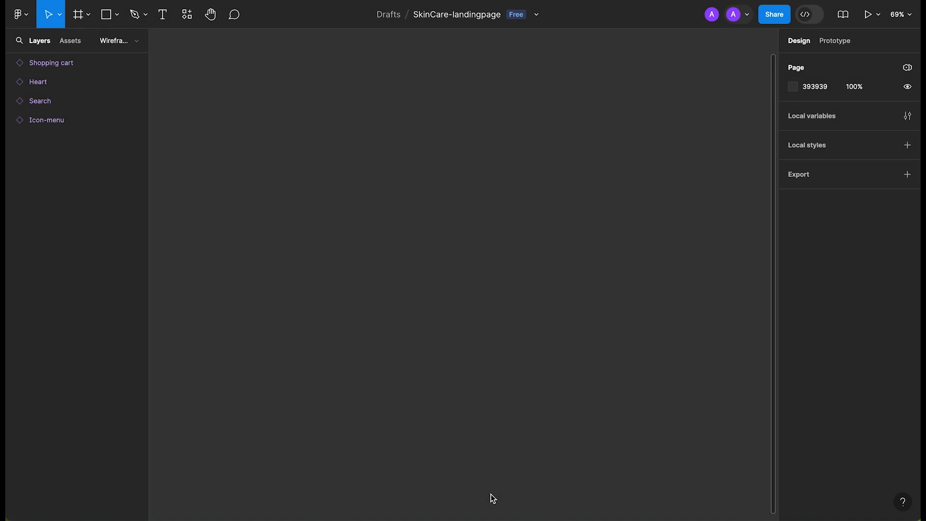
# Create a 1440 × 1024 Desktop frame and name it SkinCare-landingpage.
pyautogui.click(79, 14)
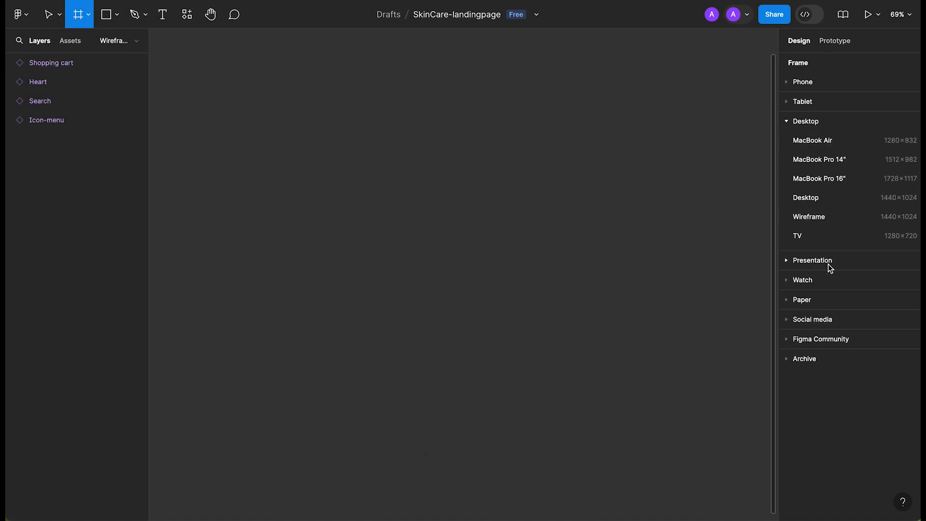
pyautogui.click(814, 198)
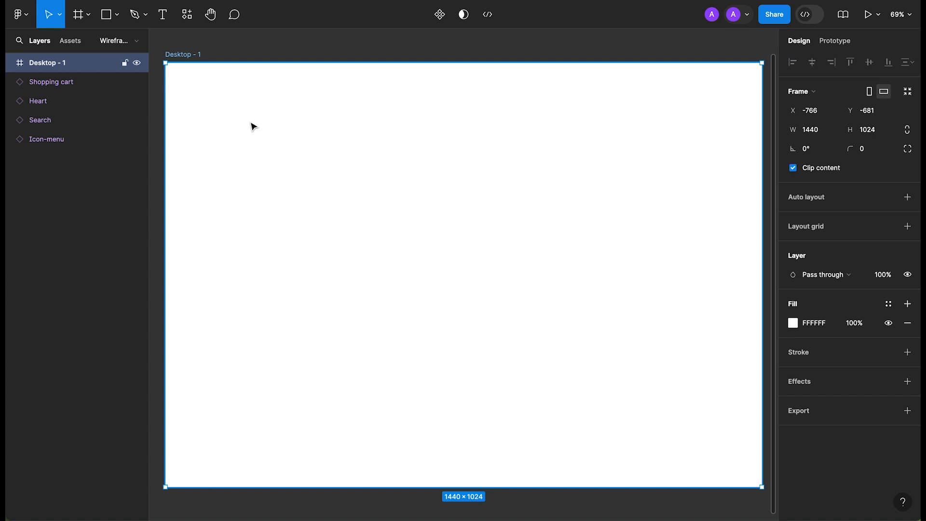
pyautogui.doubleClick(175, 54)
pyautogui.write('SkinCare-la')
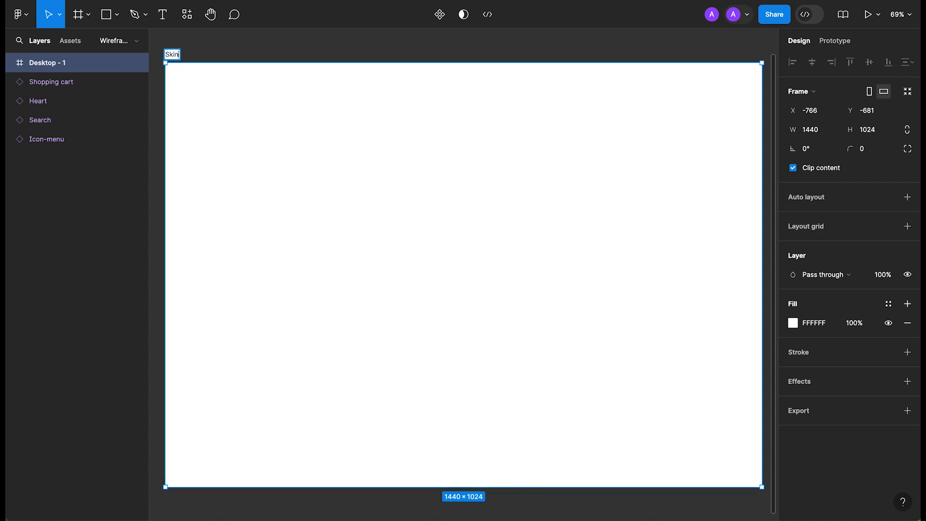
pyautogui.write('ndingpage')
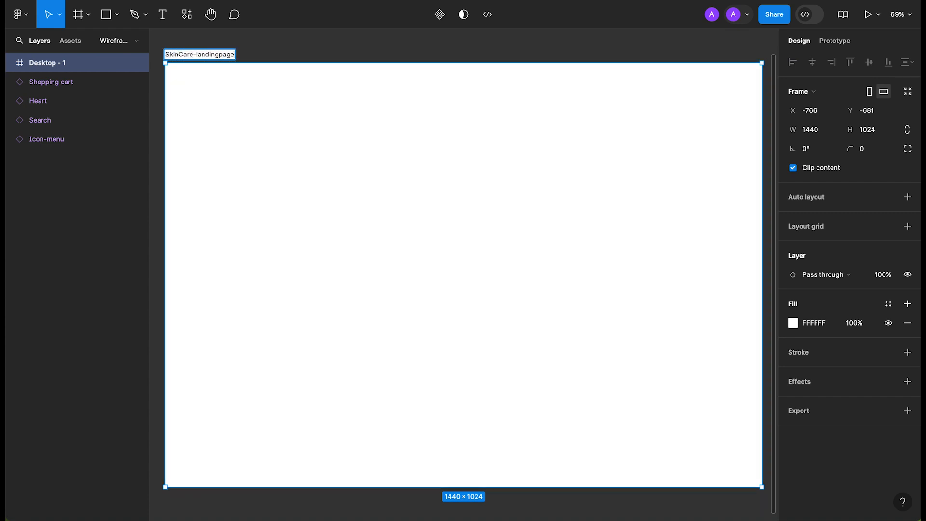
pyautogui.press('Return')
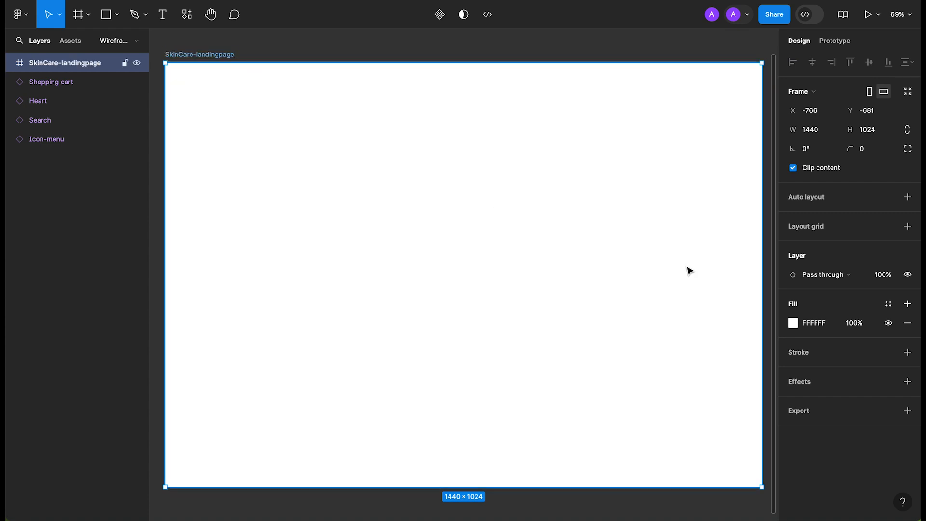
# Add a layout grid of 12 columns to the landing page frame.
pyautogui.click(906, 226)
pyautogui.click(792, 247)
pyautogui.click(681, 250)
pyautogui.click(678, 261)
pyautogui.press('Return')
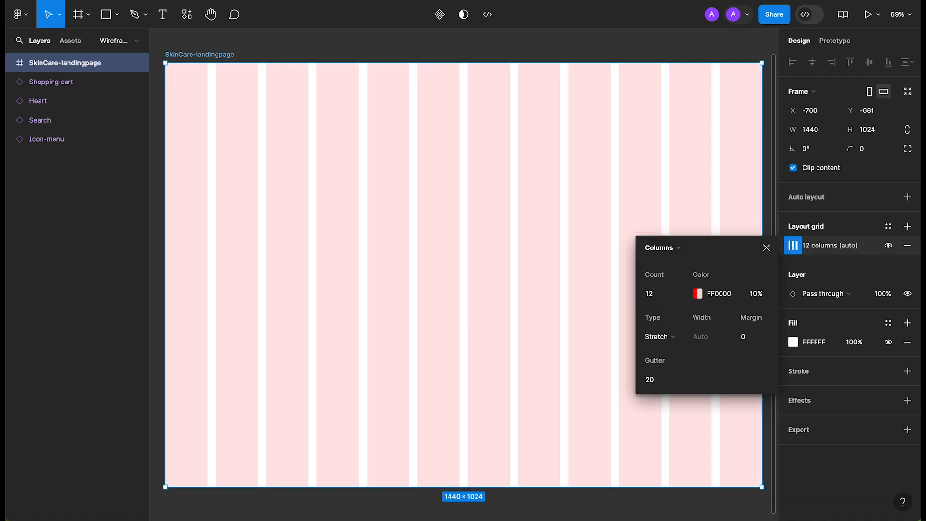
# Set the column grid's colour opacity to 8%, its margin to 96 and its gutter to 24.
pyautogui.click(756, 295)
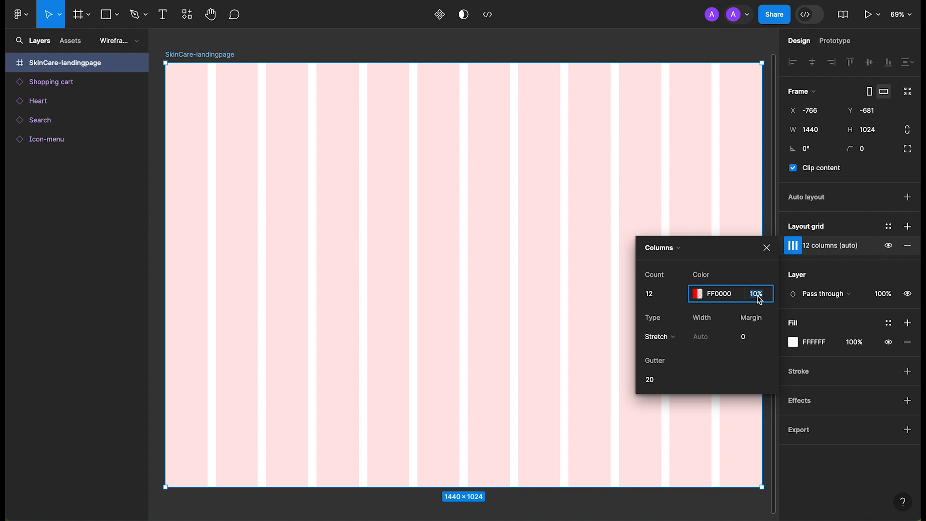
pyautogui.write('8')
pyautogui.press('Return')
pyautogui.click(754, 335)
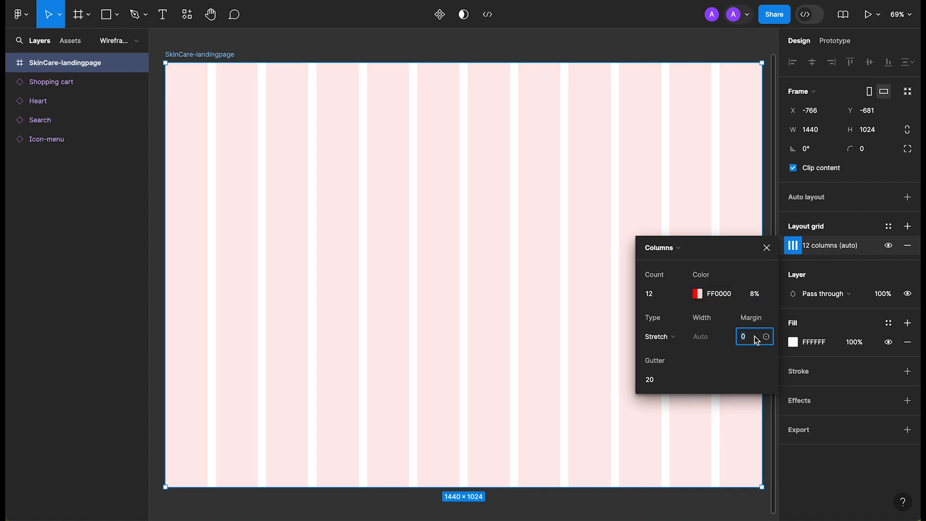
pyautogui.write('96')
pyautogui.press('Return')
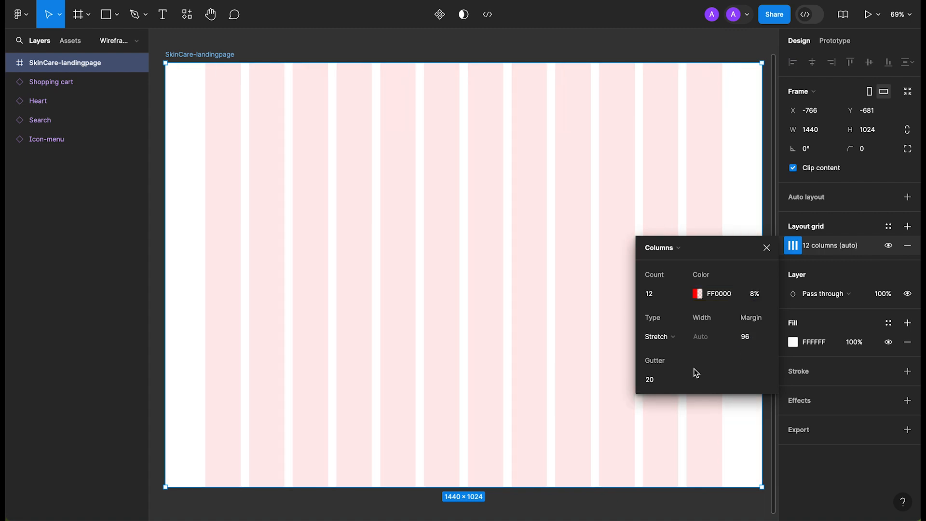
pyautogui.write('24')
pyautogui.press('Return')
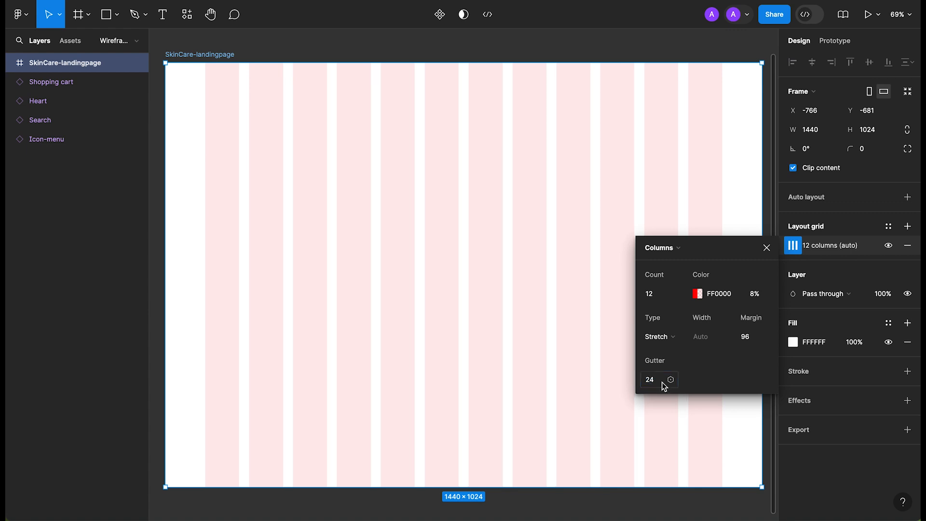
pyautogui.click(762, 248)
pyautogui.press('Escape')
pyautogui.click(374, 182)
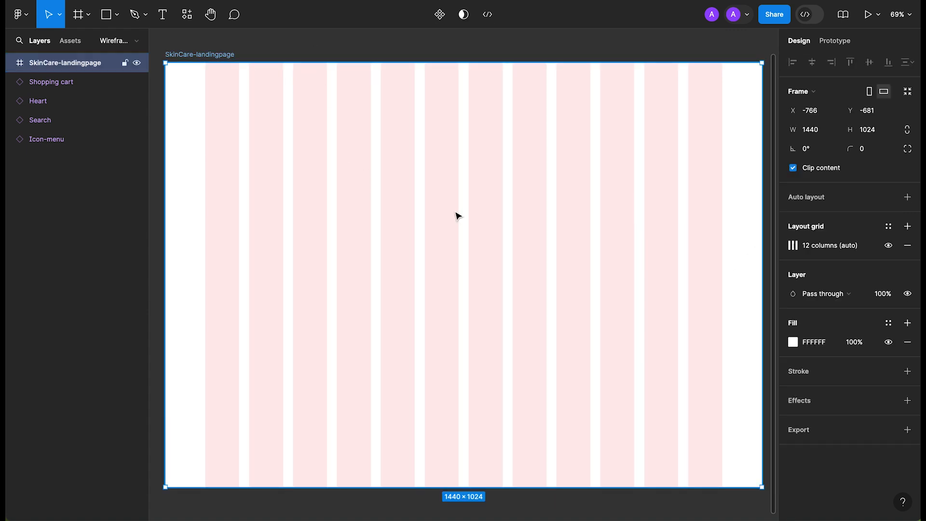
# Set the landing page frame's height to 9000.
pyautogui.click(870, 132)
pyautogui.write('9000')
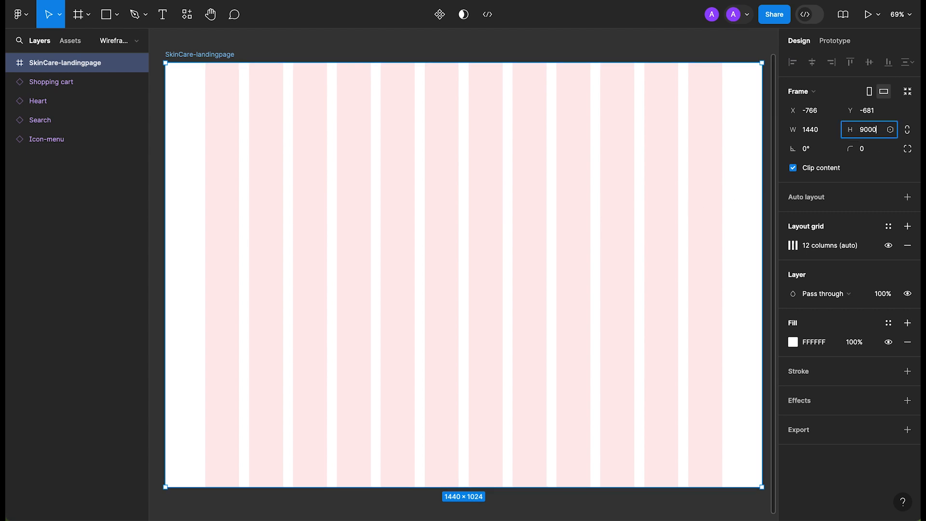
pyautogui.click(472, 200)
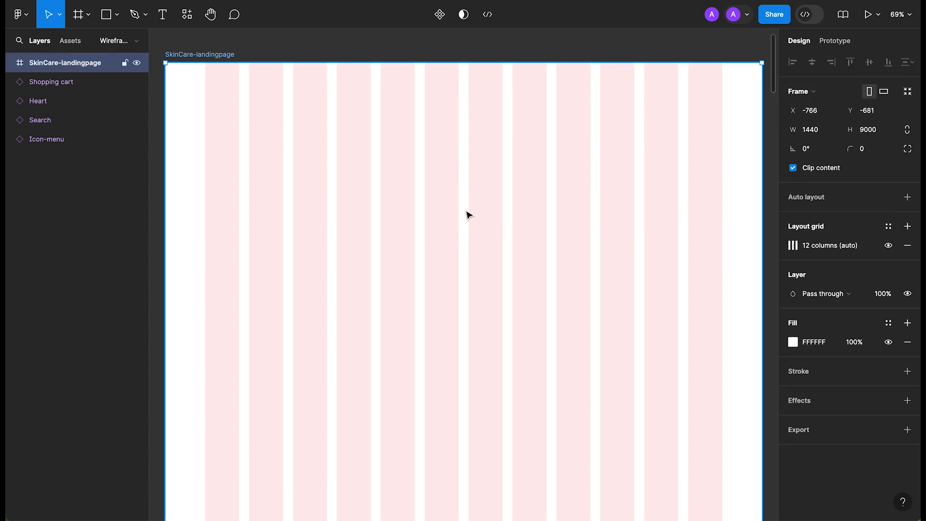
# Add a new frame inside the landing page and align it to the page's top-left corner.
pyautogui.press('f')
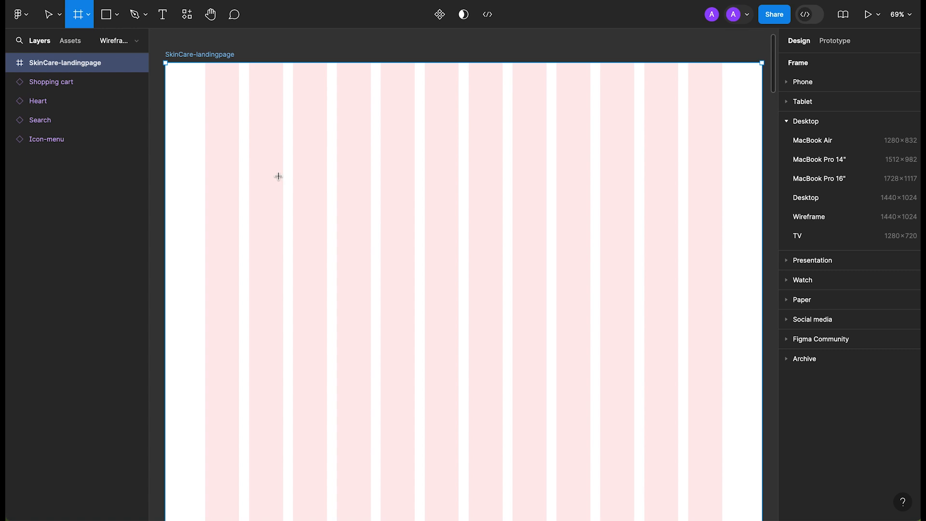
pyautogui.click(245, 151)
pyautogui.click(792, 62)
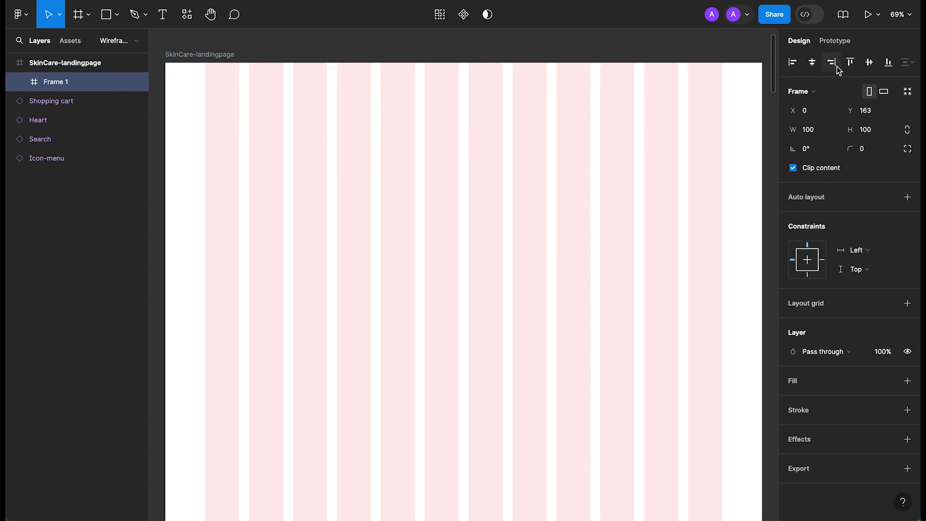
pyautogui.click(850, 62)
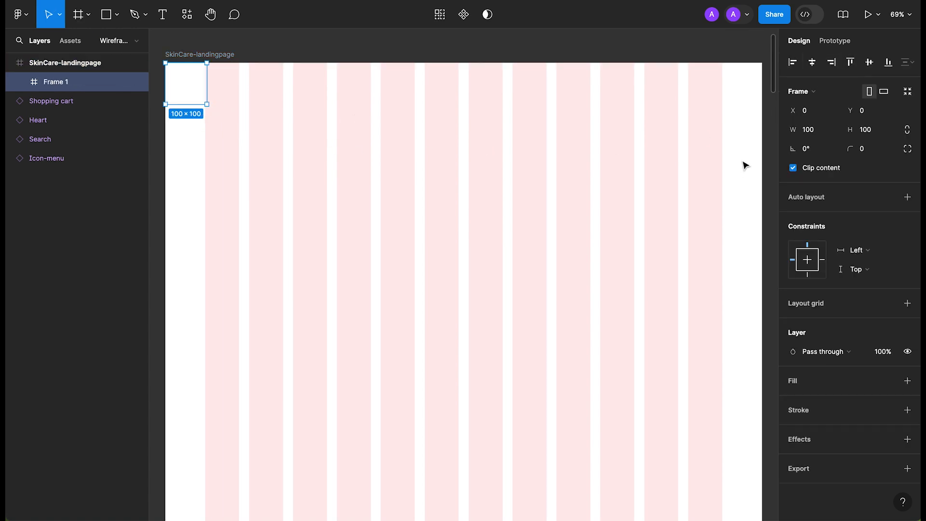
# Resize the nested frame to 1440 wide and 700 high.
pyautogui.click(805, 135)
pyautogui.write('1')
pyautogui.press('Return')
pyautogui.click(876, 130)
pyautogui.write('700')
pyautogui.press('Return')
# Give the nested frame a light grey C9C9C9 fill and rename it Header.
pyautogui.click(906, 381)
pyautogui.click(792, 400)
pyautogui.moveTo(717, 294); pyautogui.dragTo(562, 248)
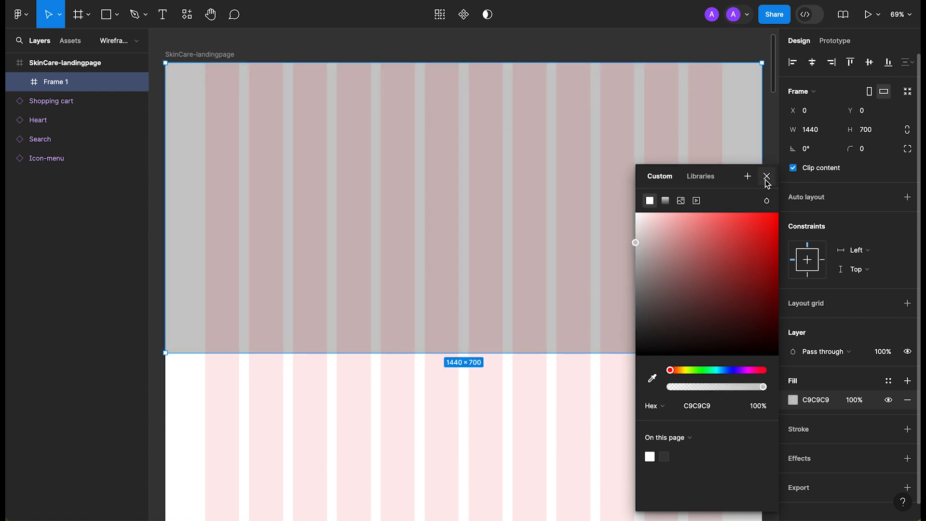
pyautogui.click(766, 178)
pyautogui.doubleClick(49, 83)
pyautogui.write('Header')
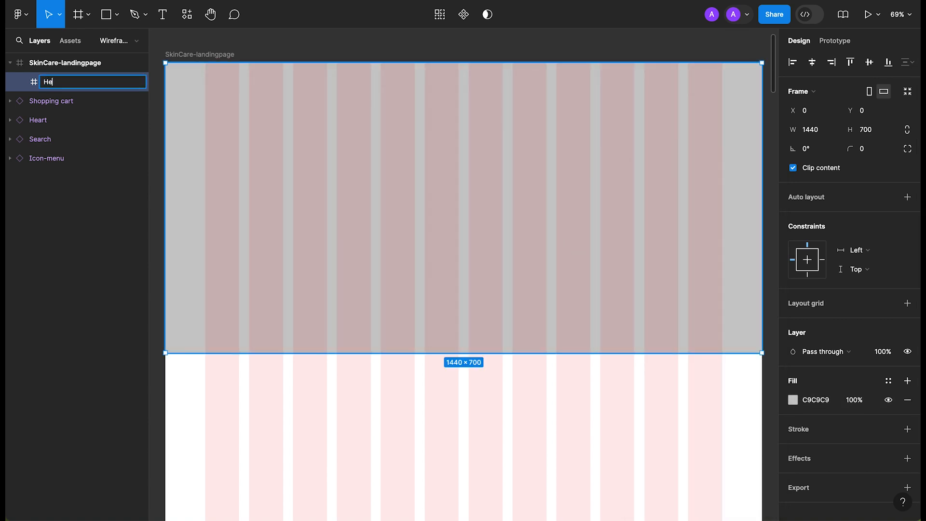
pyautogui.press('Return')
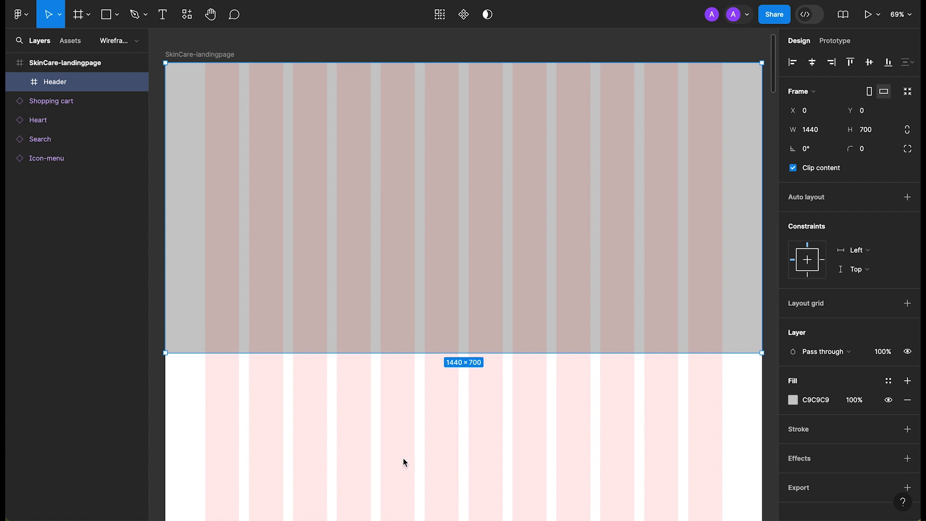
# Add the text "skincare" in the upper part of the Header frame.
pyautogui.press('t')
pyautogui.click(404, 116)
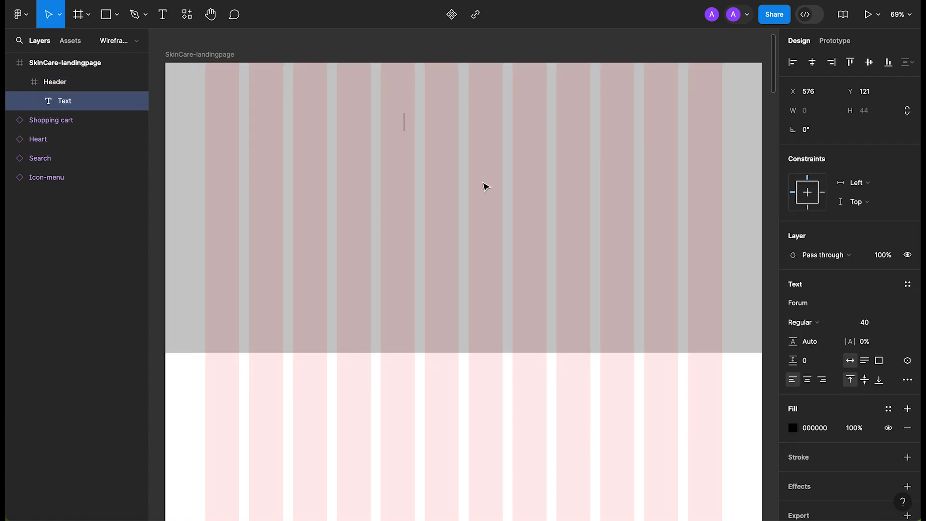
pyautogui.write('skincare')
pyautogui.press('Escape')
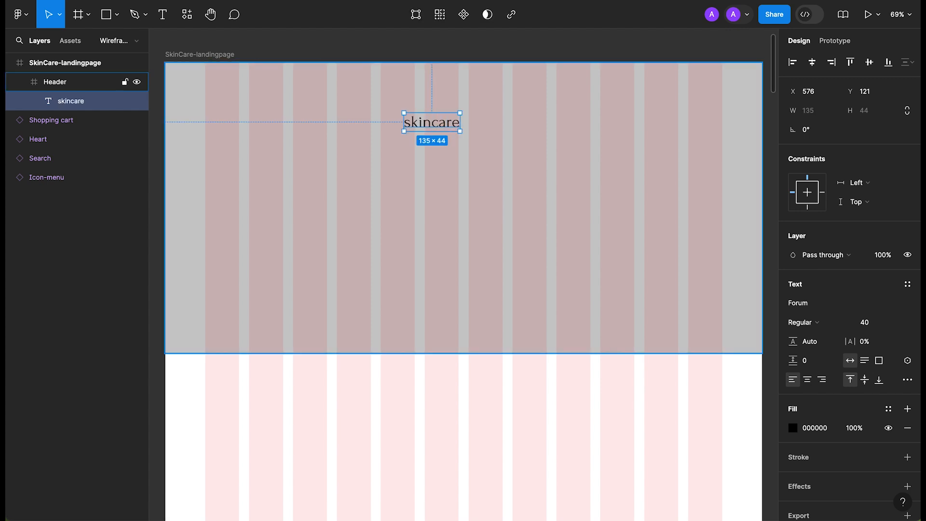
# Set the "skincare" text to the Forum font at size 36.
pyautogui.click(816, 302)
pyautogui.write('foru')
pyautogui.press('Return')
pyautogui.click(816, 305)
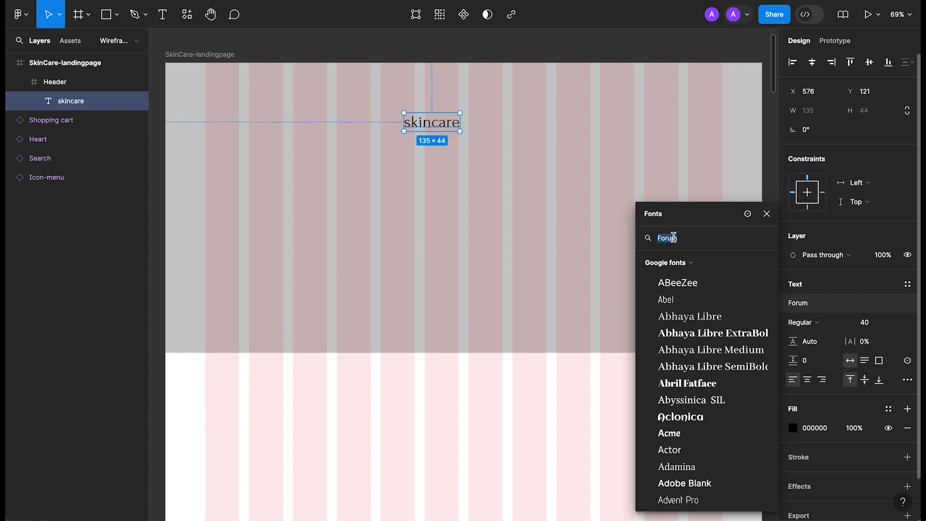
pyautogui.press('Escape')
pyautogui.click(864, 322)
pyautogui.write('36')
pyautogui.press('Return')
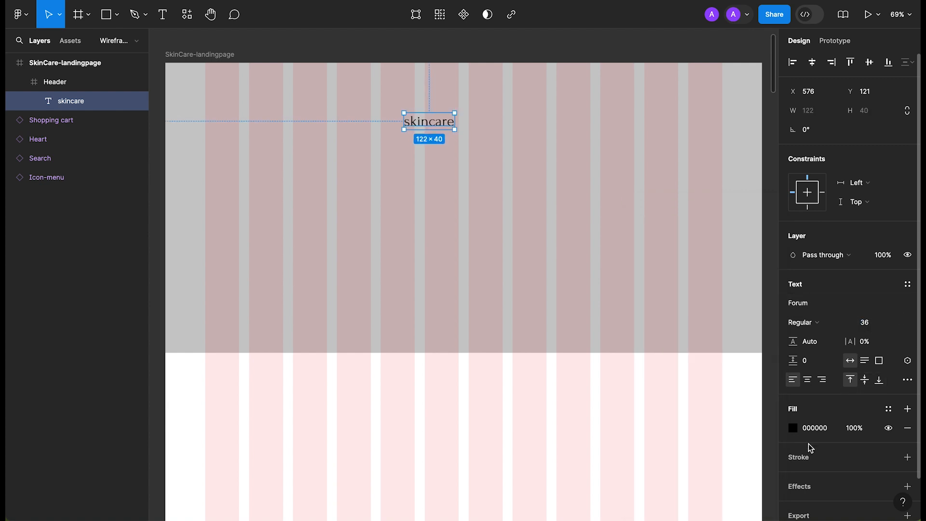
# Change the "skincare" text colour to white FFFFFF and centre its text alignment.
pyautogui.click(796, 432)
pyautogui.moveTo(683, 262); pyautogui.dragTo(632, 208)
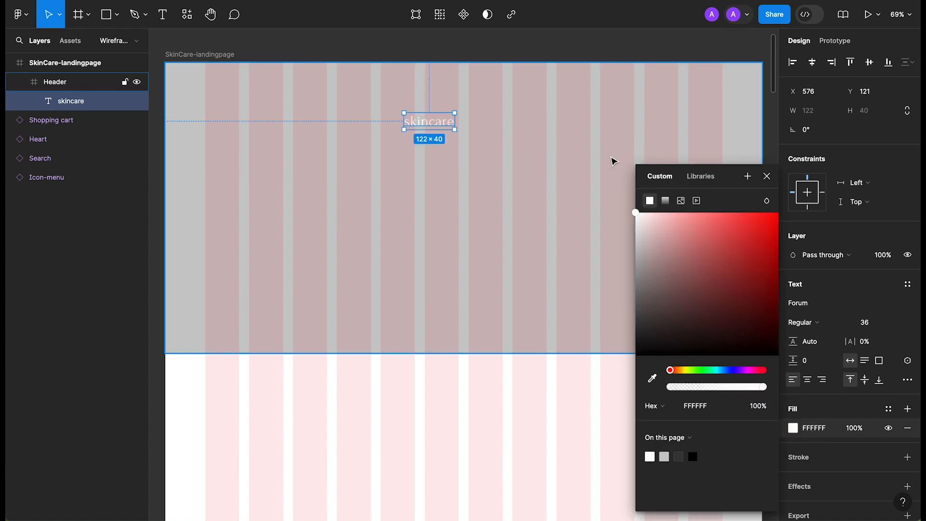
pyautogui.click(766, 176)
pyautogui.click(806, 380)
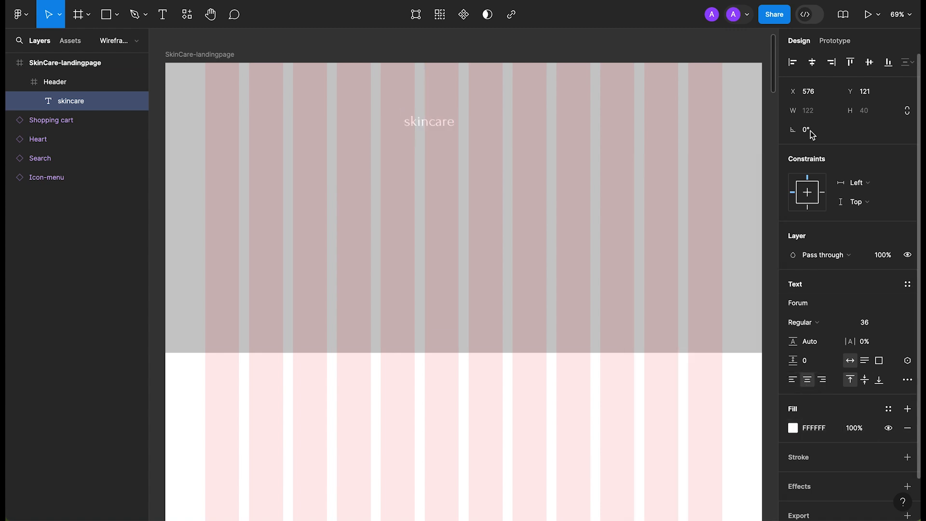
# Centre the "skincare" text horizontally in the Header and move it up to about 49 px below the upper edge.
pyautogui.click(811, 62)
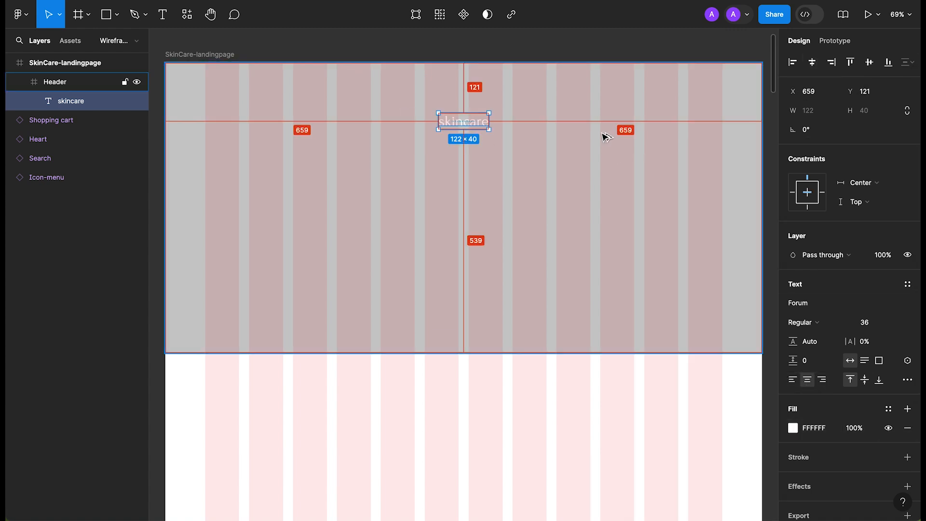
pyautogui.press('Up')
pyautogui.press('Up')
pyautogui.press('Up')
pyautogui.press('Up')
pyautogui.press('Up')
pyautogui.press('Up')
pyautogui.press('Up')
pyautogui.press('Up')
pyautogui.press('Up')
pyautogui.press('Up')
pyautogui.press('Up')
pyautogui.press('Up')
pyautogui.press('Up')
pyautogui.press('Up')
pyautogui.press('Up')
pyautogui.press('Up')
pyautogui.press('Up')
pyautogui.press('Up')
pyautogui.press('Up')
pyautogui.press('Up')
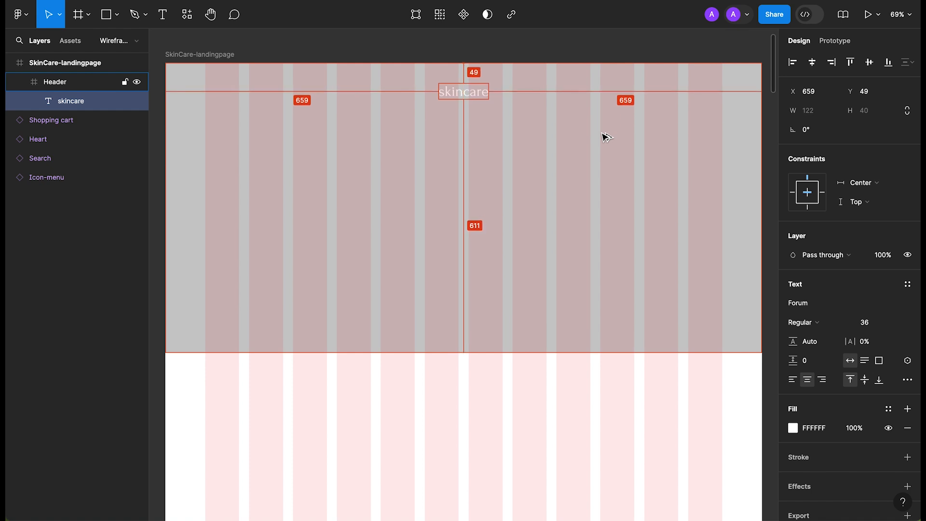
# Increase the "skincare" text's font size to 40.
pyautogui.click(874, 326)
pyautogui.write('40')
pyautogui.press('Return')
# Change the Header frame's fill to a darker grey.
pyautogui.hotkey('shift', 'Return')
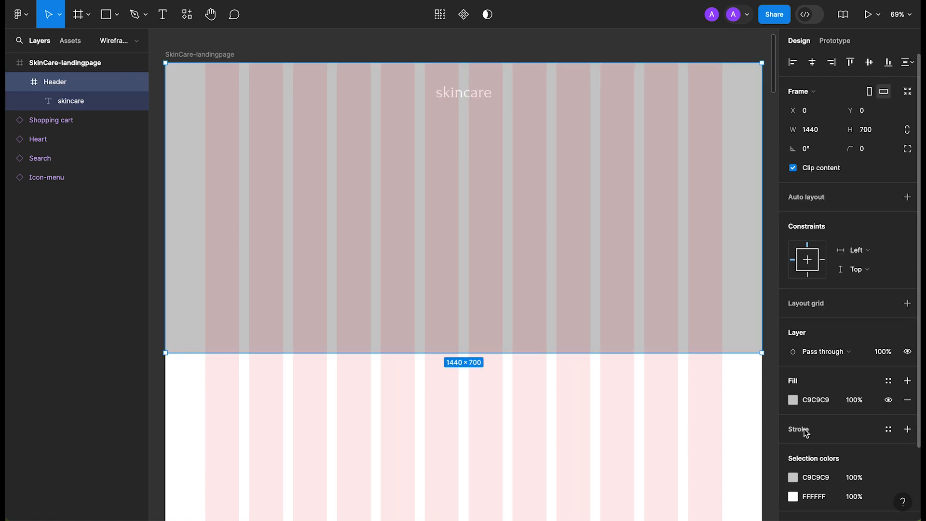
pyautogui.click(793, 405)
pyautogui.moveTo(647, 301); pyautogui.dragTo(616, 271)
pyautogui.click(538, 418)
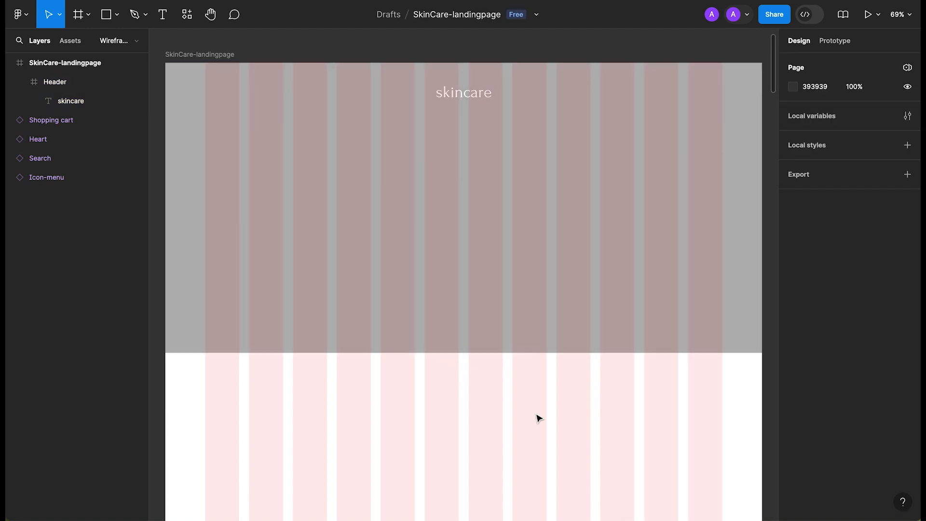
# Add the heading text "Your Daily Skin Partners" in the Header below the "skincare" text.
pyautogui.press('t')
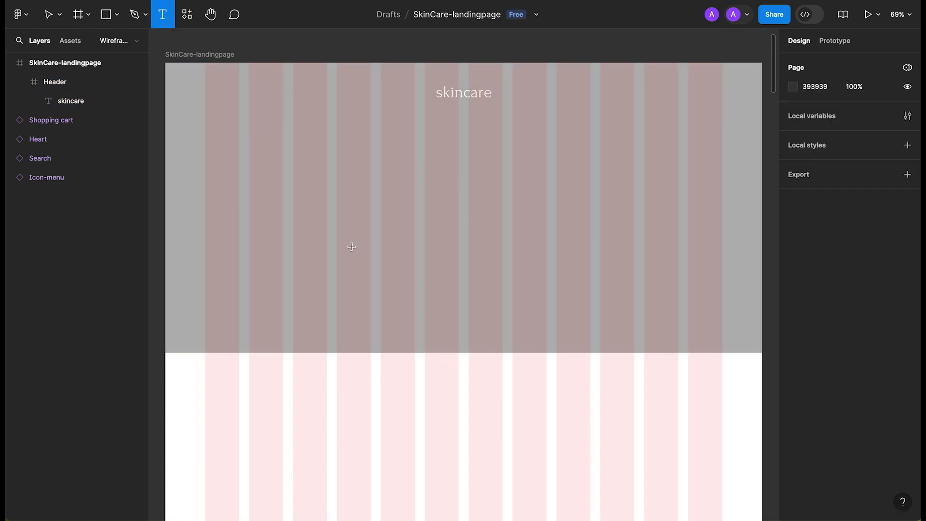
pyautogui.click(337, 173)
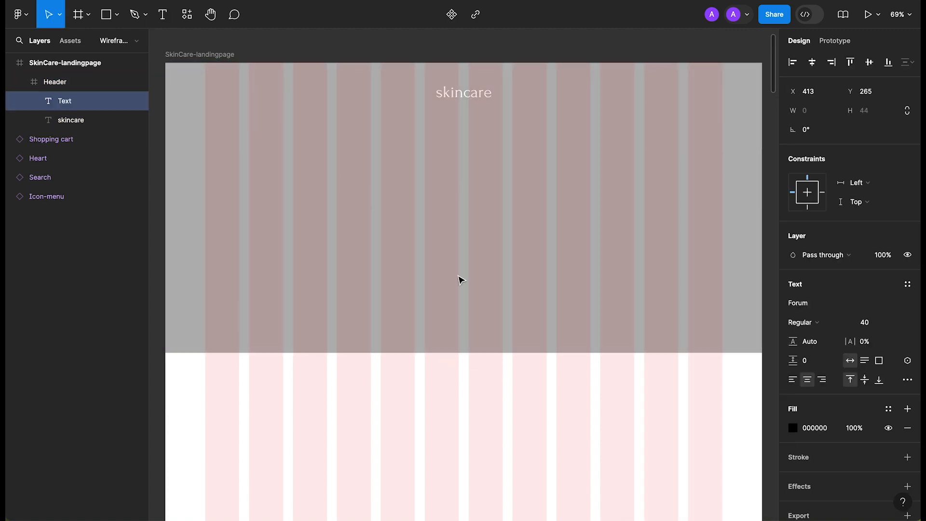
pyautogui.write('Your Daily Skin Partners')
pyautogui.press('Escape')
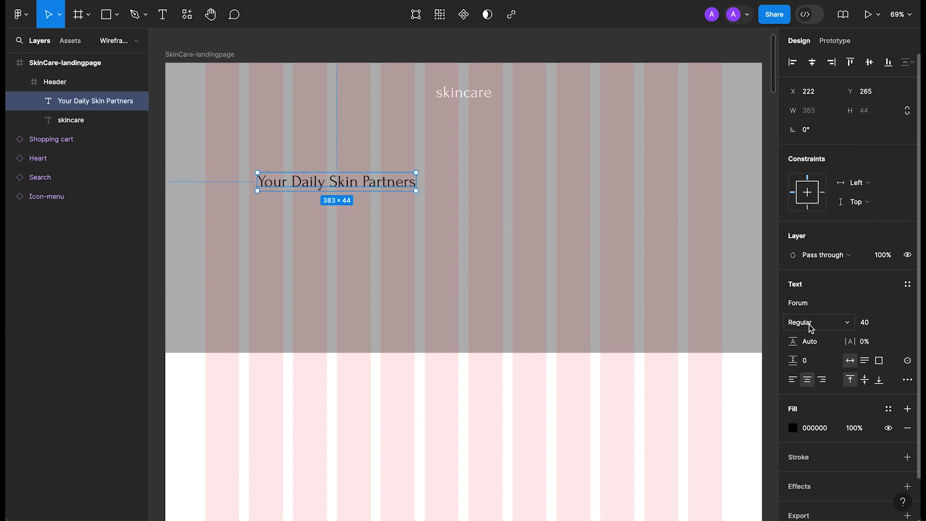
# Set the "Your Daily Skin Partners" heading to font size 72 and uppercase.
pyautogui.click(810, 308)
pyautogui.click(809, 307)
pyautogui.click(883, 326)
pyautogui.write('72')
pyautogui.press('Return')
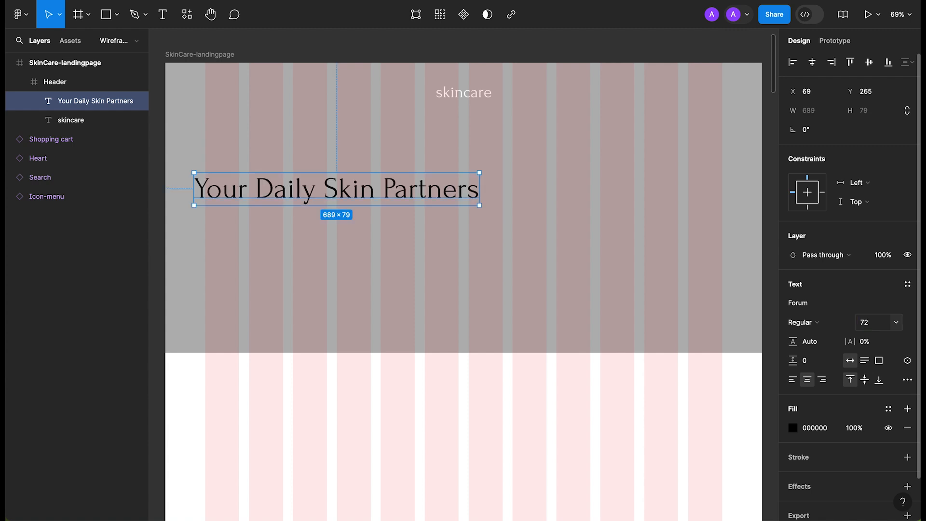
pyautogui.click(906, 381)
pyautogui.click(721, 392)
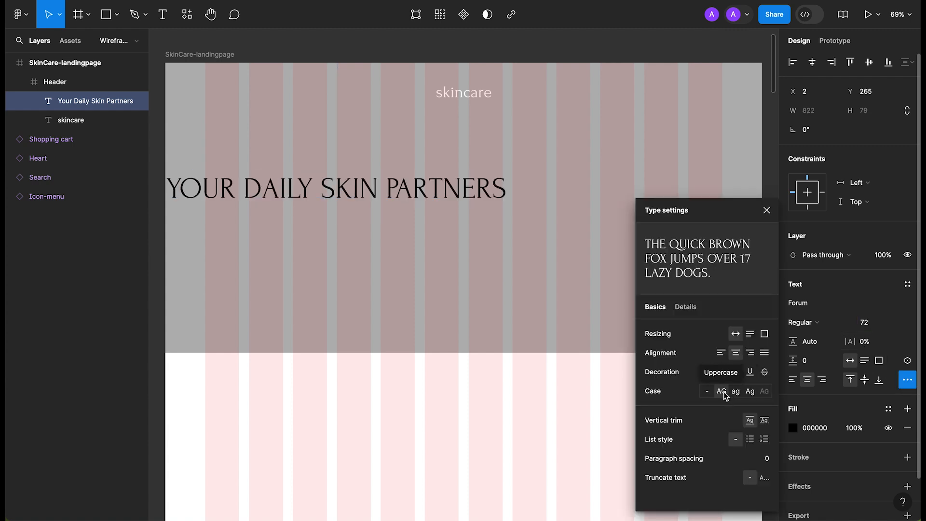
pyautogui.click(767, 210)
# Set the main heading's fill to white (FFFFFF) and left-align its text.
pyautogui.click(795, 429)
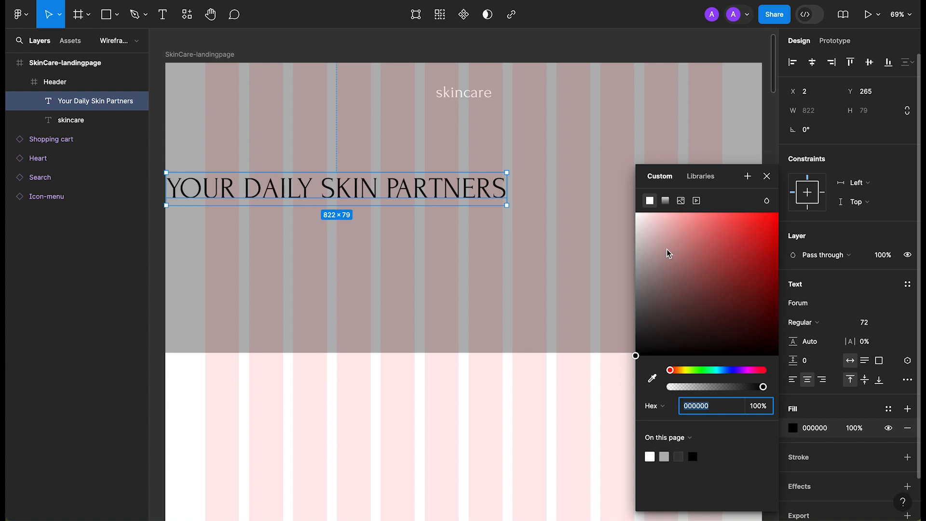
pyautogui.moveTo(668, 252); pyautogui.dragTo(519, 123)
pyautogui.click(766, 176)
pyautogui.click(792, 382)
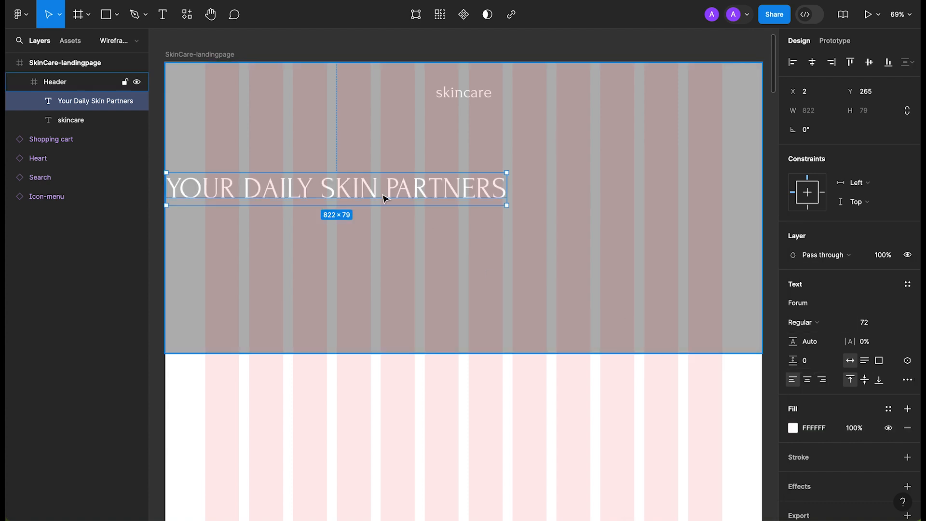
# Move the heading to the first grid column in the Header's lower area and narrow it to about 508 px, wrapping onto two lines.
pyautogui.moveTo(351, 196); pyautogui.dragTo(367, 276)
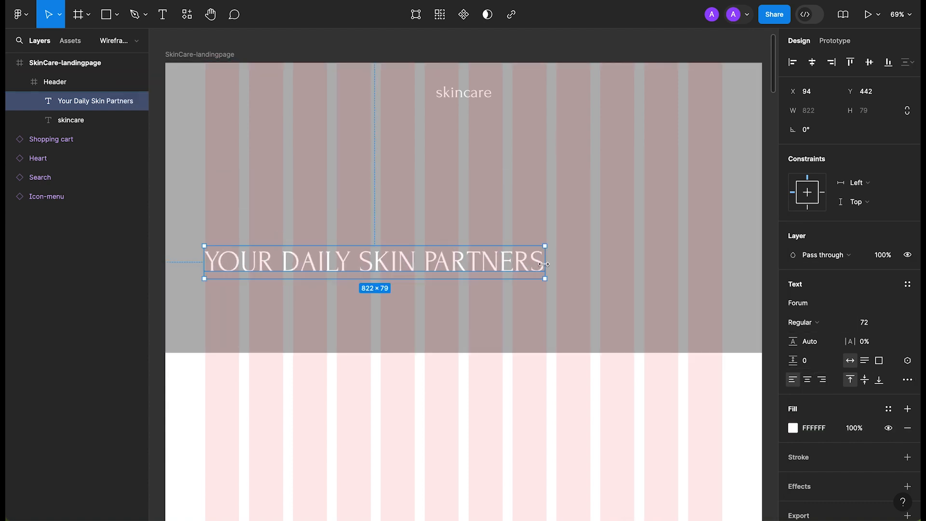
pyautogui.moveTo(545, 265); pyautogui.dragTo(407, 265)
pyautogui.press('alt')
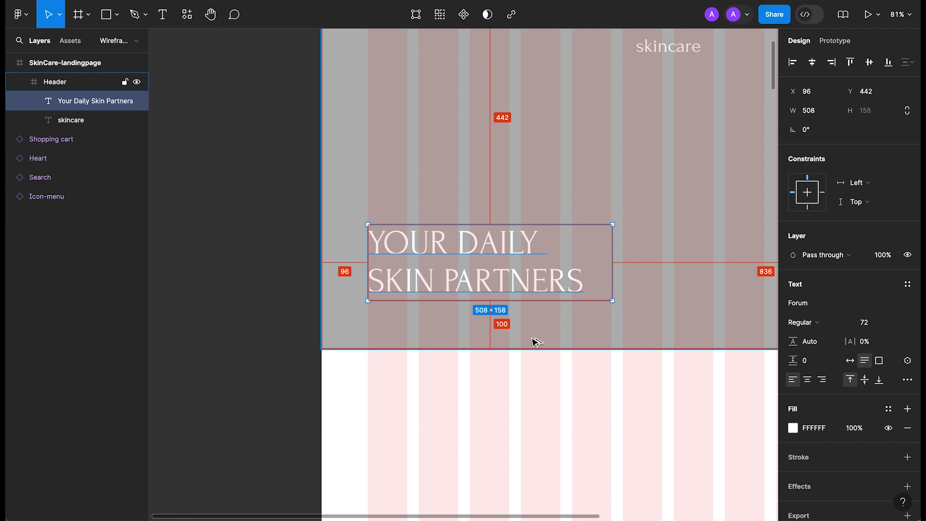
# Nudge the two-line heading down by 4 px toward the Header's lower edge.
pyautogui.press('Down')
pyautogui.press('Down')
pyautogui.press('Down')
pyautogui.press('Down')
pyautogui.press('Down')
pyautogui.press('Down')
pyautogui.press('Down')
pyautogui.press('Down')
pyautogui.press('Up')
pyautogui.press('Up')
pyautogui.press('Up')
pyautogui.press('Up')
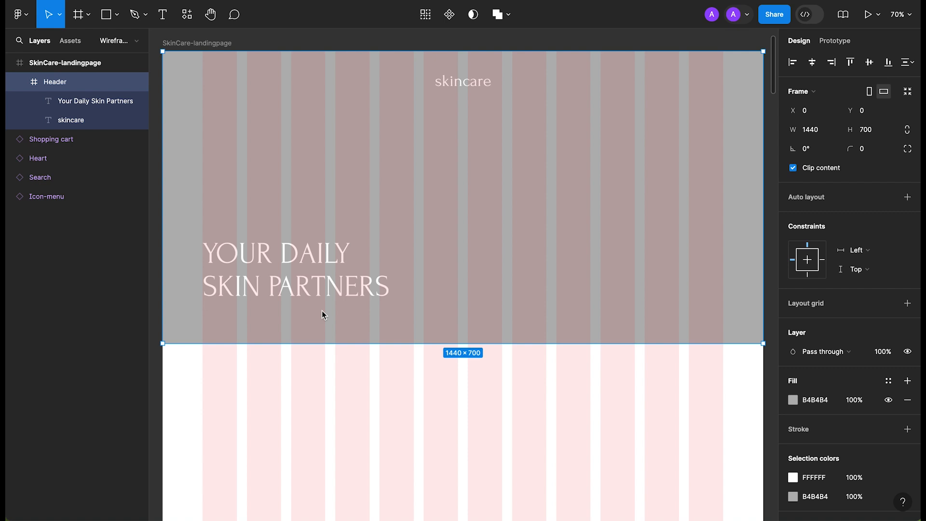
# Draw a horizontal line across the grid columns below the skincare logo, set its width to 1248 and centre it horizontally.
pyautogui.press('l')
pyautogui.moveTo(202, 104); pyautogui.dragTo(723, 155)
pyautogui.click(810, 110)
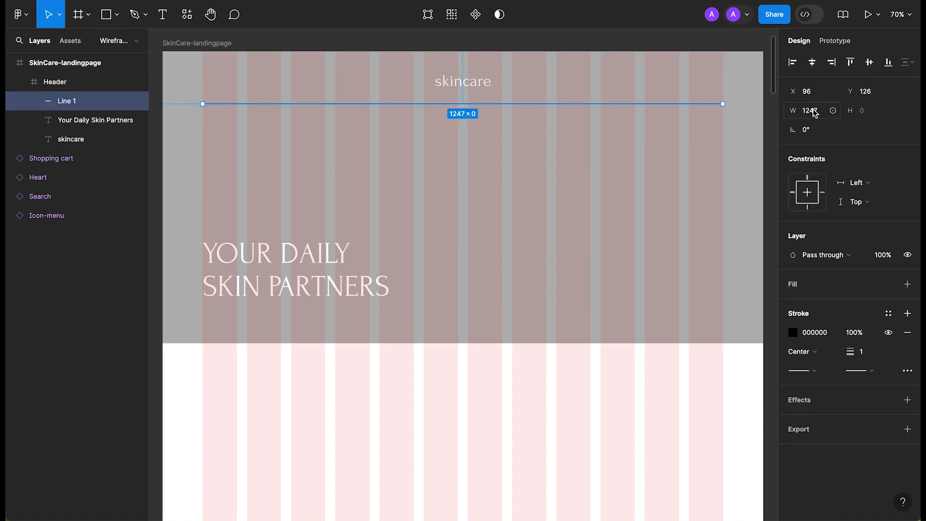
pyautogui.write('1248')
pyautogui.press('Return')
pyautogui.click(812, 62)
# Set the stroke colour of the line below the logo to FFFFFF.
pyautogui.click(792, 332)
pyautogui.write('FFFFFF')
pyautogui.press('Return')
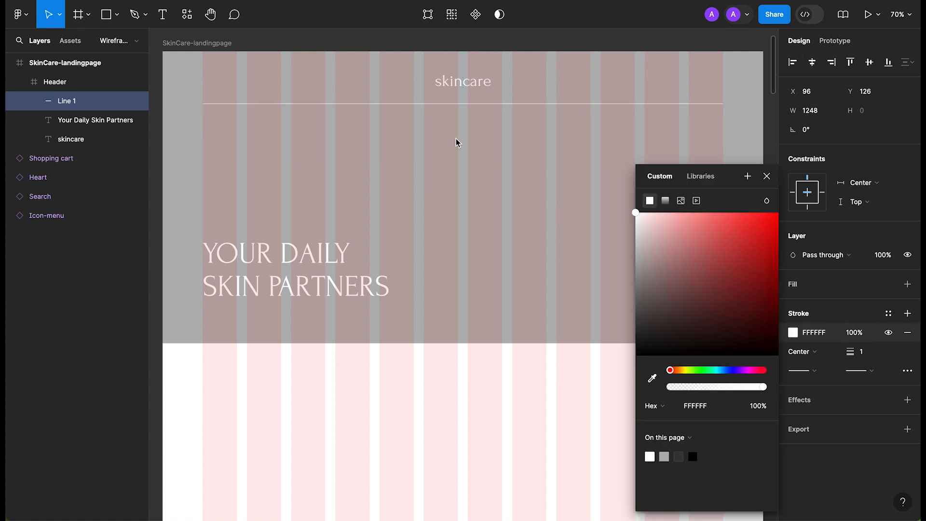
pyautogui.press('Escape')
# Nudge the white line up toward the logo to Y 117.
pyautogui.press('Up')
pyautogui.press('Up')
pyautogui.press('Up')
pyautogui.press('Up')
pyautogui.press('Up')
pyautogui.press('Up')
pyautogui.press('Up')
pyautogui.press('Up')
pyautogui.press('Up')
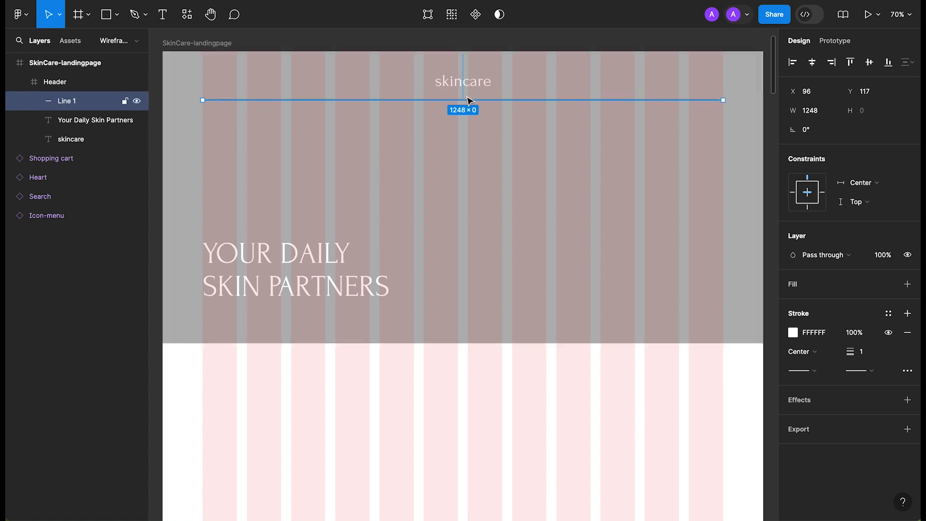
pyautogui.click(545, 43)
# Copy the search, heart and shopping cart icons into the Header, ending at the last grid column level with the logo.
pyautogui.scroll(3, 545, 43)
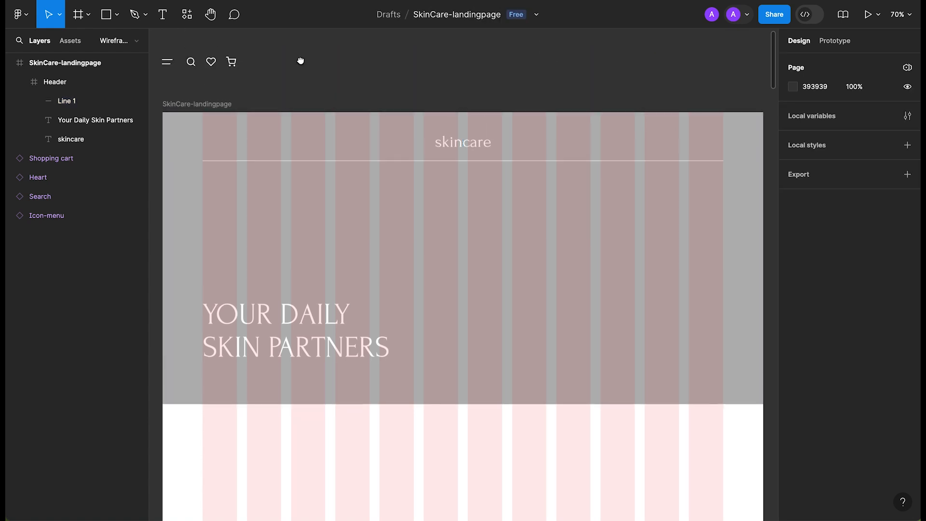
pyautogui.moveTo(240, 46); pyautogui.dragTo(189, 57)
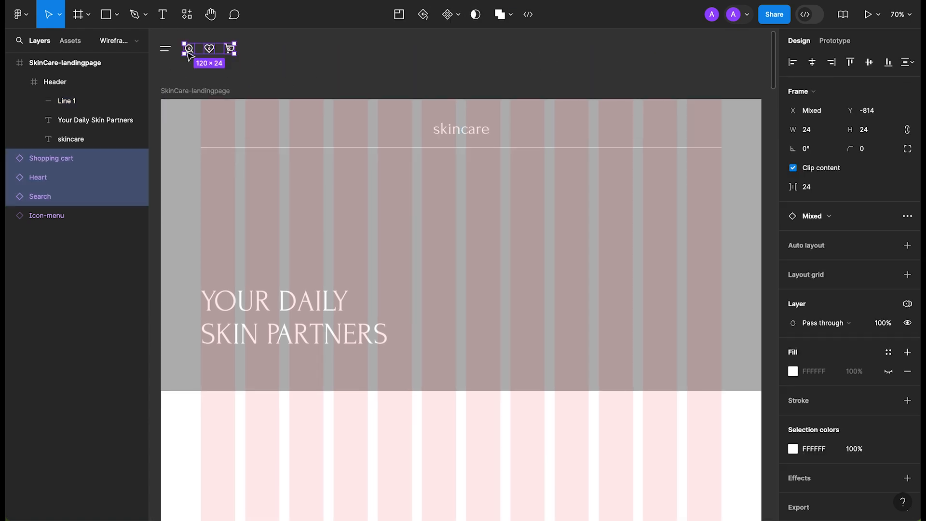
pyautogui.click(548, 134)
pyautogui.hotkey('ctrl', 'v')
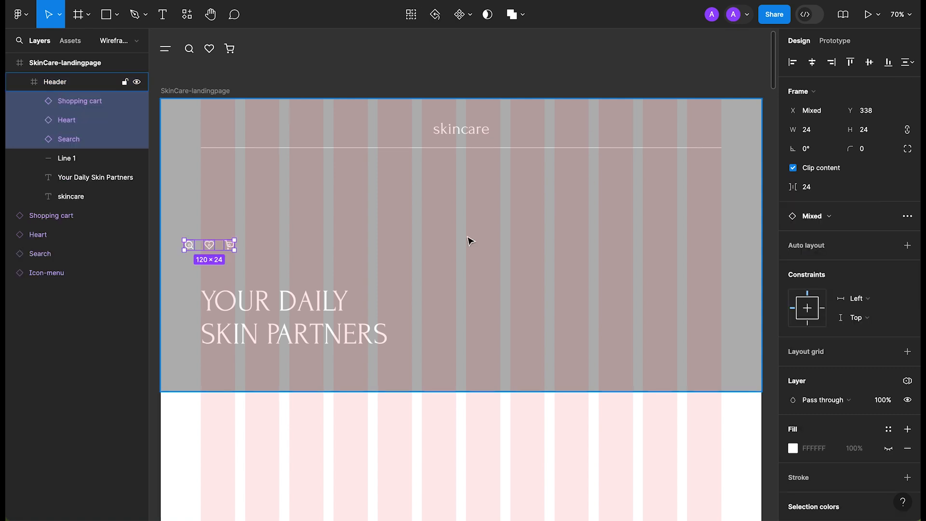
pyautogui.moveTo(208, 249); pyautogui.dragTo(698, 134)
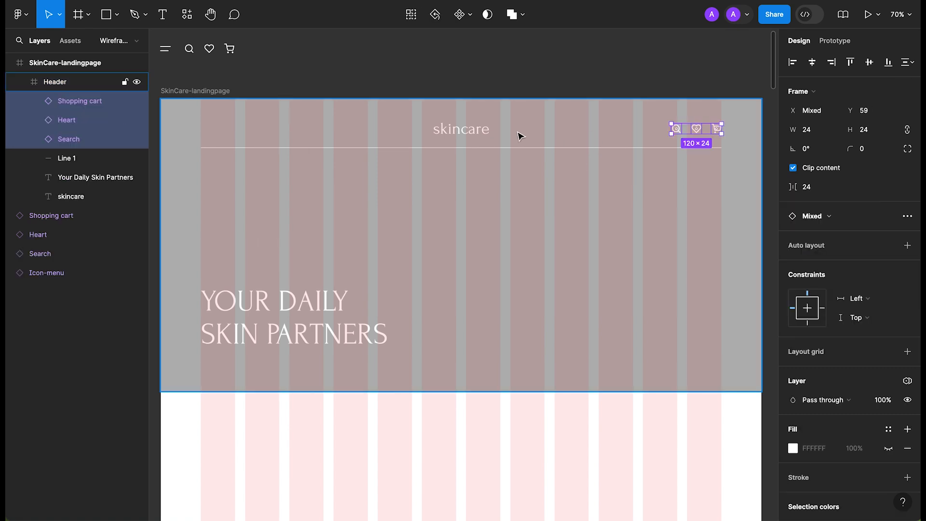
# Copy the menu icon into the Header at the first grid column, level with the logo.
pyautogui.click(173, 52)
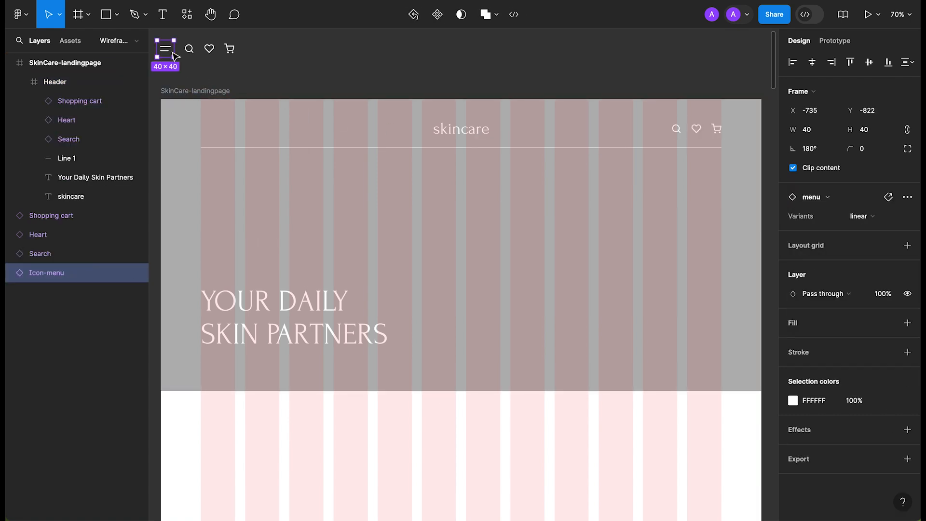
pyautogui.click(240, 131)
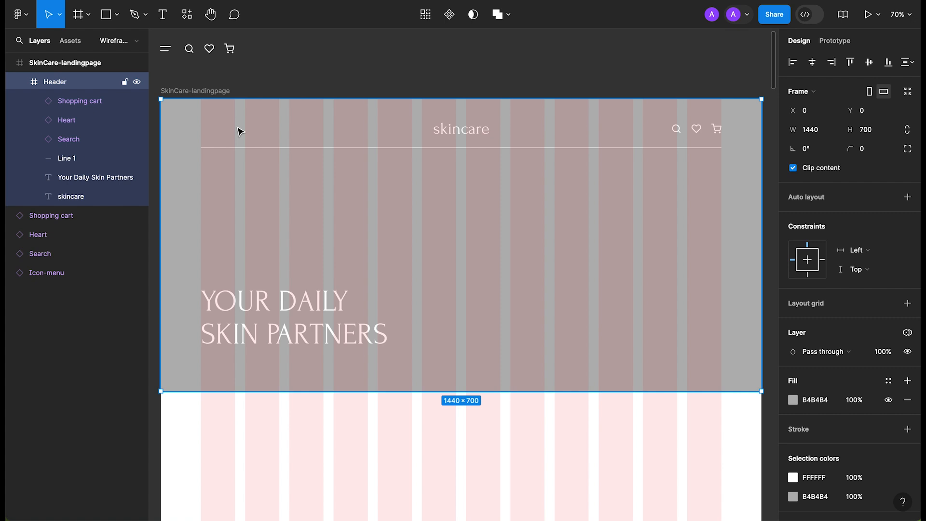
pyautogui.hotkey('ctrl', 'v')
pyautogui.moveTo(198, 244); pyautogui.dragTo(241, 135)
pyautogui.hscroll(1, 444, 127)
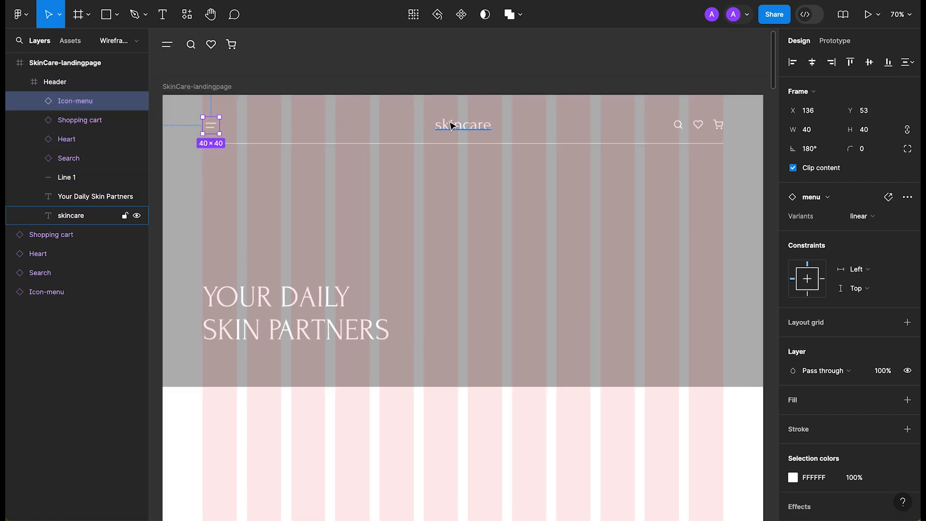
# Align the menu icon, logo and three right-hand icons on their vertical centres and move them up 10 px.
pyautogui.keyDown('shift'); pyautogui.click(451, 125); pyautogui.keyUp('shift')
pyautogui.keyDown('shift'); pyautogui.click(678, 125); pyautogui.keyUp('shift')
pyautogui.keyDown('shift'); pyautogui.click(697, 124); pyautogui.keyUp('shift')
pyautogui.keyDown('shift'); pyautogui.click(718, 125); pyautogui.keyUp('shift')
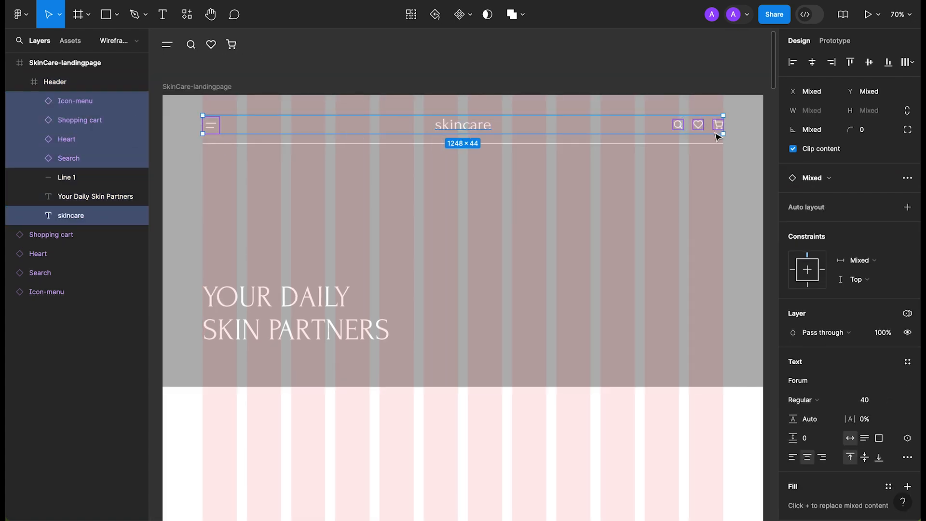
pyautogui.click(871, 64)
pyautogui.hotkey('shift', 'Up')
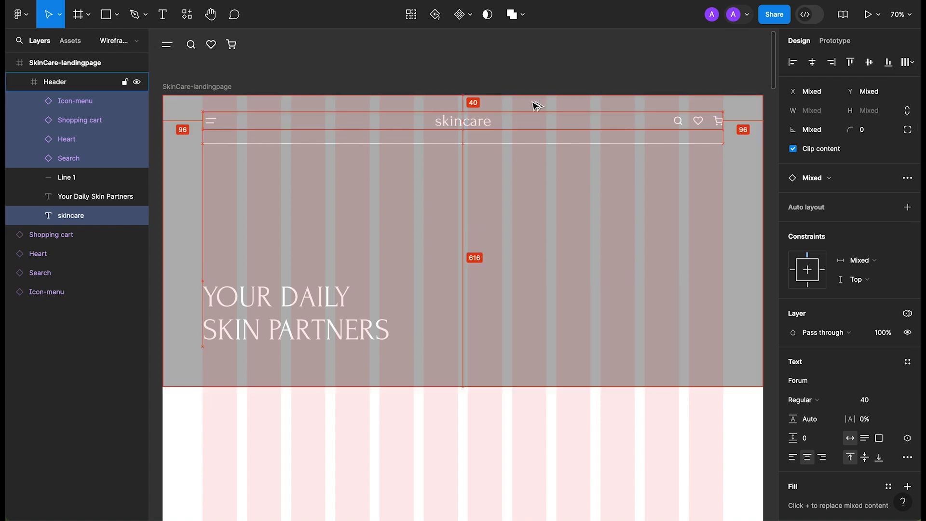
# Move the white line below the logo up to Y 108.
pyautogui.click(502, 144)
pyautogui.hotkey('shift', 'Up')
pyautogui.click(592, 61)
# Convert the skincare text to vector outlines and rename its layer "Logo".
pyautogui.scroll(-1, 421, 447)
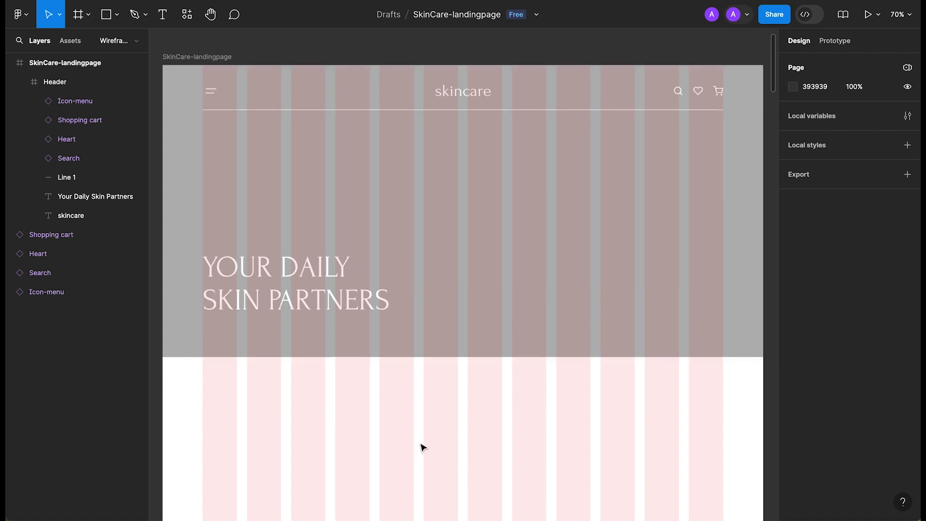
pyautogui.doubleClick(470, 98)
pyautogui.rightClick(470, 98)
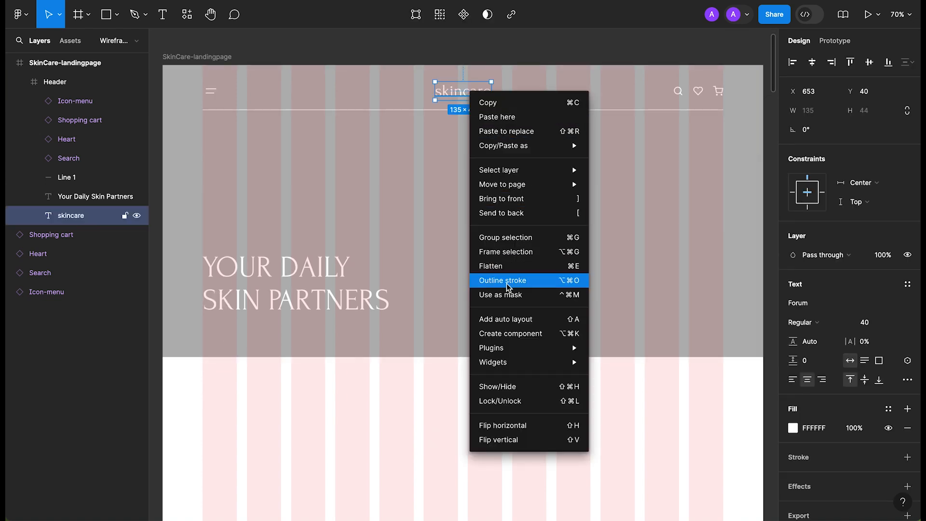
pyautogui.click(506, 282)
pyautogui.doubleClick(73, 216)
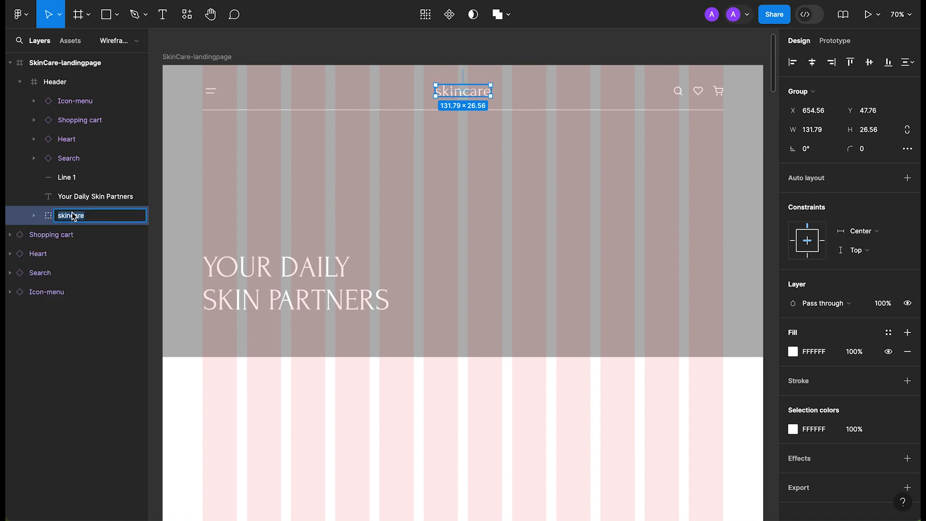
pyautogui.write('Logo')
pyautogui.press('Return')
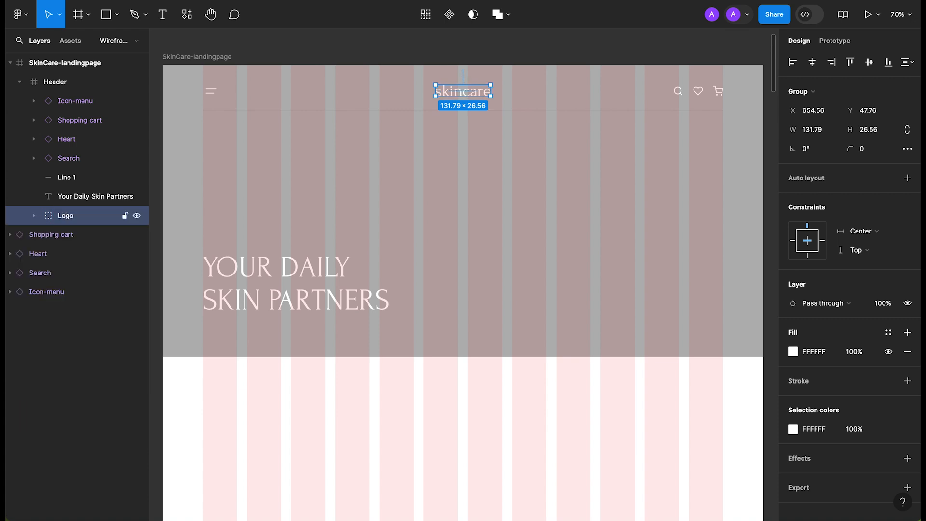
# Rename the Header's Search icon layer to "Icon-search".
pyautogui.click(208, 91)
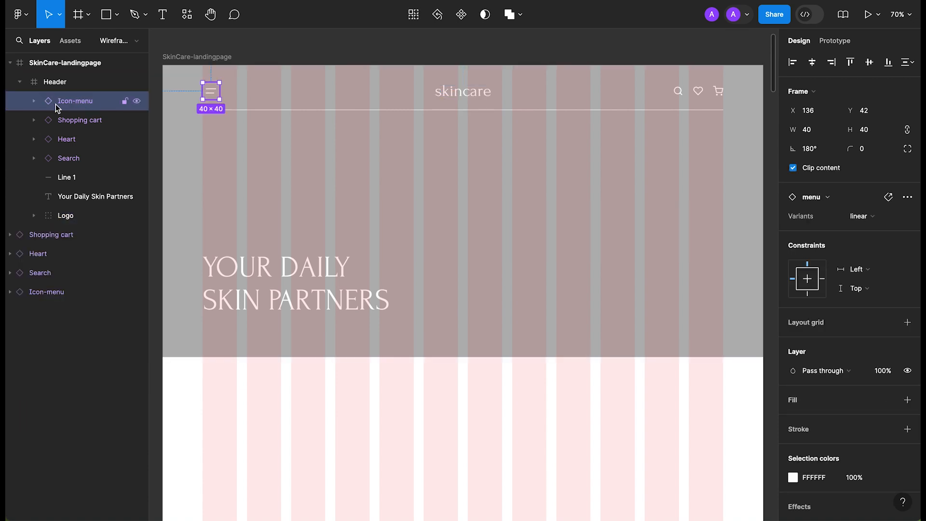
pyautogui.click(105, 162)
pyautogui.doubleClick(73, 162)
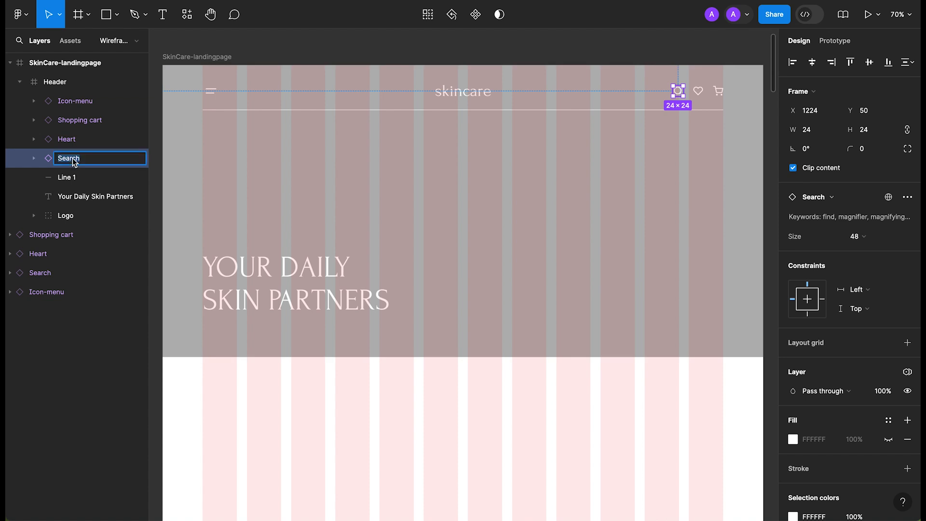
pyautogui.press('Left')
pyautogui.write('Icon-')
pyautogui.press('Delete')
pyautogui.write('s')
pyautogui.press('Return')
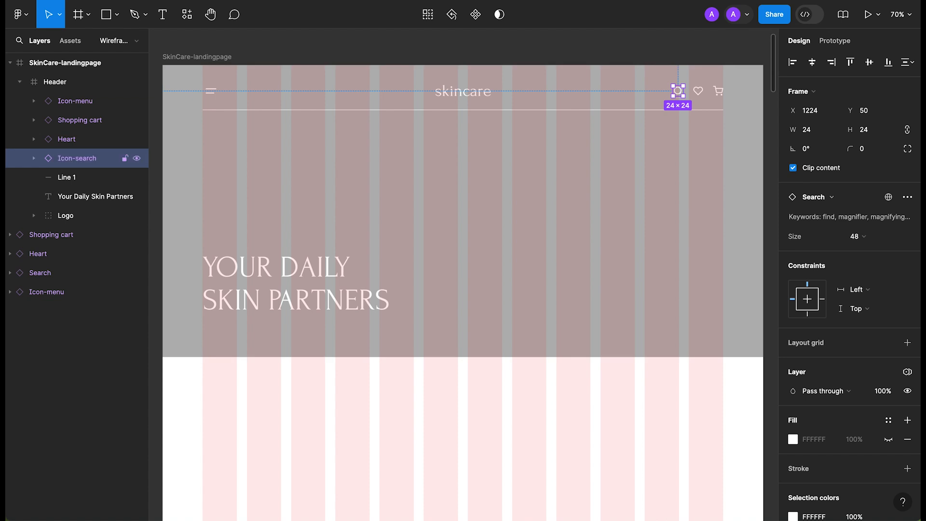
# Rename the Header's Heart icon layer to "Icon-heart".
pyautogui.click(72, 140)
pyautogui.doubleClick(73, 140)
pyautogui.press('Left')
pyautogui.write('Icon-')
pyautogui.press('Delete')
pyautogui.write('h')
pyautogui.press('Return')
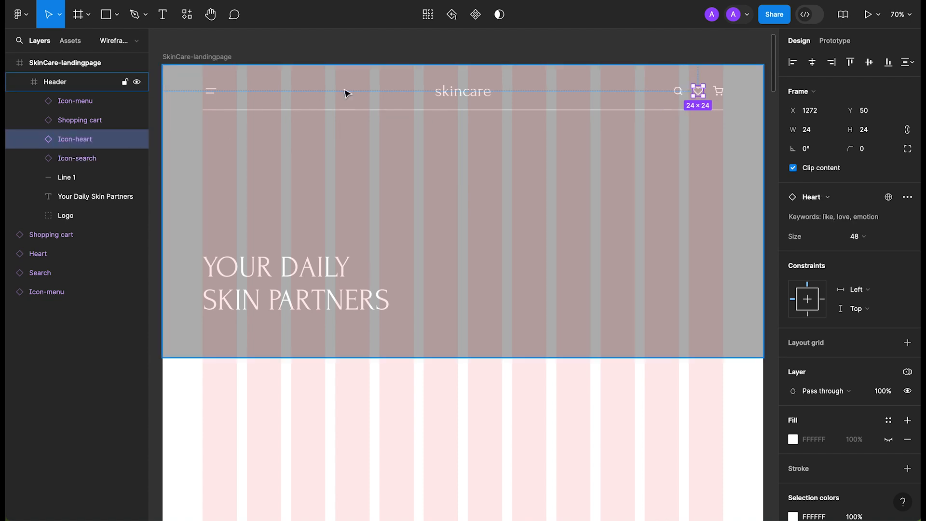
# Rename the Header's Shopping cart icon layer to "Icon-cart".
pyautogui.click(96, 117)
pyautogui.doubleClick(96, 117)
pyautogui.write('Icon-cart')
pyautogui.press('Return')
# Frame the Header's search, heart and cart icons together and name the frame "Icon-nav".
pyautogui.doubleClick(718, 95)
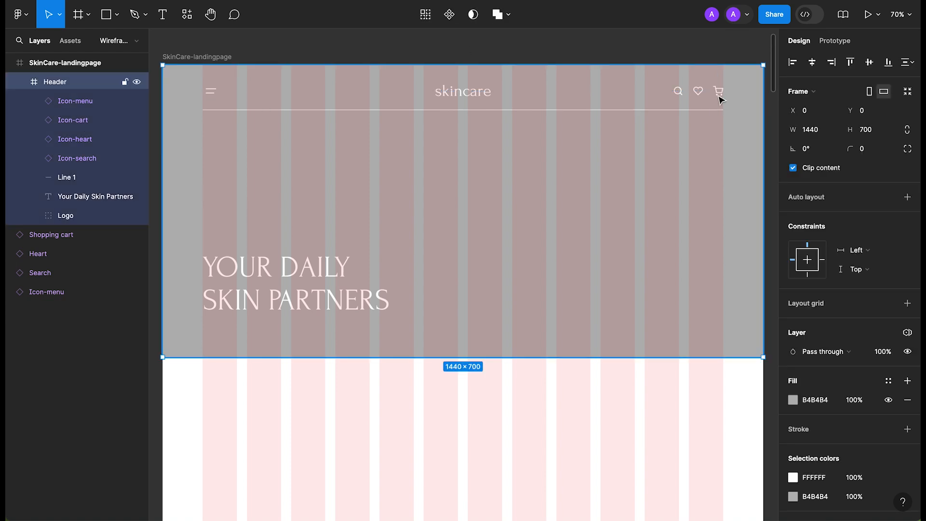
pyautogui.keyDown('shift'); pyautogui.click(696, 92); pyautogui.keyUp('shift')
pyautogui.keyDown('shift'); pyautogui.click(679, 93); pyautogui.keyUp('shift')
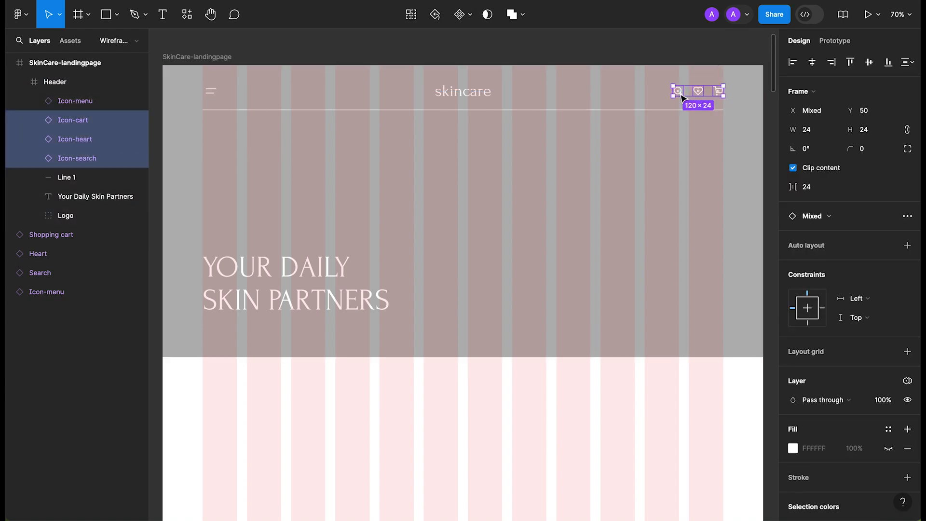
pyautogui.rightClick(681, 97)
pyautogui.click(718, 237)
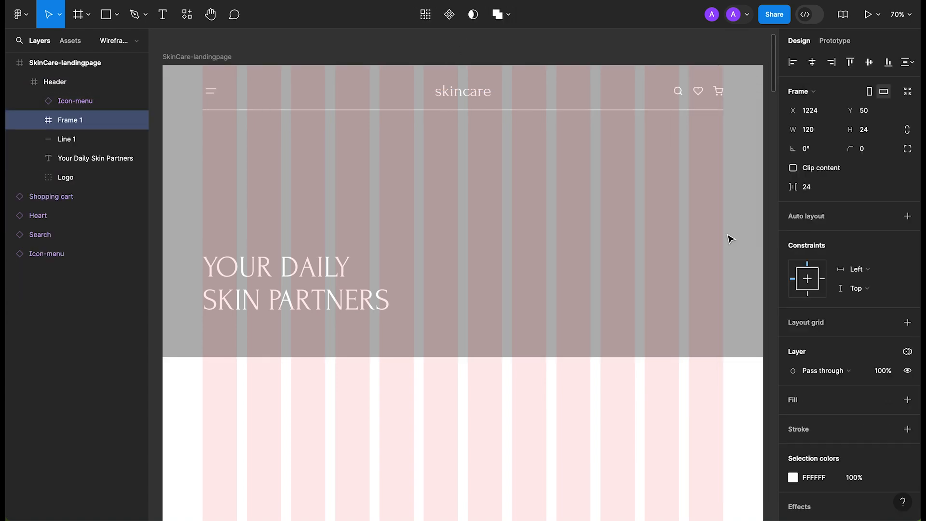
pyautogui.doubleClick(75, 123)
pyautogui.write('Icon-nav')
pyautogui.press('Return')
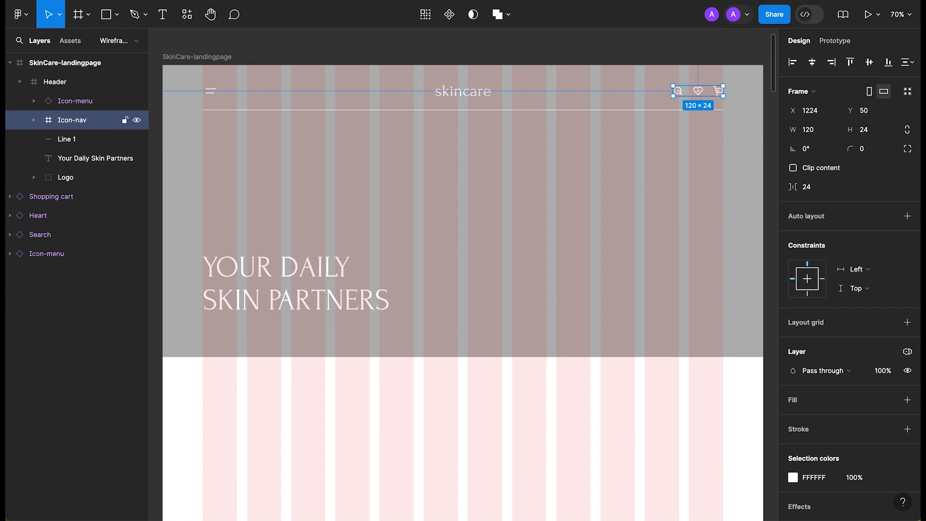
# Frame the menu icon, Logo and Icon-nav together and name the frame "Navbar".
pyautogui.click(211, 94)
pyautogui.keyDown('shift'); pyautogui.click(475, 95); pyautogui.keyUp('shift')
pyautogui.keyDown('shift'); pyautogui.click(684, 95); pyautogui.keyUp('shift')
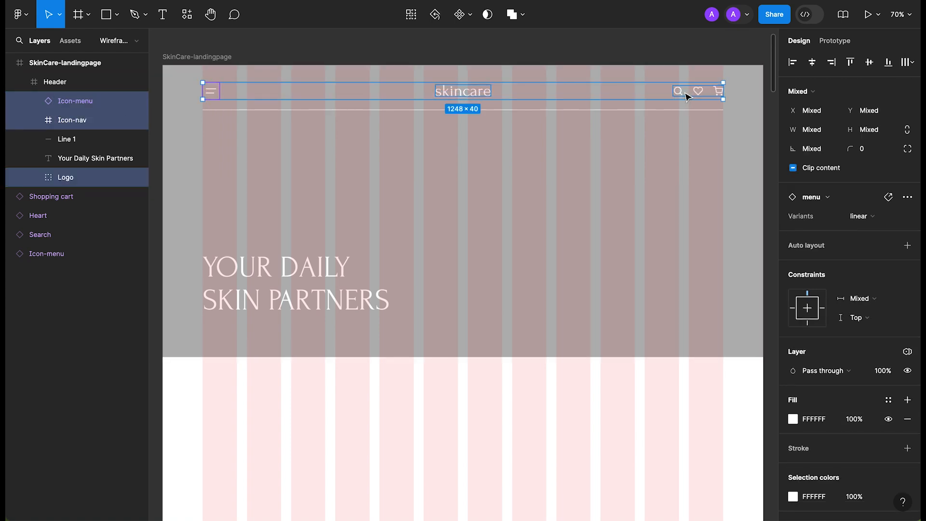
pyautogui.rightClick(83, 105)
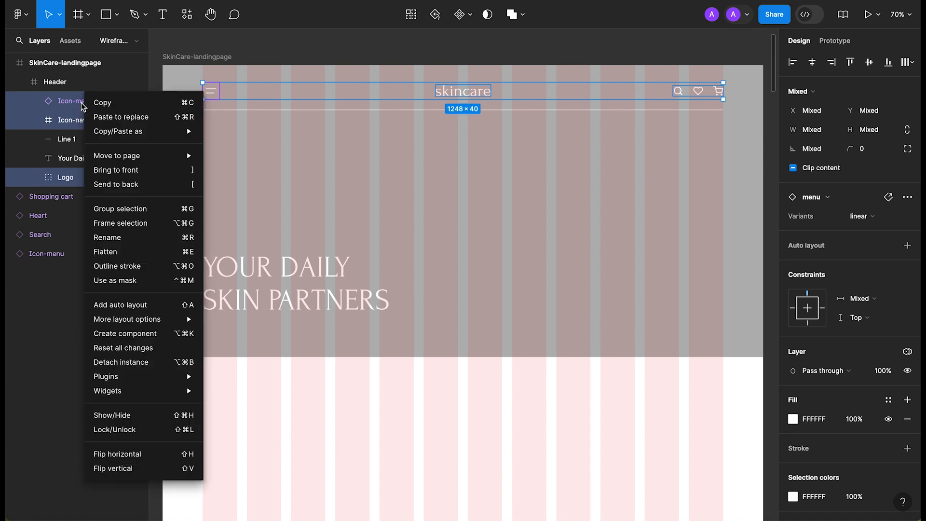
pyautogui.click(120, 223)
pyautogui.doubleClick(68, 102)
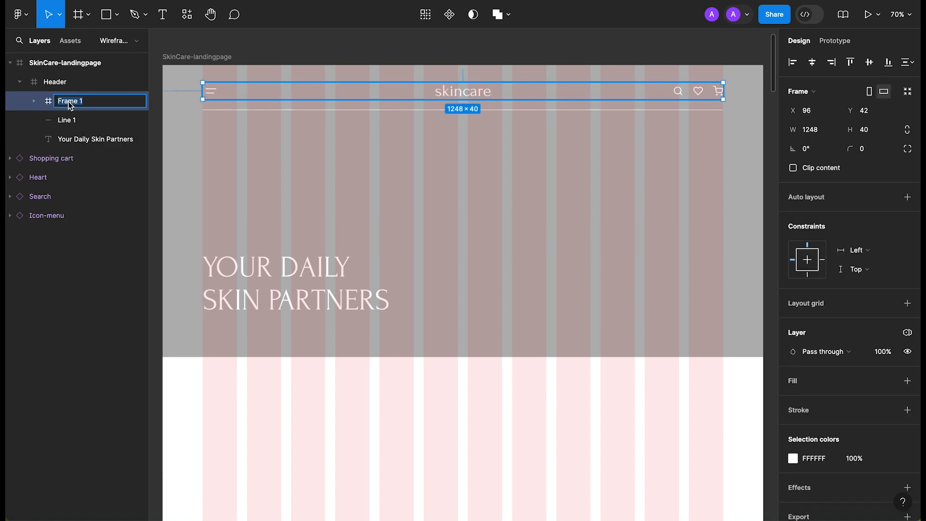
pyautogui.write('Navbar')
pyautogui.press('Return')
# Rename the line layer below the Navbar to "Separator".
pyautogui.doubleClick(66, 119)
pyautogui.write('Speparator')
pyautogui.press('Return')
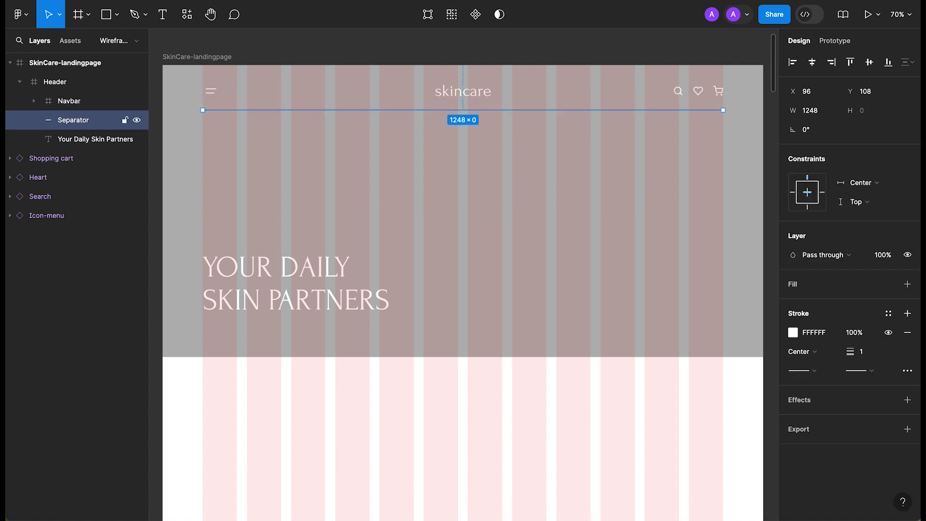
# Examine how the Header's layers are nested, from the Navbar down to the Icon-nav frame.
pyautogui.click(403, 125)
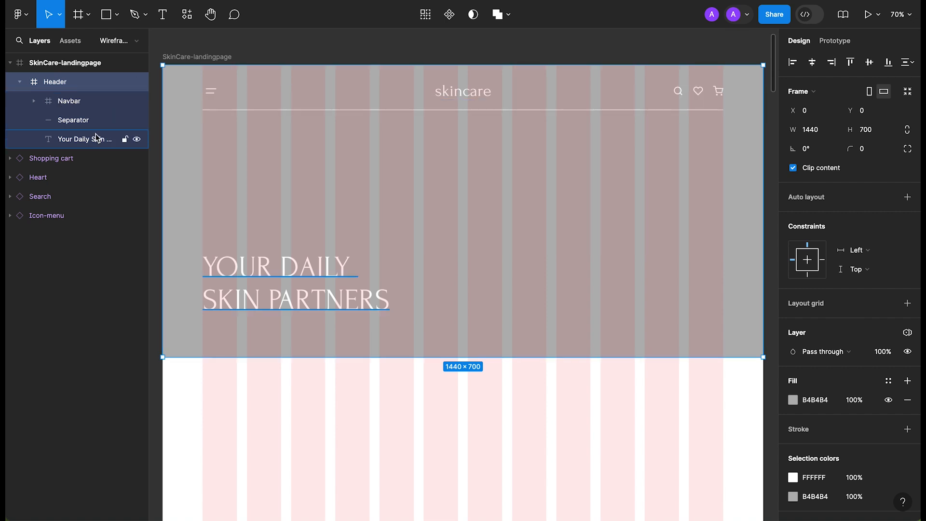
pyautogui.doubleClick(698, 94)
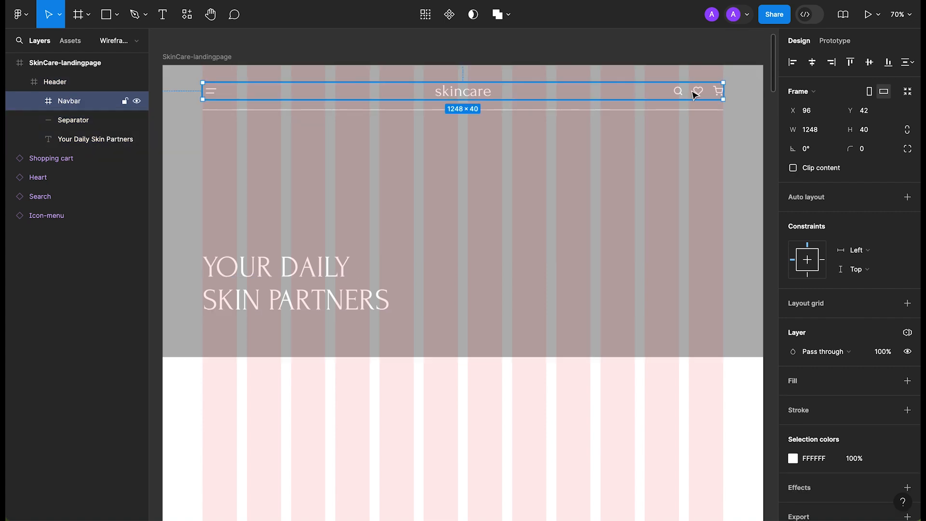
pyautogui.doubleClick(694, 95)
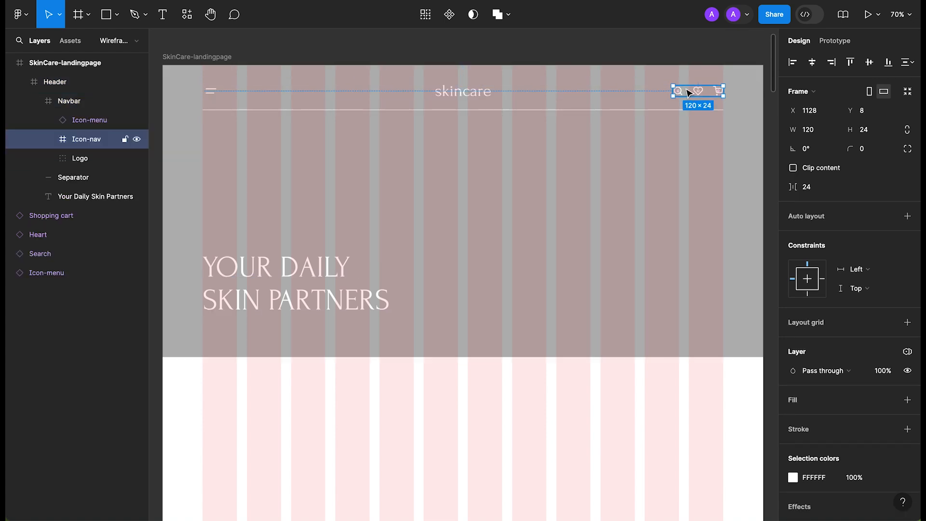
pyautogui.click(599, 53)
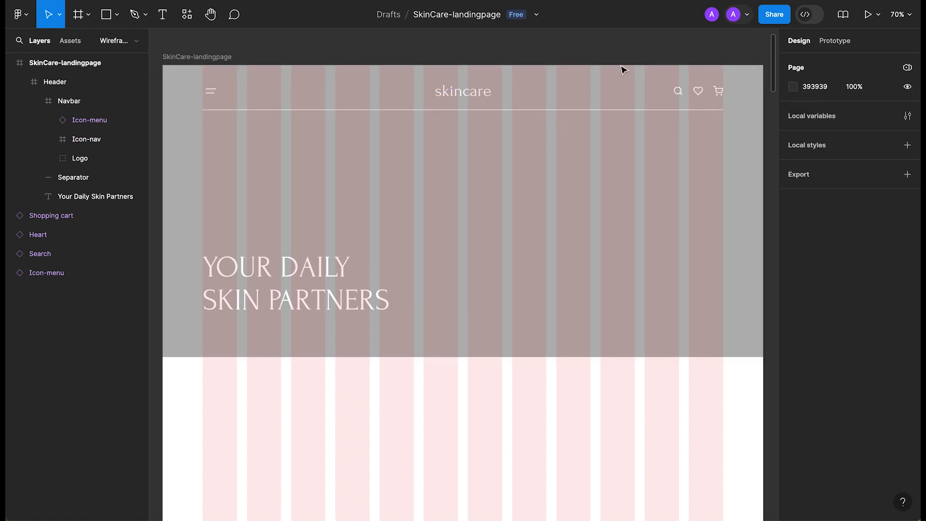
pyautogui.click(688, 93)
pyautogui.doubleClick(688, 94)
pyautogui.doubleClick(688, 95)
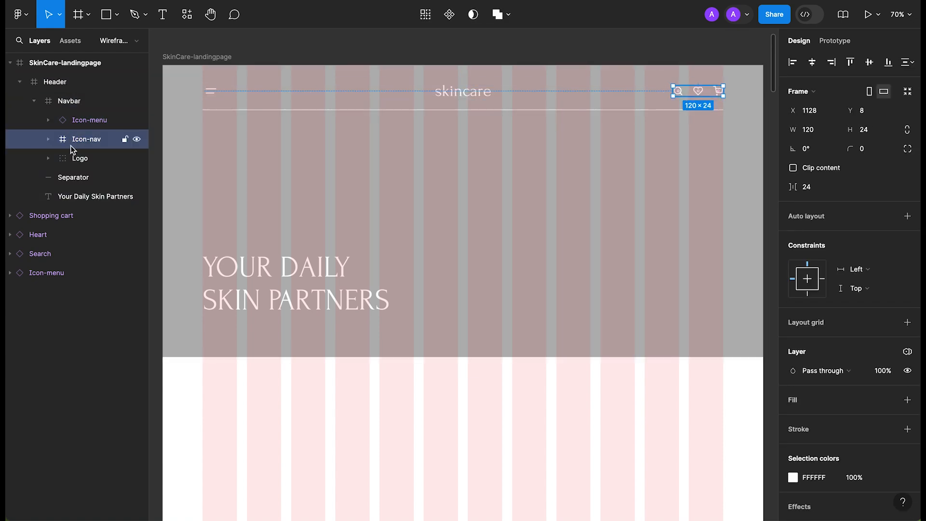
pyautogui.click(381, 390)
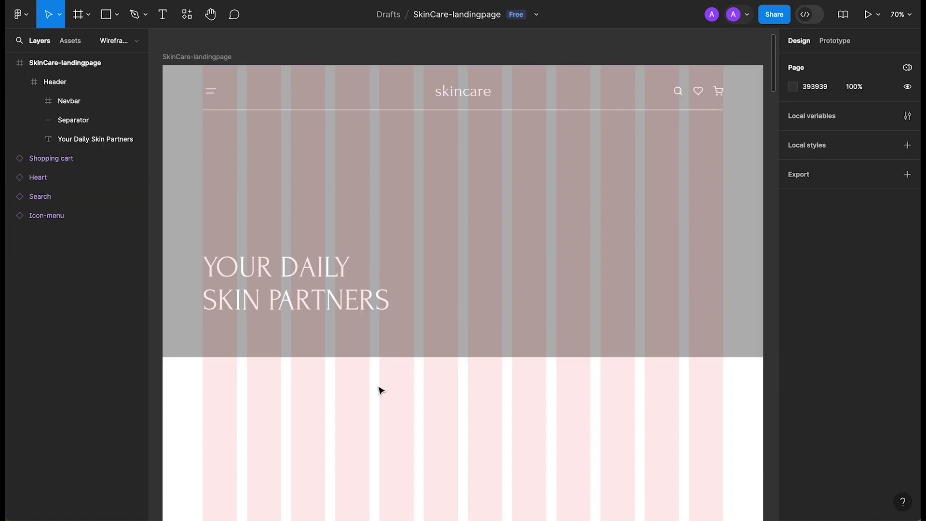
# Preview the landing page with the finished header in presentation view and return to the design.
pyautogui.scroll(-1, 381, 390)
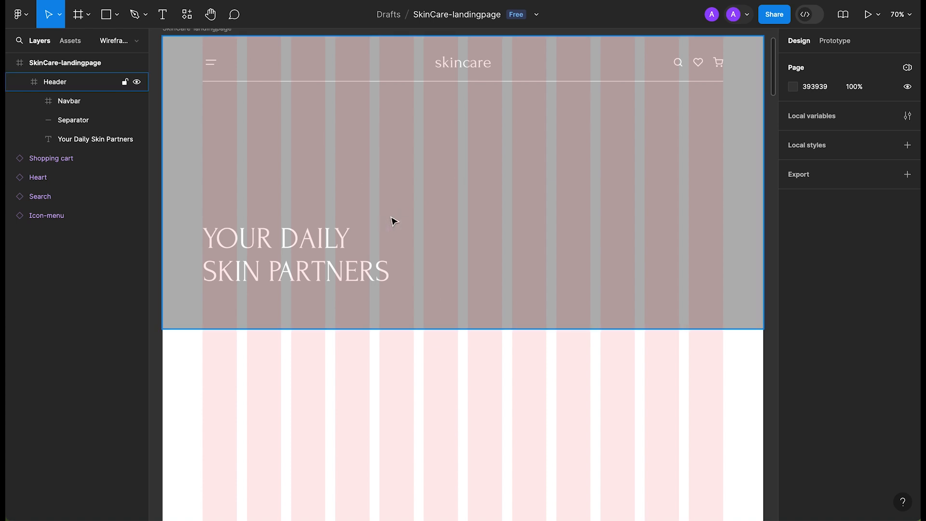
pyautogui.click(867, 18)
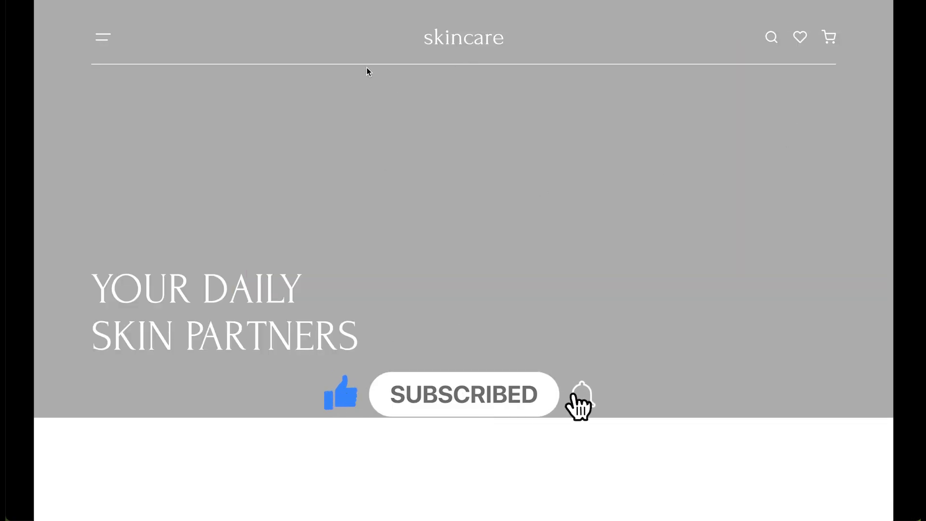
pyautogui.scroll(-3, 386, 309)
pyautogui.press('Escape')
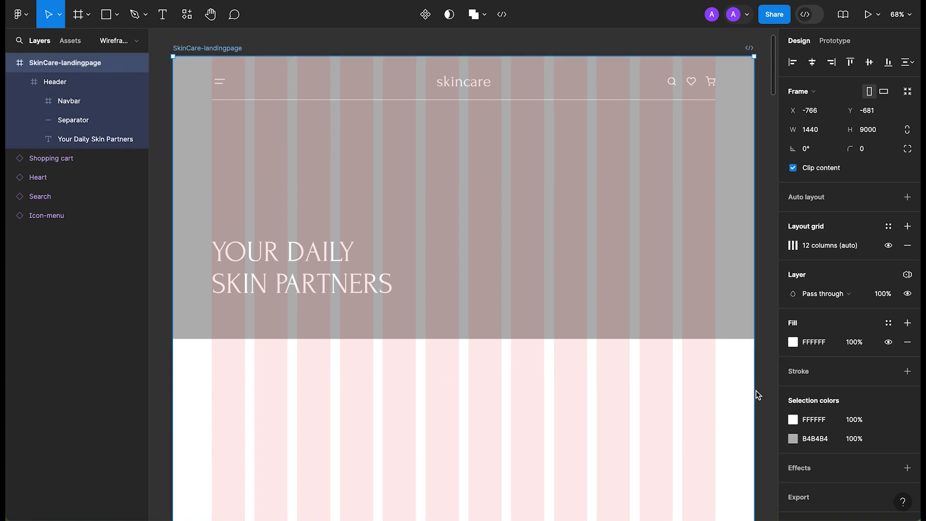
# Change the SkinCare-landingpage frame's fill color to light gray E6E6E6.
pyautogui.click(793, 342)
pyautogui.moveTo(641, 233); pyautogui.dragTo(601, 229)
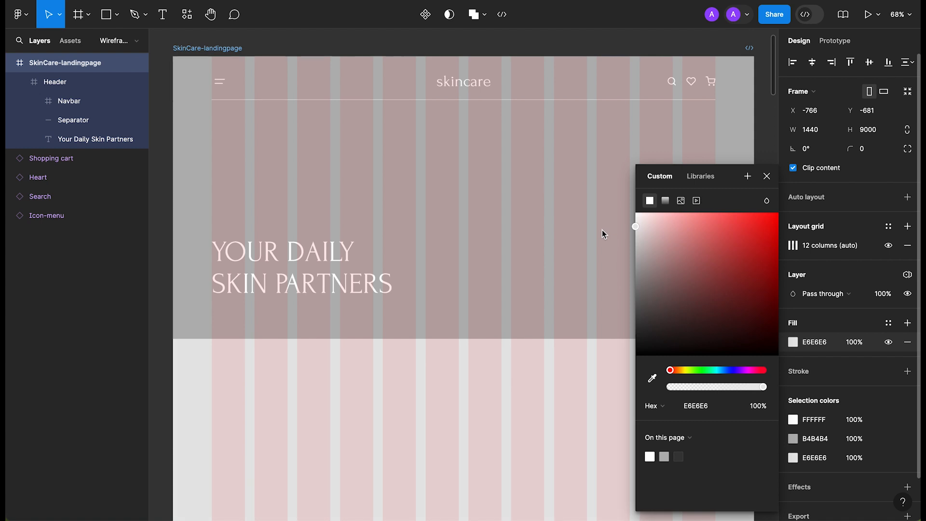
pyautogui.moveTo(601, 230); pyautogui.dragTo(600, 227)
pyautogui.click(767, 177)
pyautogui.click(425, 409)
# Draw a frame about 612 × 590 across the first six columns below the Header and fill it with white.
pyautogui.scroll(-5, 425, 409)
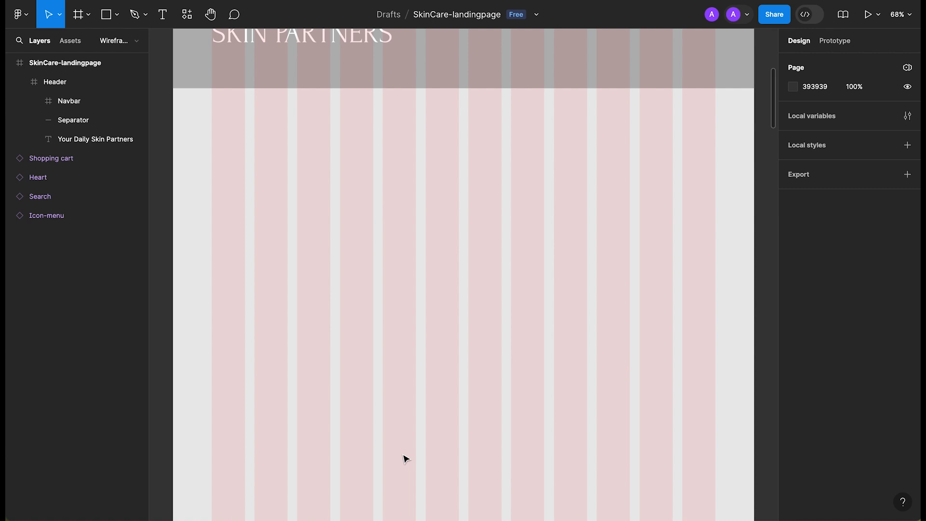
pyautogui.press('f')
pyautogui.moveTo(213, 139); pyautogui.dragTo(459, 376)
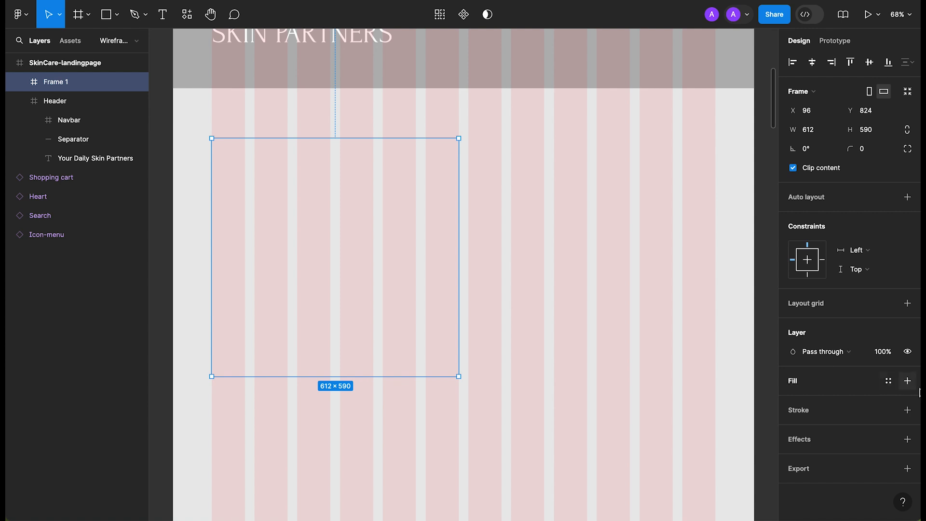
pyautogui.click(907, 381)
# Set the white frame's height to 700 and nudge it up to Y 796.
pyautogui.click(878, 133)
pyautogui.write('700')
pyautogui.press('Return')
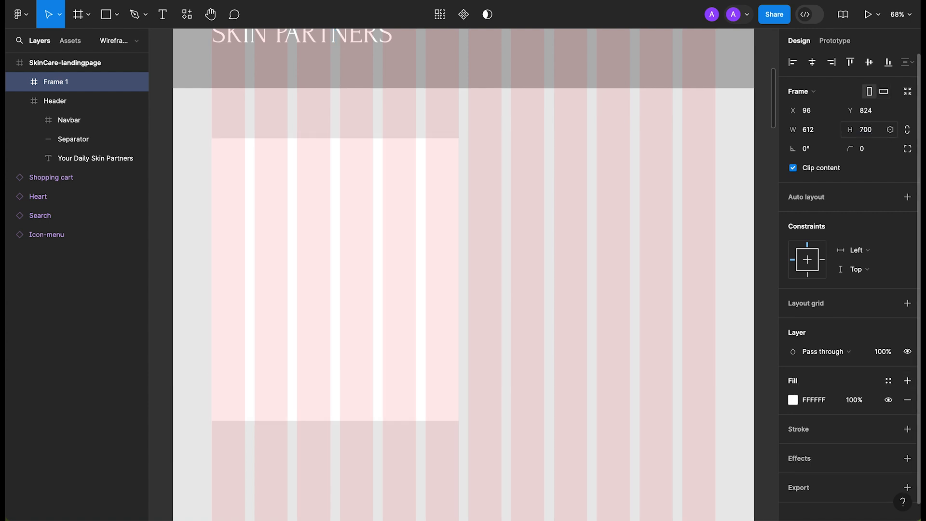
pyautogui.hotkey('shift', 'Up')
pyautogui.hotkey('shift', 'Up')
pyautogui.hotkey('shift', 'Up')
pyautogui.press('Up')
pyautogui.press('Up')
pyautogui.press('Up')
pyautogui.press('Up')
pyautogui.click(517, 302)
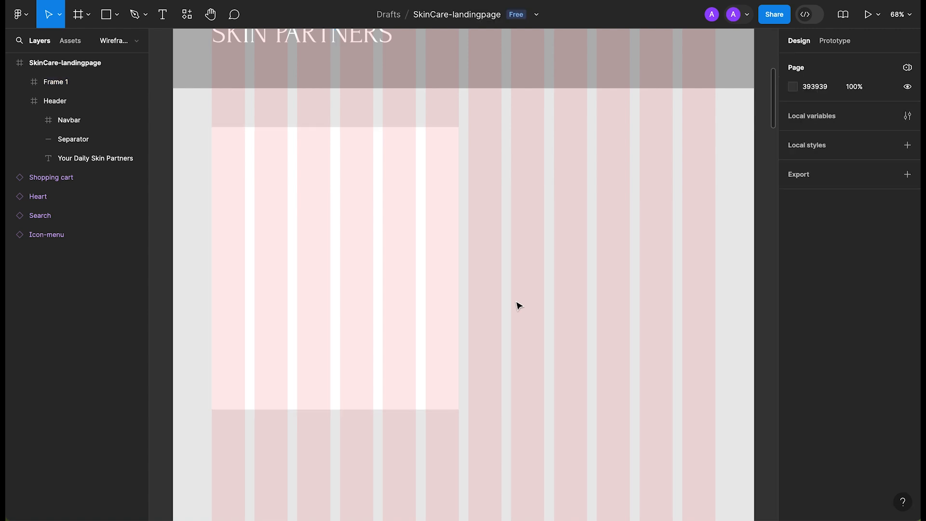
# Add the heading "Unlock the secret" inside the white frame and narrow its text box to about 384 so it wraps onto two lines.
pyautogui.click(319, 263)
pyautogui.press('t')
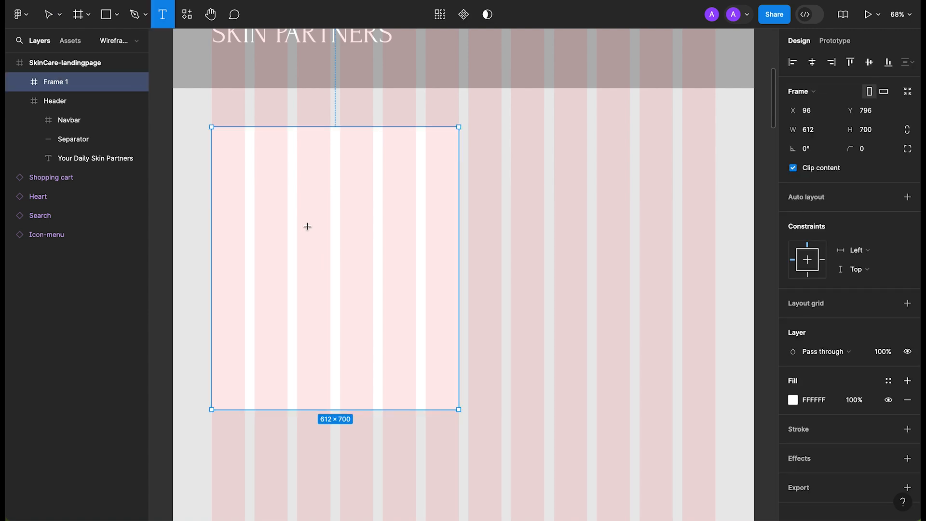
pyautogui.click(277, 231)
pyautogui.write('Un')
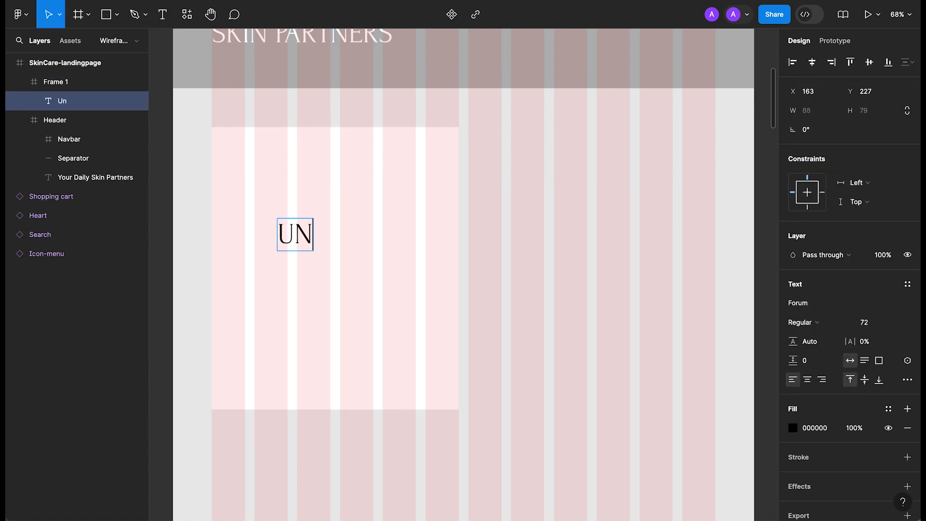
pyautogui.write('lock the secret')
pyautogui.press('Escape')
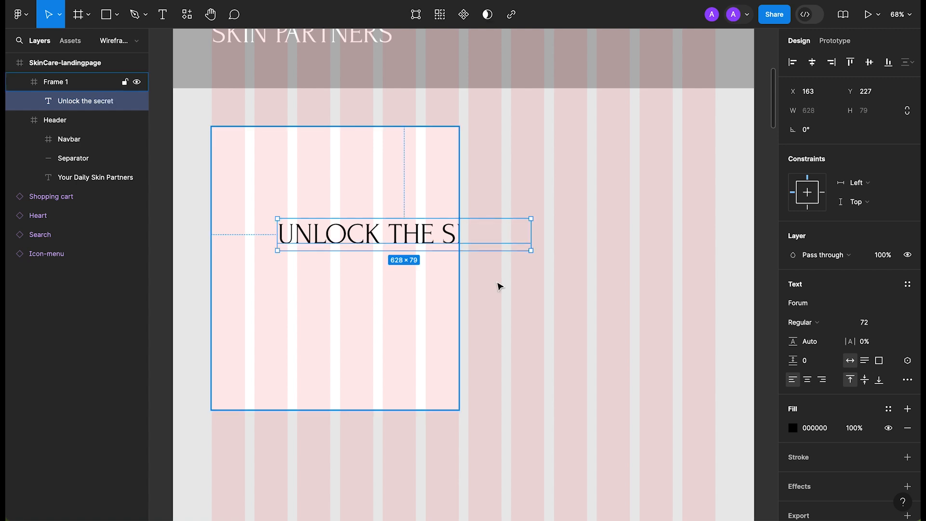
pyautogui.moveTo(533, 232); pyautogui.dragTo(433, 238)
pyautogui.moveTo(339, 254); pyautogui.dragTo(315, 254)
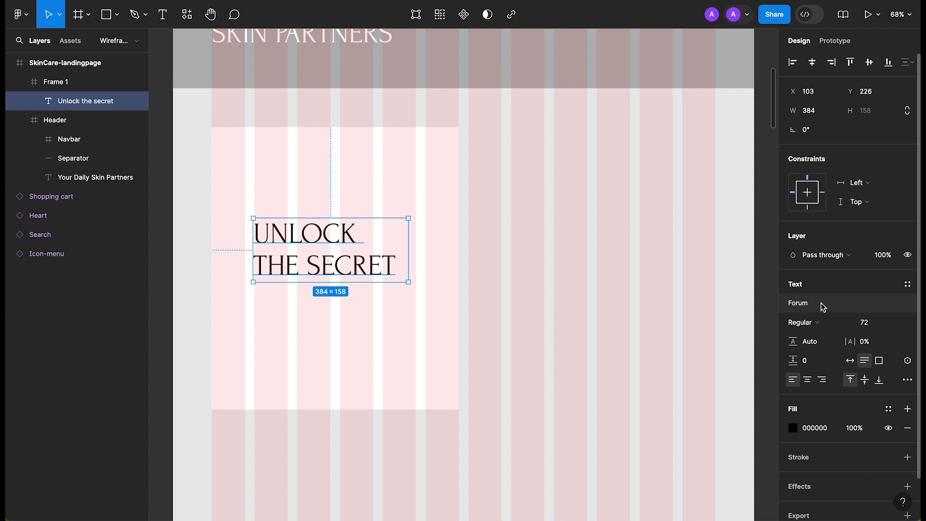
# Duplicate the heading below the original and make the copy a fixed-size text box about 407 wide.
pyautogui.moveTo(308, 270); pyautogui.dragTo(336, 308)
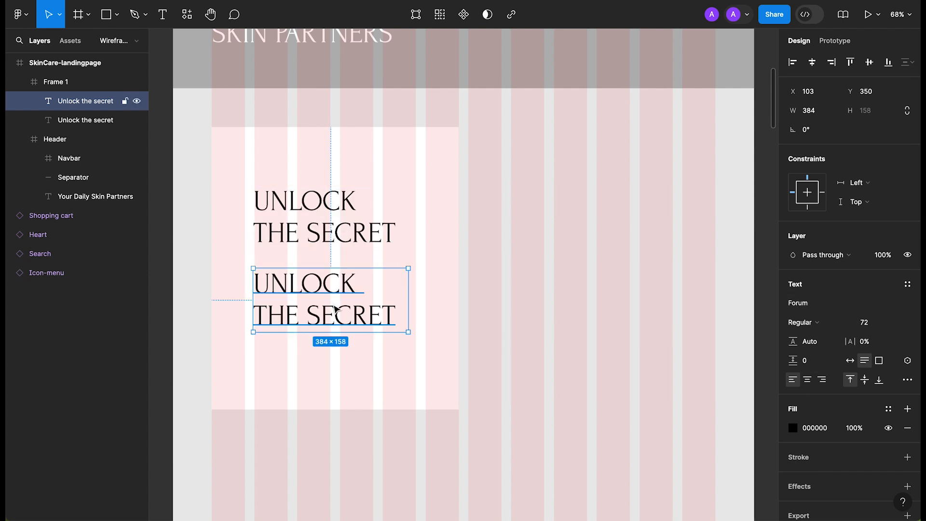
pyautogui.moveTo(409, 299); pyautogui.dragTo(417, 301)
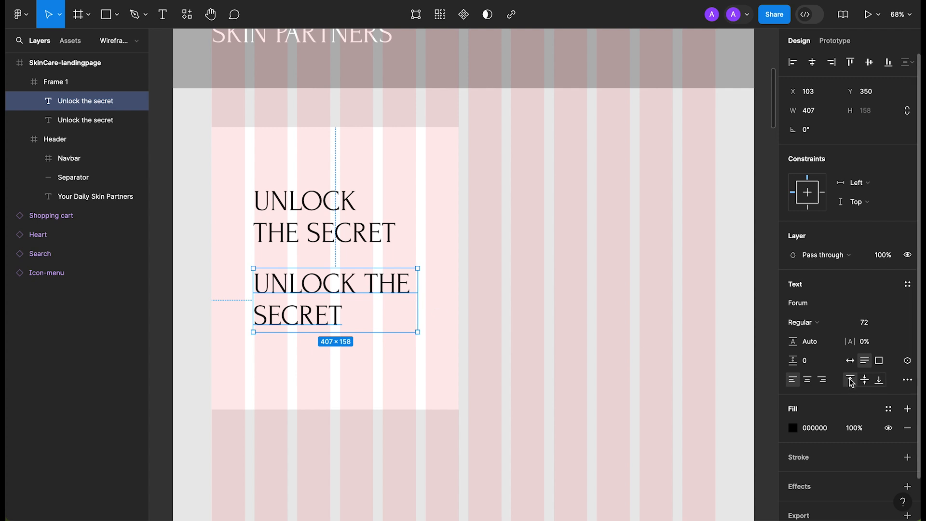
pyautogui.click(878, 360)
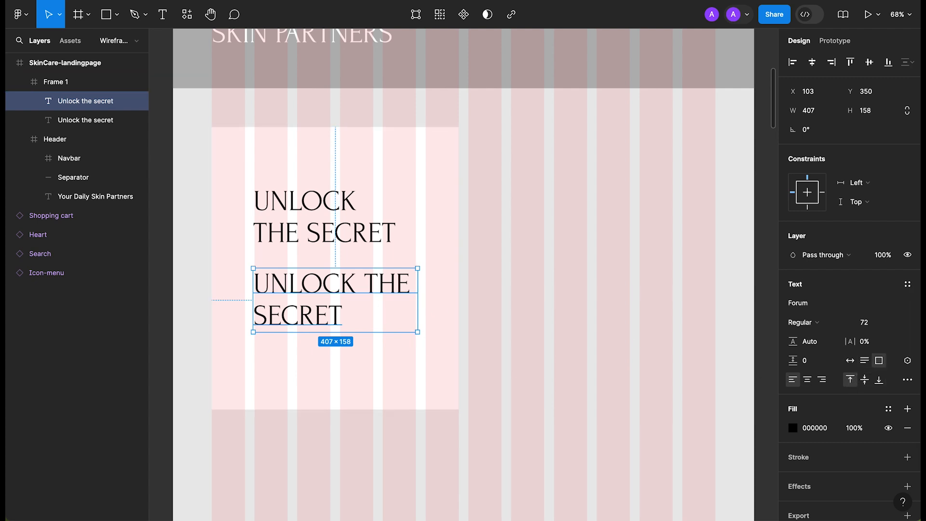
# Replace the duplicated heading's text with the copied "Healthy skin with our curated skincare essentials" paragraph, matching the existing style.
pyautogui.doubleClick(334, 319)
pyautogui.rightClick(302, 301)
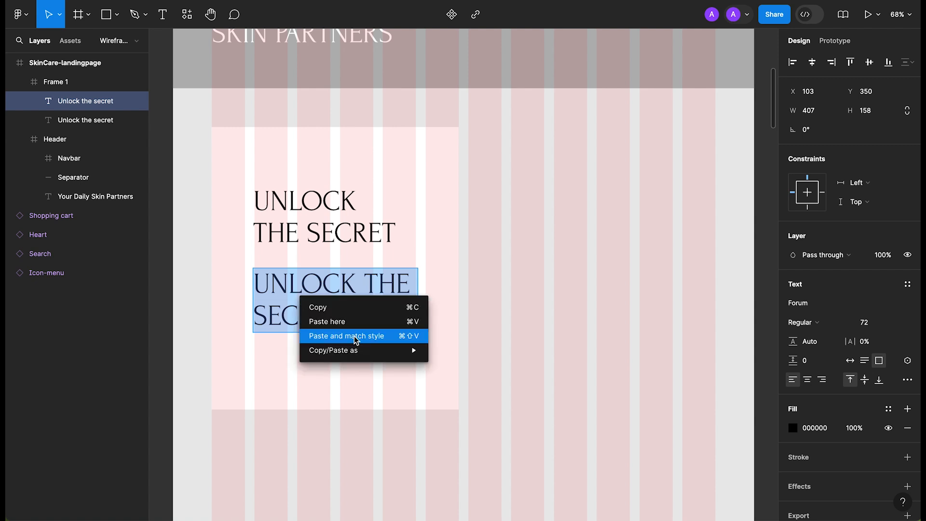
pyautogui.click(354, 335)
pyautogui.press('Escape')
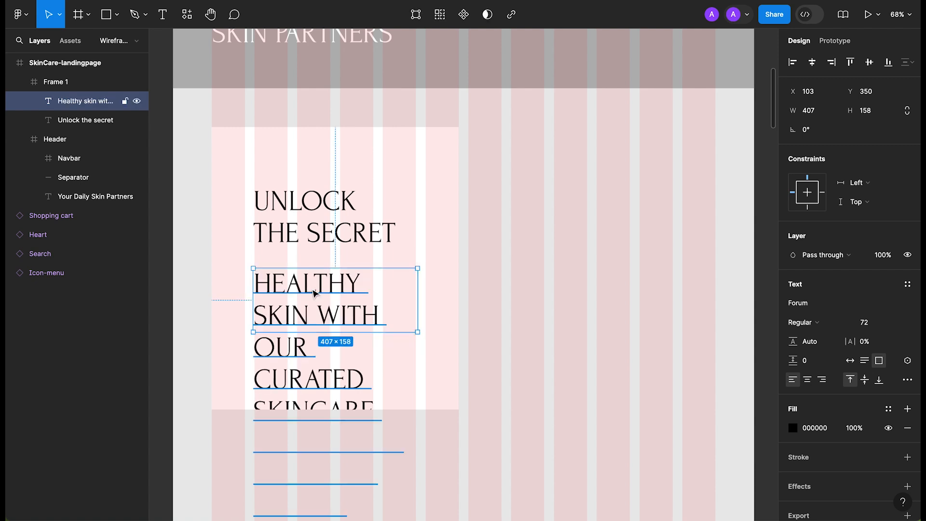
# Set the paragraph's font to Inter and its letter case to As typed.
pyautogui.click(823, 307)
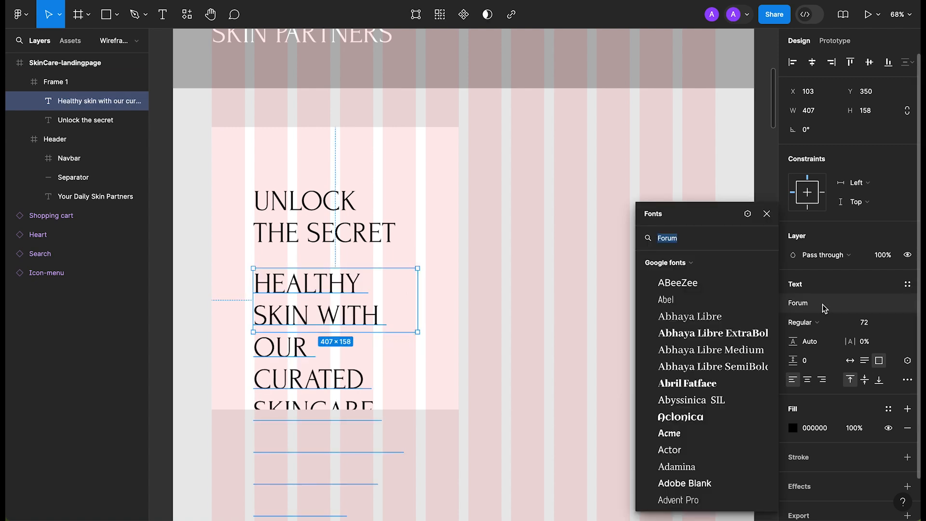
pyautogui.write('inter')
pyautogui.press('Return')
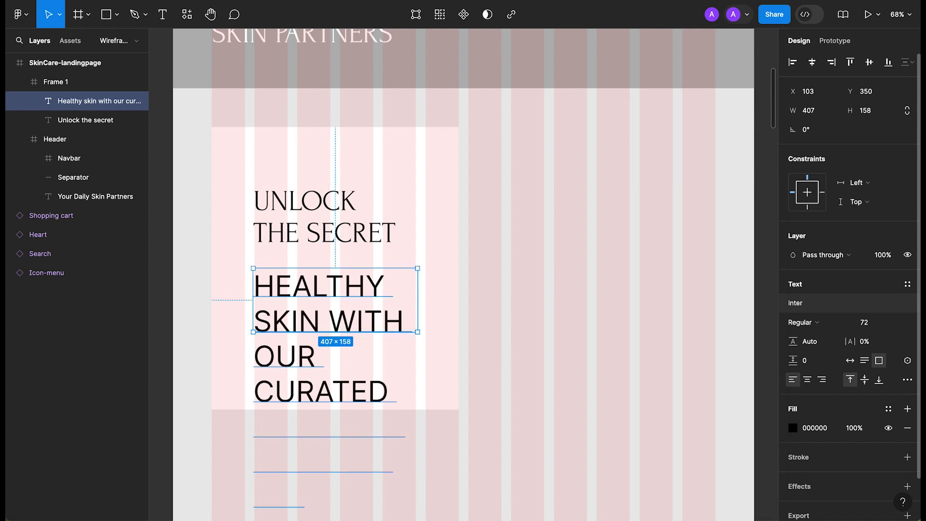
pyautogui.click(907, 379)
pyautogui.click(707, 391)
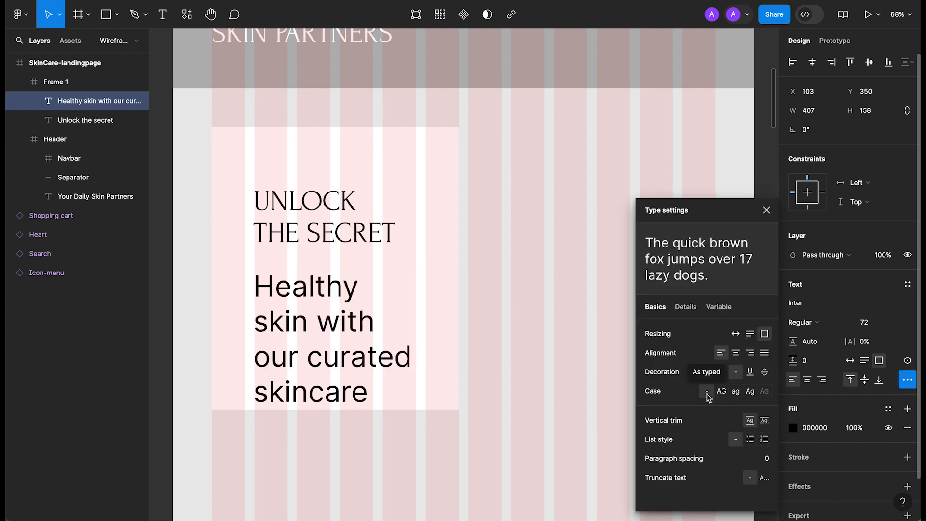
pyautogui.click(767, 209)
# Set the paragraph's font size to 16 and its line height to 140%.
pyautogui.click(863, 322)
pyautogui.write('16')
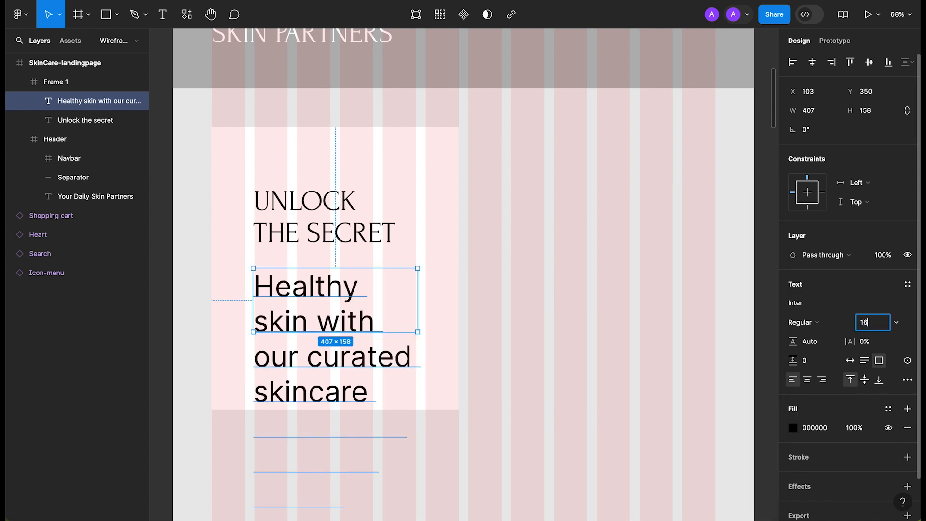
pyautogui.press('Return')
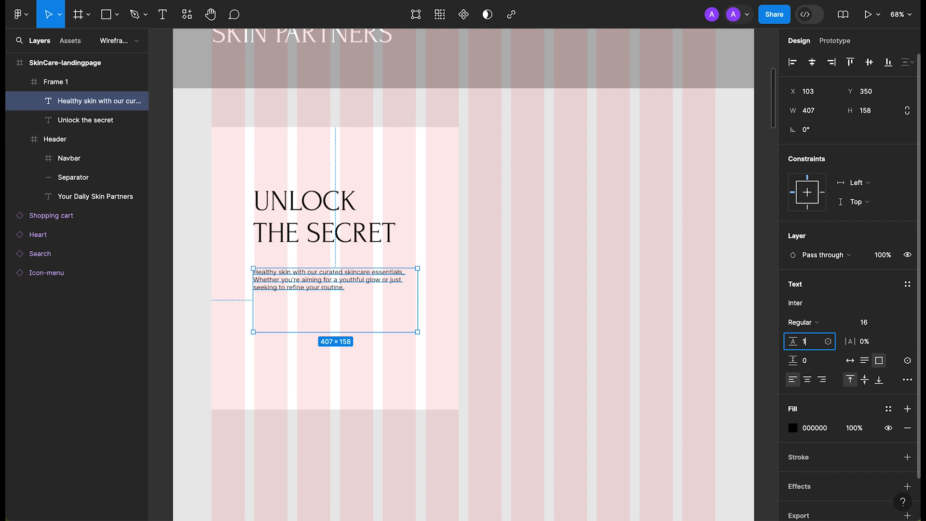
pyautogui.write('140%')
pyautogui.press('Return')
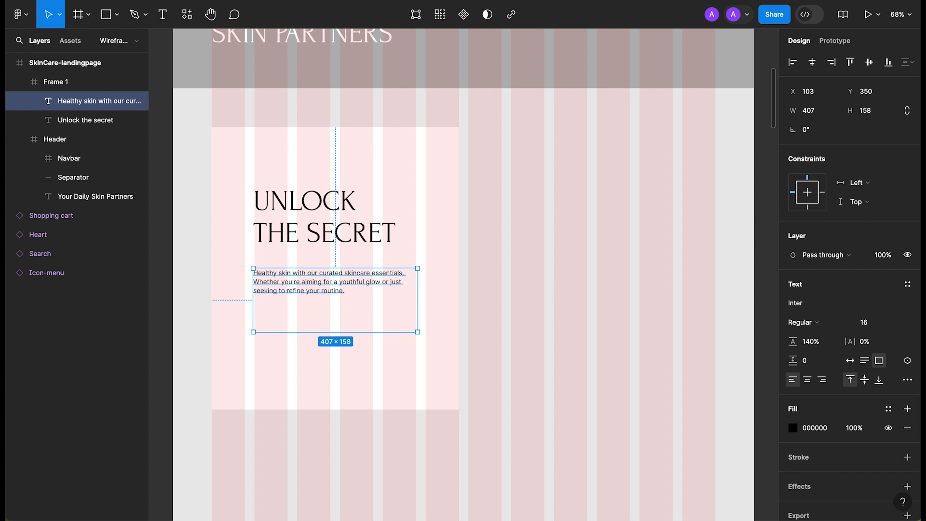
# Check the white frame's heading and paragraph in the prototype preview and return to the design file.
pyautogui.hotkey('ctrl', 'Tab')
pyautogui.scroll(-10, 567, 203)
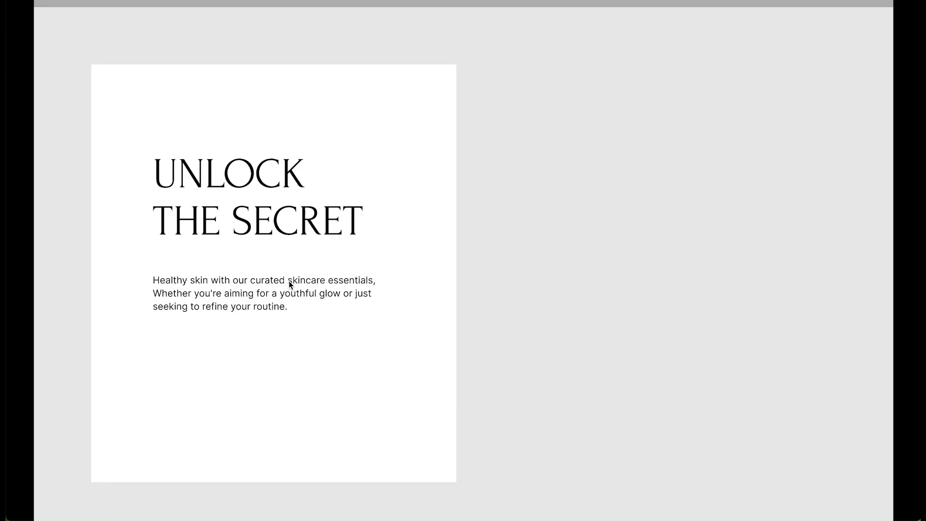
pyautogui.hotkey('ctrl', 'Tab')
# Set the paragraph's line height to 150% and switch its text box to auto height.
pyautogui.click(807, 345)
pyautogui.write('150')
pyautogui.press('Return')
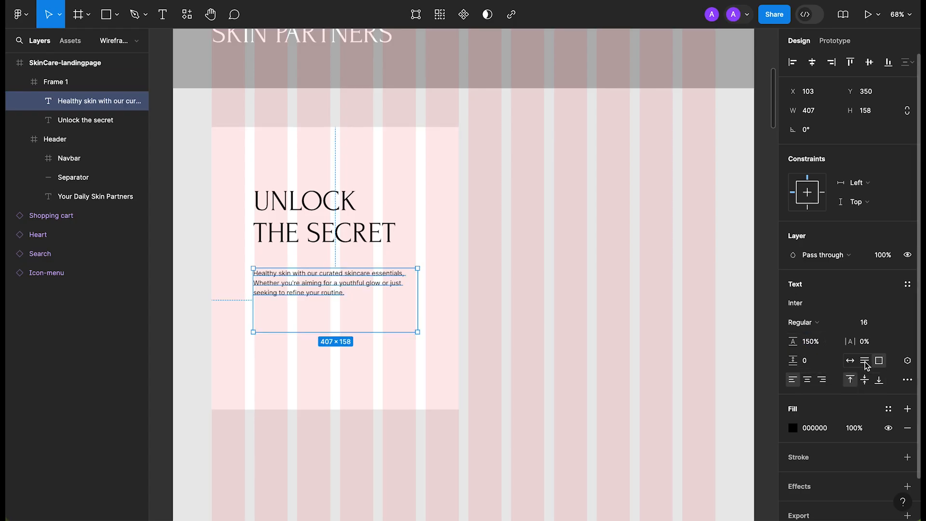
pyautogui.click(866, 362)
# Align the left edges of the paragraph and heading to the second column at X 106, and move the paragraph up to Y 327.
pyautogui.scroll(5, 248, 283)
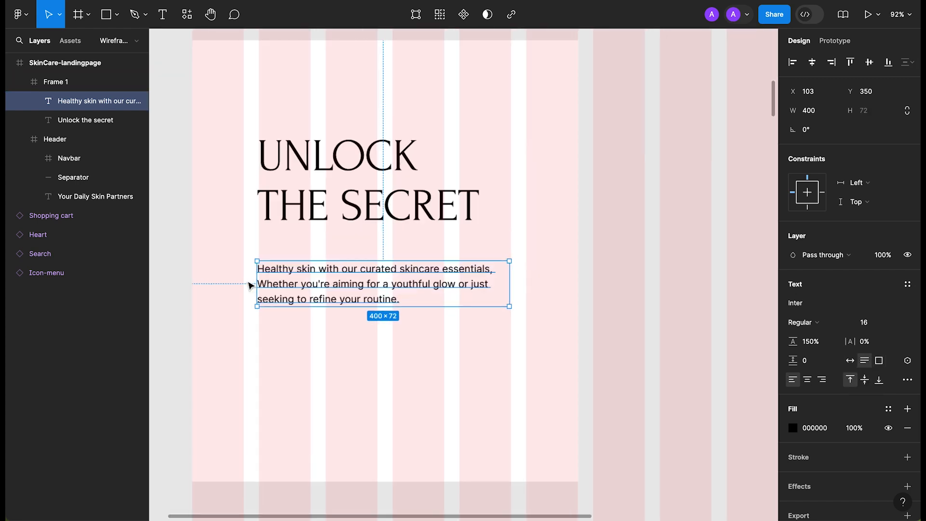
pyautogui.moveTo(275, 286); pyautogui.dragTo(280, 286)
pyautogui.scroll(3, 438, 291)
pyautogui.click(367, 221)
pyautogui.moveTo(275, 157); pyautogui.dragTo(278, 157)
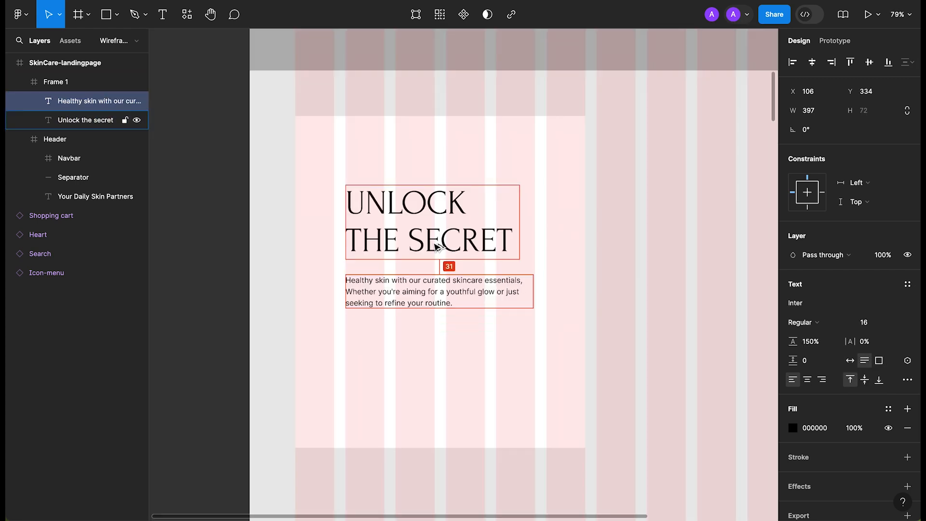
pyautogui.hotkey('shift', 'Up')
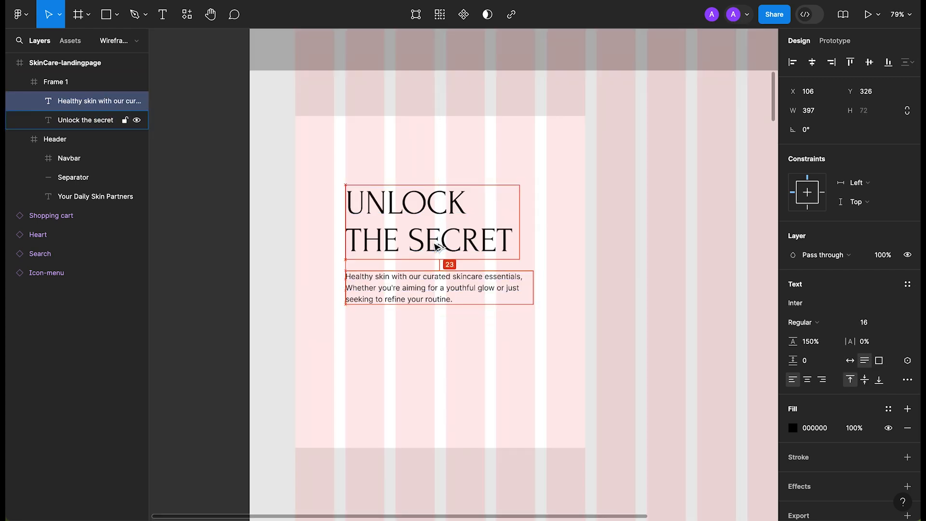
pyautogui.press('Down')
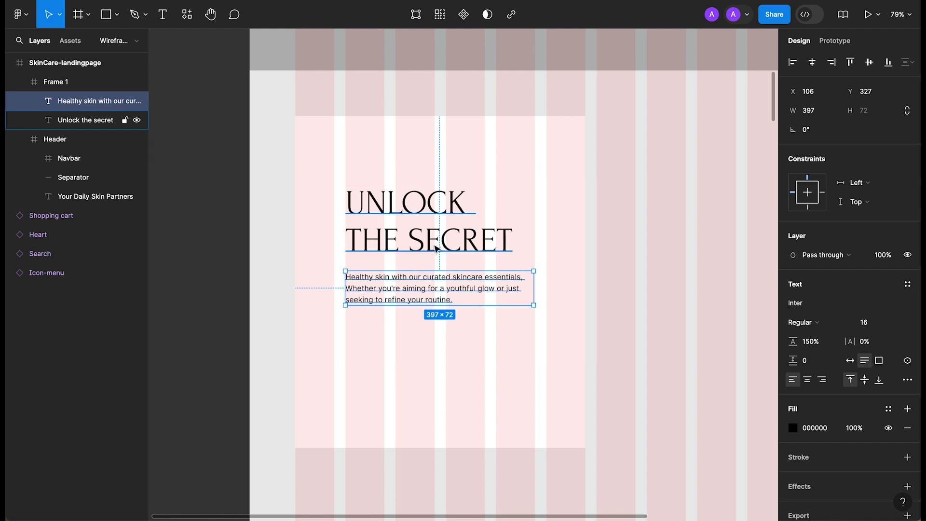
# Draw a button frame about 294 × 83 below the paragraph, starting at its left edge.
pyautogui.click(611, 269)
pyautogui.hscroll(3, 653, 259)
pyautogui.scroll(-2, 652, 258)
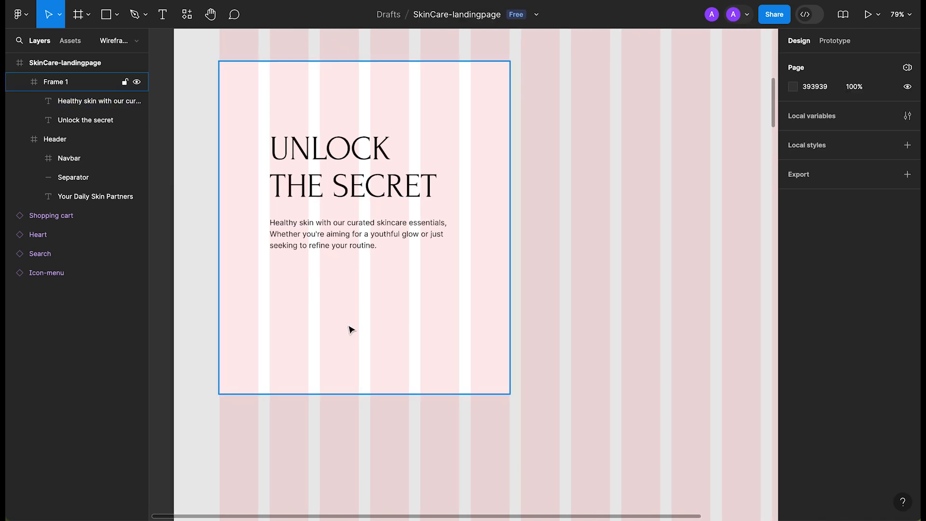
pyautogui.press('f')
pyautogui.moveTo(269, 273); pyautogui.dragTo(410, 314)
pyautogui.scroll(5, 290, 299)
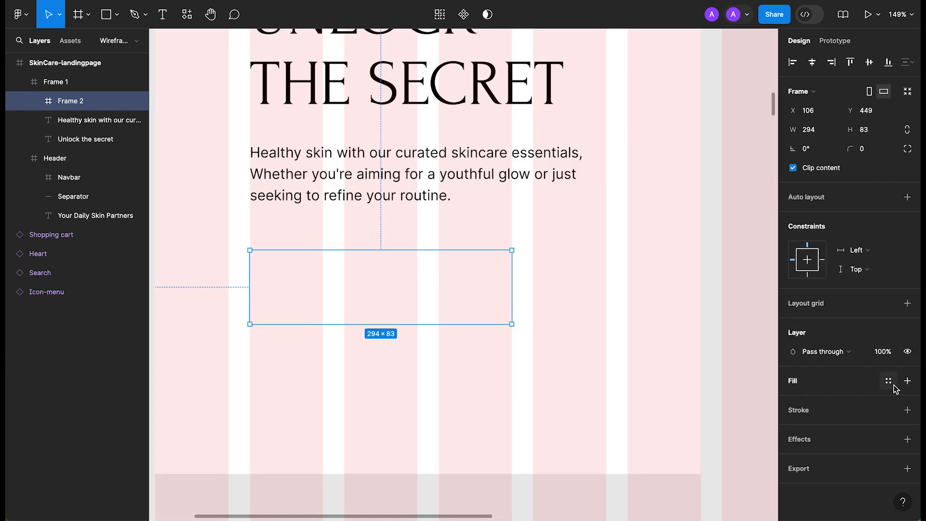
# Fill the new button frame with black (000000) and set its height to 64.
pyautogui.click(907, 381)
pyautogui.click(792, 400)
pyautogui.moveTo(674, 287); pyautogui.dragTo(636, 356)
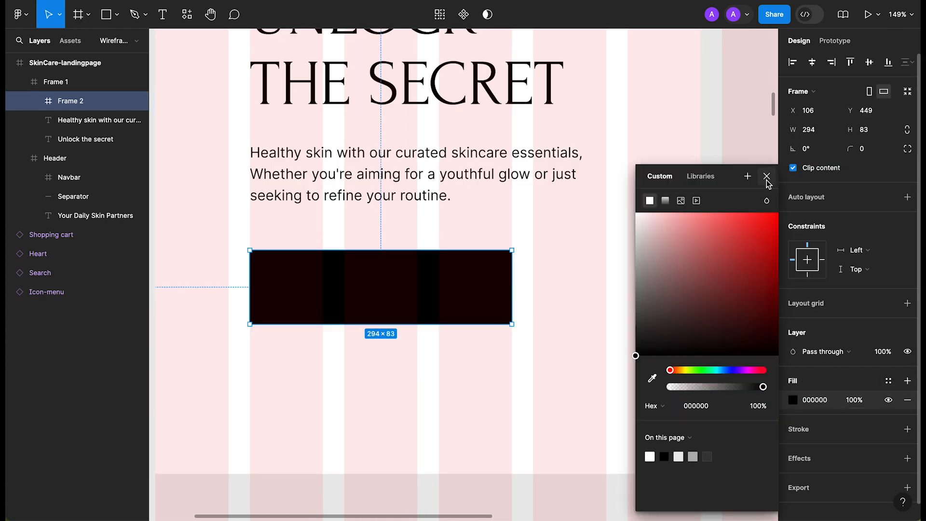
pyautogui.click(766, 177)
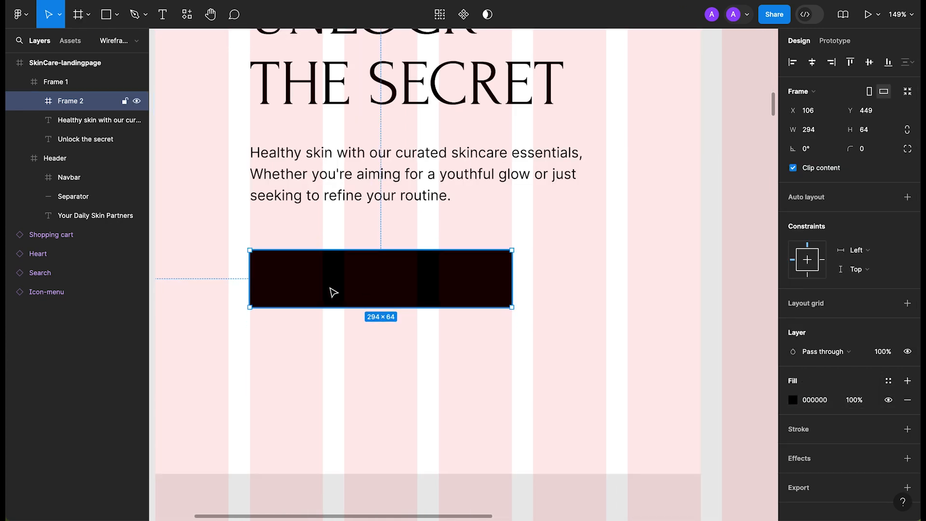
# Add a white "View Products" text label inside the black button frame and place it near the middle.
pyautogui.press('t')
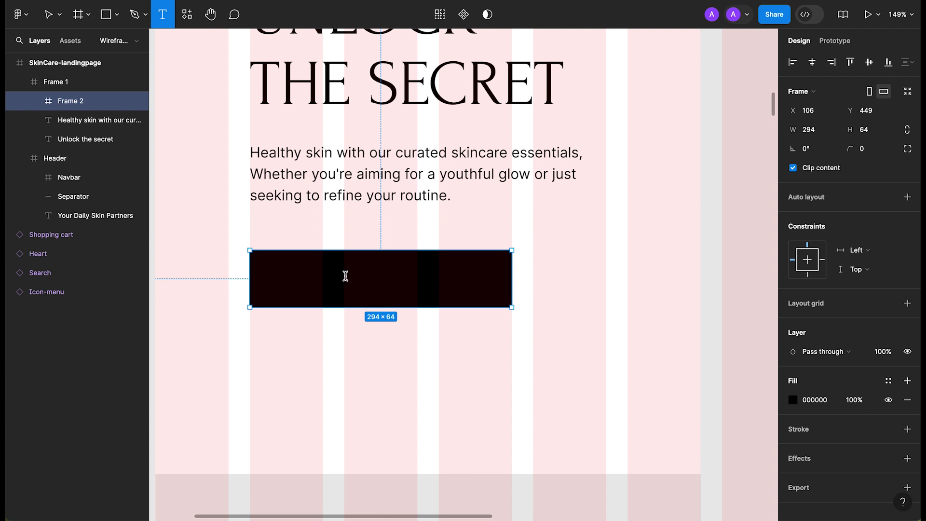
pyautogui.click(345, 275)
pyautogui.write('View Products')
pyautogui.press('Escape')
pyautogui.moveTo(389, 279); pyautogui.dragTo(382, 280)
# Centre-align the button label's text, set its weight to Medium and its font size to 14.
pyautogui.click(807, 379)
pyautogui.click(806, 328)
pyautogui.click(810, 335)
pyautogui.click(874, 328)
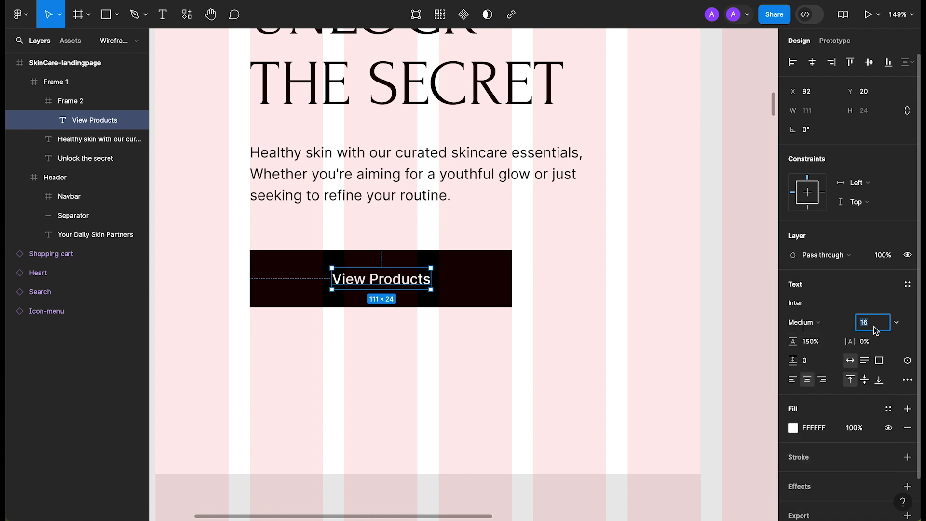
pyautogui.write('14')
pyautogui.press('Return')
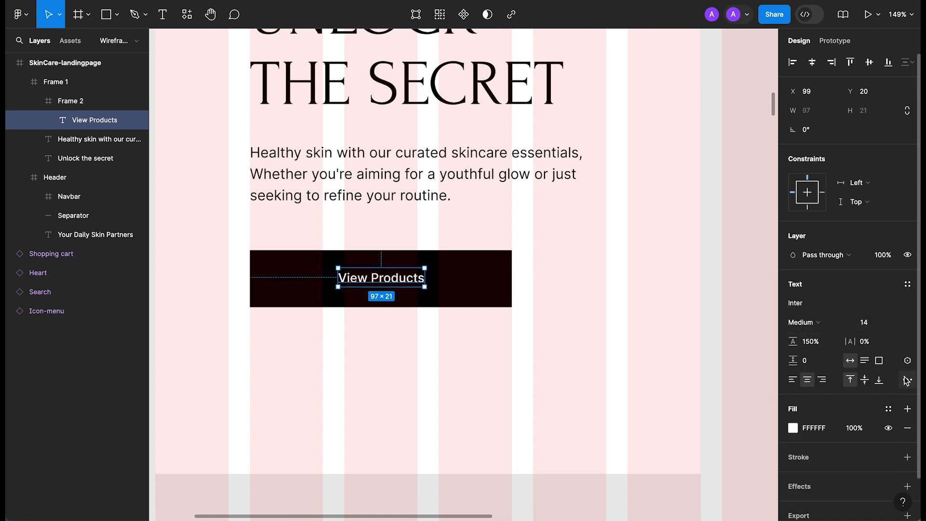
# Switch the button label to uppercase and set its letter spacing to 10%.
pyautogui.click(906, 379)
pyautogui.click(721, 391)
pyautogui.click(766, 210)
pyautogui.click(866, 340)
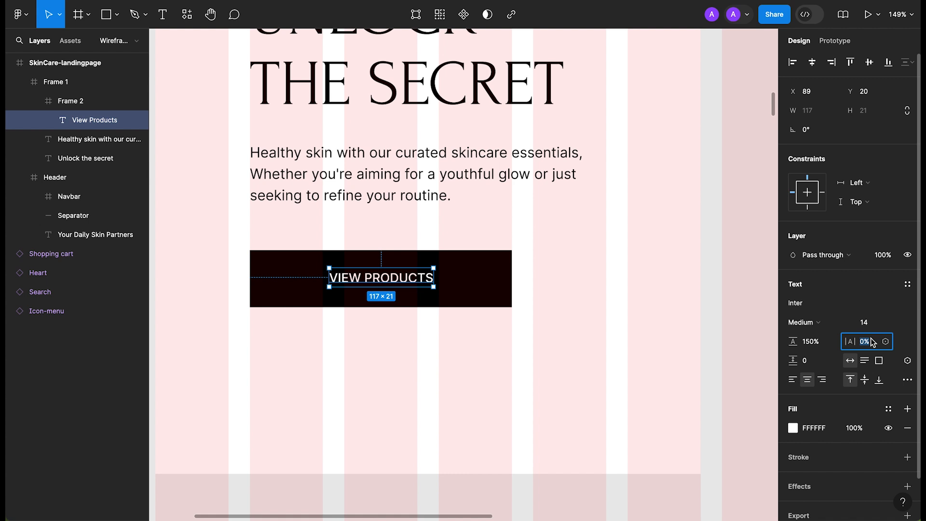
pyautogui.write('10')
pyautogui.press('Return')
pyautogui.press('Escape')
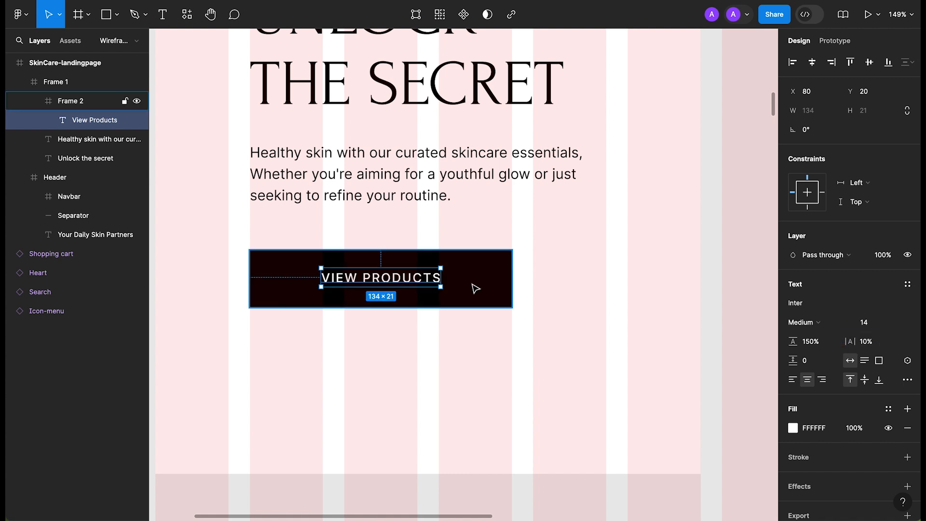
# Centre the label vertically and horizontally in the black frame and narrow the frame to 190 wide.
pyautogui.hotkey('alt', 'v')
pyautogui.hotkey('alt', 'h')
pyautogui.click(481, 359)
pyautogui.doubleClick(449, 291)
pyautogui.scroll(-2, 453, 293)
pyautogui.moveTo(457, 294); pyautogui.dragTo(382, 295)
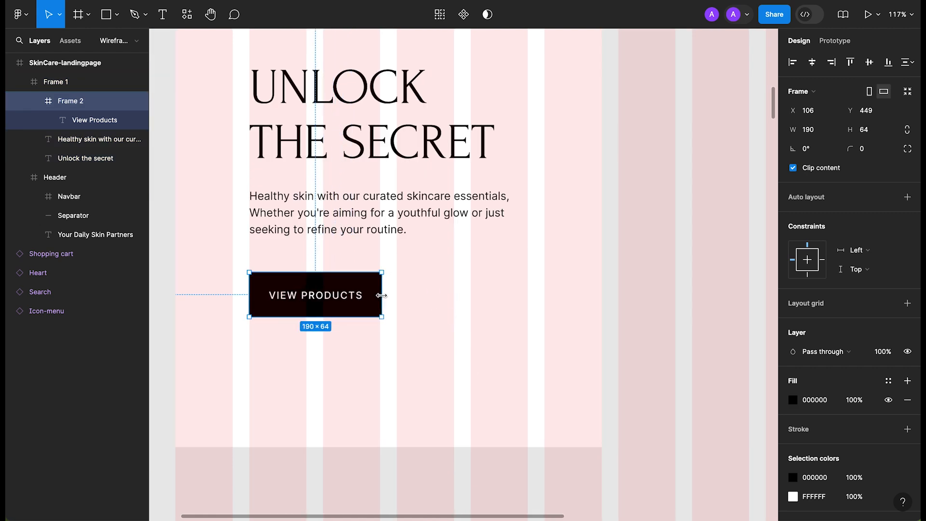
# Deselect the button and hide the layout grids.
pyautogui.click(715, 316)
pyautogui.scroll(-2, 715, 315)
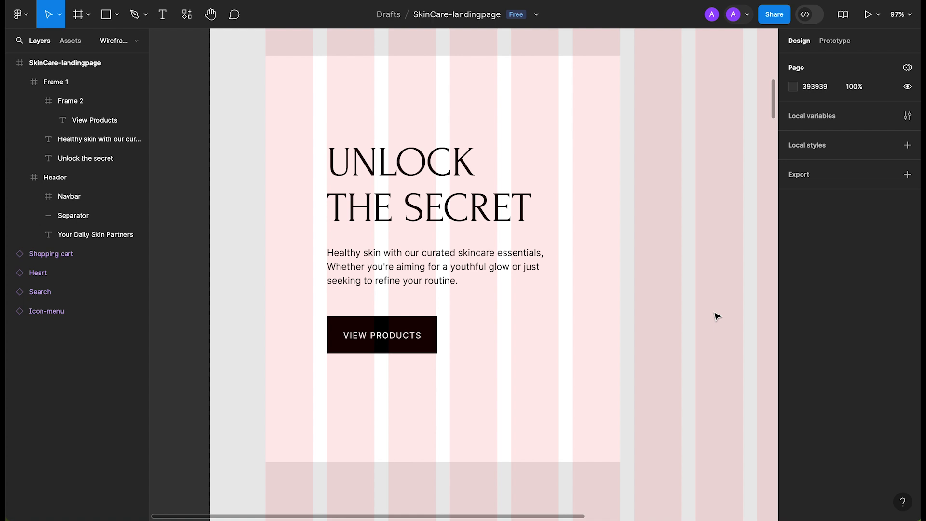
pyautogui.hotkey('ctrl', 'g')
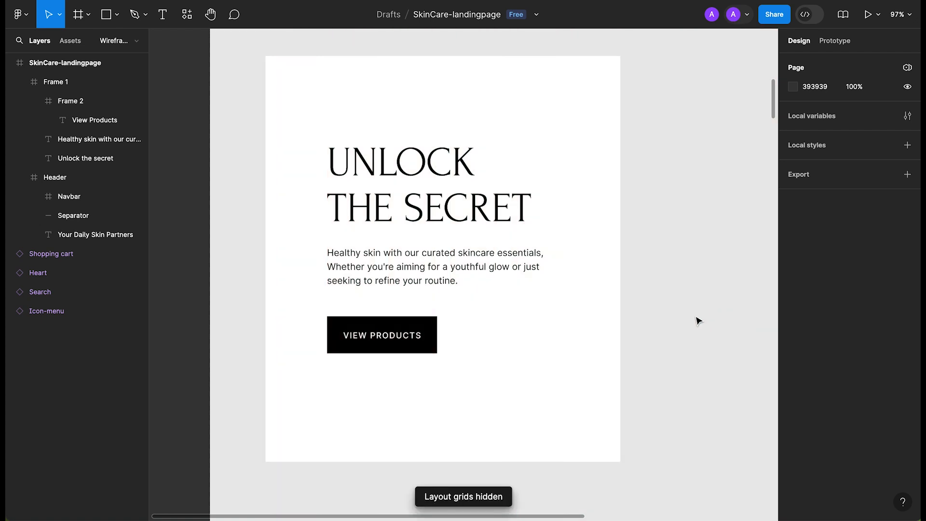
pyautogui.moveTo(716, 269); pyautogui.dragTo(678, 269)
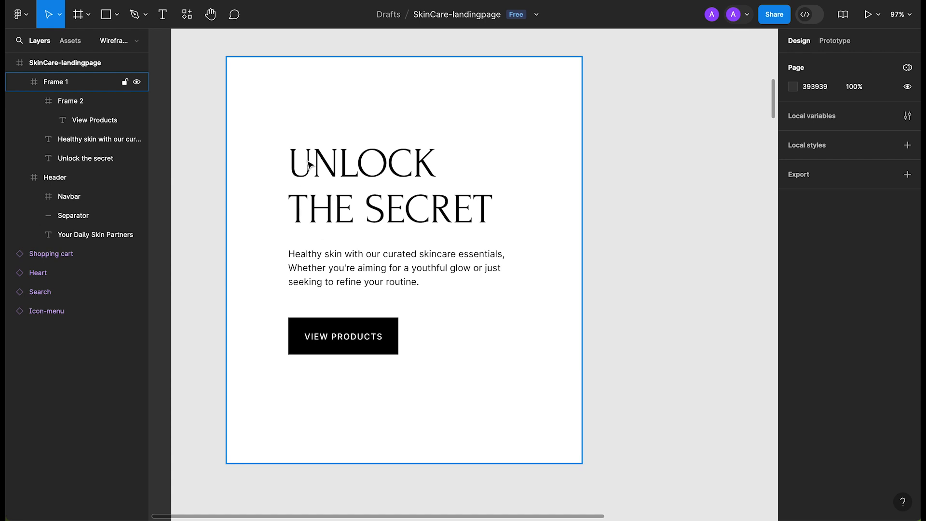
# Rename the white section frame as Leftside.
pyautogui.click(381, 177)
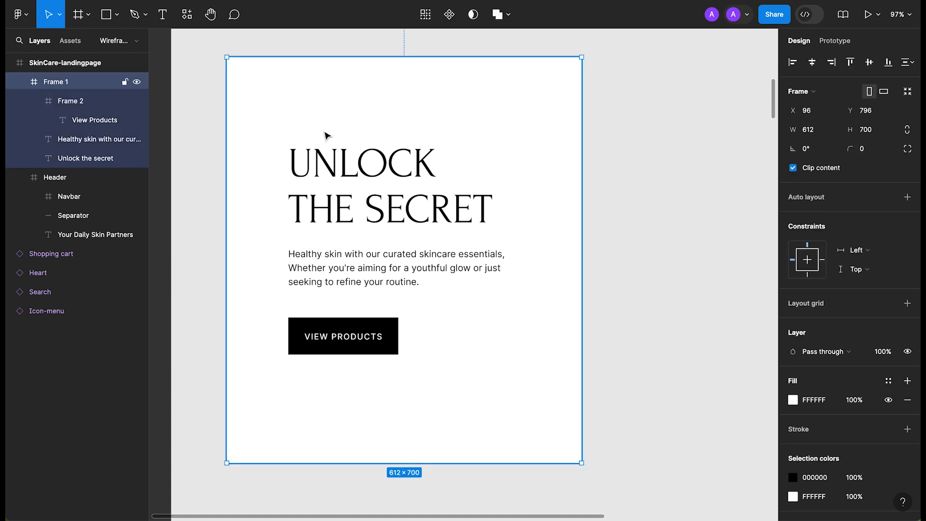
pyautogui.doubleClick(56, 82)
pyautogui.write('Leftside')
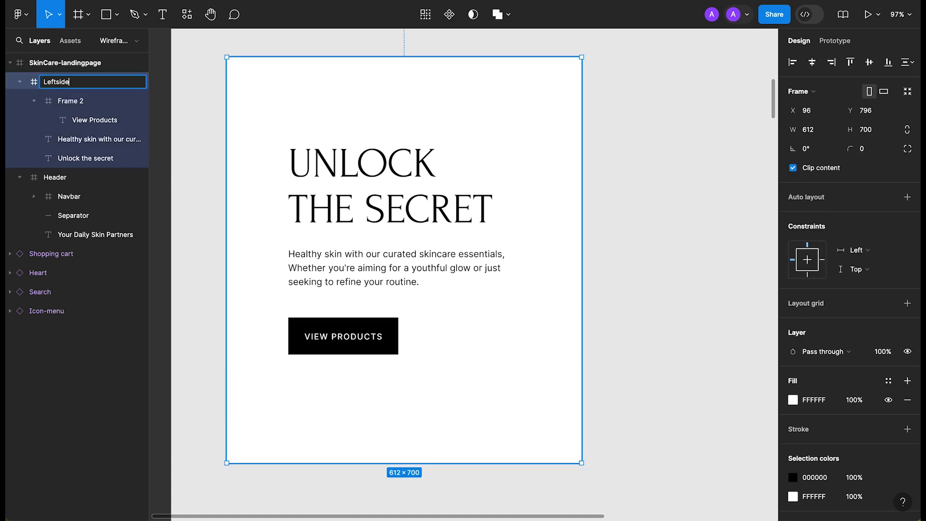
pyautogui.press('Return')
# Set the "Unlock the secret" heading's font size to 48 and narrow its text box to 250.
pyautogui.doubleClick(385, 207)
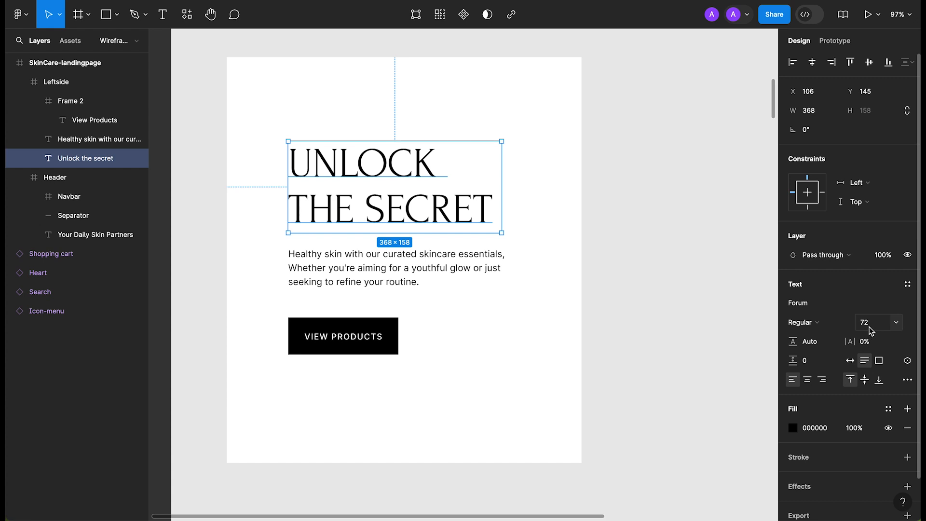
pyautogui.click(873, 325)
pyautogui.write('48')
pyautogui.press('Return')
pyautogui.moveTo(502, 203); pyautogui.dragTo(433, 187)
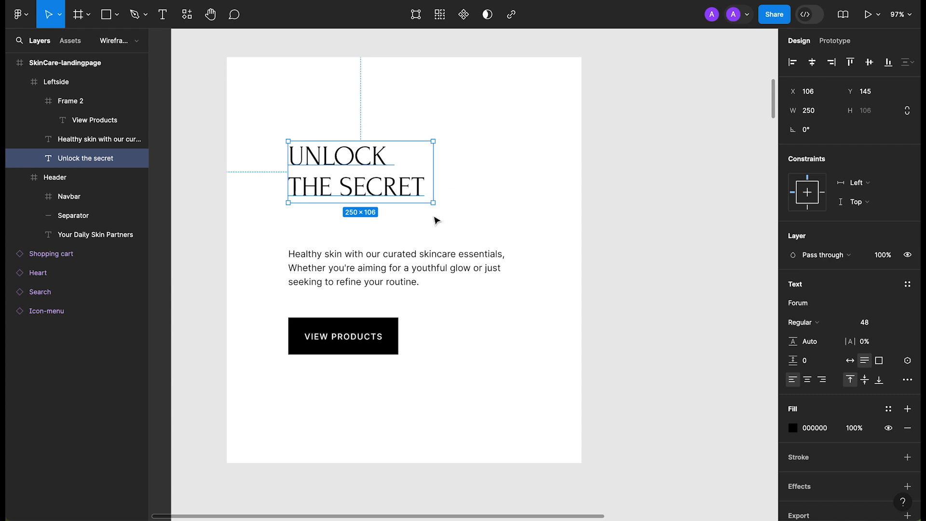
pyautogui.scroll(6, 337, 153)
pyautogui.scroll(-5, 337, 153)
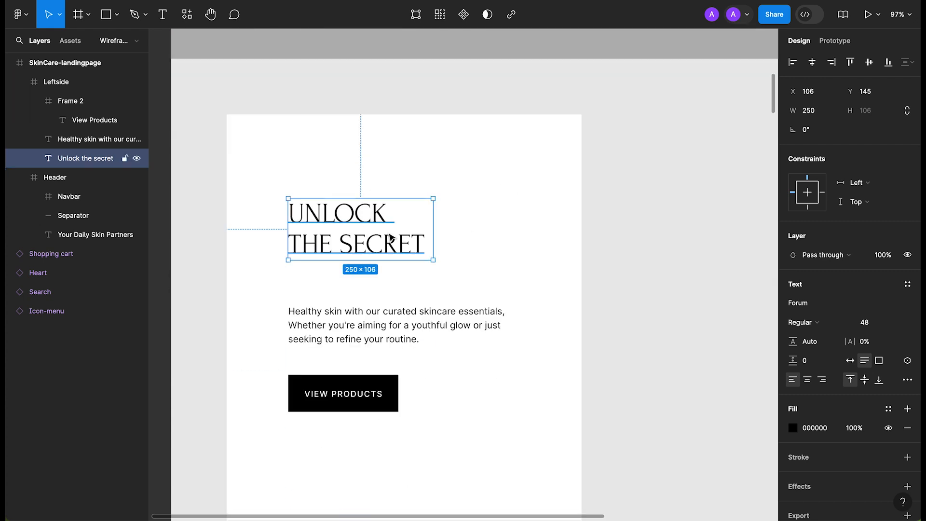
pyautogui.scroll(4, 264, 204)
pyautogui.scroll(-4, 425, 249)
pyautogui.click(690, 310)
pyautogui.scroll(-1, 690, 310)
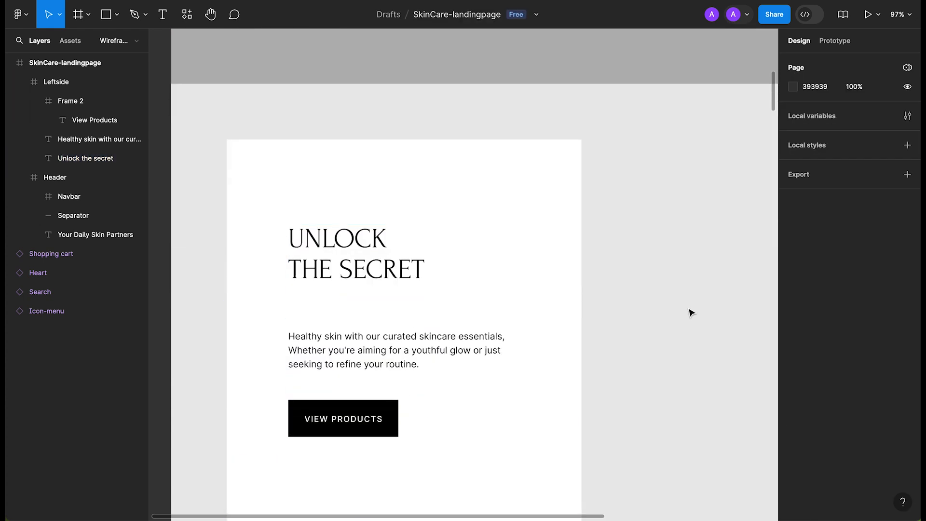
# Move the paragraph to Y 275 so it sits 24 below the heading.
pyautogui.doubleClick(394, 357)
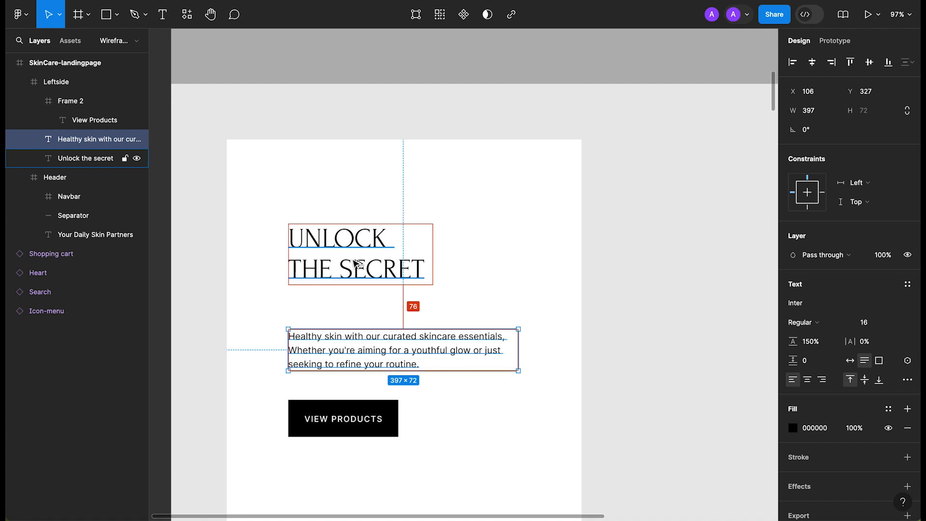
pyautogui.hotkey('alt', 'shift', 'Up')
pyautogui.hotkey('alt', 'shift', 'Up')
pyautogui.hotkey('alt', 'shift', 'Up')
pyautogui.hotkey('alt', 'shift', 'Up')
pyautogui.hotkey('alt', 'shift', 'Up')
pyautogui.hotkey('alt', 'shift', 'Up')
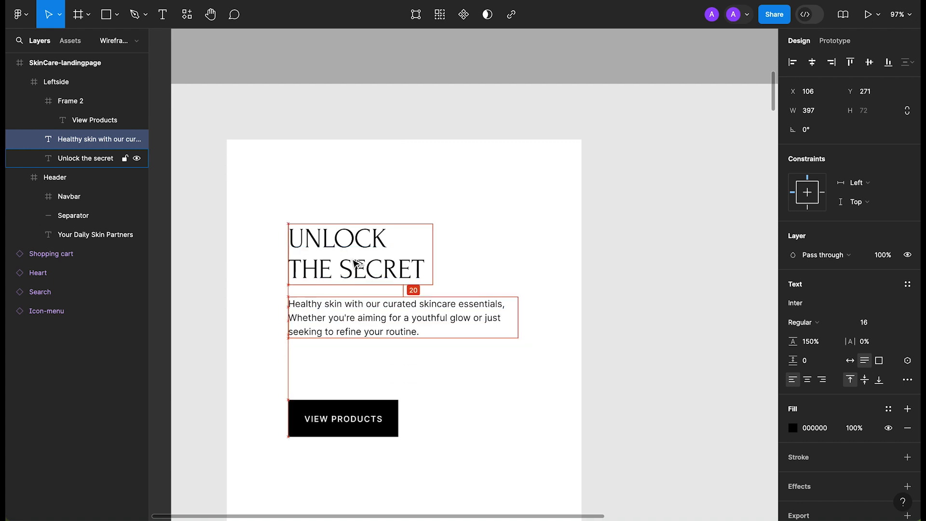
pyautogui.hotkey('alt', 'Up')
pyautogui.hotkey('alt', 'Up')
pyautogui.hotkey('alt', 'Up')
pyautogui.hotkey('alt', 'Up')
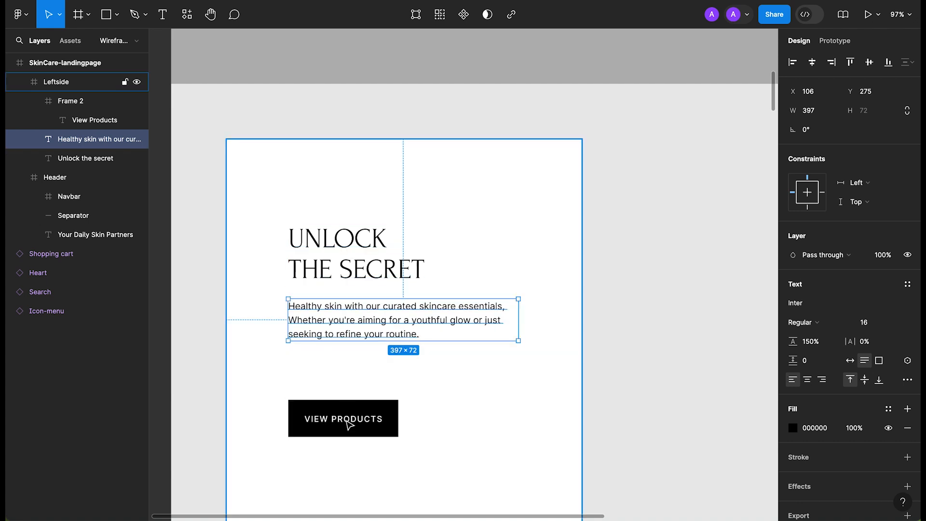
# Move the black button up to Y 395 so it sits 48 below the paragraph.
pyautogui.click(393, 407)
pyautogui.hotkey('alt', 'shift', 'Up')
pyautogui.hotkey('alt', 'shift', 'Up')
pyautogui.hotkey('alt', 'shift', 'Up')
pyautogui.hotkey('alt', 'shift', 'Up')
pyautogui.hotkey('alt', 'shift', 'Up')
pyautogui.hotkey('alt', 'shift', 'Up')
pyautogui.hotkey('alt', 'shift', 'Up')
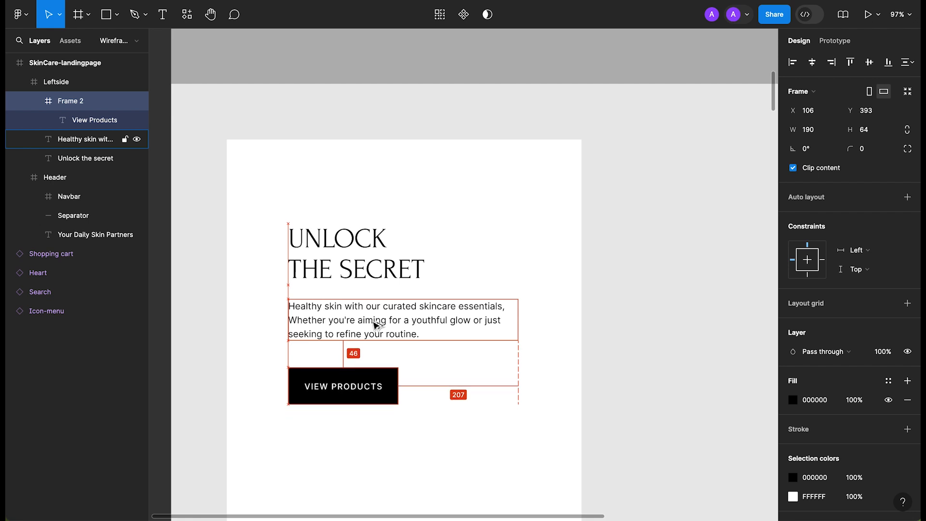
pyautogui.hotkey('alt', 'Up')
pyautogui.hotkey('alt', 'Up')
pyautogui.hotkey('alt', 'Up')
pyautogui.hotkey('alt', 'Up')
pyautogui.hotkey('shift', '1')
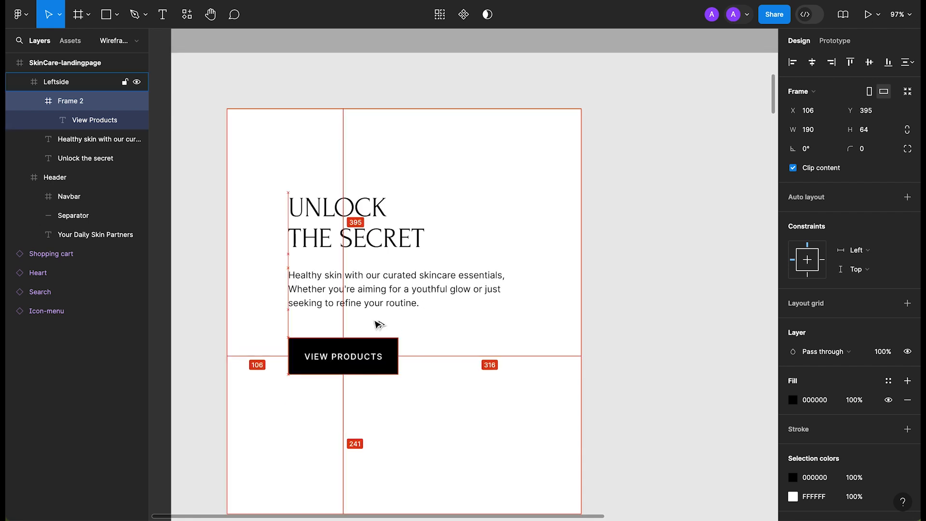
# Check the header and the white section with its button in the prototype preview and return to the design file.
pyautogui.press('super+alt+Return')
pyautogui.scroll(10, 558, 180)
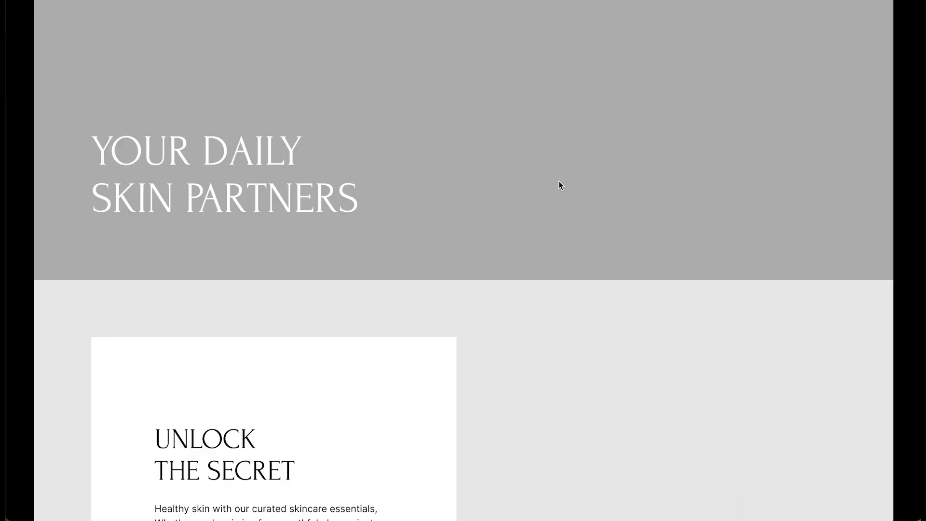
pyautogui.scroll(-6, 345, 361)
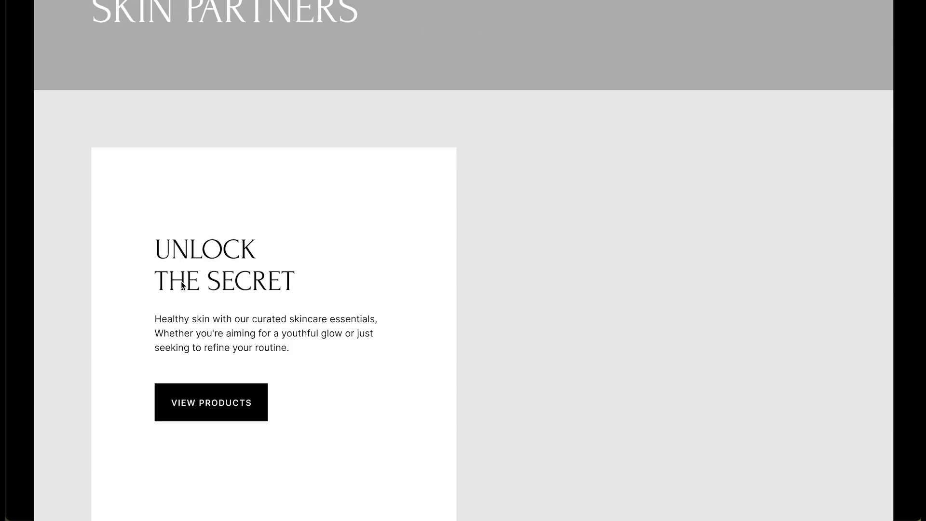
pyautogui.scroll(-2, 268, 311)
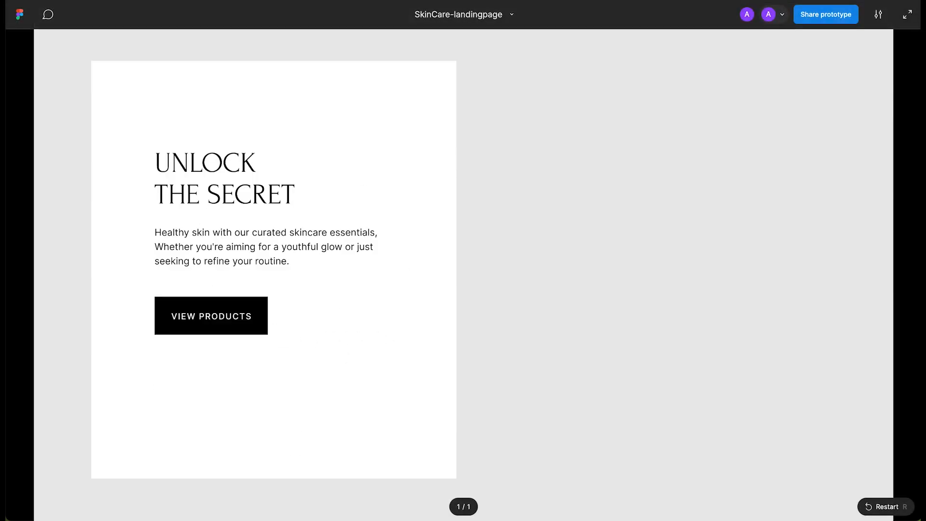
pyautogui.press('Escape')
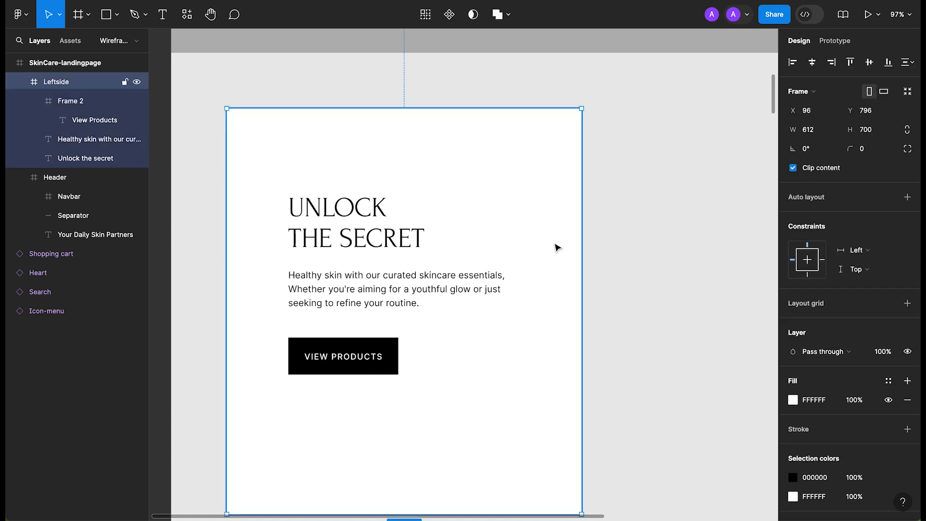
# Rename the black button's frame as Button and collapse it in the layer list.
pyautogui.click(63, 101)
pyautogui.doubleClick(71, 103)
pyautogui.write('But')
pyautogui.click(33, 100)
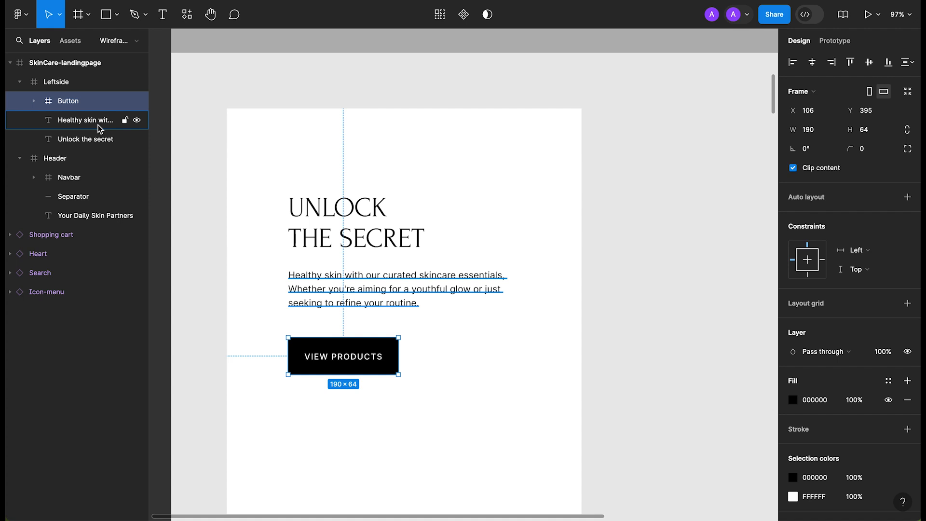
# Wrap the heading and paragraph in a frame of their own and name it Copytext.
pyautogui.click(97, 119)
pyautogui.keyDown('shift'); pyautogui.click(72, 141); pyautogui.keyUp('shift')
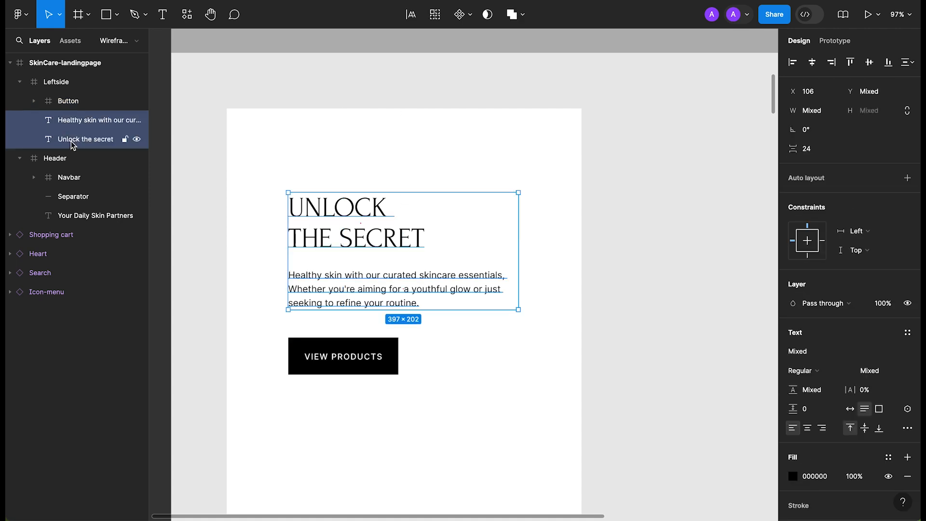
pyautogui.rightClick(325, 234)
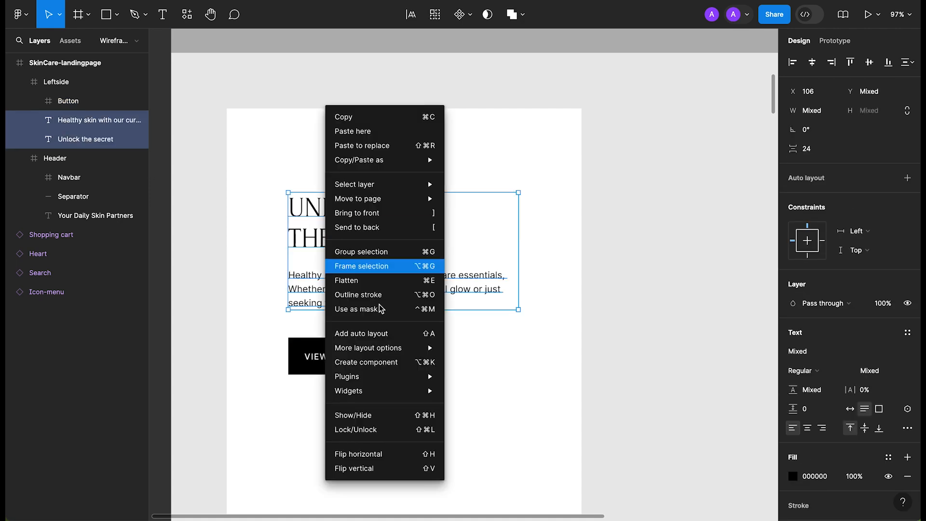
pyautogui.click(381, 266)
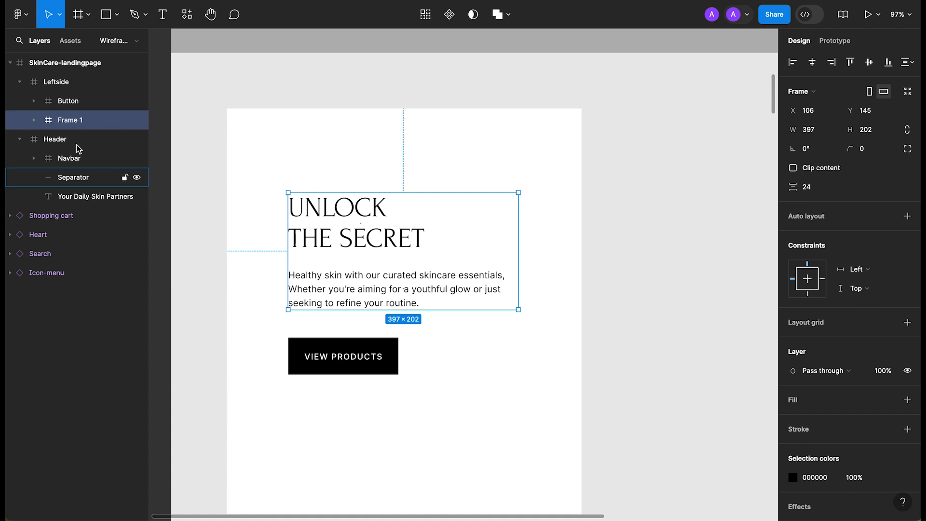
pyautogui.doubleClick(67, 123)
pyautogui.write('Copy')
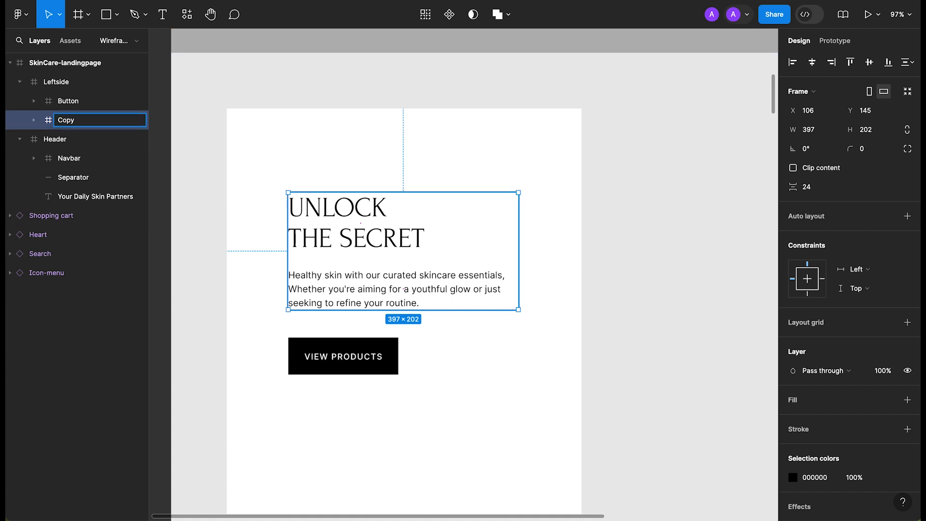
pyautogui.write('text')
pyautogui.press('Return')
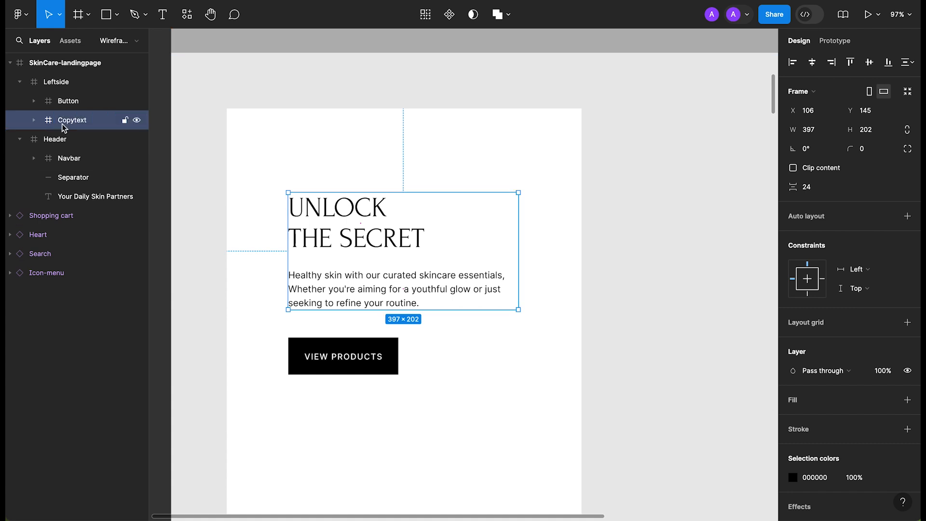
# Wrap the Copytext and Button frames in a parent frame, name it Content and expand it in the layer list.
pyautogui.keyDown('shift'); pyautogui.click(343, 325); pyautogui.keyUp('shift')
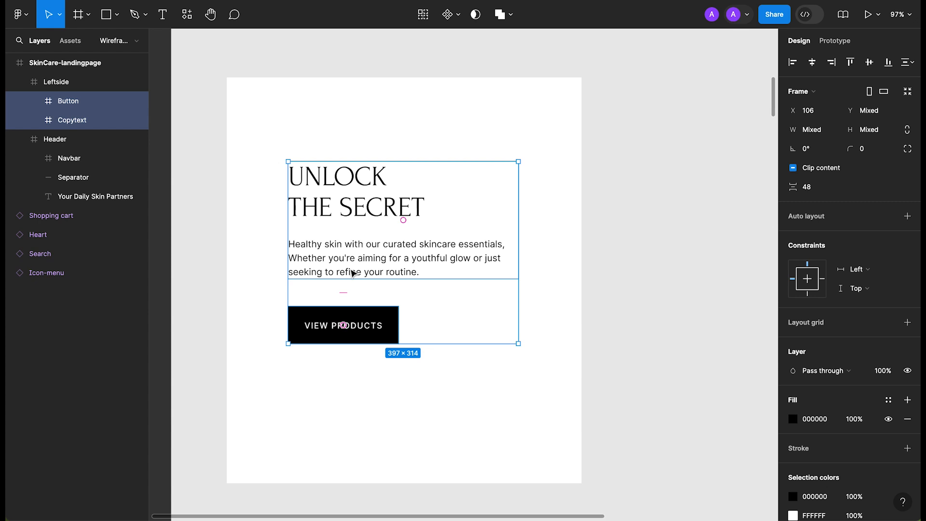
pyautogui.rightClick(330, 266)
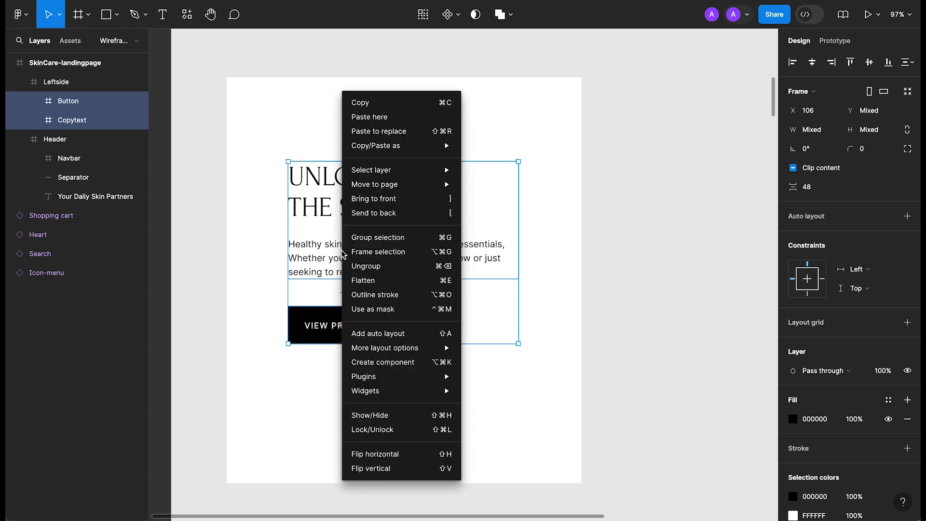
pyautogui.click(394, 257)
pyautogui.hotkey('ctrl', 'r')
pyautogui.write('Cotent')
pyautogui.press('Return')
pyautogui.click(57, 84)
pyautogui.click(64, 101)
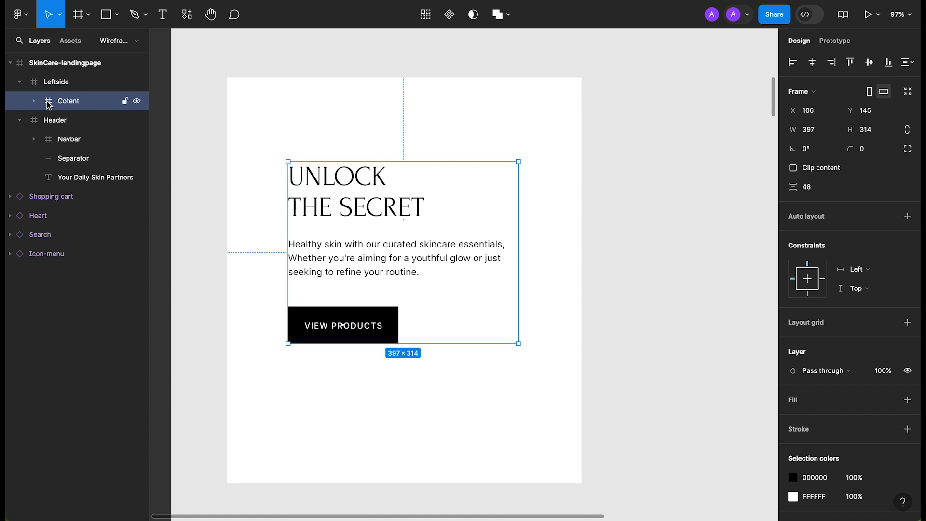
pyautogui.click(35, 103)
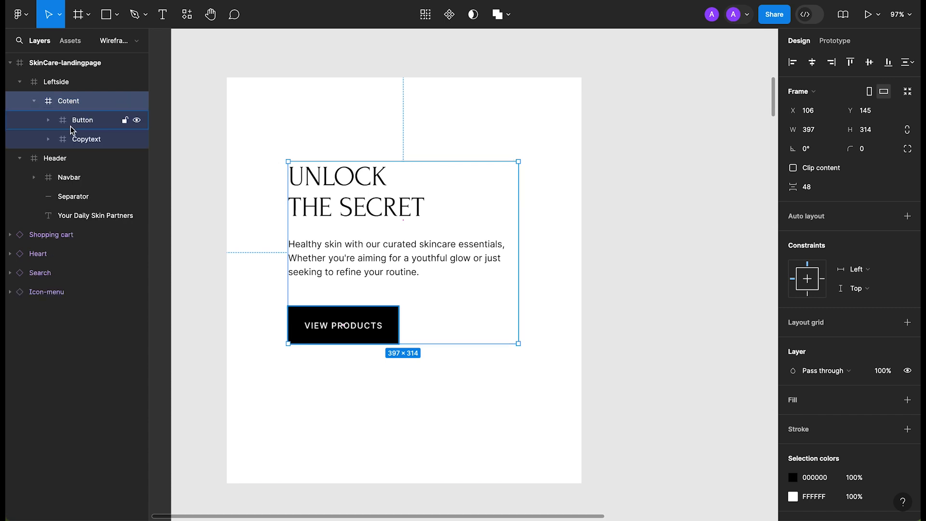
pyautogui.click(82, 120)
pyautogui.click(84, 141)
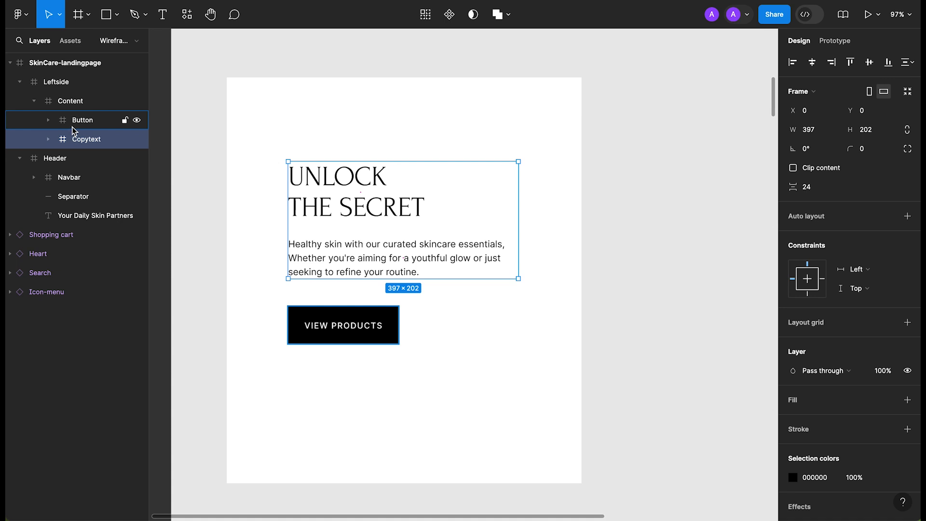
# Centre the Content frame horizontally and vertically inside the white Leftside frame.
pyautogui.click(67, 83)
pyautogui.click(70, 101)
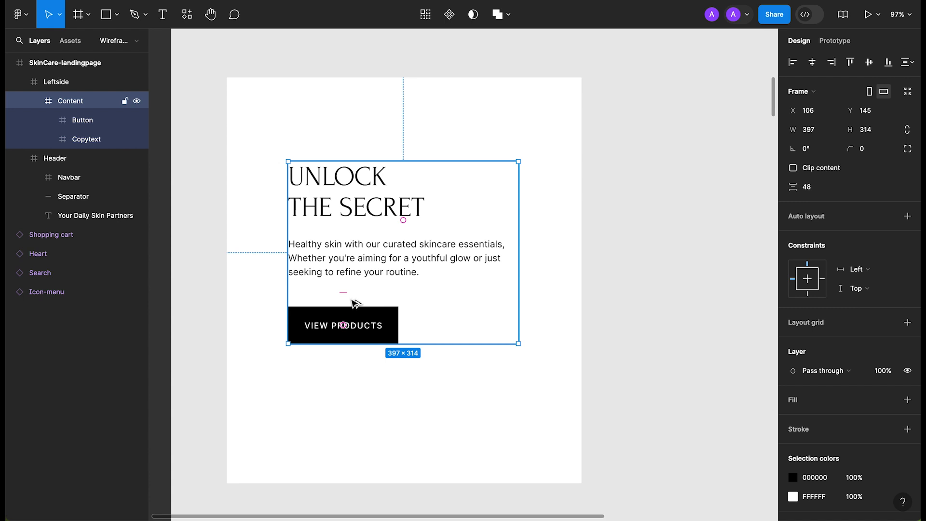
pyautogui.hotkey('alt', 'v')
pyautogui.hotkey('alt', 'h')
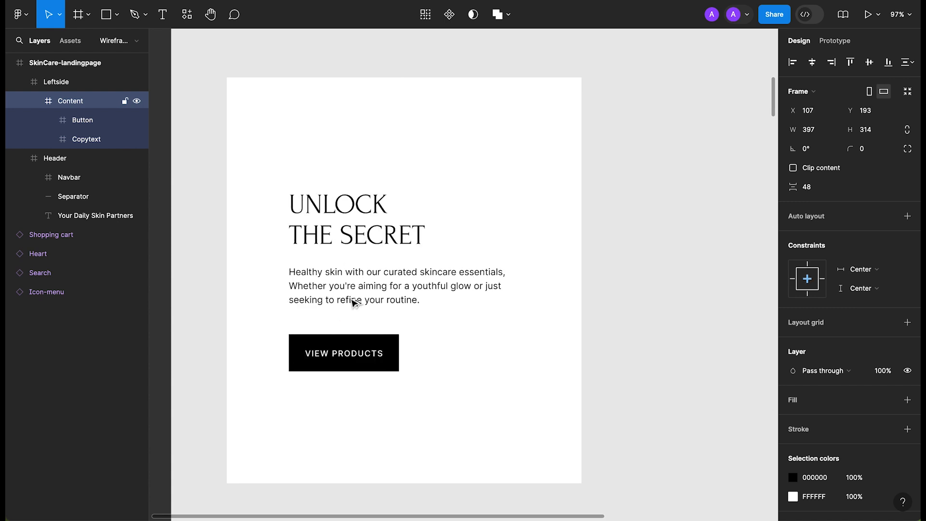
pyautogui.click(649, 258)
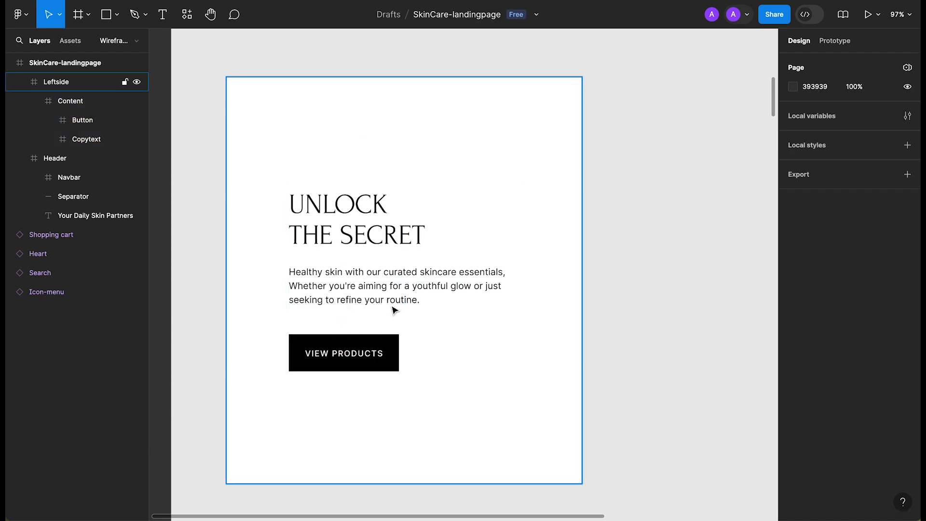
# Show the layout grid and draw a 612 × 700 frame across the last six columns, level with the white section.
pyautogui.scroll(-1, 586, 303)
pyautogui.hscroll(4, 657, 247)
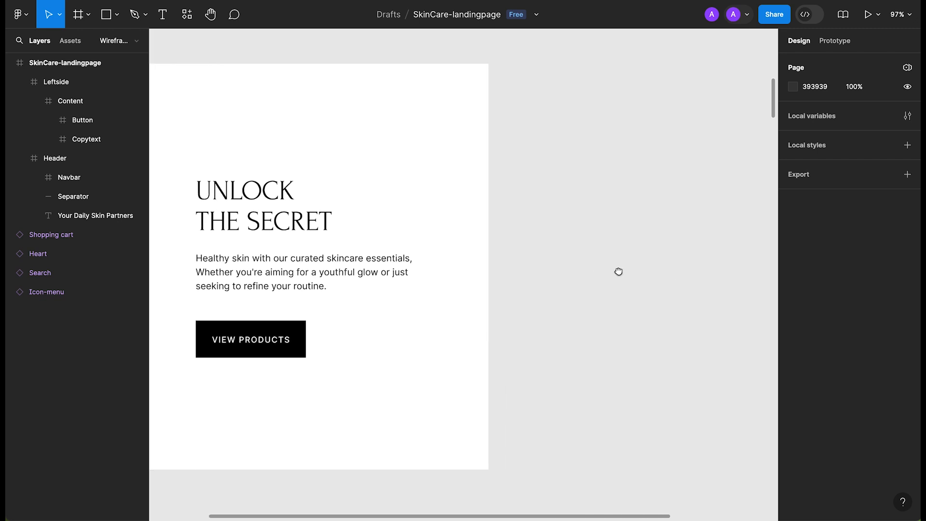
pyautogui.scroll(-3, 619, 345)
pyautogui.click(82, 21)
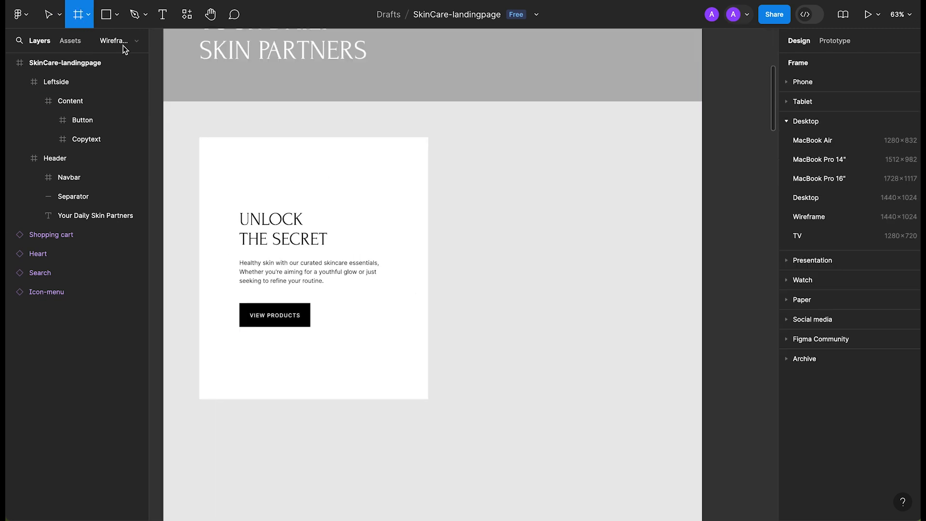
pyautogui.hotkey('ctrl', 'shift', '4')
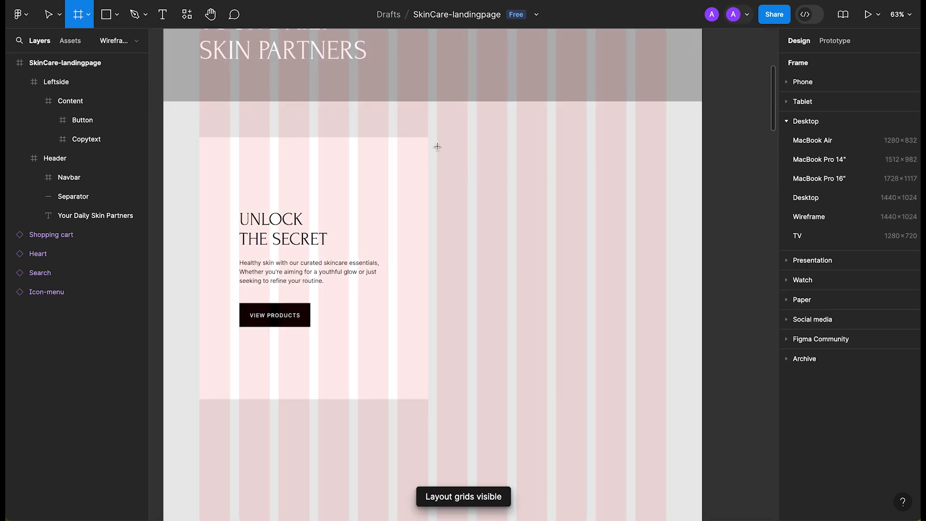
pyautogui.moveTo(437, 137)
pyautogui.mouseDown()
pyautogui.moveTo(665, 342)
pyautogui.moveTo(666, 398)
pyautogui.mouseUp()
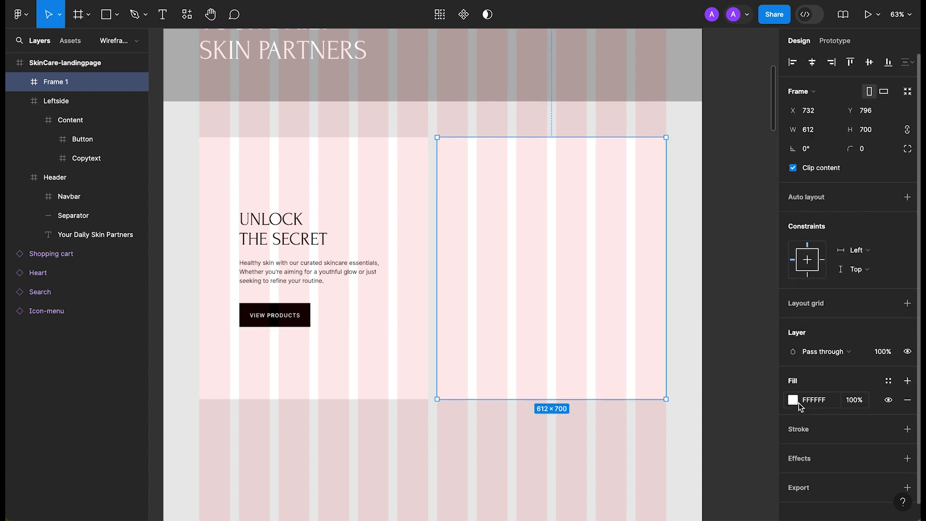
# Fill the new frame with the grey B4B4B4 sampled from the header background.
pyautogui.click(792, 400)
pyautogui.moveTo(685, 291); pyautogui.dragTo(599, 251)
pyautogui.click(652, 378)
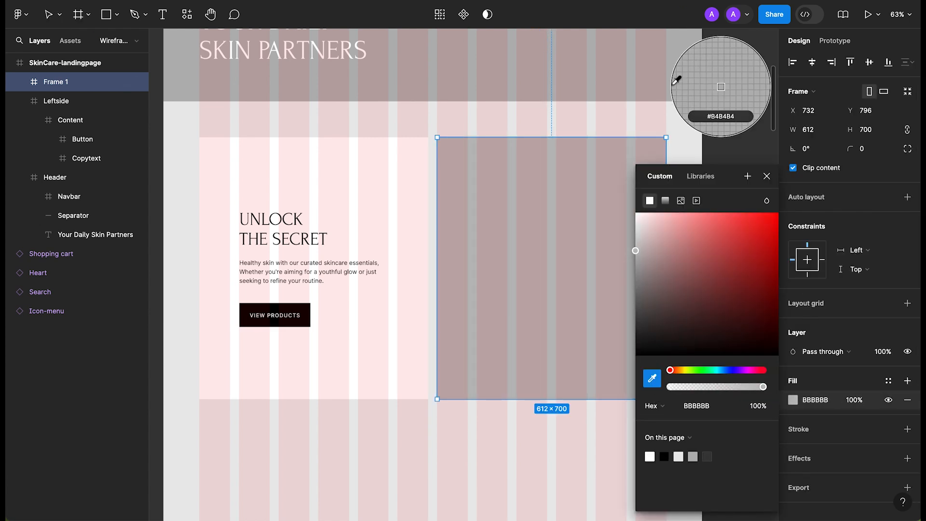
pyautogui.click(679, 48)
pyautogui.click(766, 176)
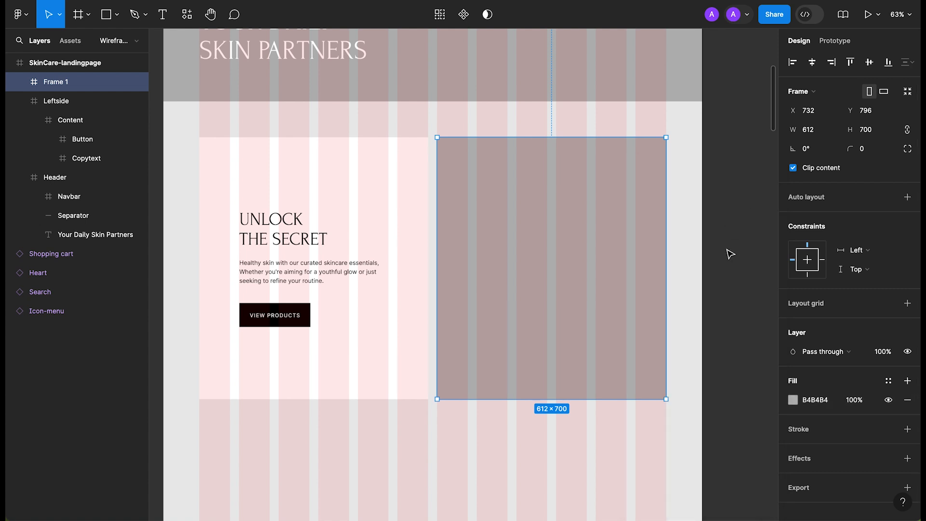
# Rename the grey frame as Image and reorder it below Leftside in the layer list.
pyautogui.click(20, 102)
pyautogui.doubleClick(54, 82)
pyautogui.write('Image')
pyautogui.press('Return')
pyautogui.moveTo(57, 83); pyautogui.dragTo(54, 109)
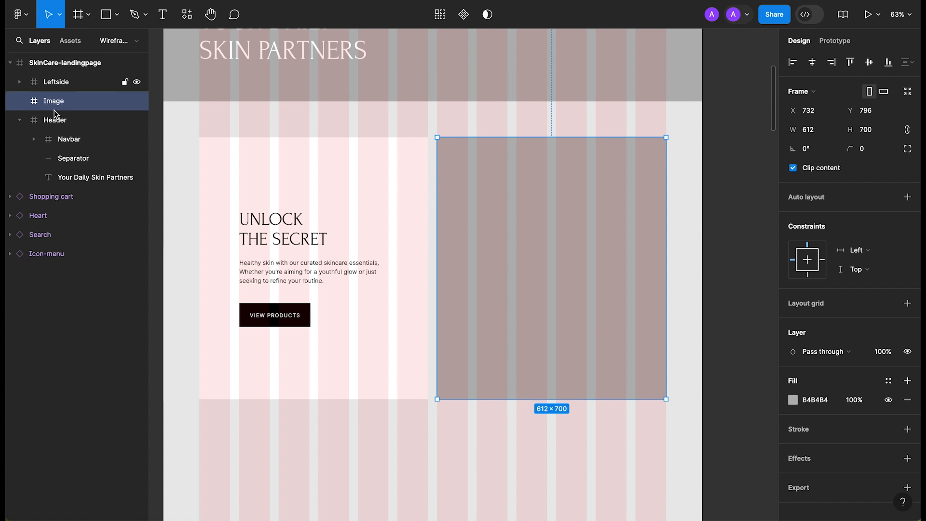
# Wrap Leftside and Image in a frame named About and collapse the Header layer.
pyautogui.keyDown('shift'); pyautogui.click(57, 83); pyautogui.keyUp('shift')
pyautogui.rightClick(344, 210)
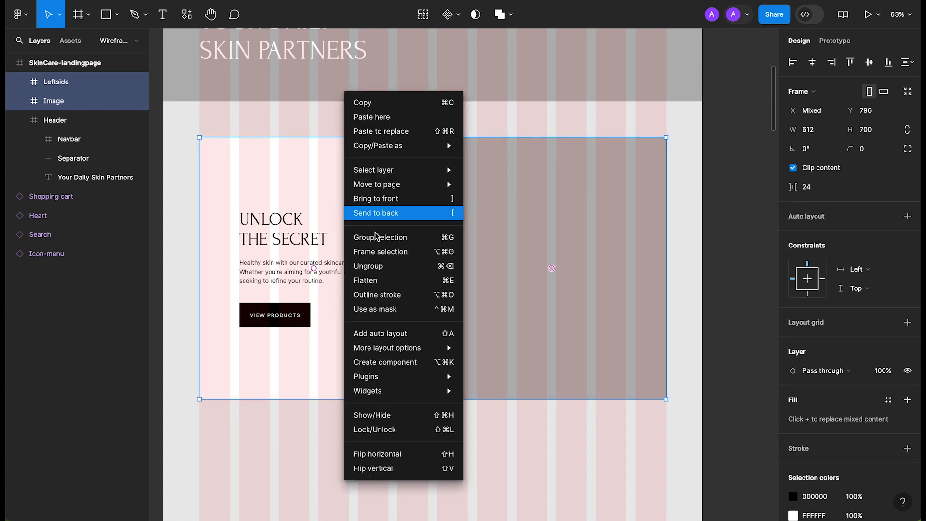
pyautogui.click(404, 251)
pyautogui.doubleClick(52, 85)
pyautogui.write('Abo')
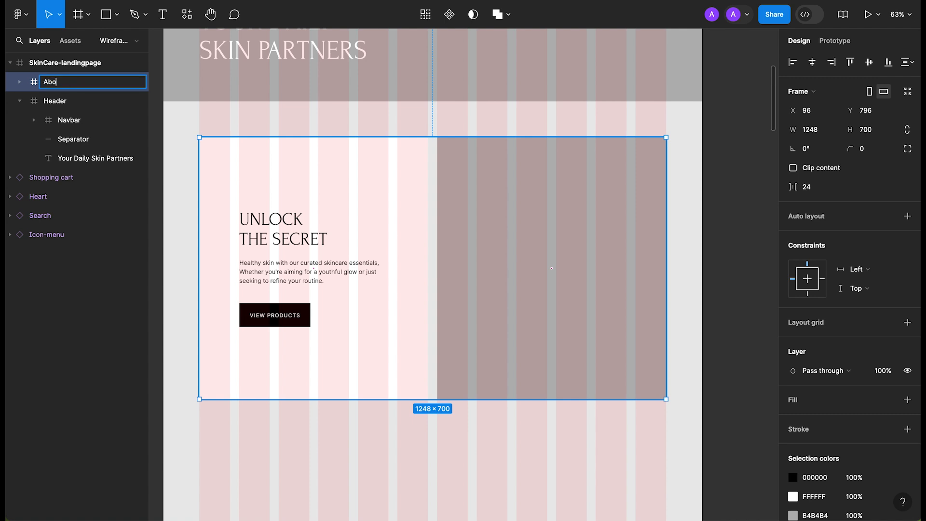
pyautogui.write('ut')
pyautogui.press('Return')
pyautogui.click(19, 100)
pyautogui.click(61, 102)
pyautogui.click(62, 83)
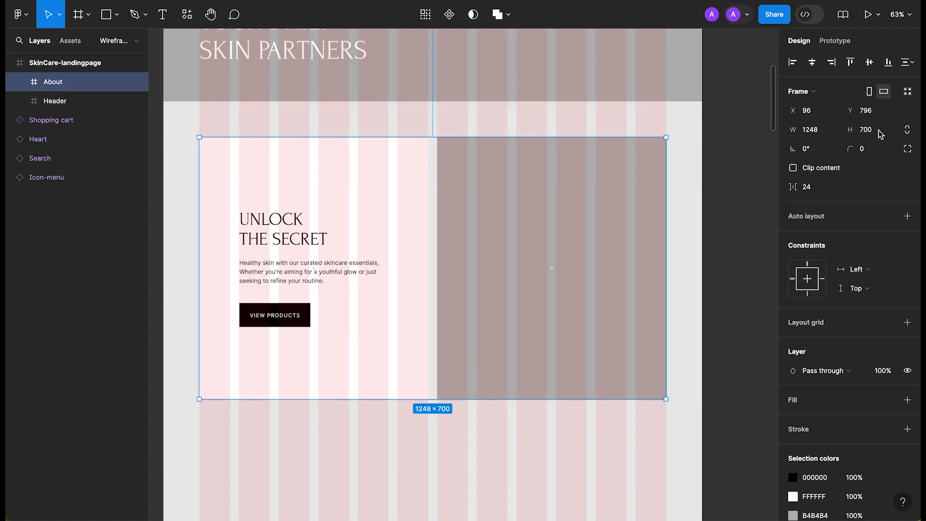
# Examine the header and the two-column About section in the prototype preview and return to the design file.
pyautogui.click(399, 96)
pyautogui.hotkey('ctrl', 'Tab')
pyautogui.scroll(8, 567, 189)
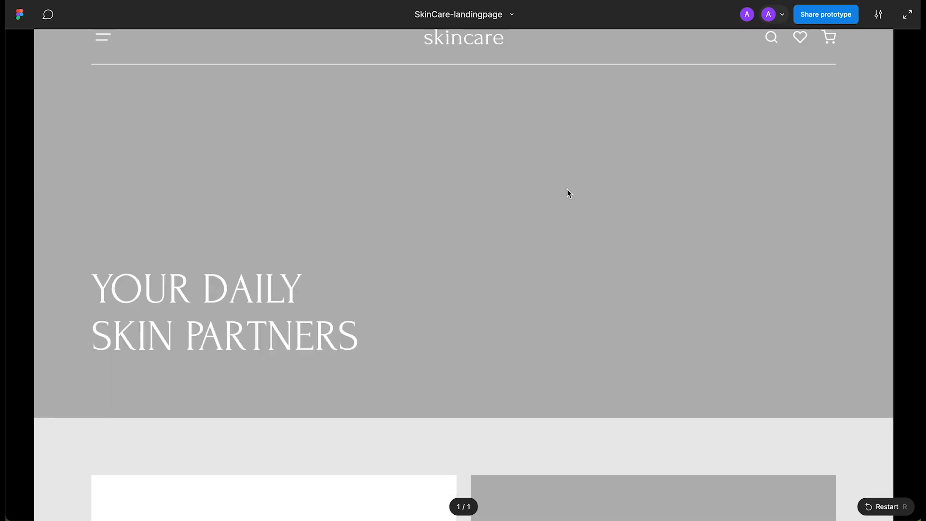
pyautogui.scroll(-2, 567, 190)
pyautogui.scroll(-3, 609, 199)
pyautogui.scroll(-2, 616, 200)
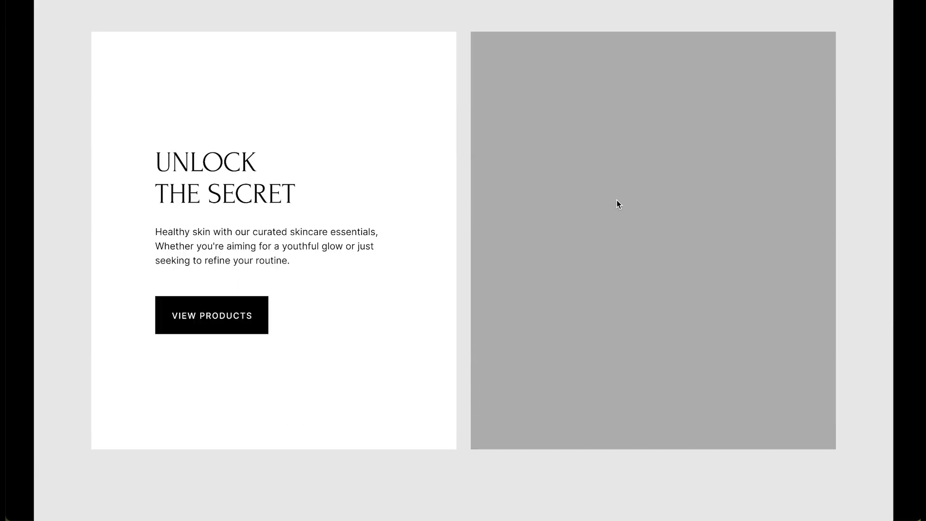
pyautogui.scroll(2, 616, 200)
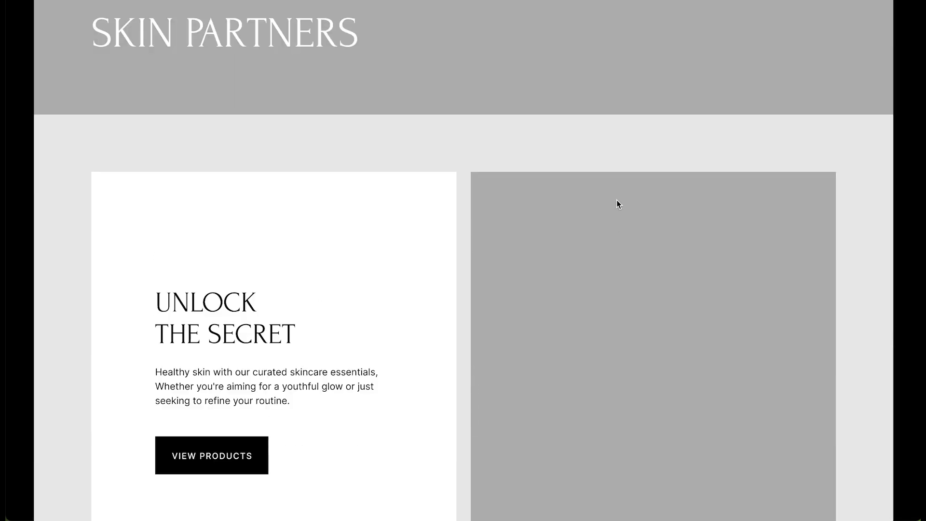
pyautogui.scroll(2, 604, 198)
pyautogui.scroll(-4, 597, 199)
pyautogui.hotkey('ctrl', 'Tab')
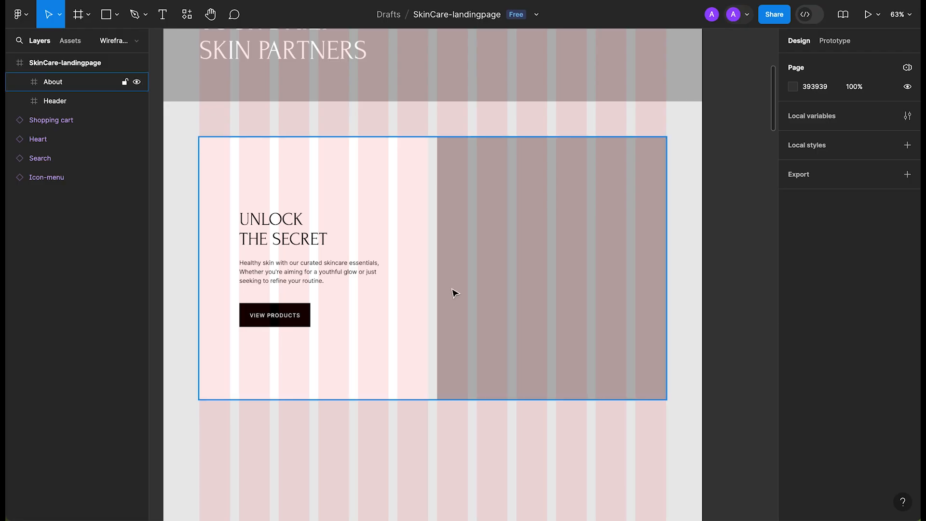
# Duplicate the About section below the original at Y 1592 and name the copy Benefits.
pyautogui.scroll(-1, 390, 338)
pyautogui.click(380, 201)
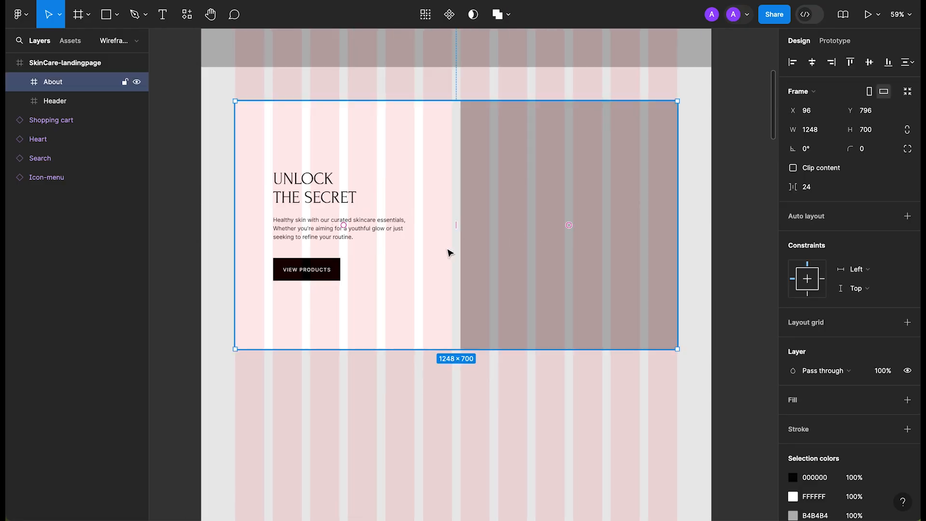
pyautogui.moveTo(417, 137); pyautogui.dragTo(433, 401)
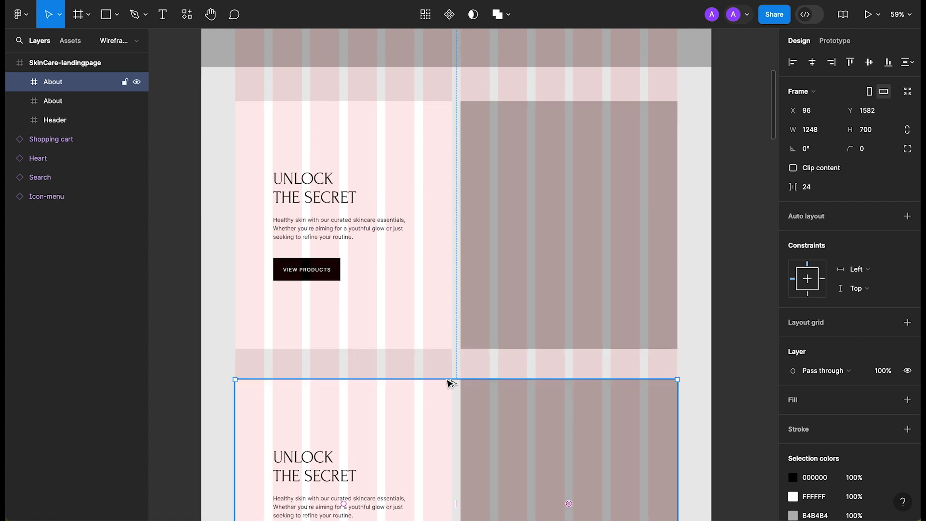
pyautogui.doubleClick(53, 81)
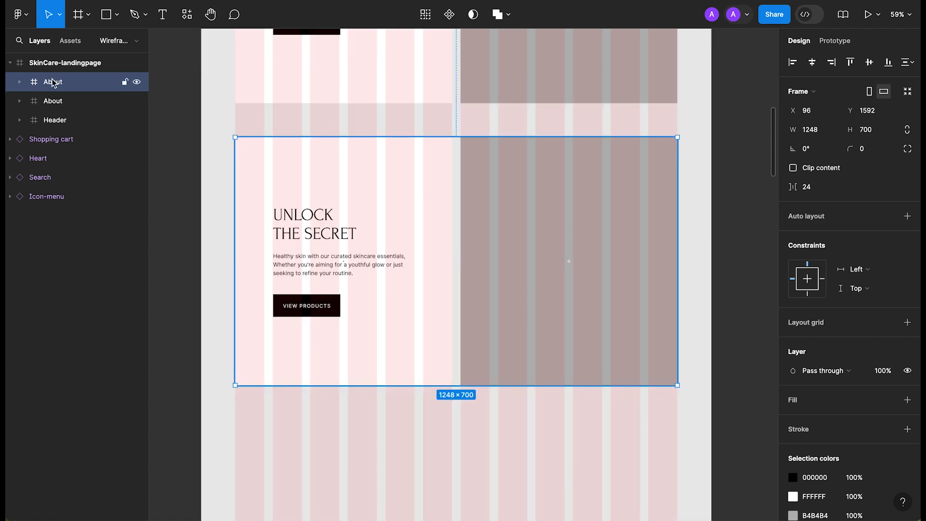
pyautogui.write('Benefit')
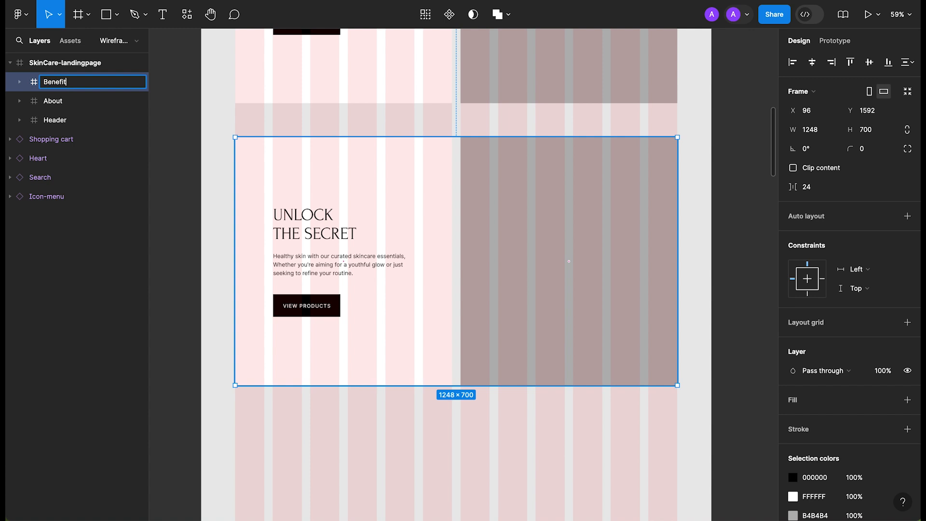
pyautogui.write('s')
pyautogui.press('Return')
# Ungroup the Benefits frame and swap the positions of its grey Image frame and white text frame.
pyautogui.press('Return')
pyautogui.hotkey('ctrl', 'shift', 'g')
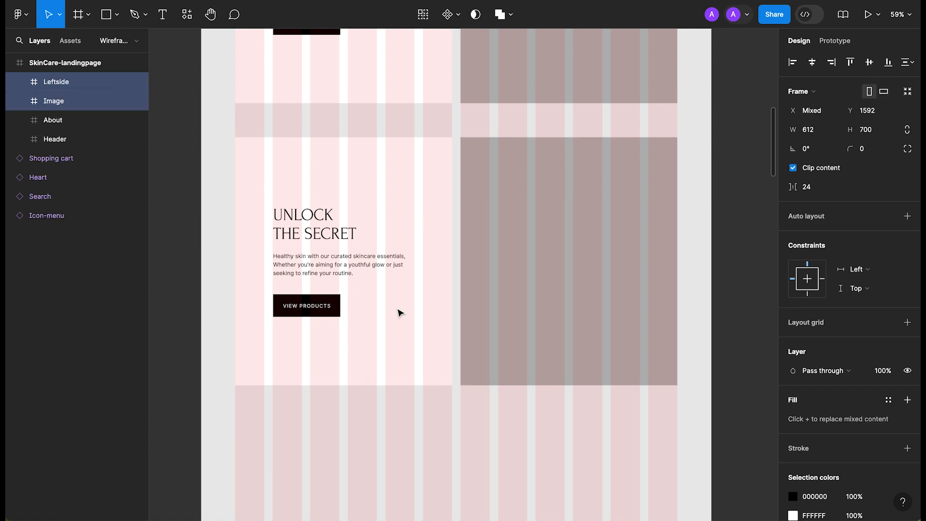
pyautogui.keyDown('shift'); pyautogui.click(550, 267); pyautogui.keyUp('shift')
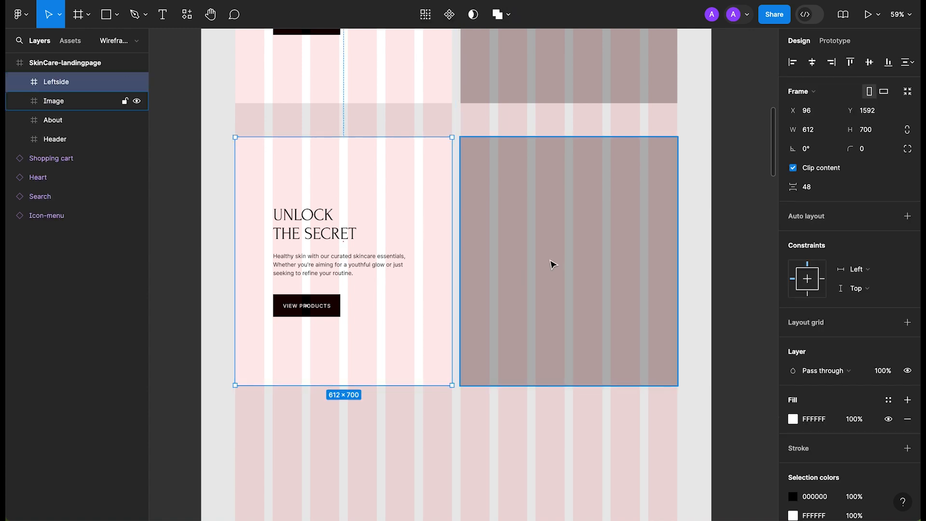
pyautogui.moveTo(512, 259); pyautogui.dragTo(295, 269)
pyautogui.moveTo(280, 422); pyautogui.dragTo(542, 209)
# Rename the duplicated section's white text frame as Rightside.
pyautogui.doubleClick(62, 83)
pyautogui.write('Rightside')
pyautogui.press('Return')
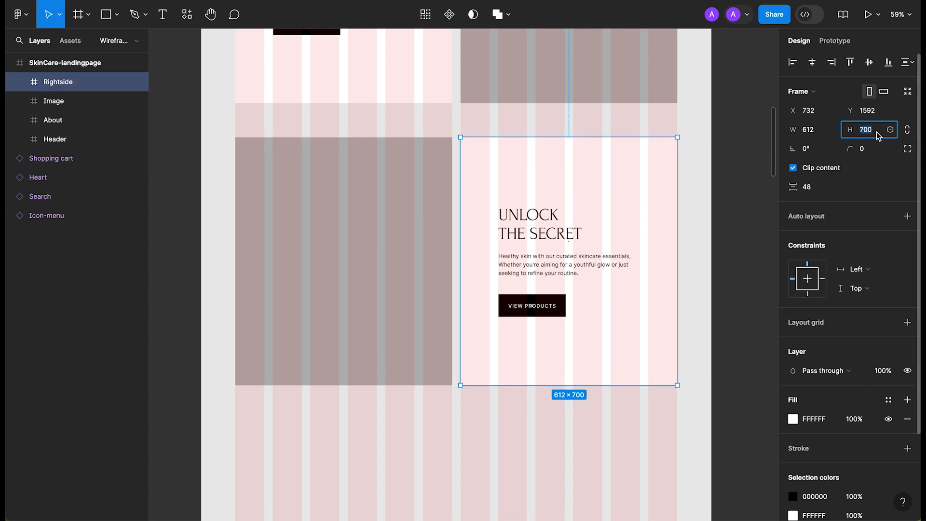
# Resize Rightside to 718 × 600 so it overlaps the image, and centre both frames vertically.
pyautogui.write('600')
pyautogui.press('Return')
pyautogui.moveTo(462, 255); pyautogui.dragTo(423, 255)
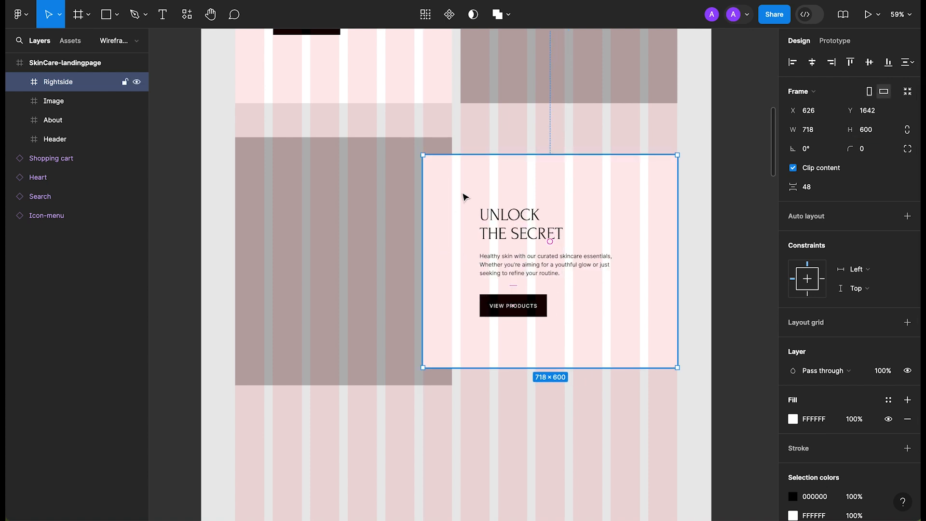
pyautogui.moveTo(537, 419); pyautogui.dragTo(415, 338)
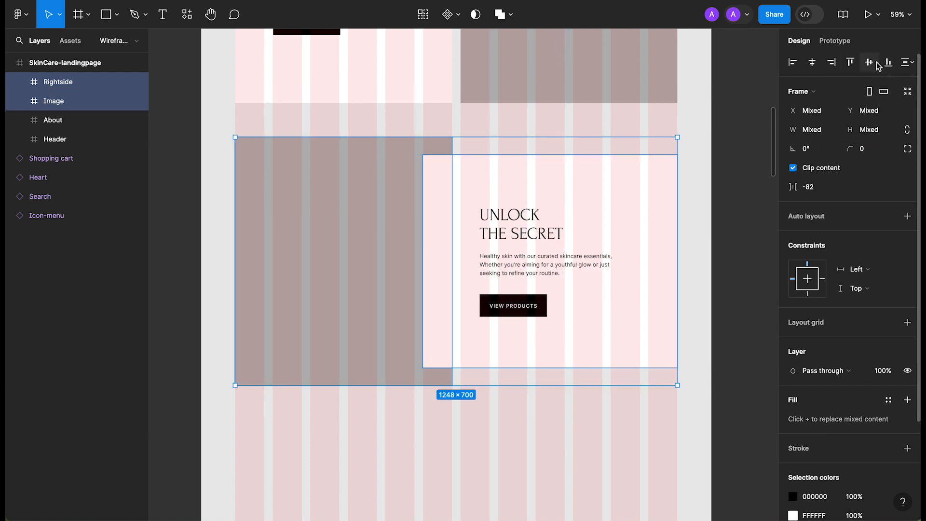
# Ungroup the Content and Copytext frames inside Rightside and delete the View Products button.
pyautogui.doubleClick(510, 252)
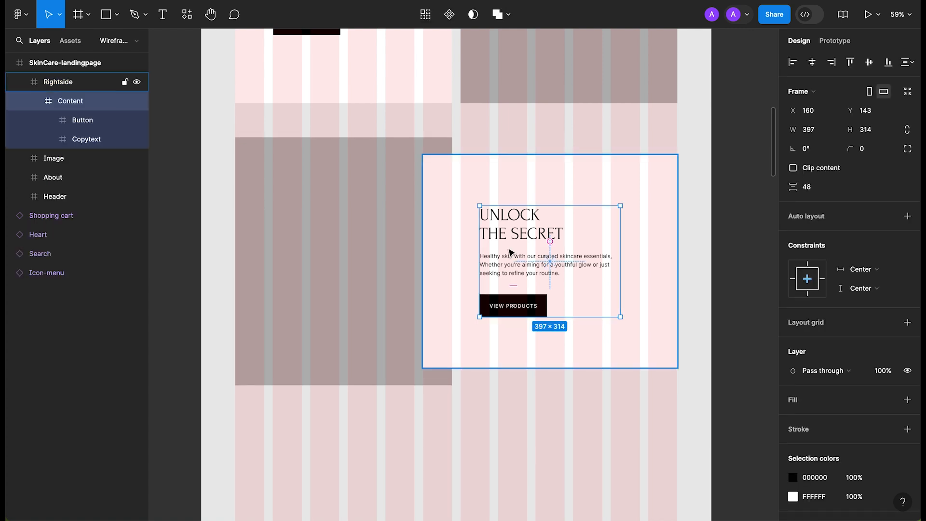
pyautogui.press('shift+super+g')
pyautogui.click(517, 308)
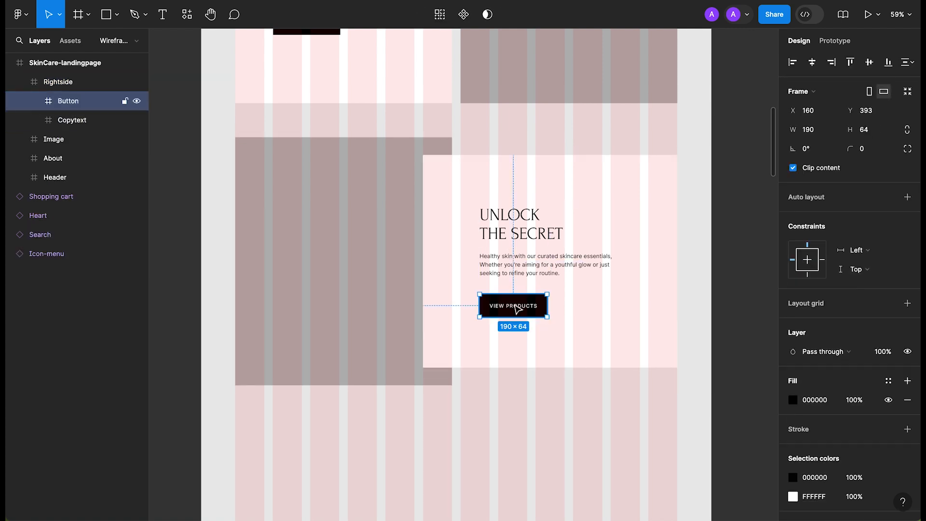
pyautogui.press('Escape')
pyautogui.doubleClick(506, 233)
pyautogui.press('shift+super+g')
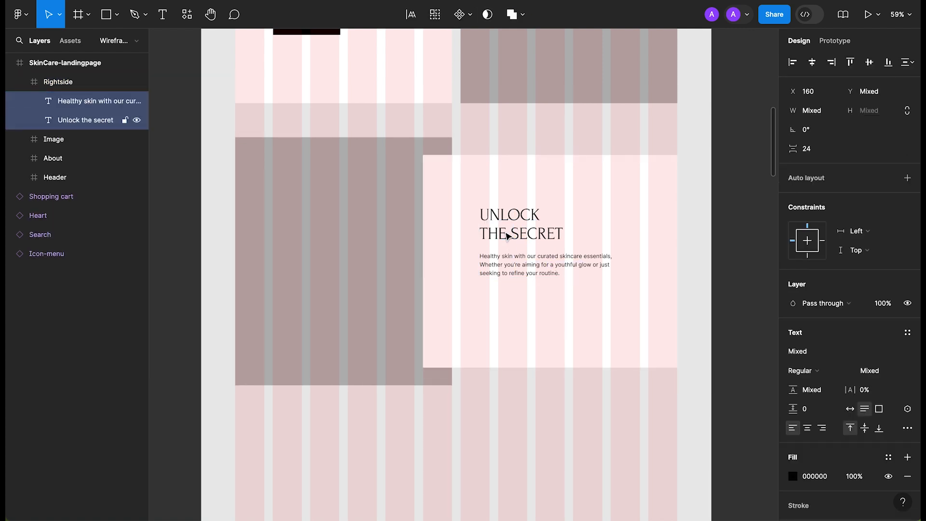
# Move the paragraph above the heading inside Rightside, to about X 109, Y 41.
pyautogui.click(508, 273)
pyautogui.moveTo(508, 272); pyautogui.dragTo(508, 180)
pyautogui.scroll(5, 646, 166)
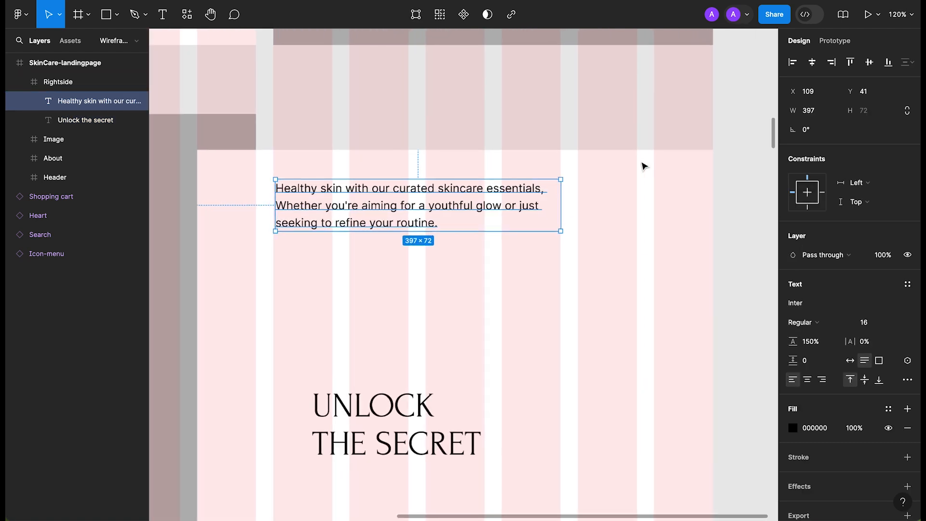
# Set the paragraph to X 106 and width 506, replacing its text with "Our products are designed to nourish, protect, and enhance your natural beauty:".
pyautogui.moveTo(420, 203); pyautogui.dragTo(414, 200)
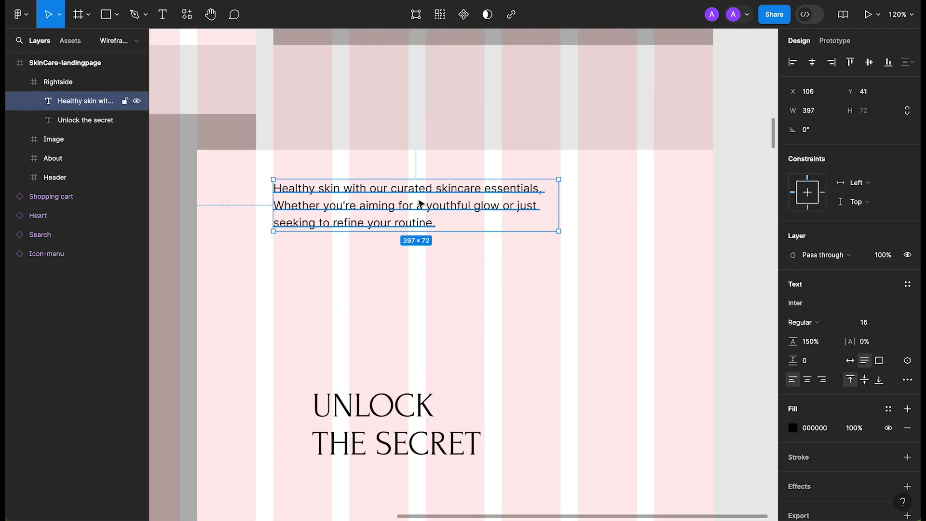
pyautogui.moveTo(555, 212); pyautogui.dragTo(636, 214)
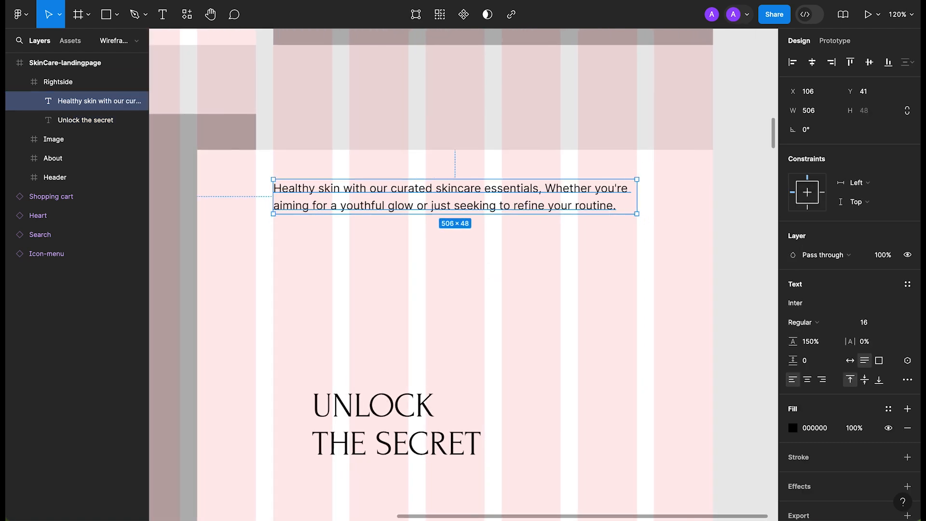
pyautogui.press('Return')
pyautogui.rightClick(464, 202)
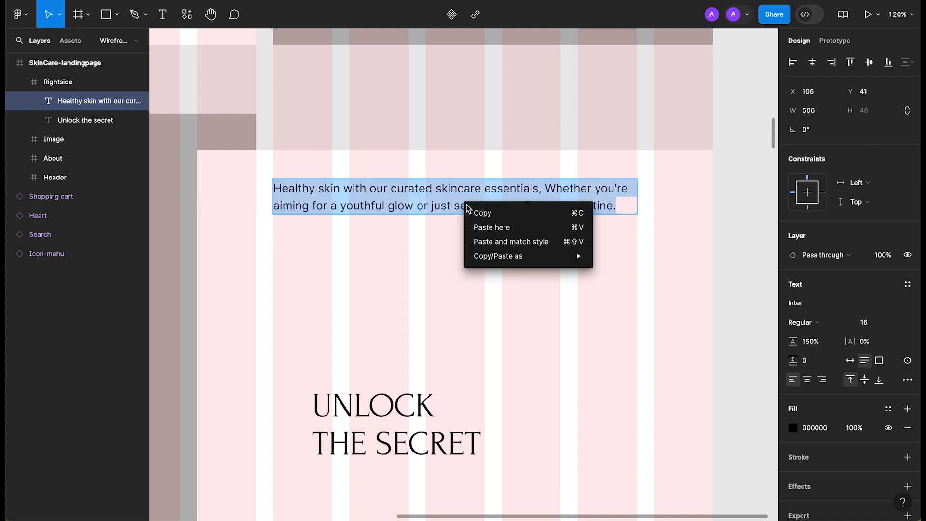
pyautogui.click(510, 243)
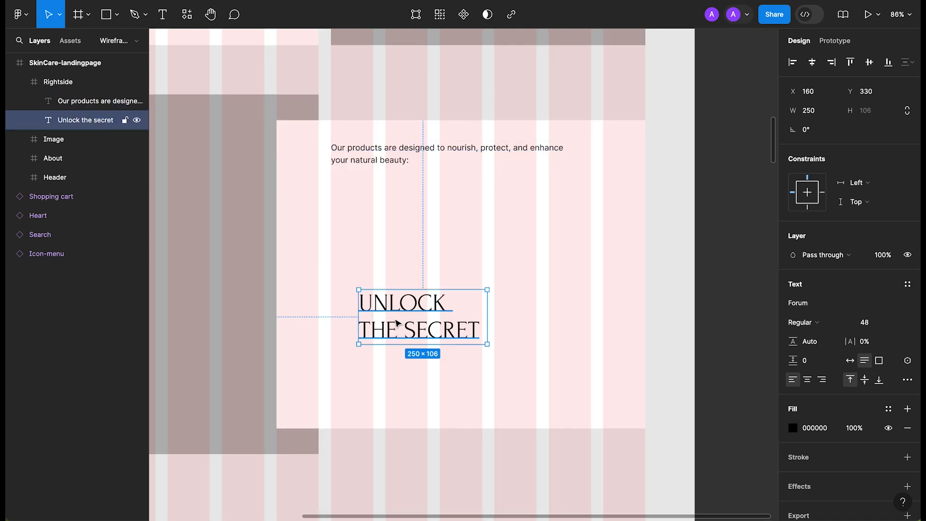
# Place the UNLOCK THE SECRET heading under the paragraph at X 106, Y 132, with width 504 and font size 40.
pyautogui.moveTo(398, 322); pyautogui.dragTo(370, 219)
pyautogui.moveTo(460, 225); pyautogui.dragTo(596, 218)
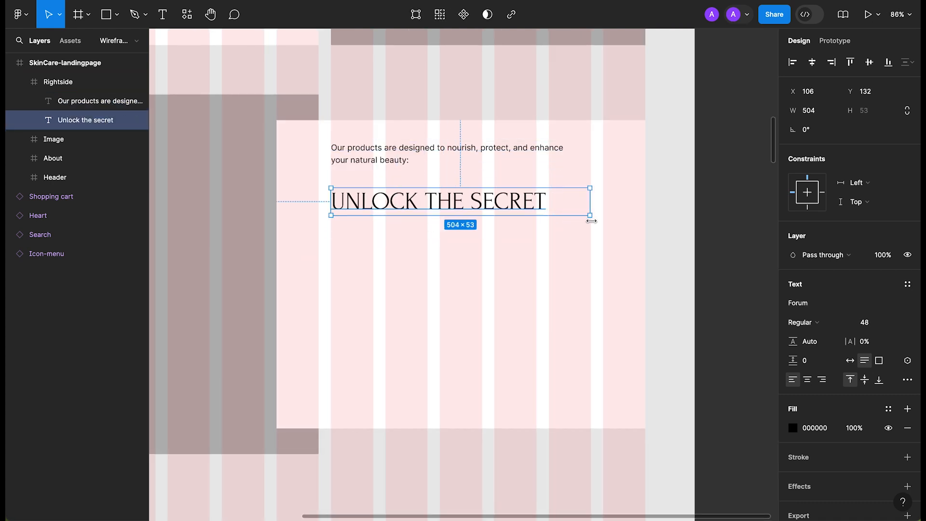
pyautogui.click(874, 328)
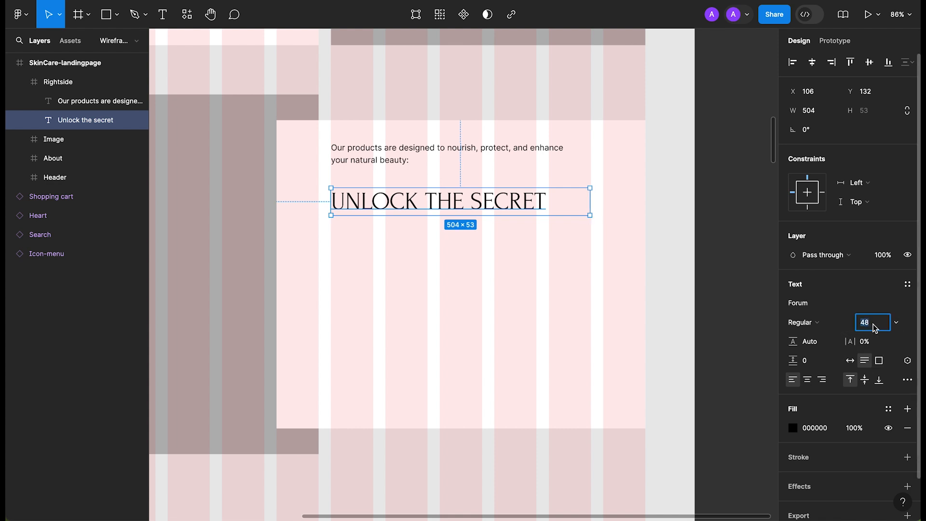
pyautogui.write('40')
pyautogui.press('Return')
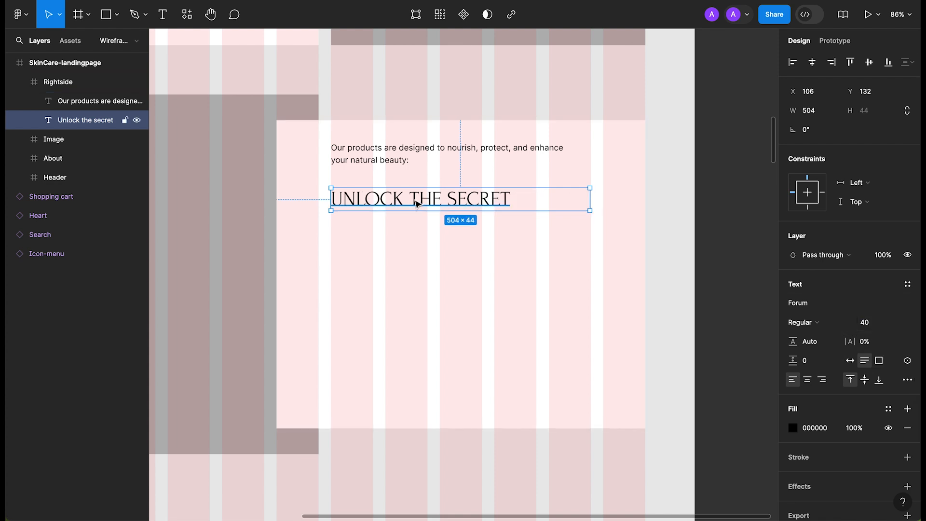
# Draw a 504-wide horizontal line above the heading at X 106, Y 131, and duplicate it below the heading.
pyautogui.moveTo(415, 200); pyautogui.dragTo(419, 239)
pyautogui.press('l')
pyautogui.moveTo(330, 187); pyautogui.dragTo(590, 187)
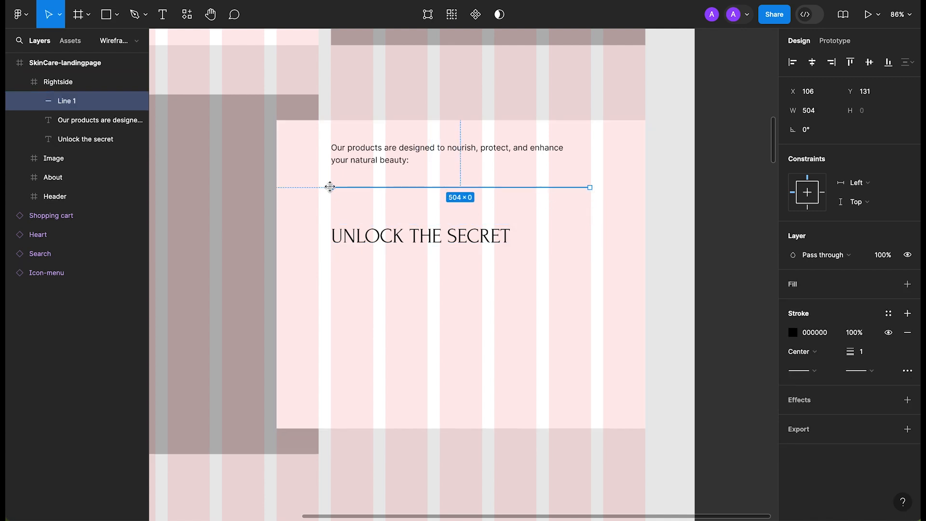
pyautogui.moveTo(442, 239); pyautogui.dragTo(442, 219)
pyautogui.press('Escape')
pyautogui.moveTo(431, 188); pyautogui.dragTo(432, 248)
# Nudge the upper line closer to the paragraph, to about Y 115.
pyautogui.click(399, 193)
pyautogui.click(399, 188)
pyautogui.press('alt')
pyautogui.press('Up')
pyautogui.press('Up')
pyautogui.press('Up')
pyautogui.press('Up')
pyautogui.press('Up')
pyautogui.press('Up')
pyautogui.press('Up')
pyautogui.press('Up')
pyautogui.press('Up')
pyautogui.press('Up')
pyautogui.press('Up')
pyautogui.press('Up')
pyautogui.press('Up')
pyautogui.press('Up')
pyautogui.press('Up')
pyautogui.press('Up')
pyautogui.press('Up')
pyautogui.press('Up')
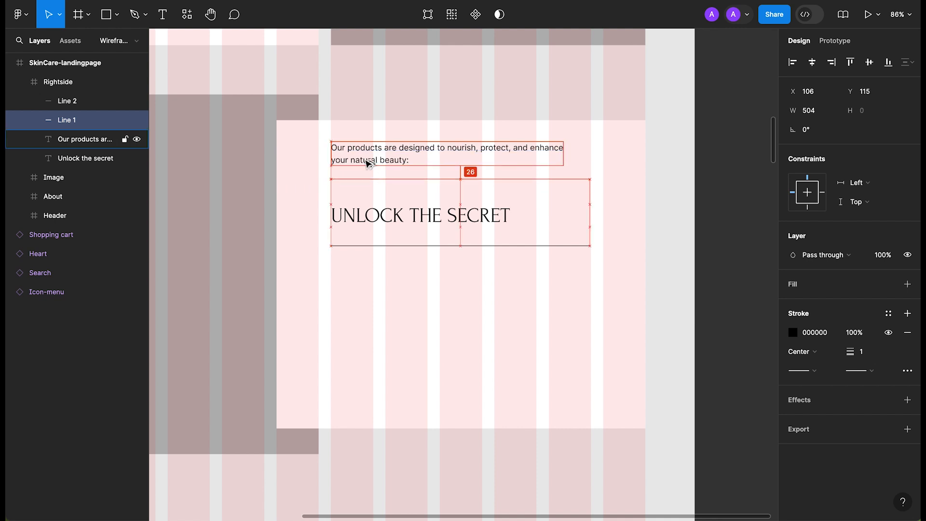
# Move the heading up to Y 145 and bring the lower line closer, leaving equal gaps above and below the heading.
pyautogui.moveTo(406, 226); pyautogui.dragTo(406, 212)
pyautogui.press('alt')
pyautogui.press('Up')
pyautogui.press('Up')
pyautogui.click(419, 245)
pyautogui.press('alt')
pyautogui.hotkey('shift', 'Up')
pyautogui.hotkey('shift', 'Up')
pyautogui.hotkey('shift', 'Up')
pyautogui.hotkey('shift', 'Up')
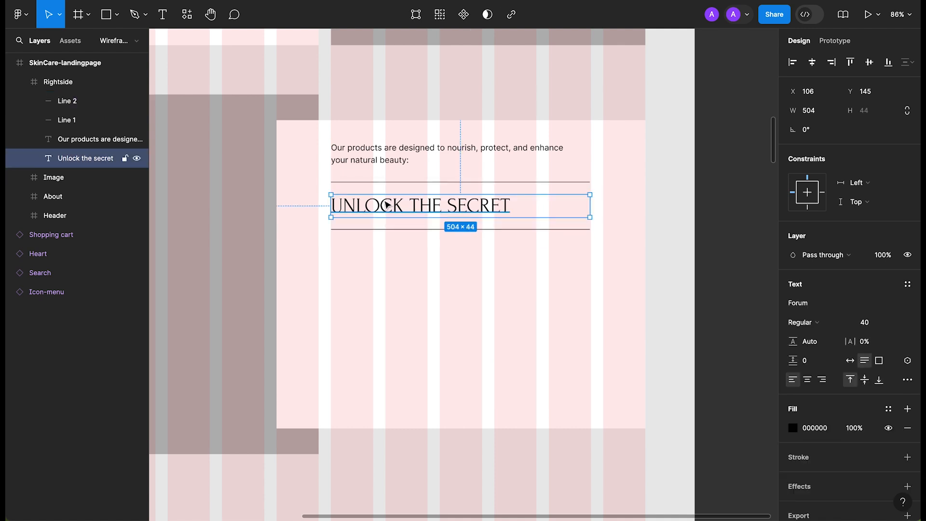
# Duplicate the heading and its lower line downward to make four rows, and hide the layout grid.
pyautogui.press('alt')
pyautogui.moveTo(387, 206); pyautogui.dragTo(390, 253)
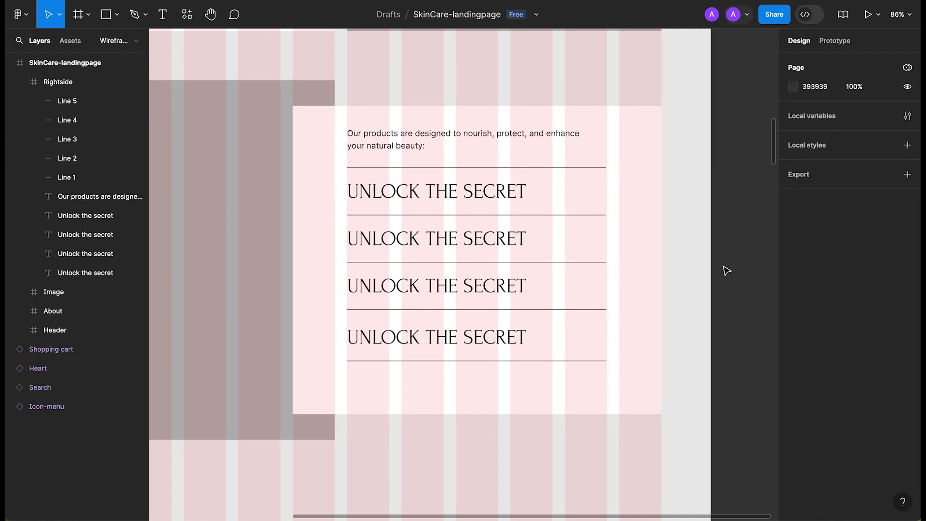
pyautogui.hotkey('ctrl', 'shift', '4')
pyautogui.hscroll(-2, 496, 295)
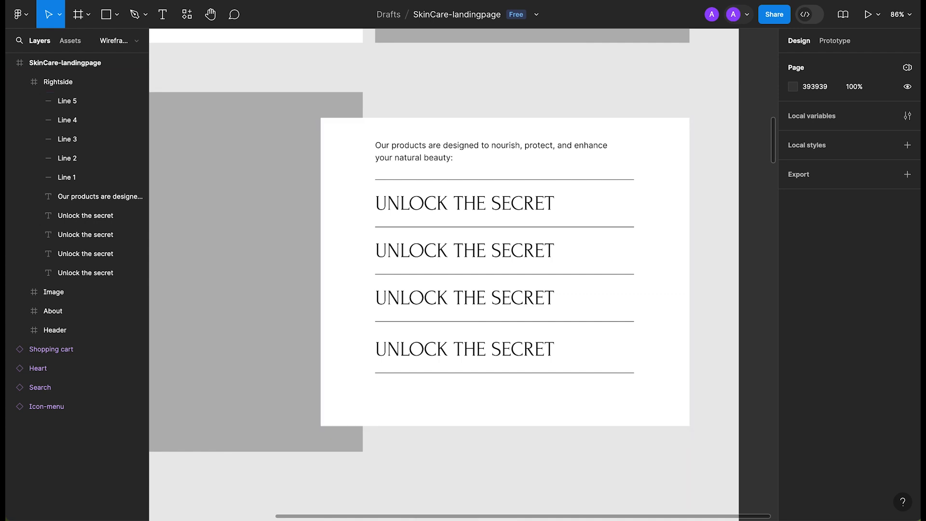
# Replace the first two row headings with RENEWAL EXFOLIATOR and REVITALIZING CLEANSER.
pyautogui.doubleClick(415, 205)
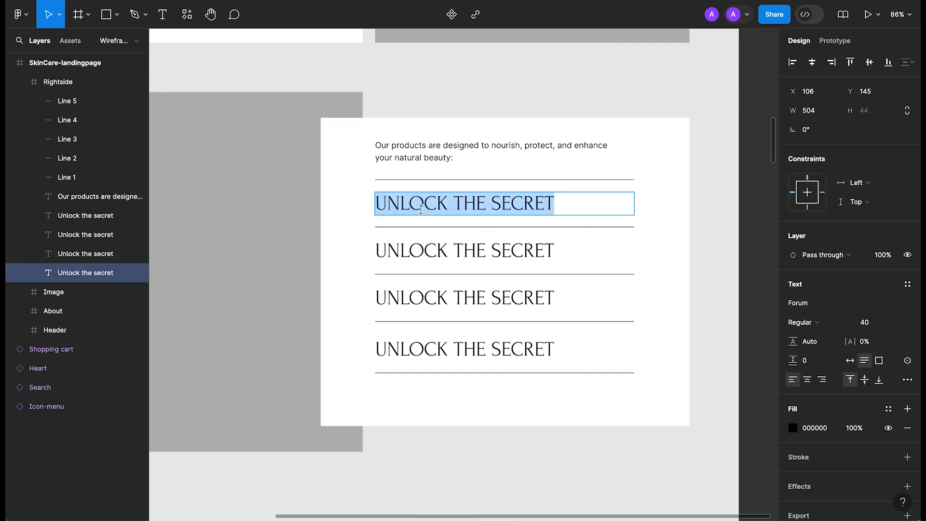
pyautogui.rightClick(418, 209)
pyautogui.click(480, 247)
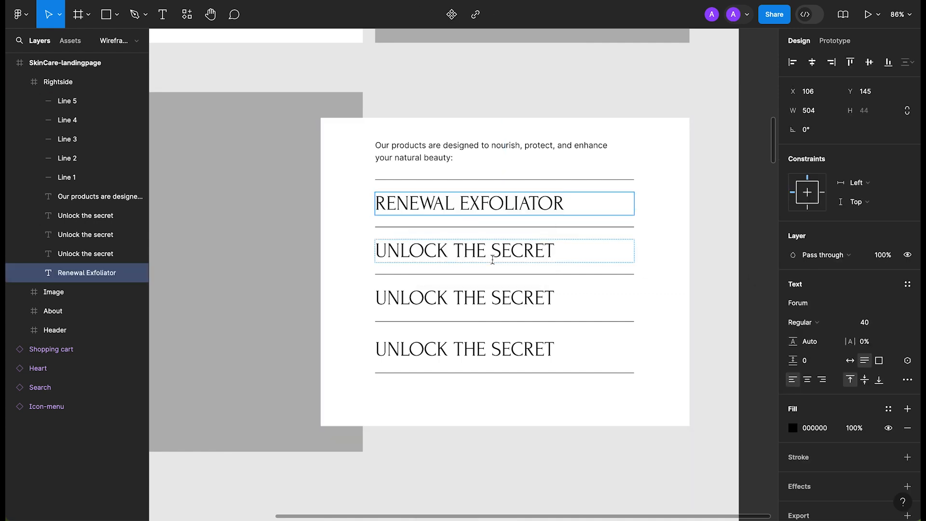
pyautogui.press('Escape')
pyautogui.doubleClick(475, 251)
pyautogui.write('REVITALIZING CLEANSER')
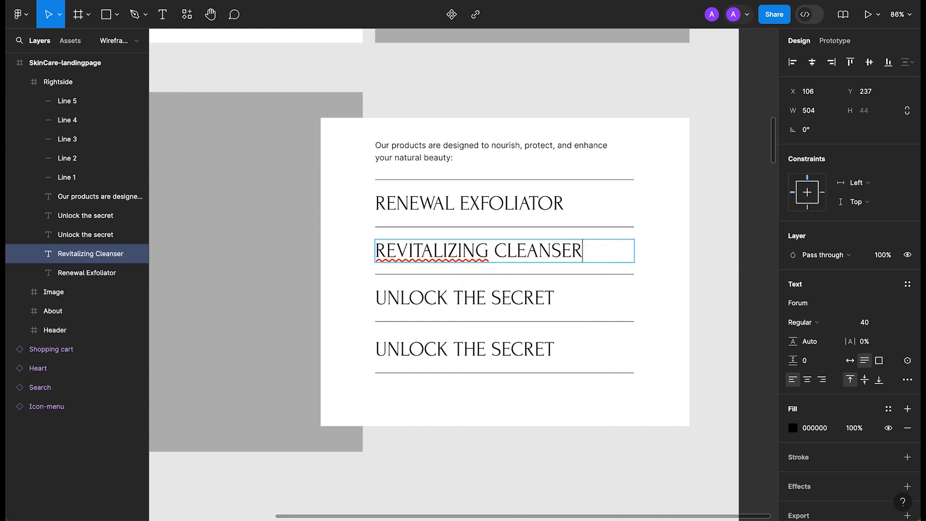
# Replace the last two row headings with NOURISHING SERUM and LUXURIOUS MOISTURIZER.
pyautogui.doubleClick(435, 302)
pyautogui.hotkey('ctrl', 'a')
pyautogui.hotkey('ctrl', 'v')
pyautogui.doubleClick(490, 356)
pyautogui.hotkey('ctrl', 'a')
pyautogui.hotkey('ctrl', 'v')
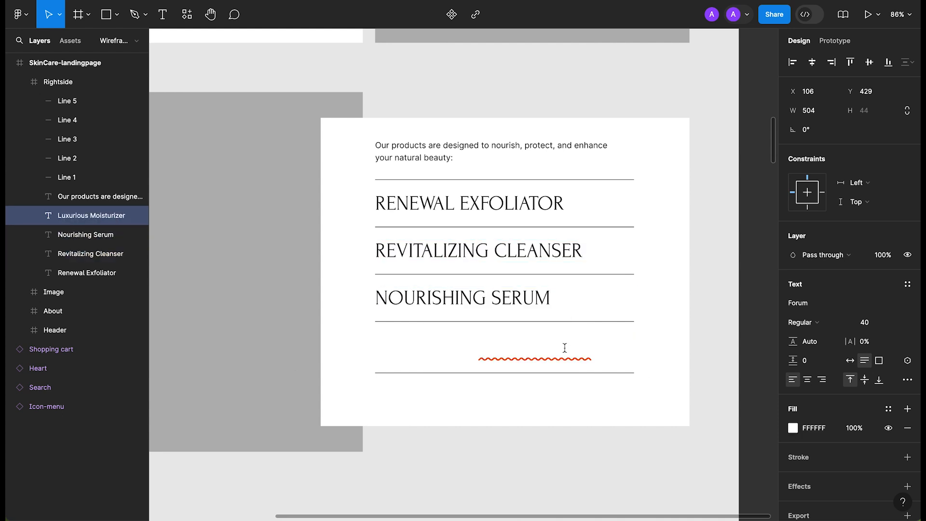
# Rename all five line layers in Rightside as Separator.
pyautogui.click(504, 180)
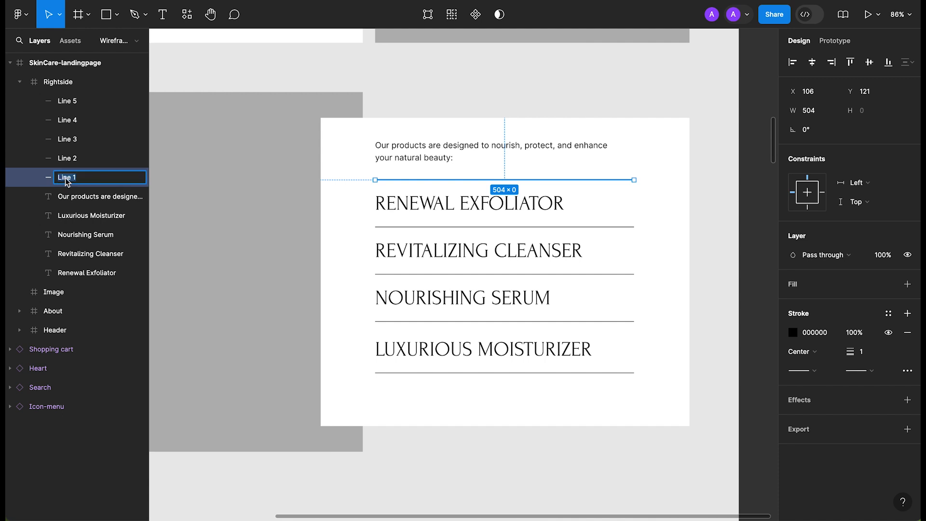
pyautogui.keyDown('shift'); pyautogui.click(75, 103); pyautogui.keyUp('shift')
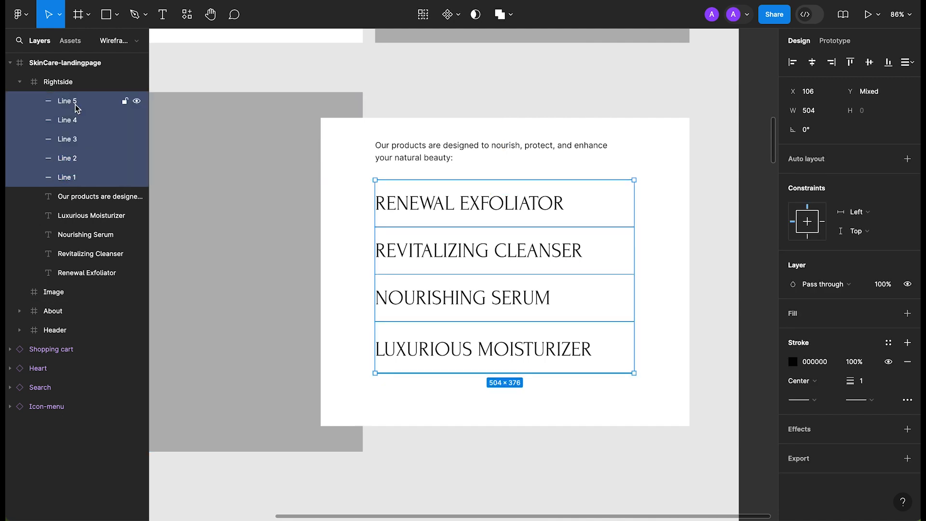
pyautogui.hotkey('ctrl', 'r')
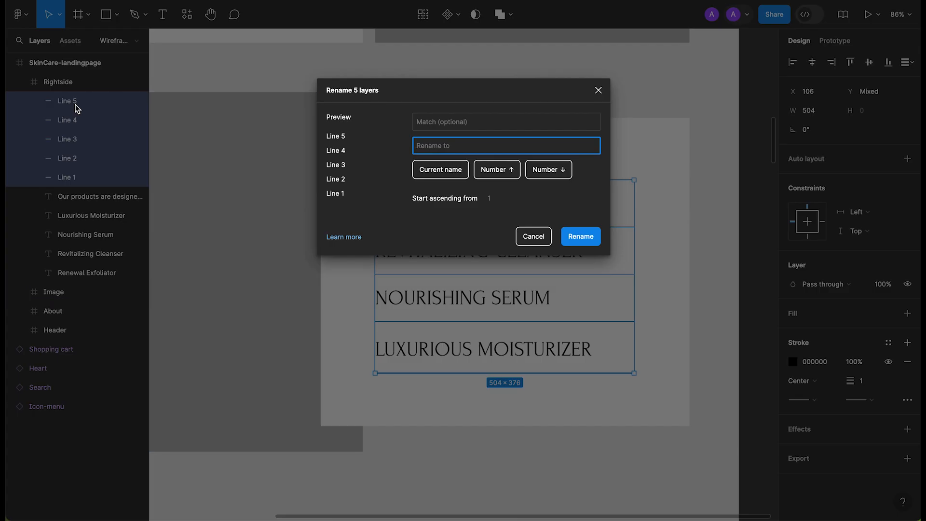
pyautogui.write('Sepa')
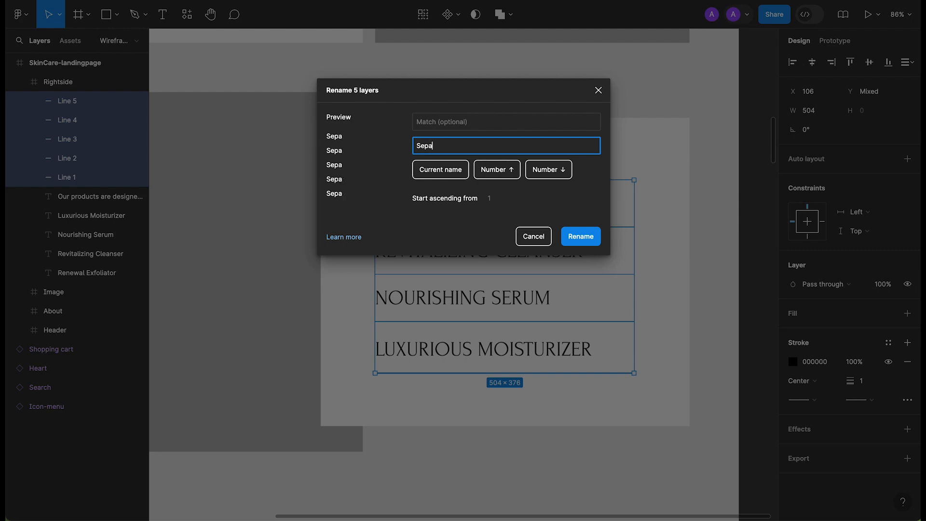
pyautogui.write('rator')
pyautogui.press('Return')
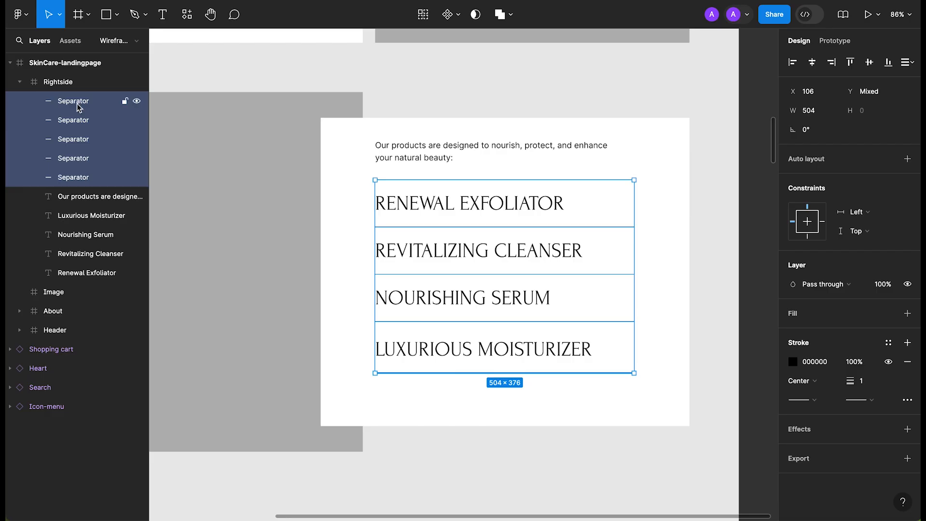
# Wrap all the texts and separators inside Rightside in a frame named Cotent.
pyautogui.hotkey('ctrl', 'a')
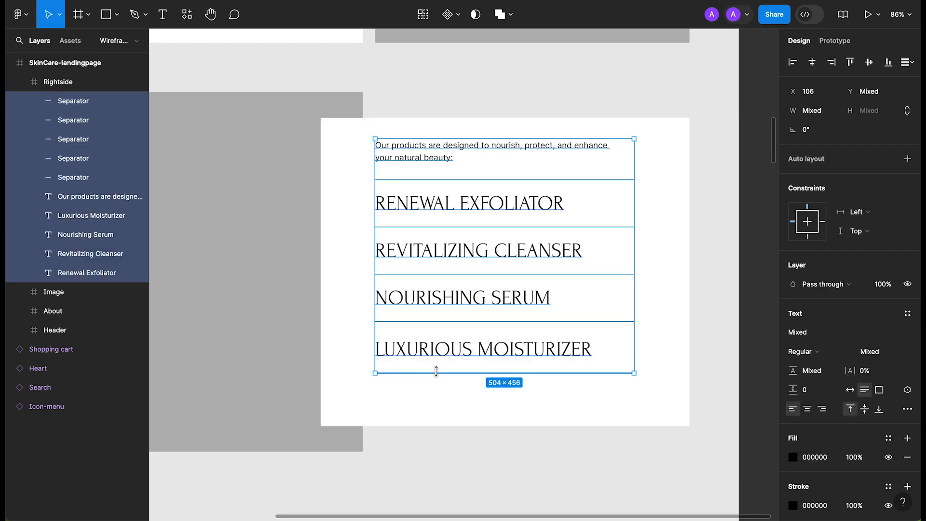
pyautogui.rightClick(431, 292)
pyautogui.click(520, 262)
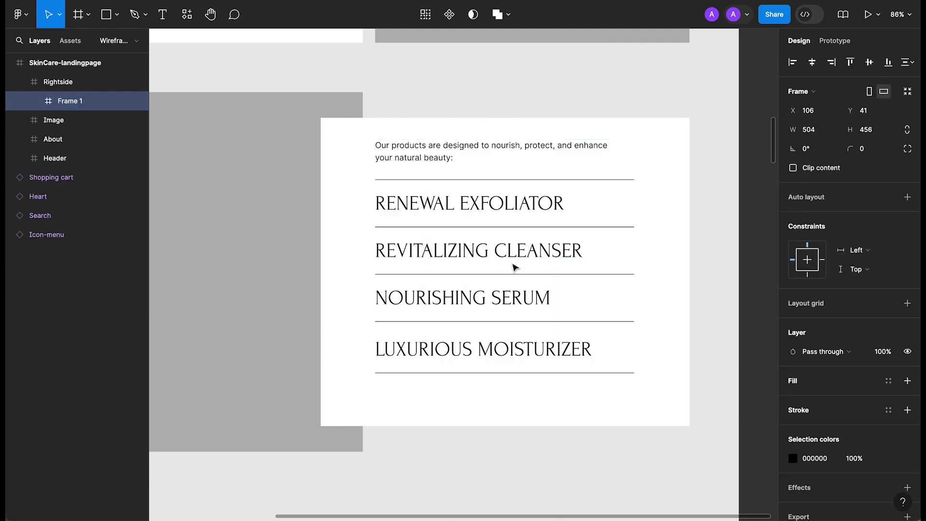
pyautogui.doubleClick(69, 101)
pyautogui.write('Cotent')
pyautogui.press('Return')
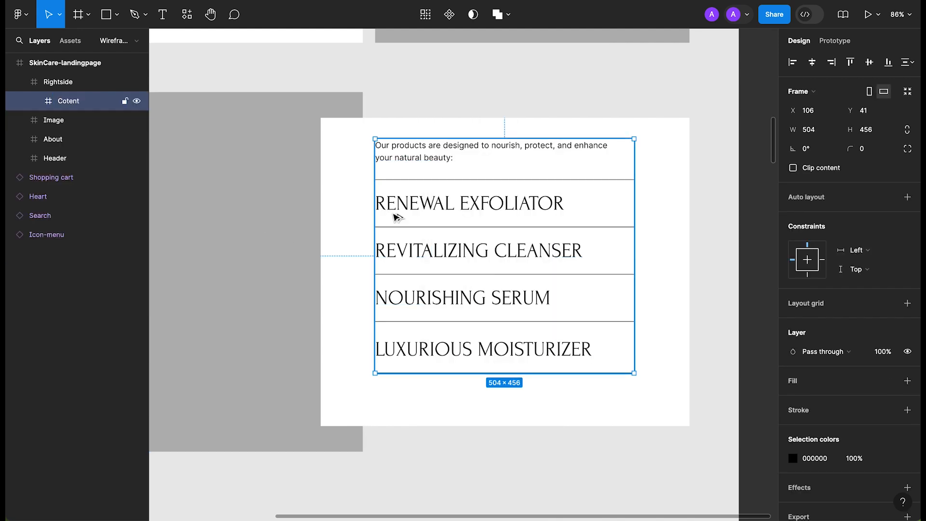
# Centre the Cotent frame horizontally and vertically inside Rightside.
pyautogui.hotkey('alt', 'h')
pyautogui.hotkey('alt', 'v')
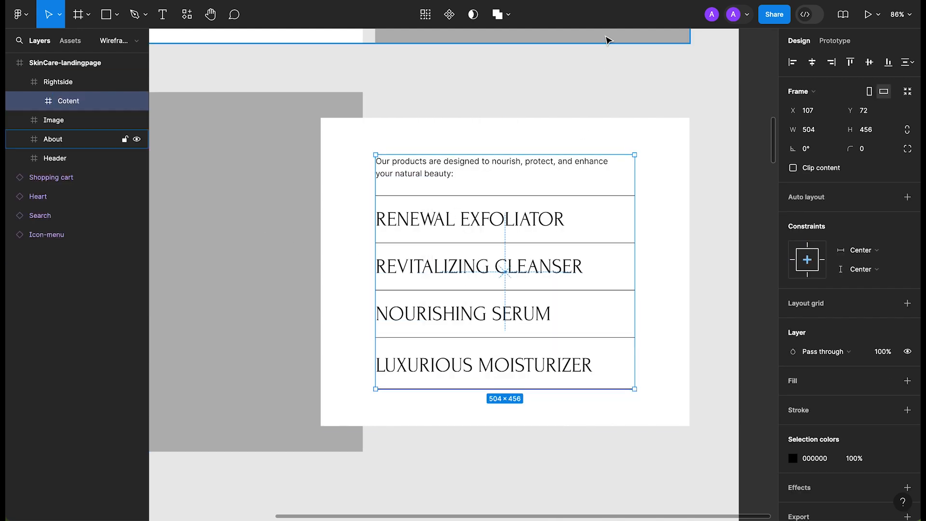
pyautogui.click(591, 78)
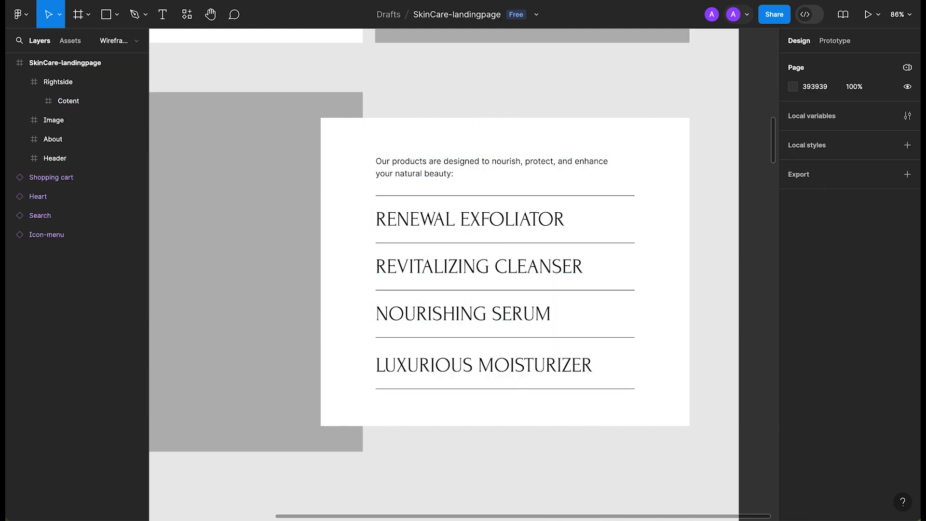
# Add a size 48 Arrow up-right icon at the right end of the RENEWAL EXFOLIATOR row.
pyautogui.click(531, 218)
pyautogui.doubleClick(525, 221)
pyautogui.hotkey('ctrl', 'v')
pyautogui.moveTo(654, 222); pyautogui.dragTo(626, 222)
pyautogui.click(792, 497)
pyautogui.click(663, 456)
pyautogui.click(766, 176)
# Nudge the Arrow up-right icon and RENEWAL EXFOLIATOR text down together to centre them between their separators.
pyautogui.keyDown('shift'); pyautogui.click(534, 224); pyautogui.keyUp('shift')
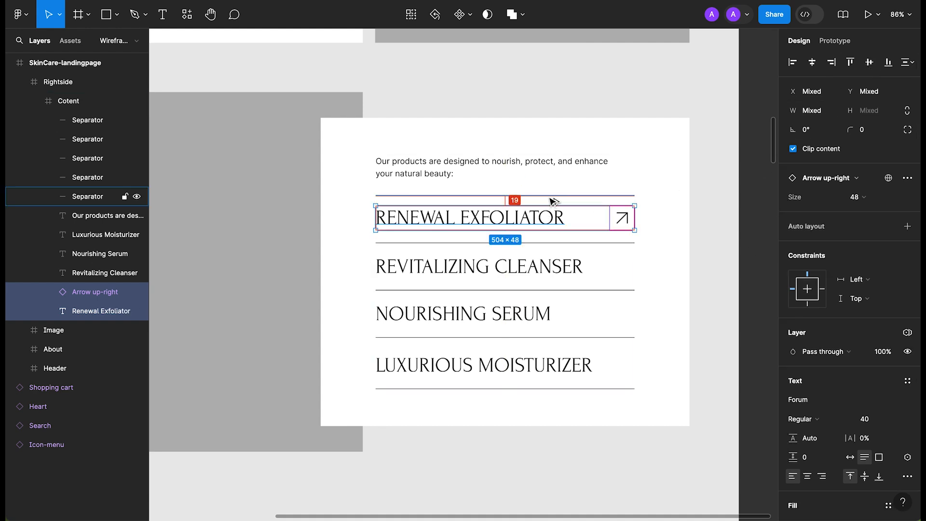
pyautogui.hotkey('alt', 'Down')
pyautogui.hotkey('alt', 'Down')
pyautogui.hotkey('alt', 'Down')
pyautogui.hotkey('alt', 'Down')
pyautogui.hotkey('alt', 'Down')
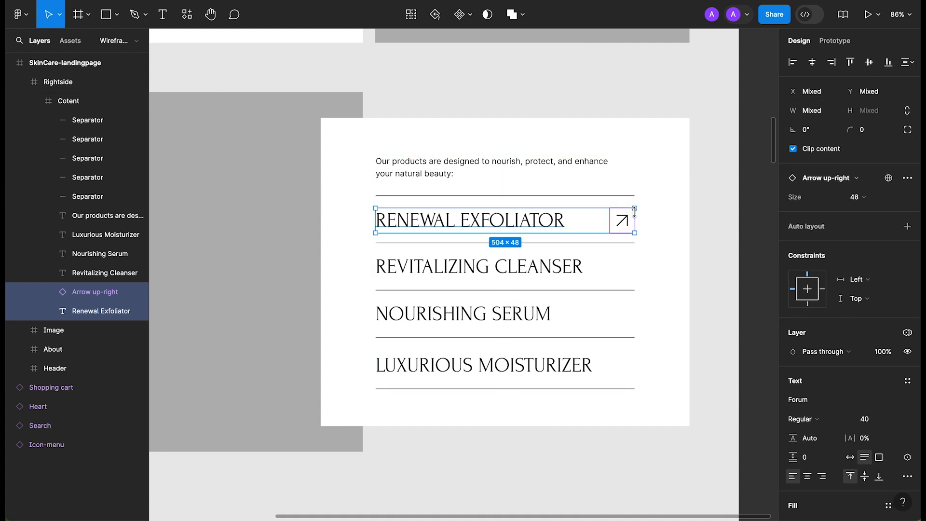
pyautogui.click(750, 191)
# Change the Rightside frame's fill to a light grey, between the image grey and the page background.
pyautogui.hscroll(-2, 477, 365)
pyautogui.scroll(-1, 476, 365)
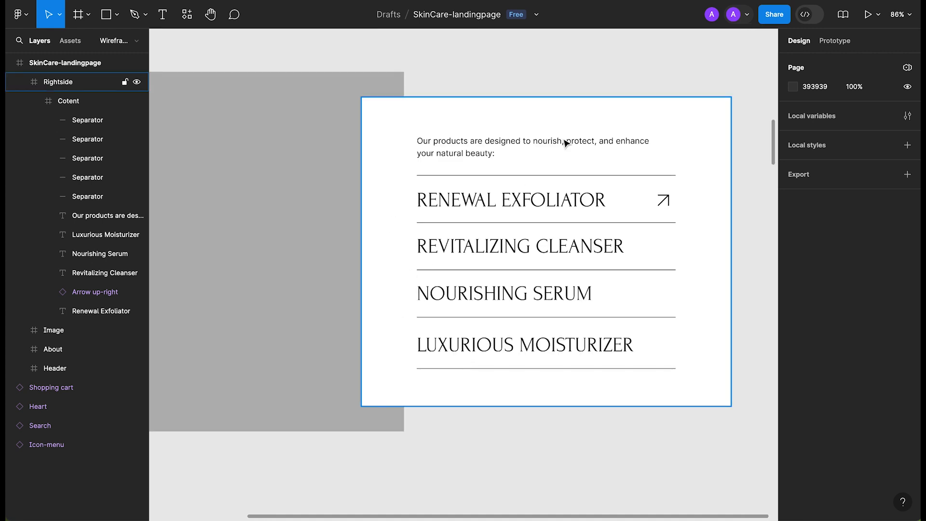
pyautogui.scroll(-3, 479, 291)
pyautogui.scroll(1, 655, 207)
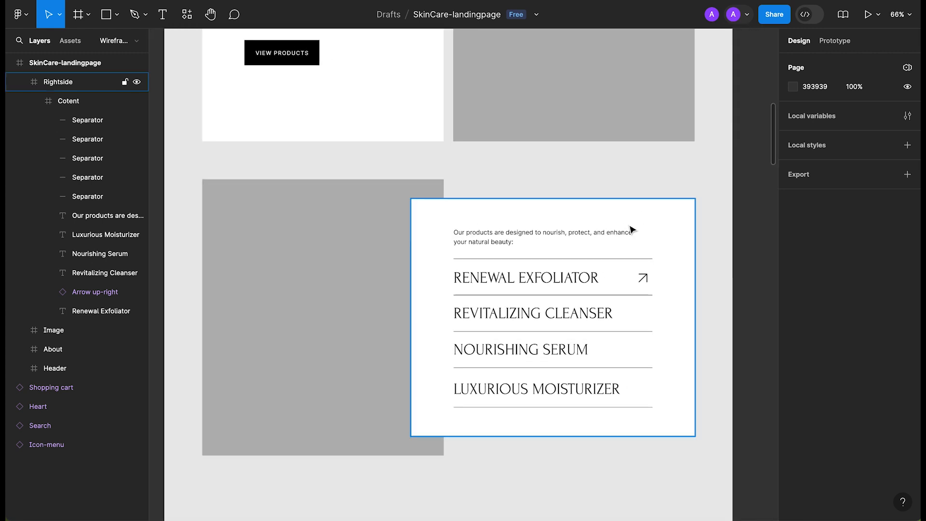
pyautogui.click(657, 221)
pyautogui.click(793, 361)
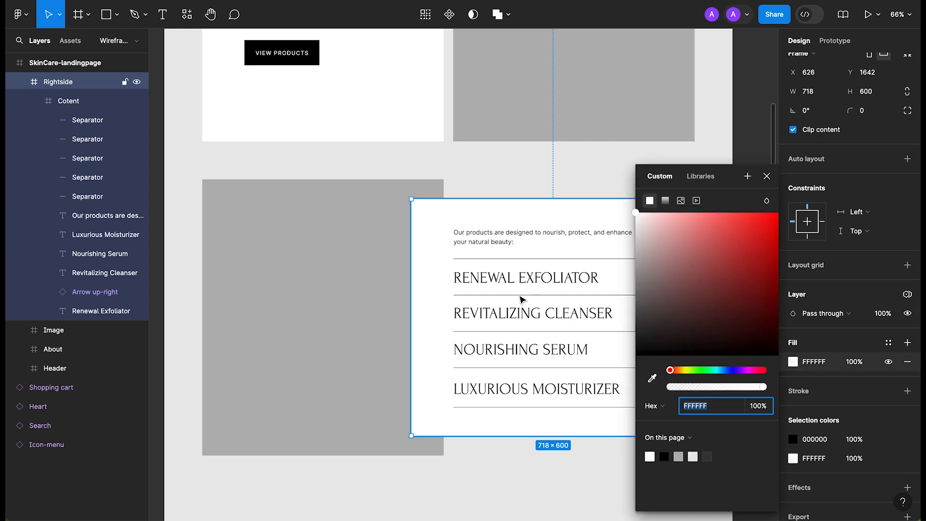
pyautogui.click(652, 378)
pyautogui.click(603, 298)
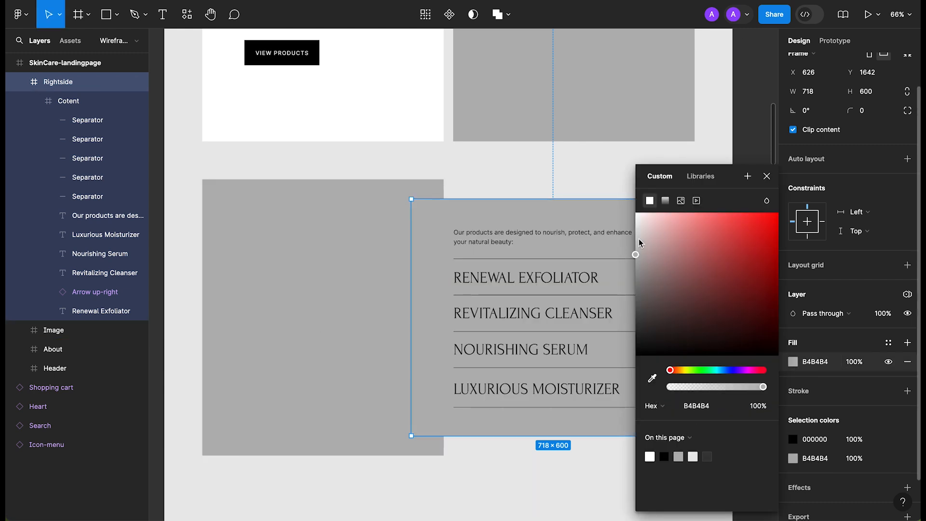
pyautogui.moveTo(630, 236); pyautogui.dragTo(628, 233)
pyautogui.moveTo(626, 236); pyautogui.dragTo(623, 237)
pyautogui.click(766, 176)
# Change the colour of all text, separators and the arrow in the Cotent frame to white, FFFFFF.
pyautogui.doubleClick(569, 313)
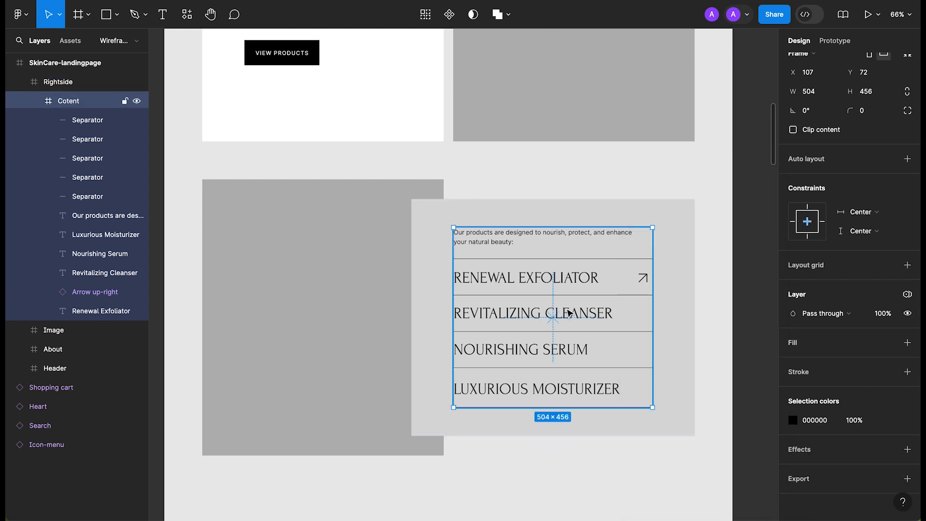
pyautogui.click(793, 420)
pyautogui.moveTo(723, 294); pyautogui.dragTo(542, 163)
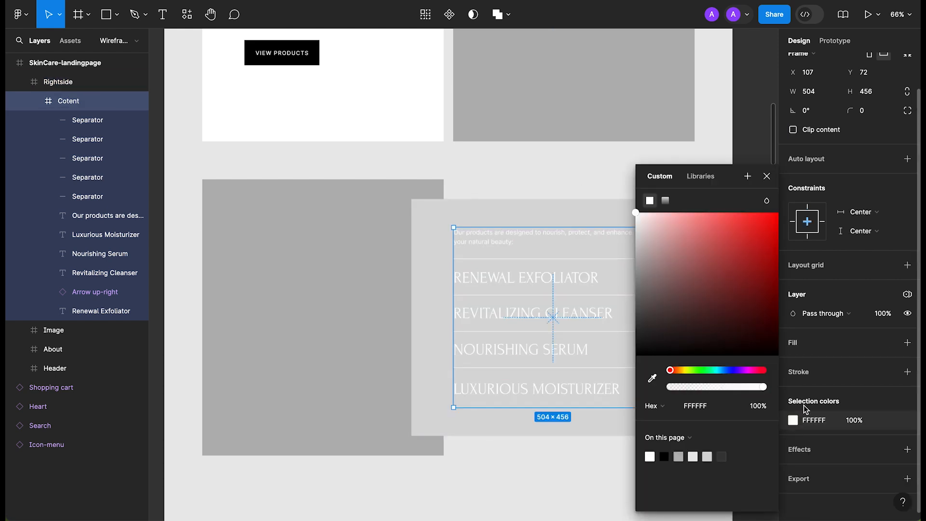
pyautogui.click(766, 176)
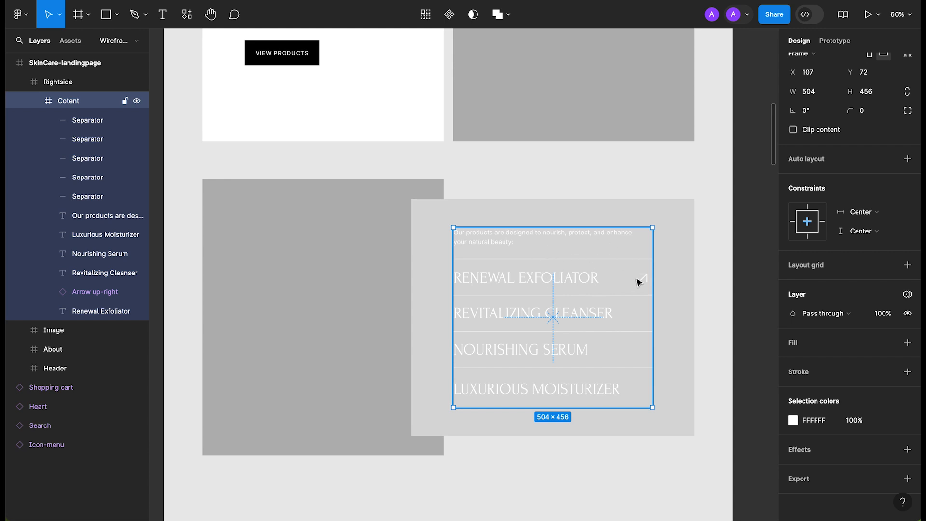
pyautogui.click(792, 420)
pyautogui.moveTo(707, 282); pyautogui.dragTo(688, 253)
pyautogui.moveTo(738, 223); pyautogui.dragTo(537, 195)
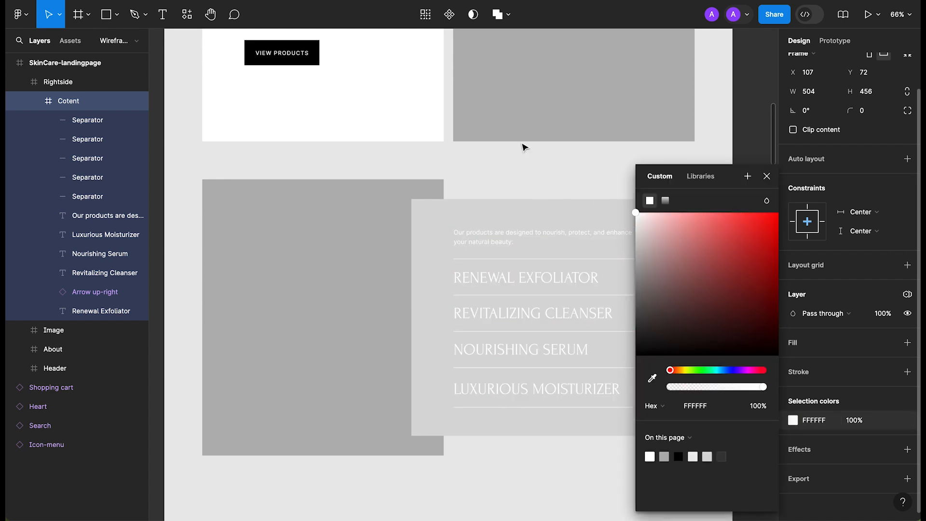
# Darken the Rightside frame's fill to the grey 696969.
pyautogui.click(667, 419)
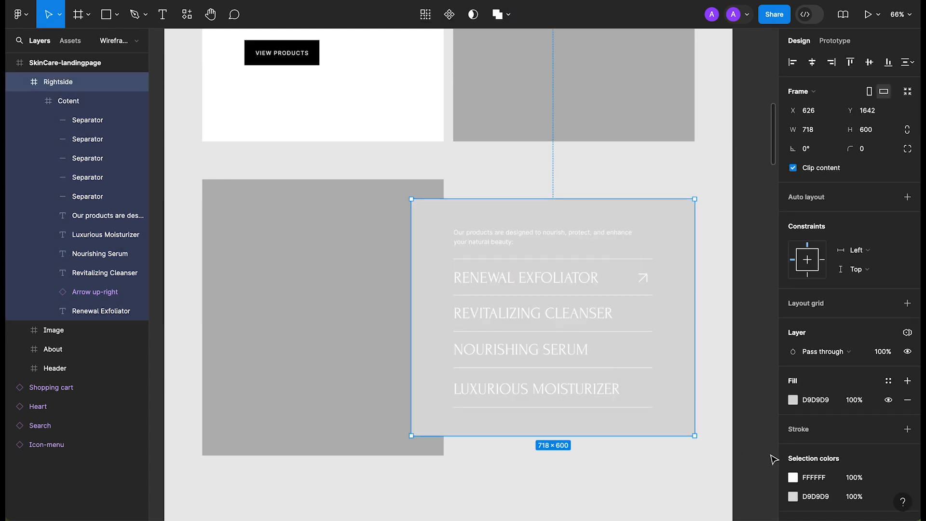
pyautogui.click(792, 400)
pyautogui.moveTo(669, 270); pyautogui.dragTo(569, 304)
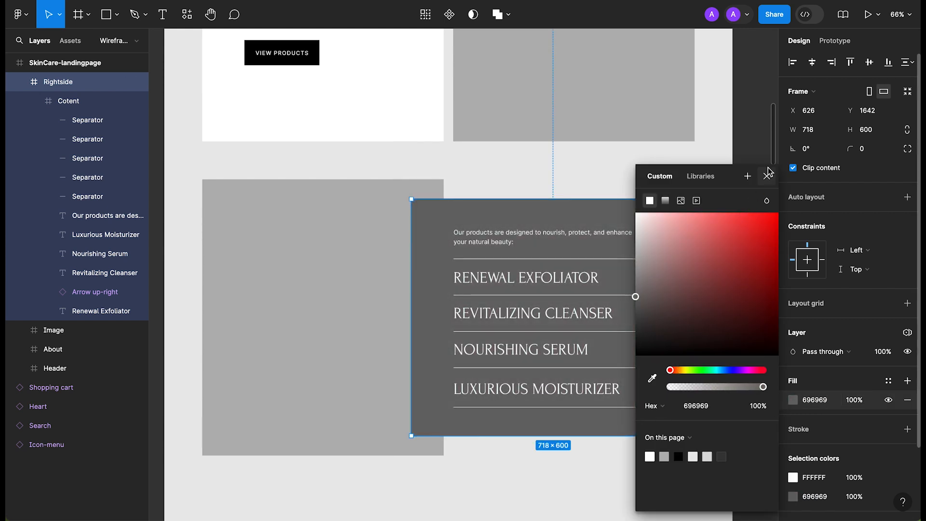
pyautogui.click(739, 268)
pyautogui.click(746, 318)
# Wrap the Image and Rightside frames together in one new frame.
pyautogui.scroll(5, 747, 335)
pyautogui.scroll(2, 749, 335)
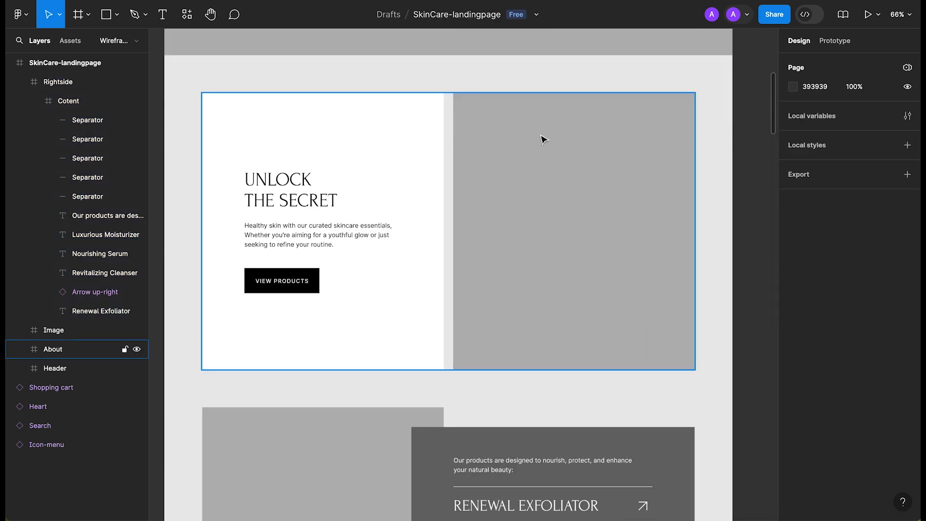
pyautogui.click(457, 1)
pyautogui.scroll(5, 493, 182)
pyautogui.scroll(12, 493, 181)
pyautogui.scroll(-17, 495, 186)
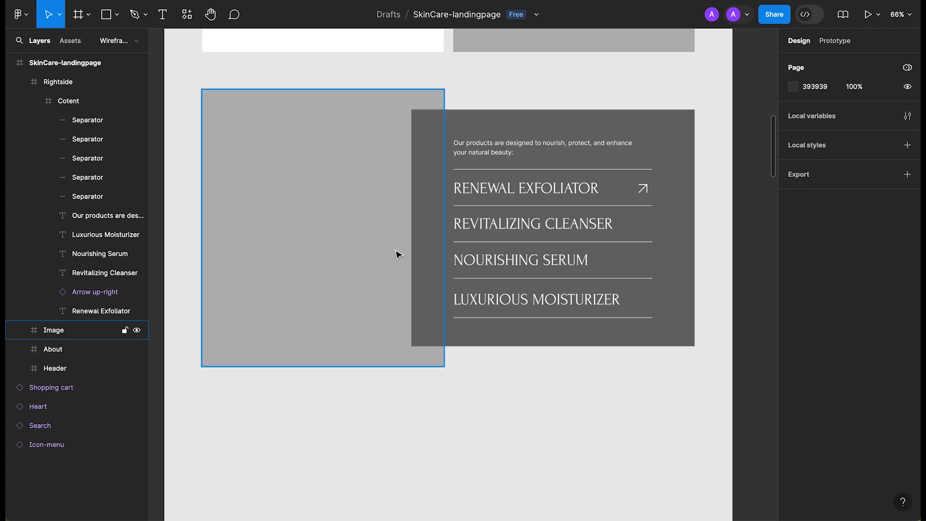
pyautogui.click(395, 250)
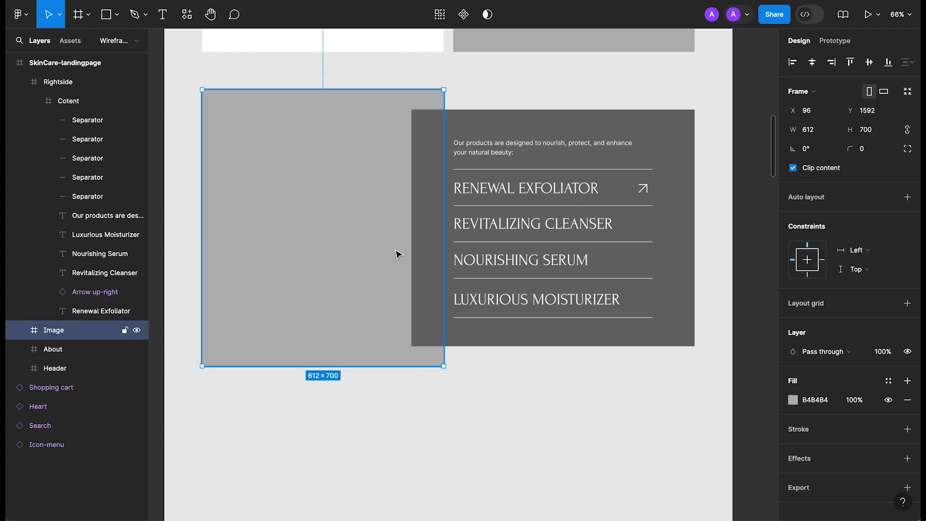
pyautogui.keyDown('shift'); pyautogui.click(587, 135); pyautogui.keyUp('shift')
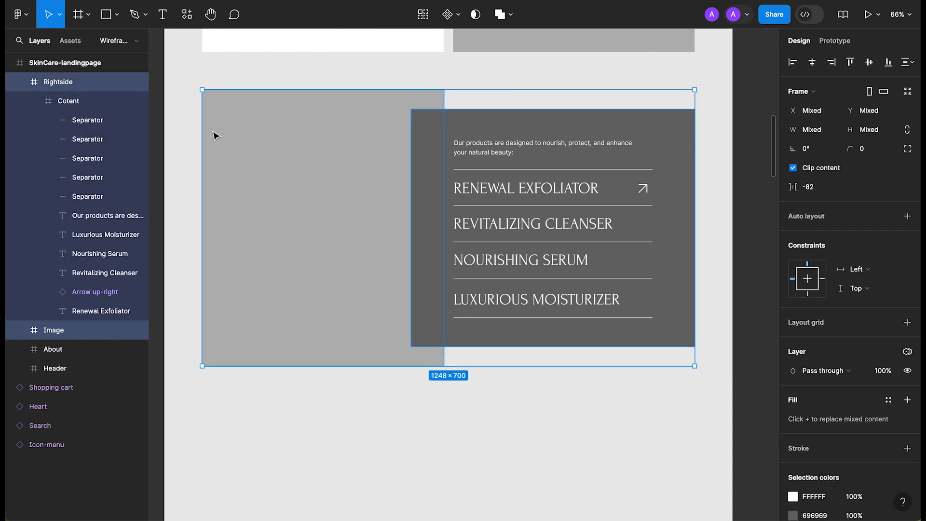
pyautogui.click(33, 101)
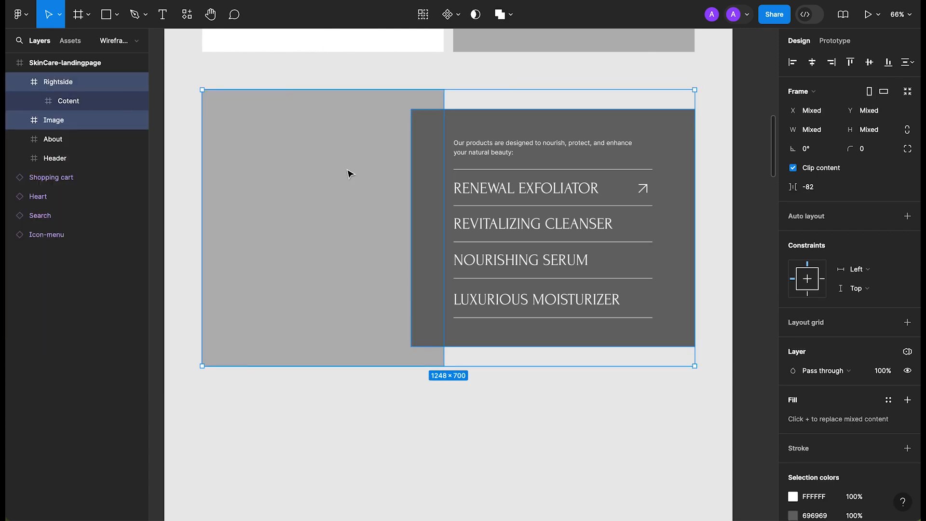
pyautogui.rightClick(347, 170)
pyautogui.click(392, 253)
# Rename the new wrapper frame as Benefits.
pyautogui.doubleClick(56, 83)
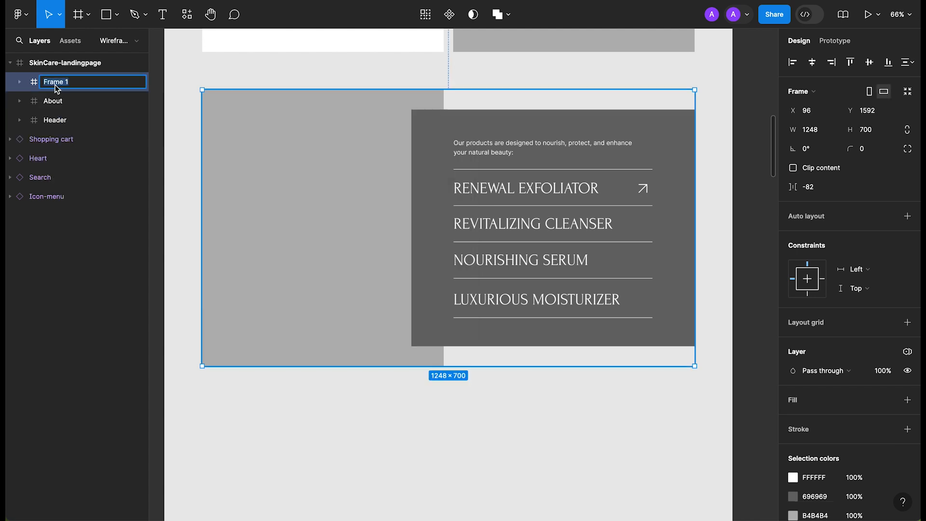
pyautogui.write('Benefits')
pyautogui.press('Return')
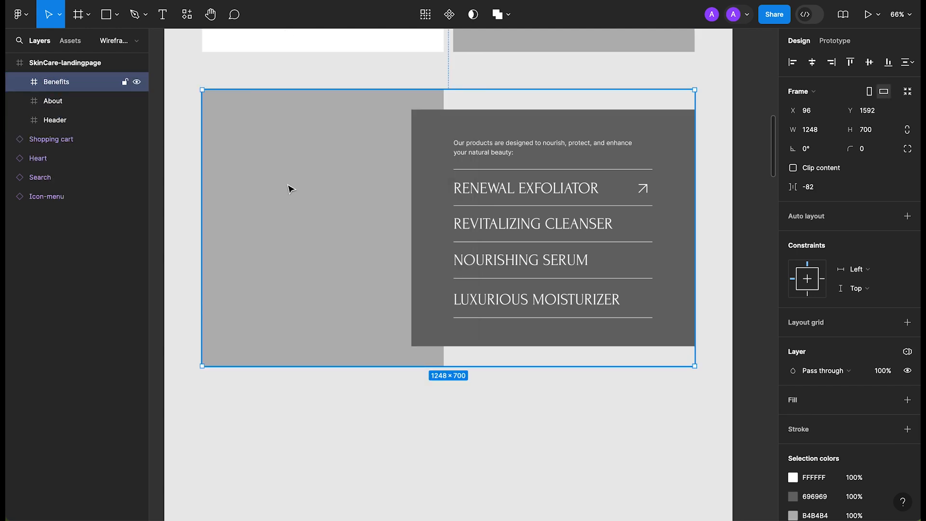
pyautogui.click(488, 454)
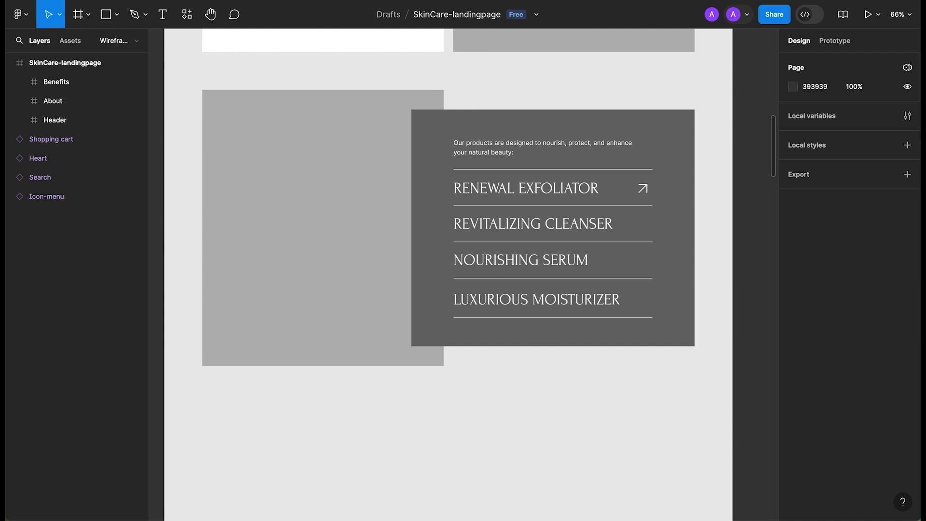
# Duplicate the About frame and place the copy 96 below the Benefits section, in line with its left and right edges.
pyautogui.scroll(-3, 412, 446)
pyautogui.scroll(6, 411, 444)
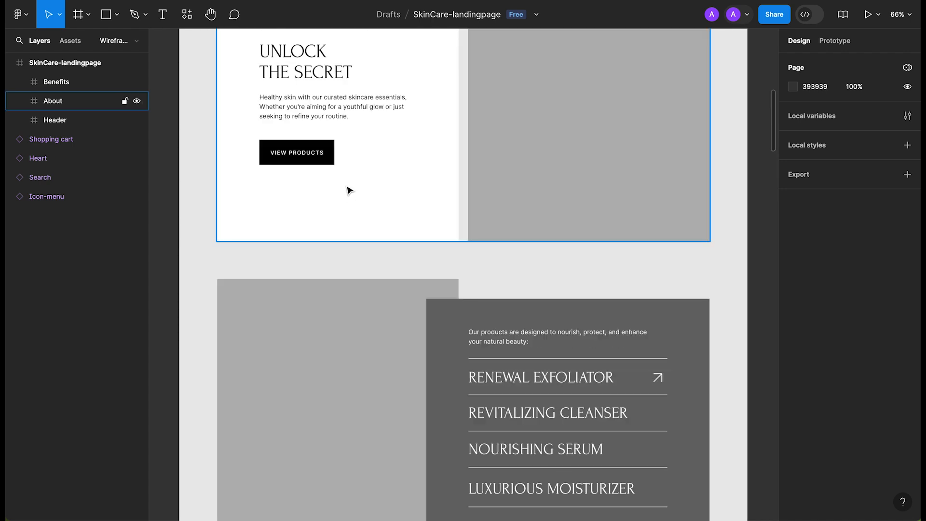
pyautogui.click(385, 152)
pyautogui.hotkey('ctrl', 'd')
pyautogui.moveTo(408, 118); pyautogui.dragTo(398, 428)
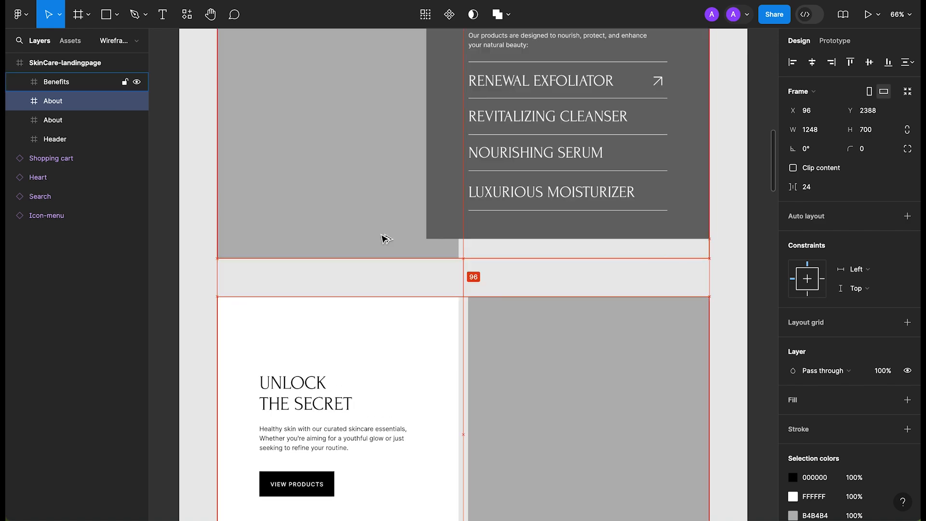
pyautogui.scroll(-3, 377, 236)
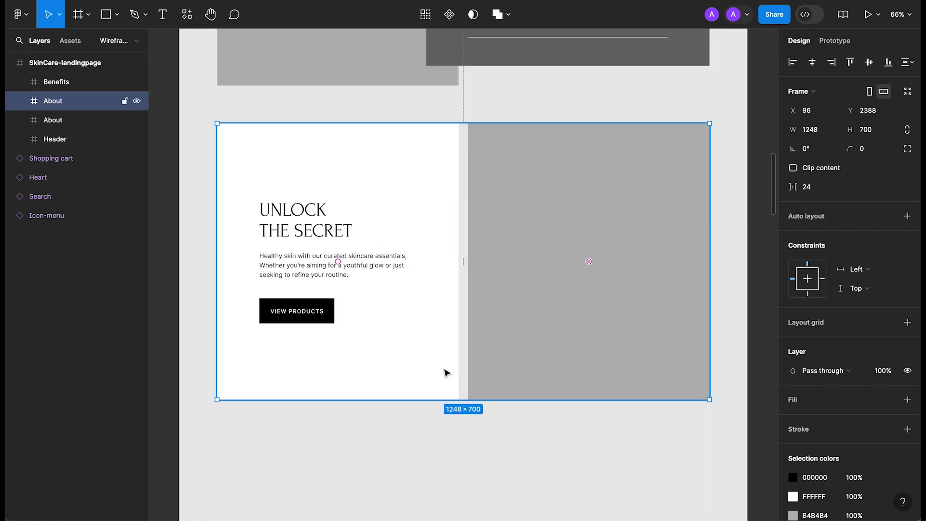
# Rename the duplicated About frame as Popular and move it above Benefits in the layer order.
pyautogui.doubleClick(53, 101)
pyautogui.write('Popular')
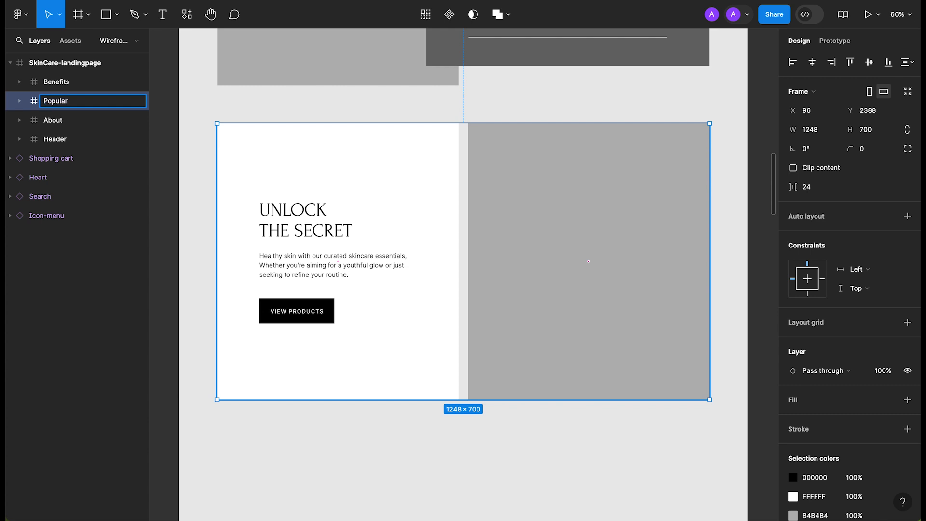
pyautogui.press('Return')
pyautogui.moveTo(70, 104); pyautogui.dragTo(68, 78)
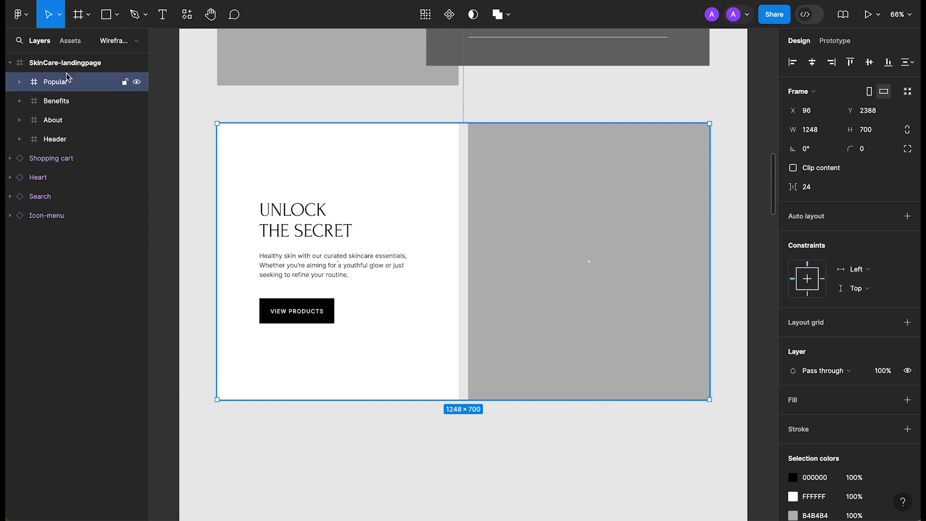
# Ungroup the Popular frame and the Leftside frame inside it, removing the white background.
pyautogui.click(426, 322)
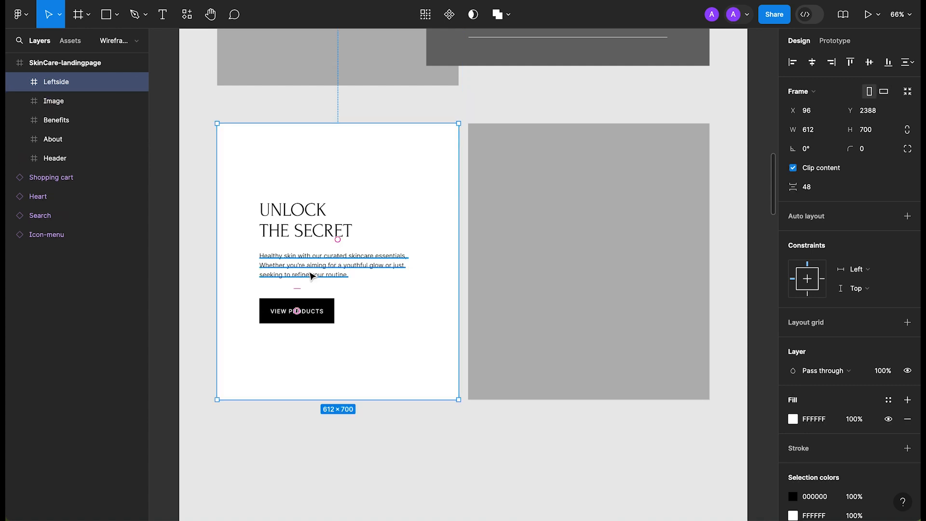
pyautogui.hotkey('ctrl', 'shift', 'g')
pyautogui.hotkey('ctrl', 'shift', 'g')
pyautogui.press('Escape')
# Move the Copytext frame up to Y 2388 and the Image frame down to Y 2931 to clear space between them.
pyautogui.moveTo(312, 265); pyautogui.dragTo(316, 191)
pyautogui.click(592, 246)
pyautogui.moveTo(591, 246); pyautogui.dragTo(594, 410)
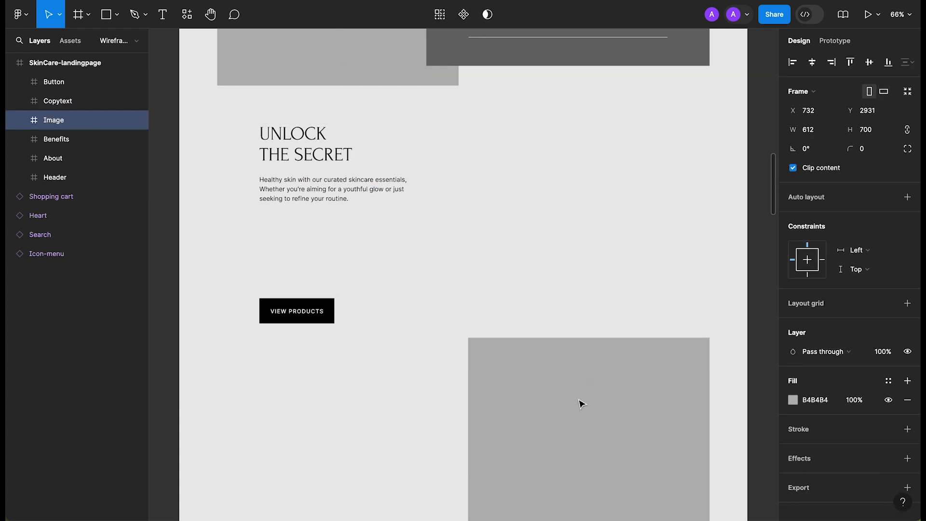
# Centre the Copytext frame horizontally on the page.
pyautogui.click(344, 198)
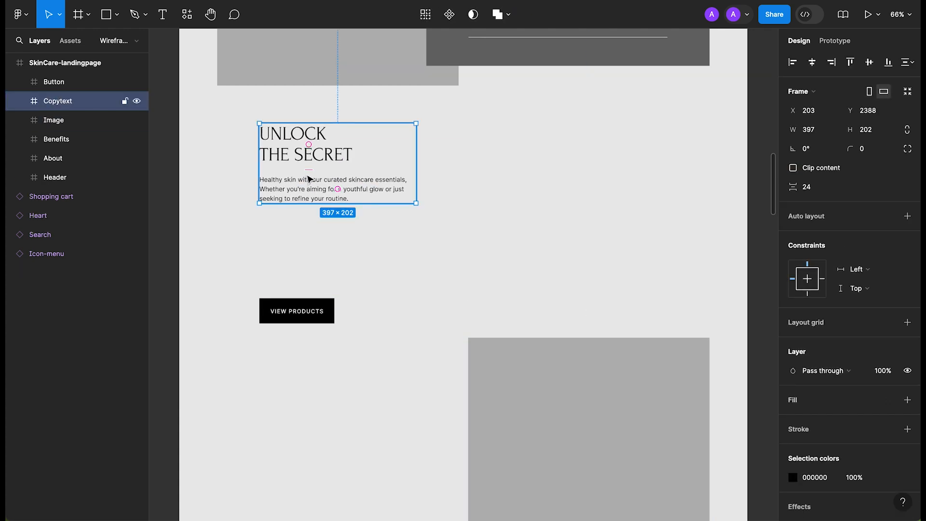
pyautogui.click(812, 62)
pyautogui.doubleClick(434, 160)
pyautogui.press('Escape')
# Ungroup the Copytext frame and replace the paragraph text with "Shop by categories".
pyautogui.click(469, 195)
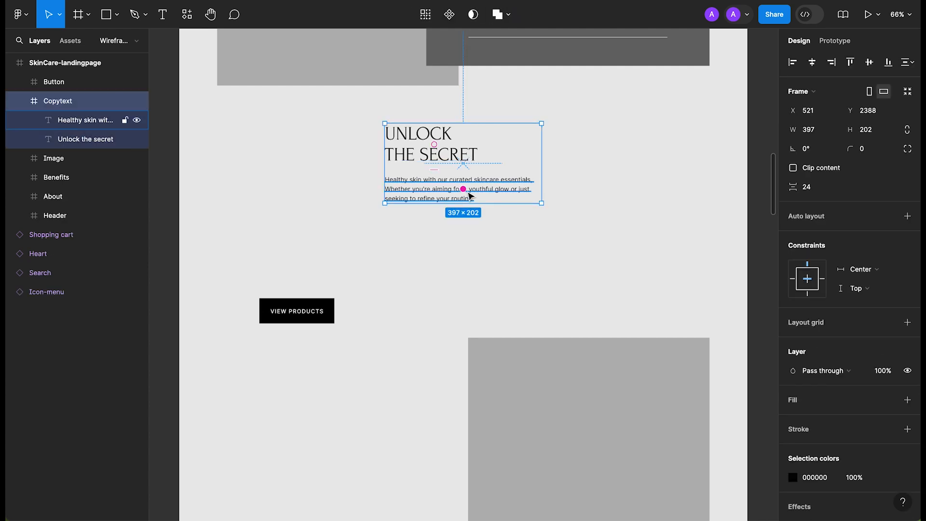
pyautogui.hotkey('ctrl', 'shift', 'g')
pyautogui.doubleClick(454, 193)
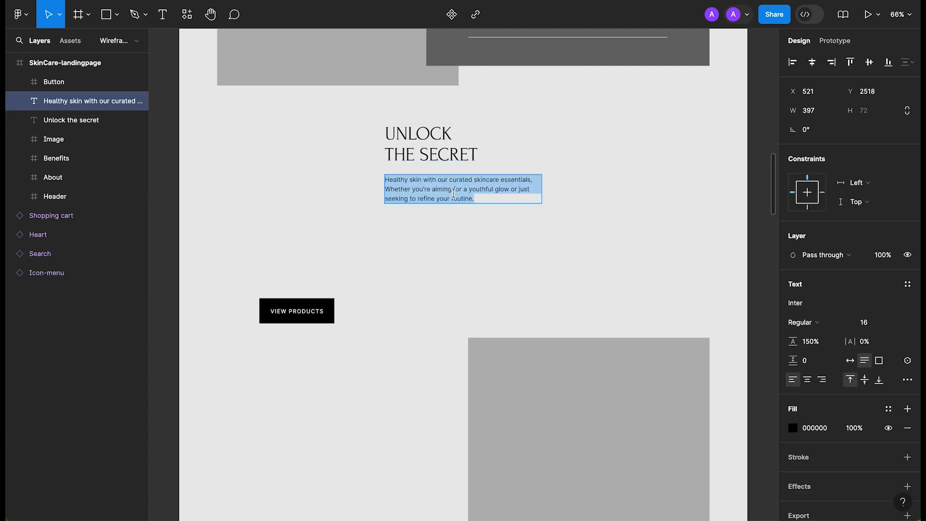
pyautogui.write('Shop by categories')
pyautogui.press('Escape')
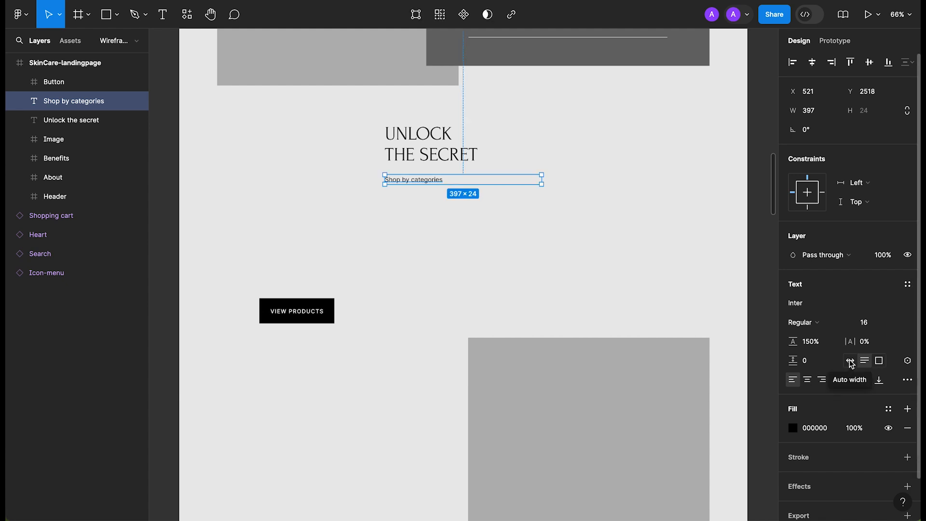
# Give the "Shop by categories" text auto width, upper case and 10% letter spacing.
pyautogui.click(850, 361)
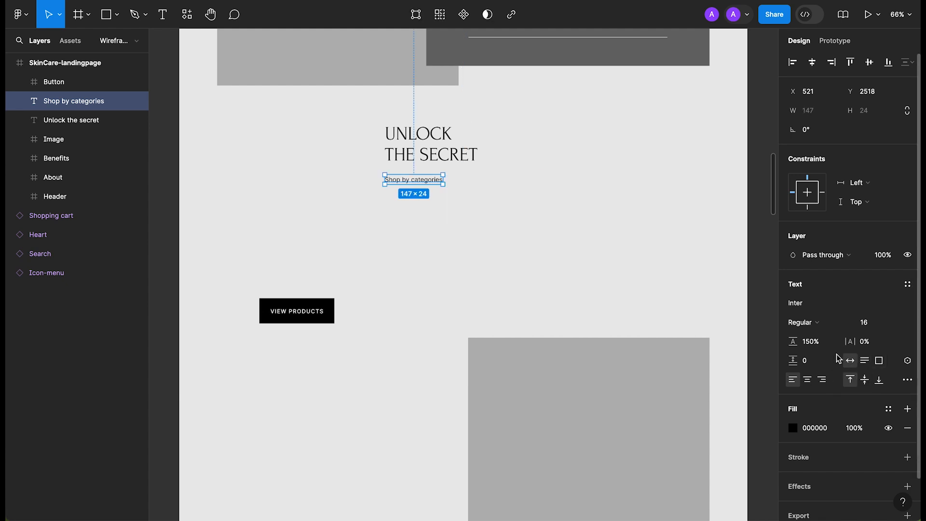
pyautogui.click(907, 379)
pyautogui.click(720, 388)
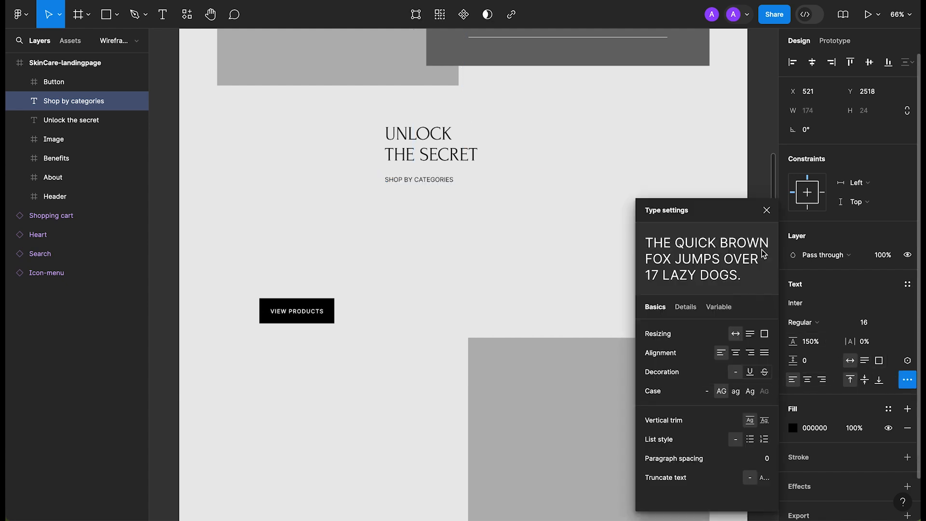
pyautogui.click(873, 343)
pyautogui.write('10')
pyautogui.press('Return')
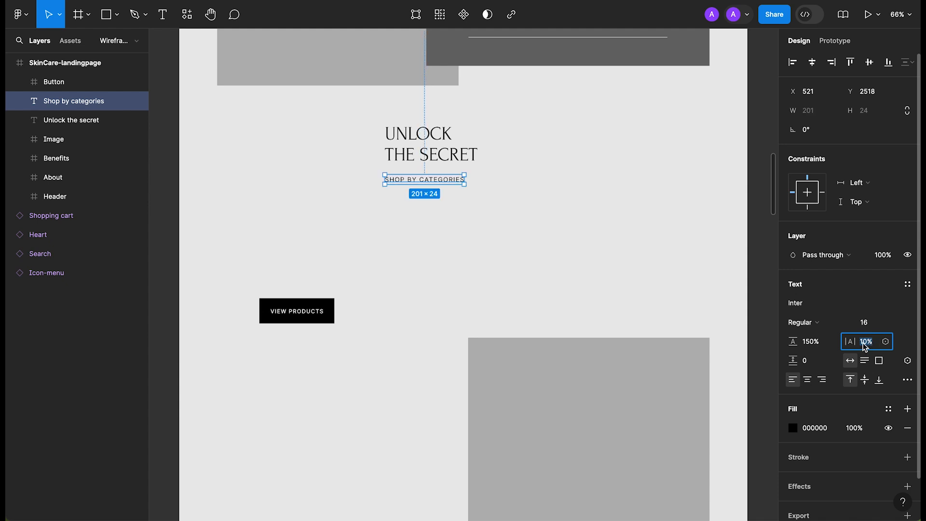
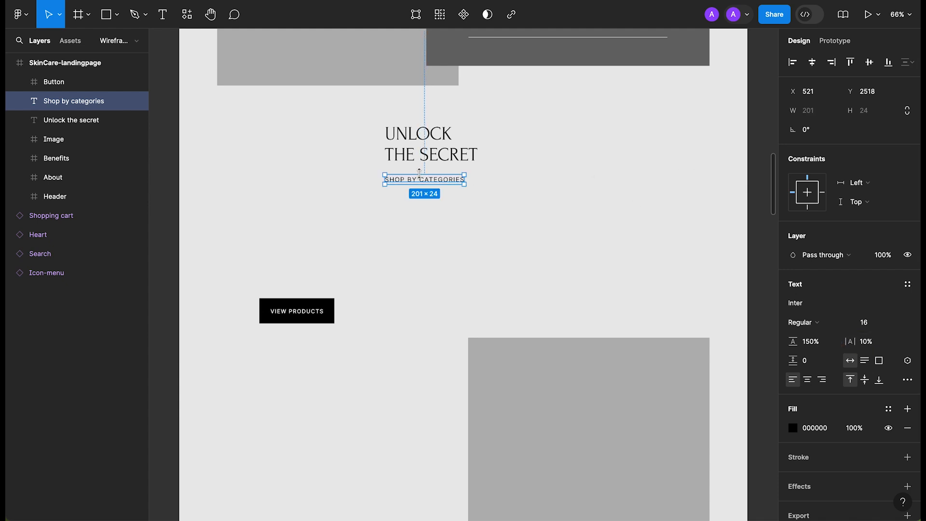
# Move the UNLOCK THE SECRET heading down and place the SHOP BY CATEGORIES label above it, 96 below the Benefits section.
pyautogui.moveTo(427, 144); pyautogui.dragTo(428, 234)
pyautogui.moveTo(429, 179); pyautogui.dragTo(428, 128)
pyautogui.press('alt')
pyautogui.hotkey('alt', 'Down')
pyautogui.hotkey('alt', 'Down')
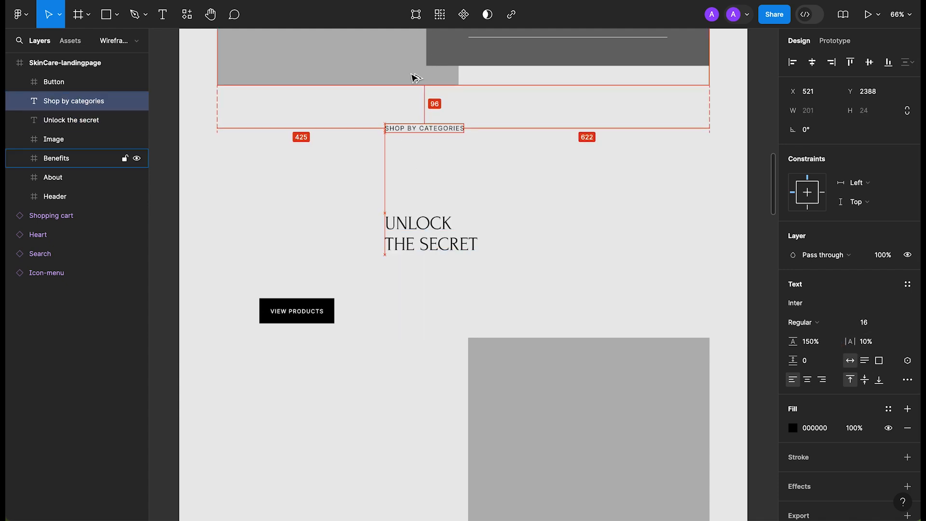
# Move the UNLOCK THE SECRET heading up, widen it to 475 so it fits one line, and centre-align its text.
pyautogui.moveTo(424, 243); pyautogui.dragTo(424, 189)
pyautogui.moveTo(484, 186); pyautogui.dragTo(572, 186)
pyautogui.click(807, 380)
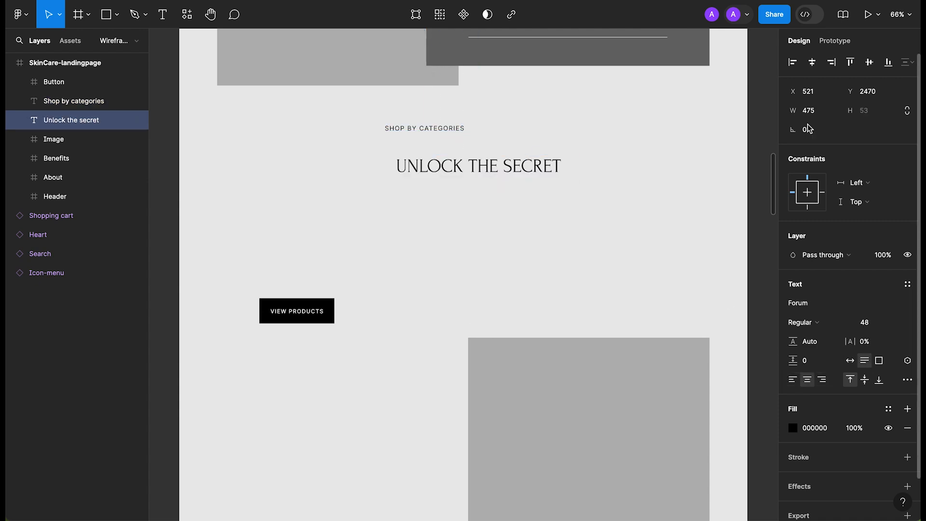
# Centre the heading and the SHOP BY CATEGORIES label horizontally on the page, with the heading at Y 2431 just under the label.
pyautogui.click(811, 63)
pyautogui.moveTo(445, 165); pyautogui.dragTo(446, 150)
pyautogui.click(442, 129)
pyautogui.click(811, 63)
# Set the heading to auto width and replace its text with "Popular categories".
pyautogui.doubleClick(427, 150)
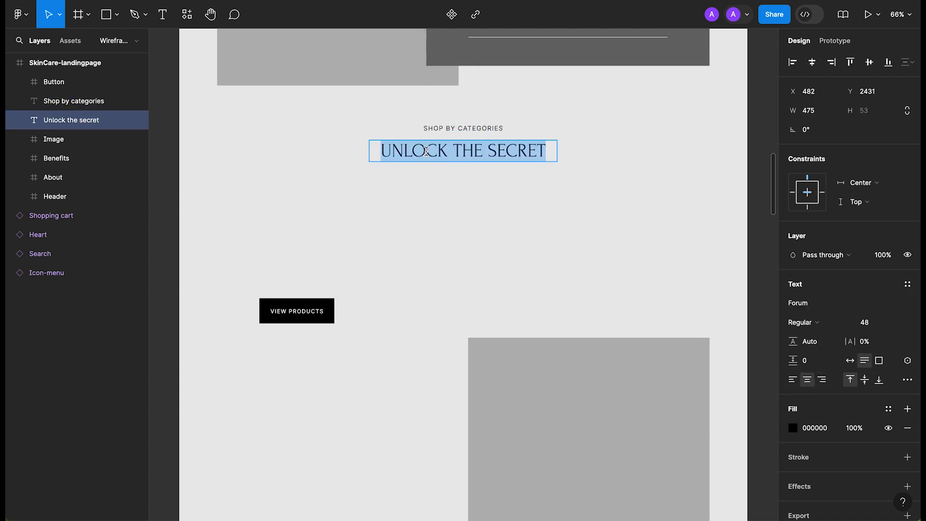
pyautogui.press('Escape')
pyautogui.click(850, 360)
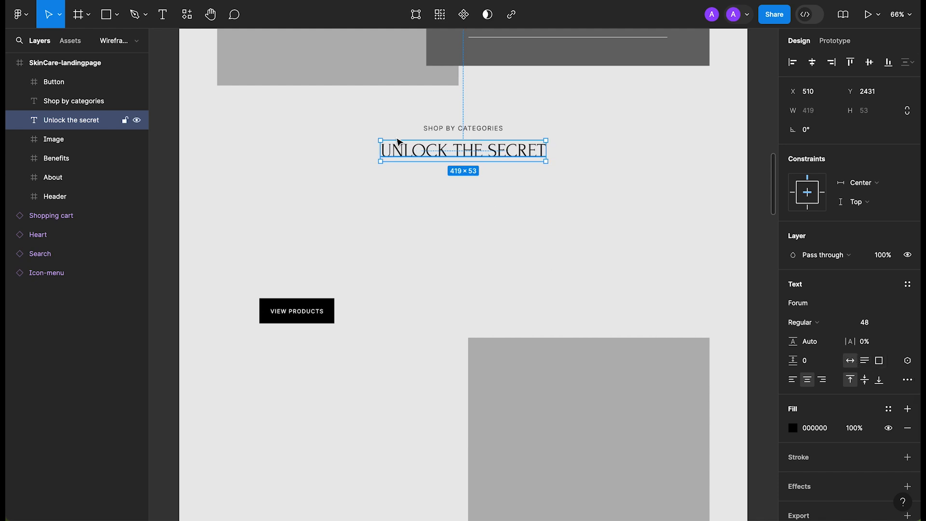
pyautogui.doubleClick(418, 153)
pyautogui.write('Popular categories')
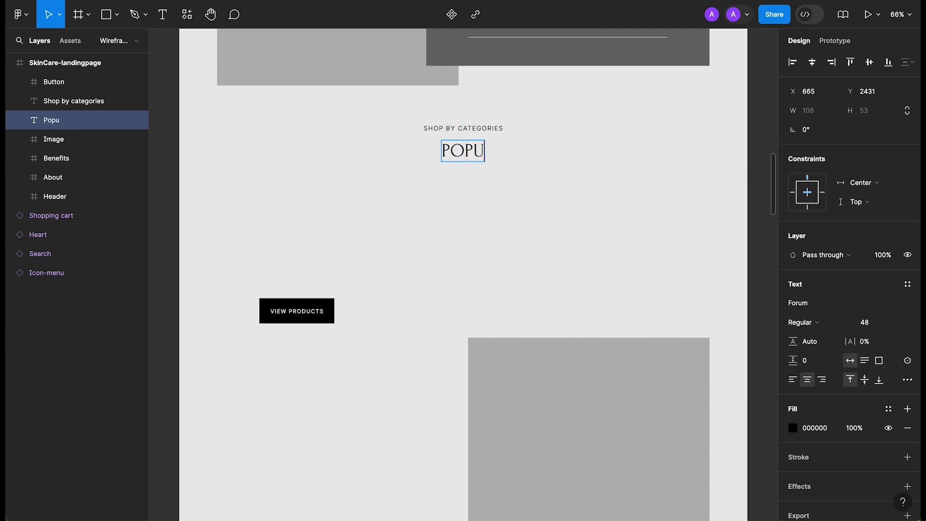
pyautogui.press('Escape')
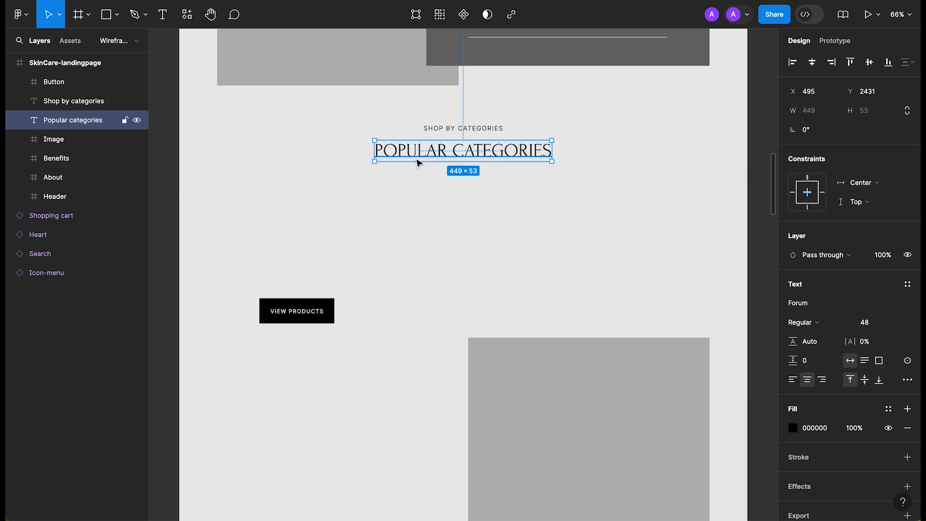
# Move the Image frame to the left half of the page below the heading and delete the VIEW PRODUCTS button.
pyautogui.scroll(-2, 294, 270)
pyautogui.press('Escape')
pyautogui.moveTo(293, 270); pyautogui.dragTo(541, 208)
pyautogui.moveTo(564, 380); pyautogui.dragTo(332, 272)
pyautogui.moveTo(558, 198); pyautogui.dragTo(665, 91)
pyautogui.press('Delete')
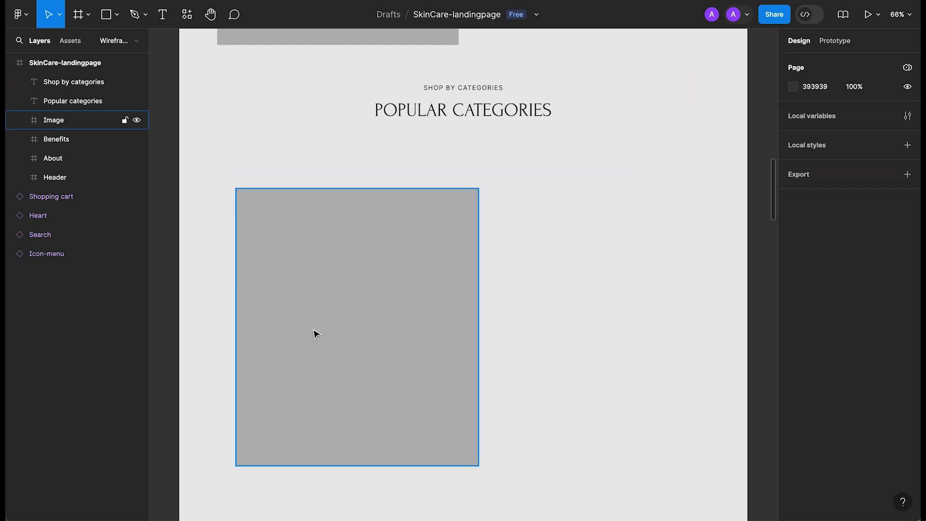
# Show the layout grid, align the Image frame to the left margin at X 96, and narrow it to four columns, 399 wide.
pyautogui.hotkey('shift', 'g')
pyautogui.moveTo(293, 274); pyautogui.dragTo(280, 264)
pyautogui.moveTo(458, 287); pyautogui.dragTo(374, 288)
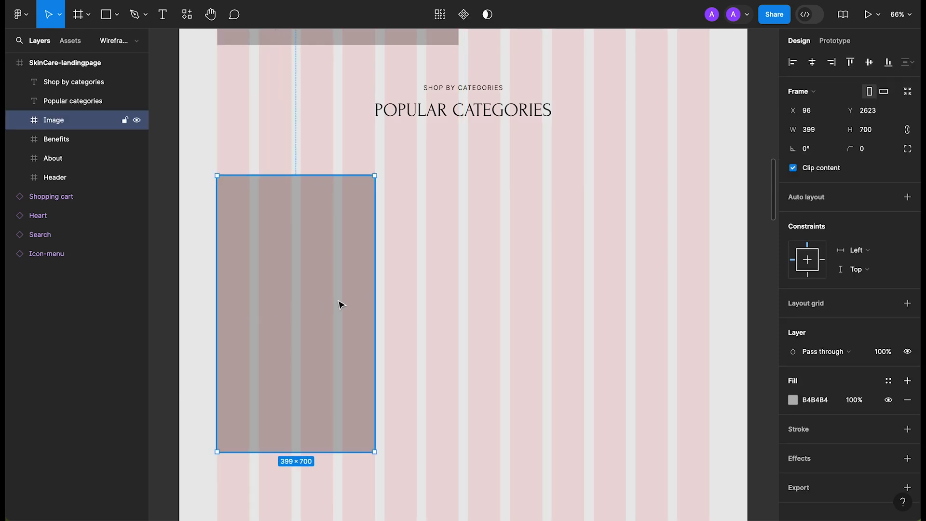
# Set the Image frame's height to 600 and its corner radius to the Full preset.
pyautogui.click(872, 131)
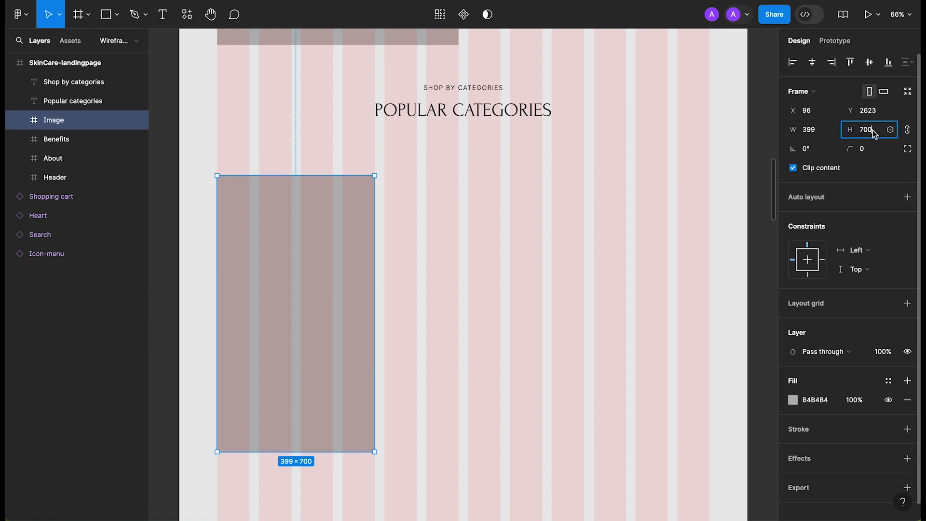
pyautogui.write('600')
pyautogui.press('Return')
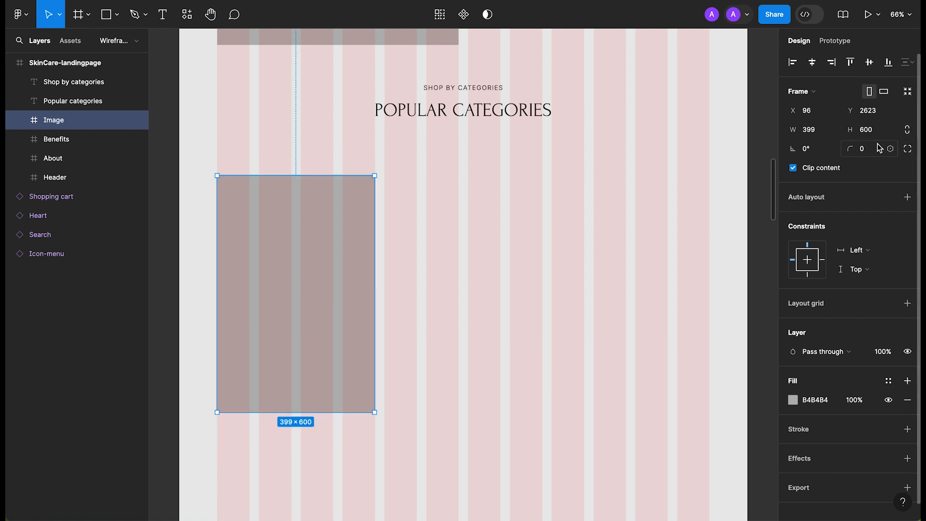
pyautogui.click(890, 148)
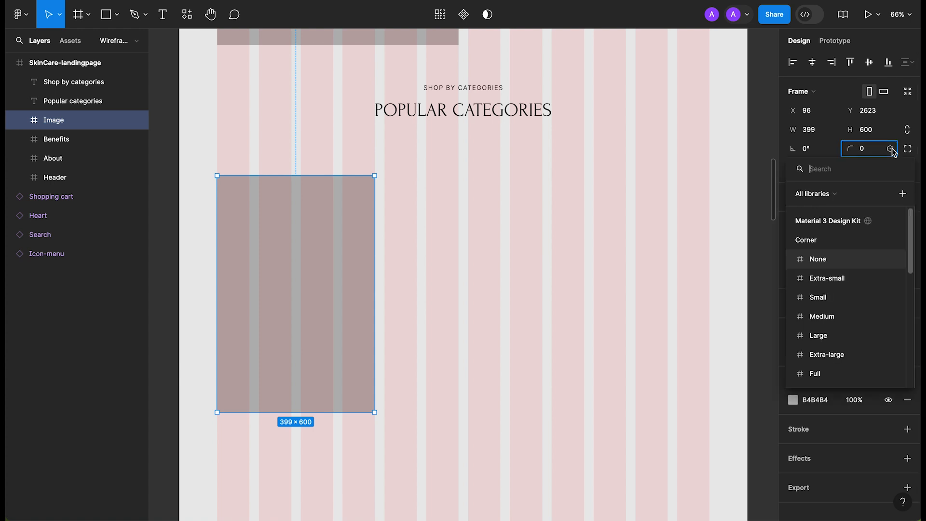
pyautogui.click(815, 374)
pyautogui.click(527, 349)
# Duplicate the Popular categories heading with its SHOP BY CATEGORIES label and place the copies just below the Image, starting at X 96.
pyautogui.scroll(3, 393, 226)
pyautogui.click(531, 78)
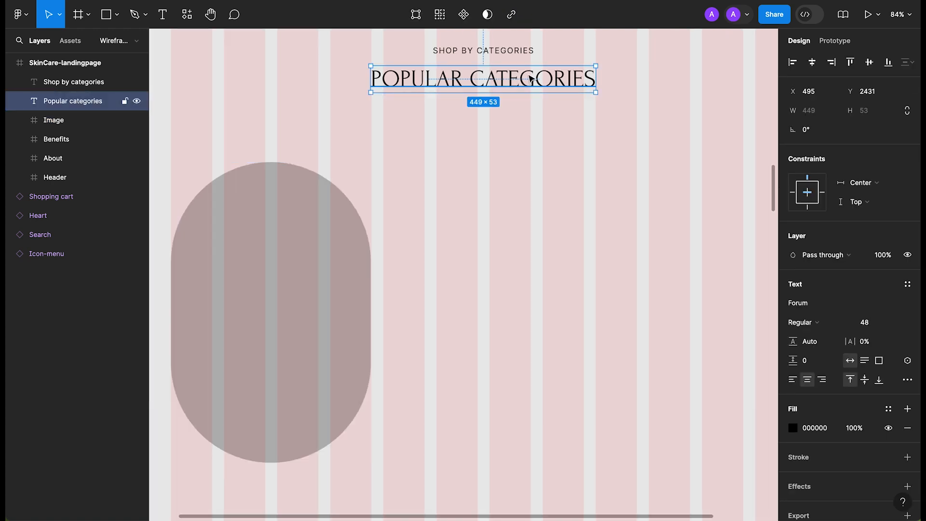
pyautogui.keyDown('shift'); pyautogui.click(501, 48); pyautogui.keyUp('shift')
pyautogui.keyDown('alt'); pyautogui.moveTo(537, 79); pyautogui.dragTo(352, 509); pyautogui.keyUp('alt')
pyautogui.scroll(-4, 383, 420)
pyautogui.moveTo(355, 423); pyautogui.dragTo(524, 416)
pyautogui.click(656, 265)
pyautogui.scroll(-5, 656, 266)
pyautogui.moveTo(630, 240); pyautogui.dragTo(492, 437)
pyautogui.scroll(5, 502, 204)
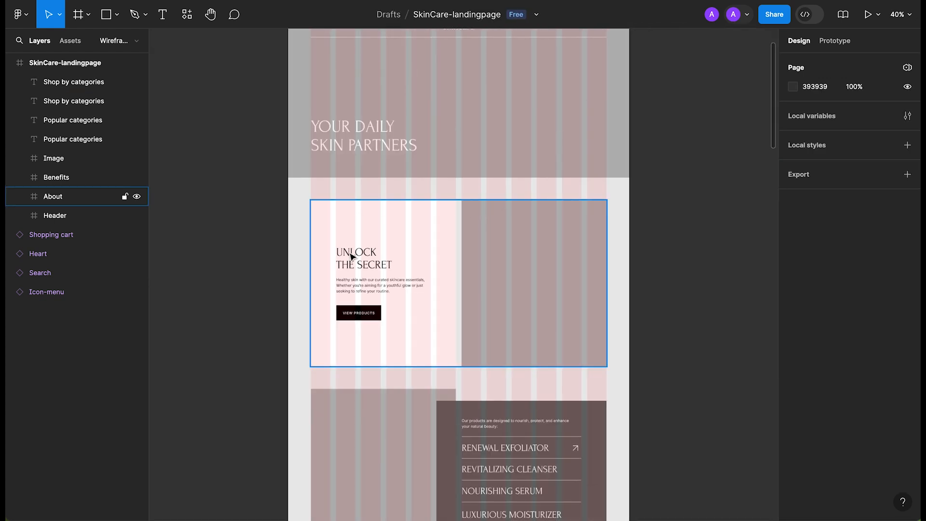
pyautogui.scroll(-5, 466, 273)
pyautogui.scroll(-5, 501, 270)
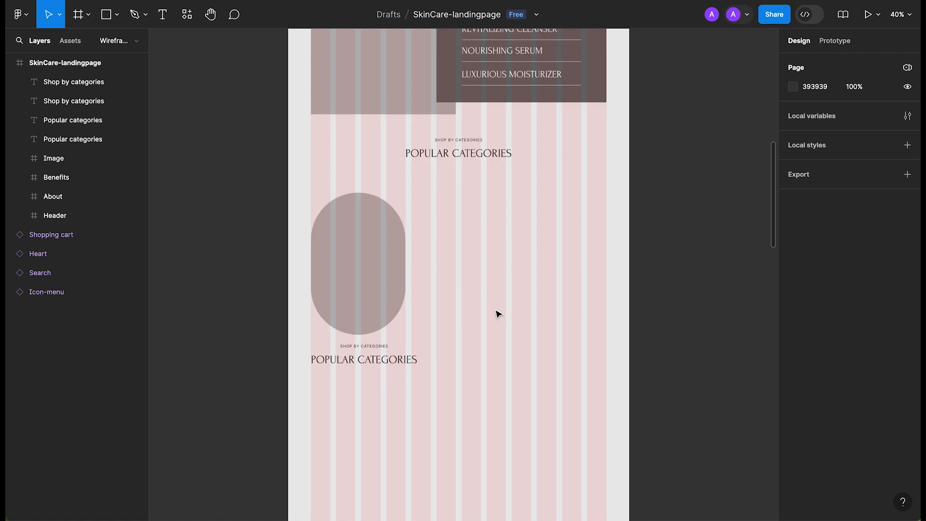
pyautogui.scroll(5, 345, 269)
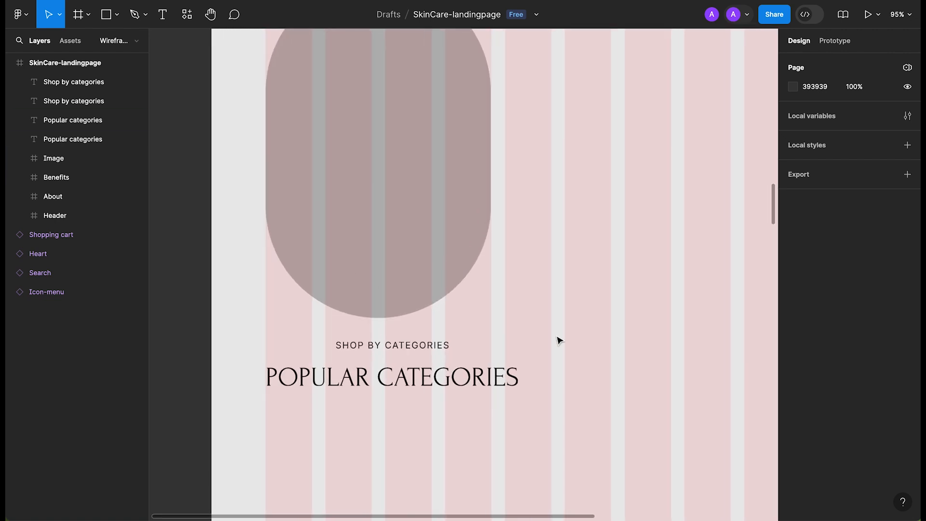
# Set the font size of the heading copy below the Image to 24.
pyautogui.click(368, 383)
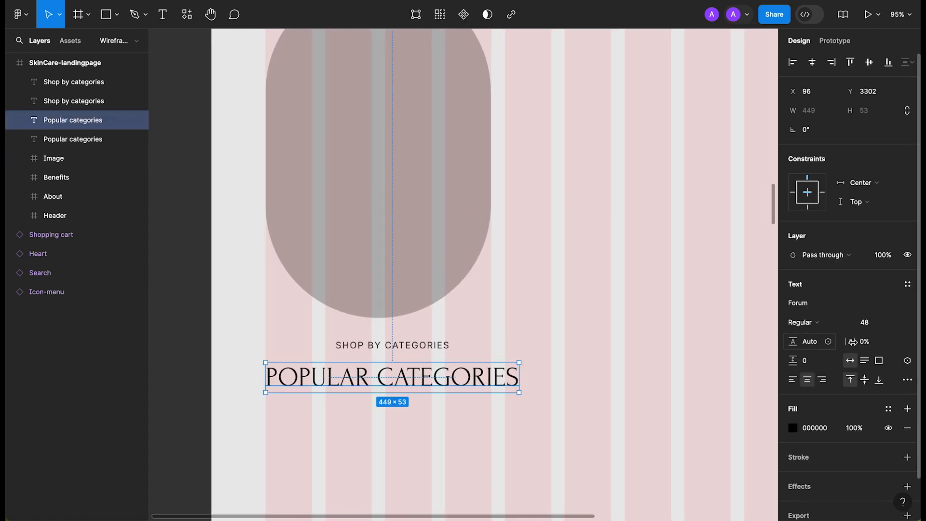
pyautogui.click(875, 327)
pyautogui.write('24')
pyautogui.press('Return')
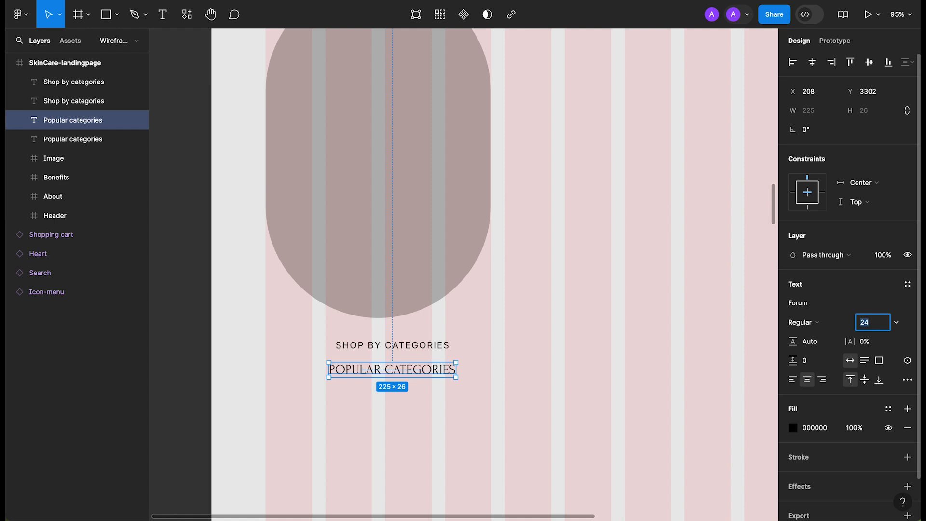
pyautogui.click(423, 385)
# Set the copied label's letter spacing to 0%, remove its uppercase setting, and make it Bold.
pyautogui.click(396, 348)
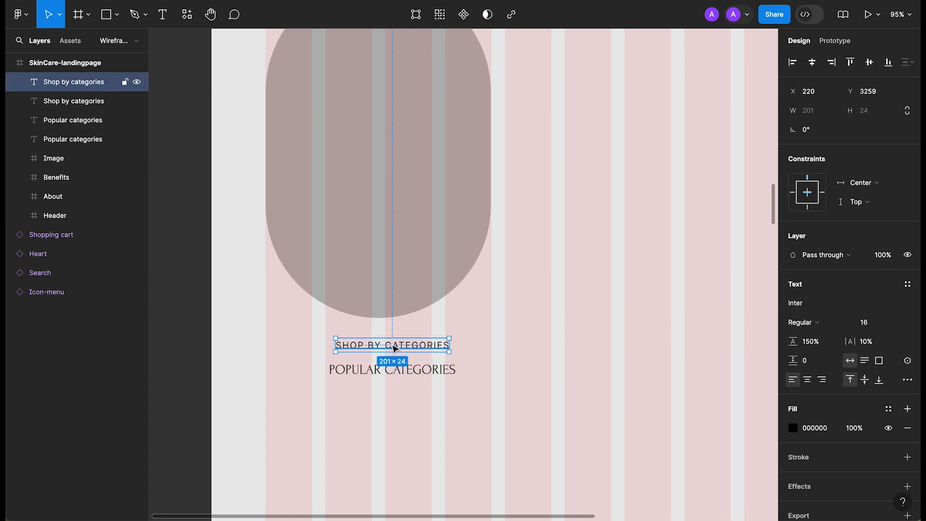
pyautogui.click(865, 342)
pyautogui.write('0')
pyautogui.press('Return')
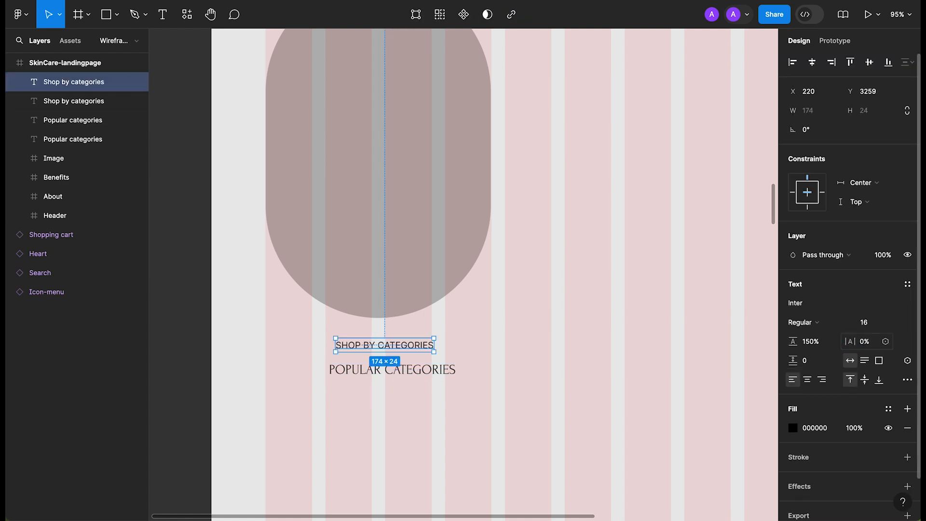
pyautogui.click(907, 380)
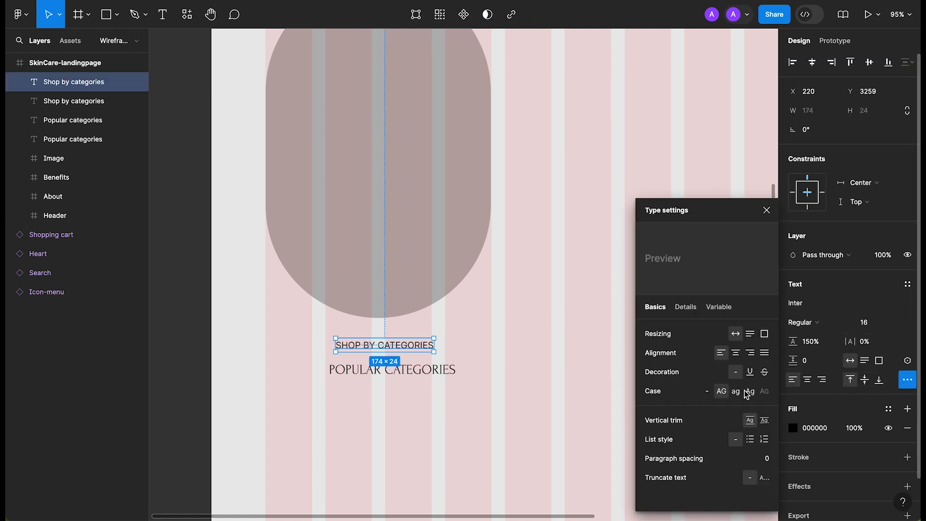
pyautogui.click(707, 391)
pyautogui.click(766, 210)
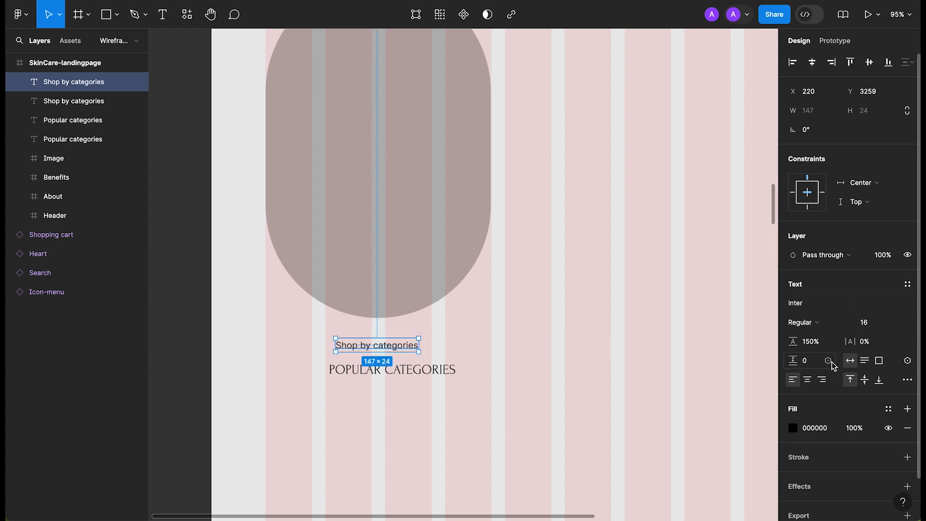
pyautogui.click(813, 324)
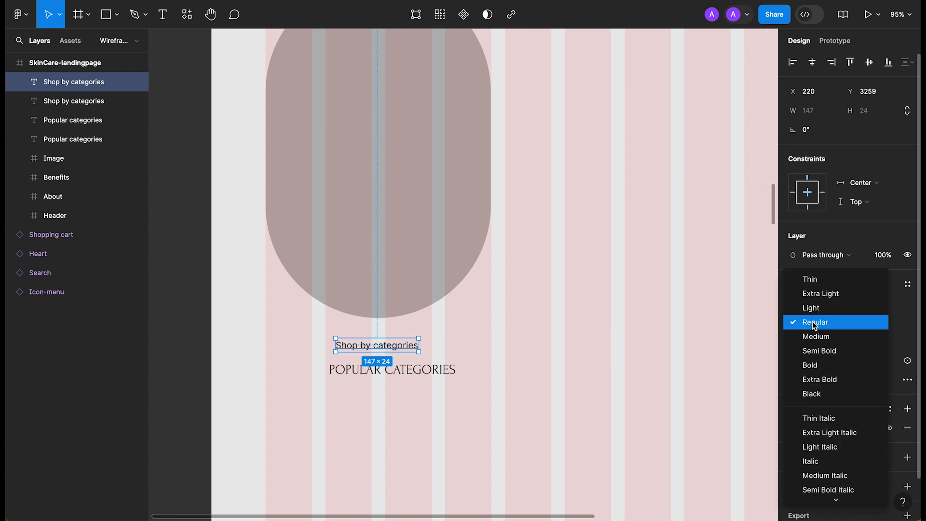
pyautogui.click(817, 359)
# Place the bold label closely beneath the copied heading and centre both horizontally on the Image.
pyautogui.moveTo(390, 350); pyautogui.dragTo(390, 401)
pyautogui.keyDown('shift'); pyautogui.click(391, 370); pyautogui.keyUp('shift')
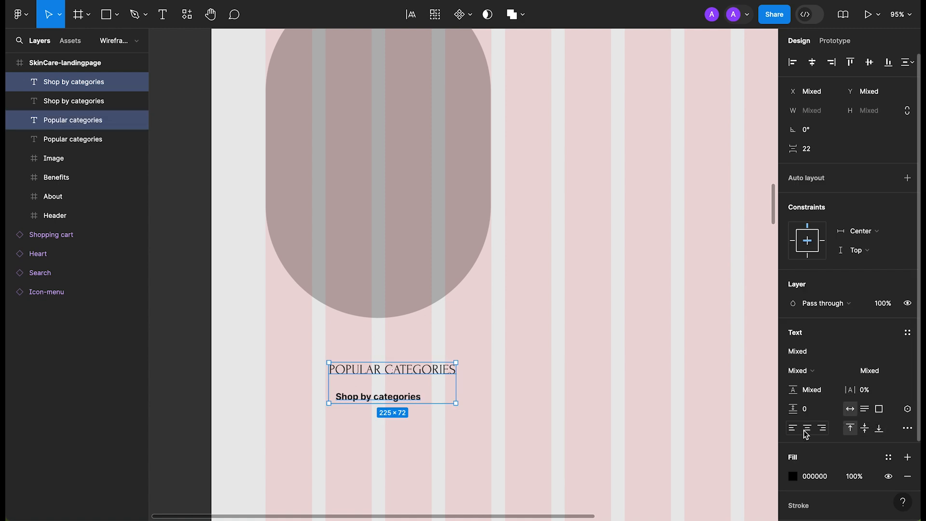
pyautogui.keyDown('shift'); pyautogui.click(434, 273); pyautogui.keyUp('shift')
pyautogui.click(812, 62)
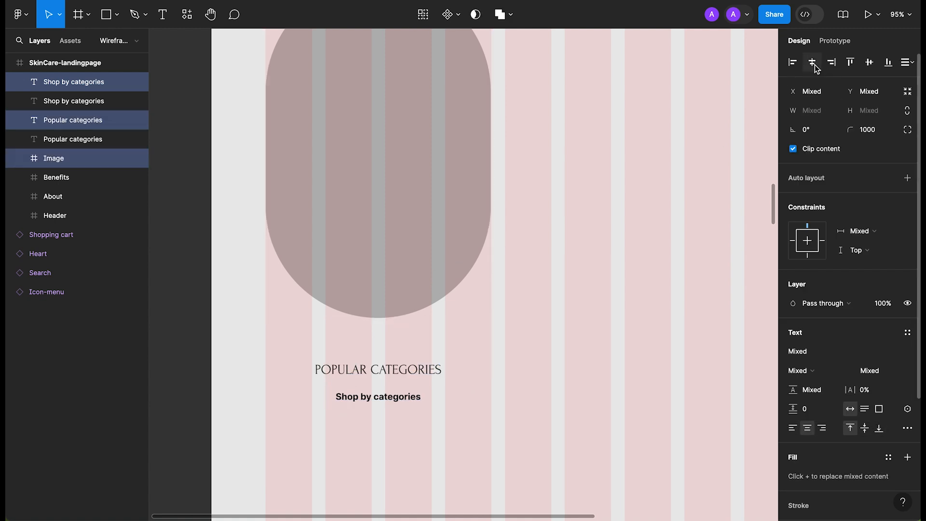
pyautogui.click(583, 306)
pyautogui.moveTo(380, 398); pyautogui.dragTo(405, 362)
pyautogui.keyDown('shift'); pyautogui.click(405, 372); pyautogui.keyUp('shift')
# Replace the copied heading's text with "Product 1" and the bold label's text with "$9.00".
pyautogui.doubleClick(406, 362)
pyautogui.press('BackSpace')
pyautogui.write('Product 1')
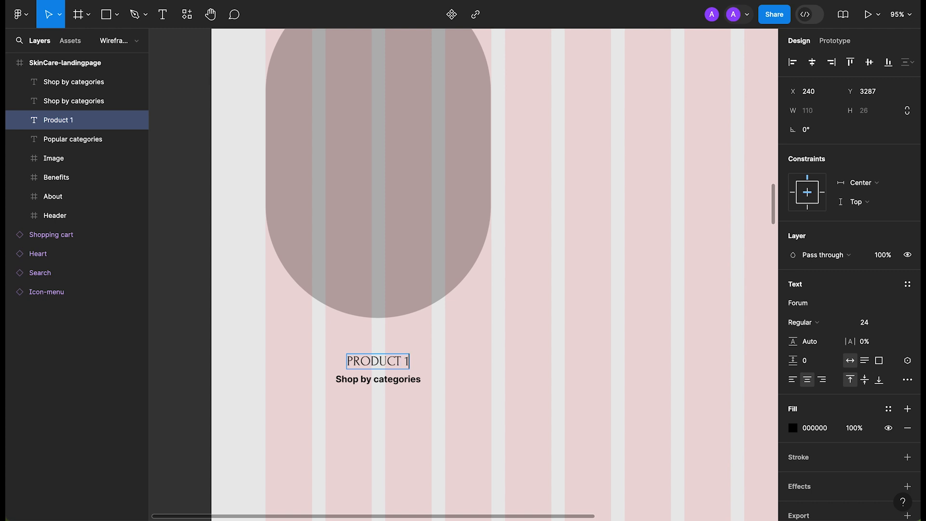
pyautogui.press('Escape')
pyautogui.doubleClick(378, 379)
pyautogui.write('$')
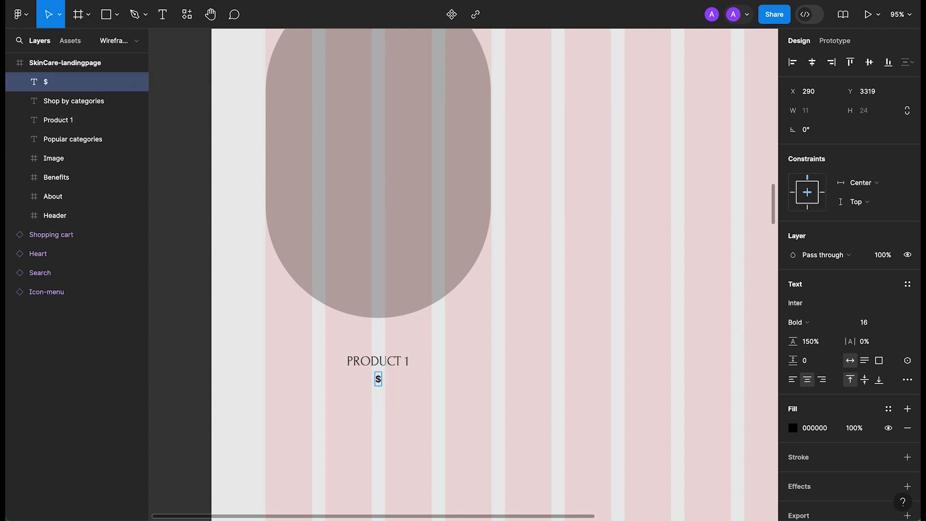
pyautogui.write('9.00')
pyautogui.press('Escape')
pyautogui.press('Escape')
# Move the product name and price up together to 40 px below the Image.
pyautogui.moveTo(469, 425); pyautogui.dragTo(340, 360)
pyautogui.press('alt')
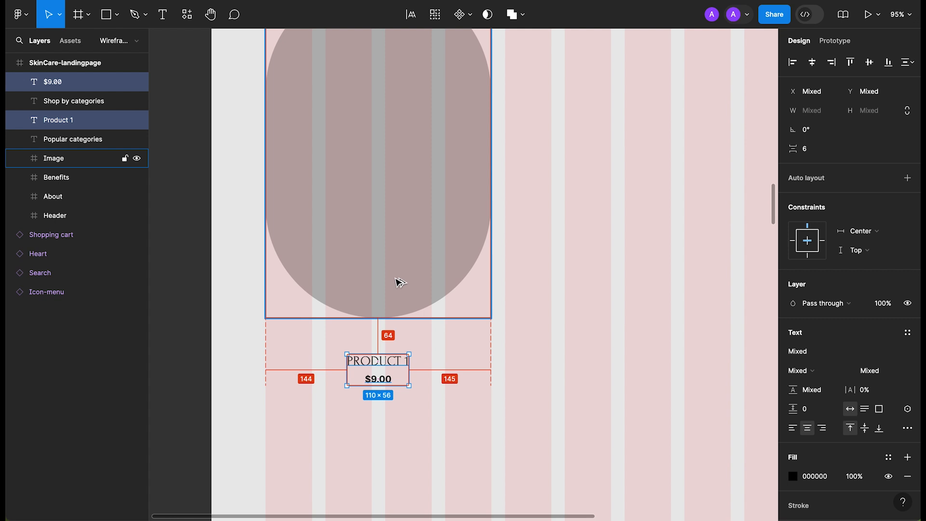
pyautogui.hotkey('shift', 'Up')
pyautogui.hotkey('shift', 'Up')
pyautogui.hotkey('shift', 'Up')
pyautogui.click(476, 389)
# Move the $9.00 price down 10 px to leave a 16 px gap under the product name.
pyautogui.click(384, 365)
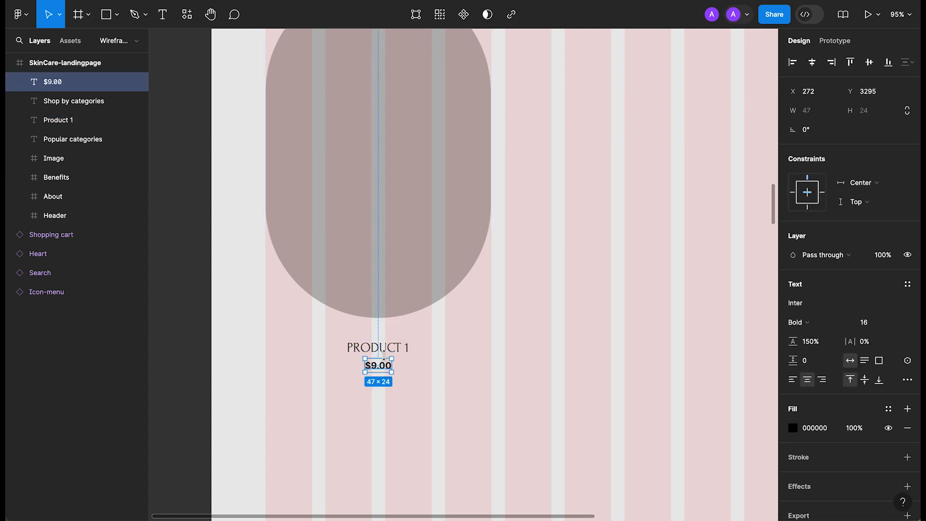
pyautogui.hotkey('shift', 'Down')
pyautogui.press('alt')
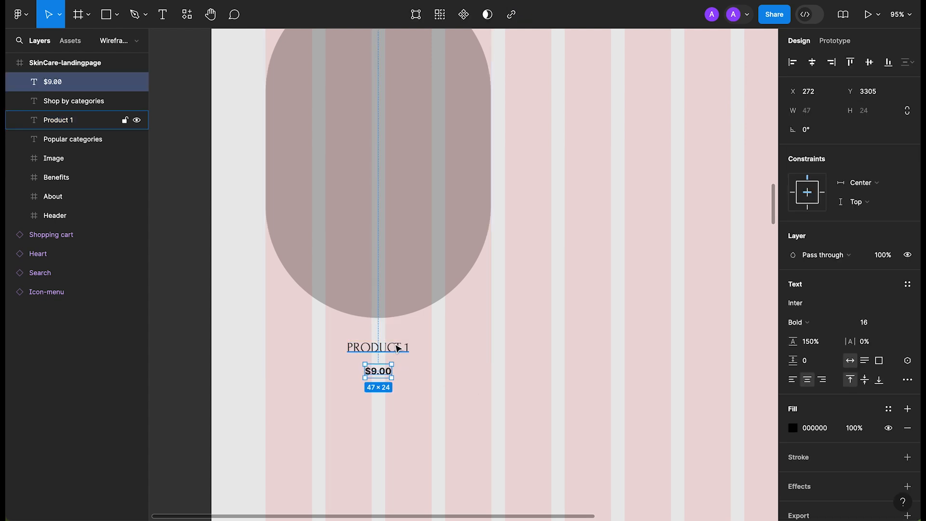
pyautogui.click(530, 389)
# Wrap the product name and price in a frame and rename it Product-info.
pyautogui.scroll(-3, 530, 389)
pyautogui.moveTo(420, 474); pyautogui.dragTo(234, 389)
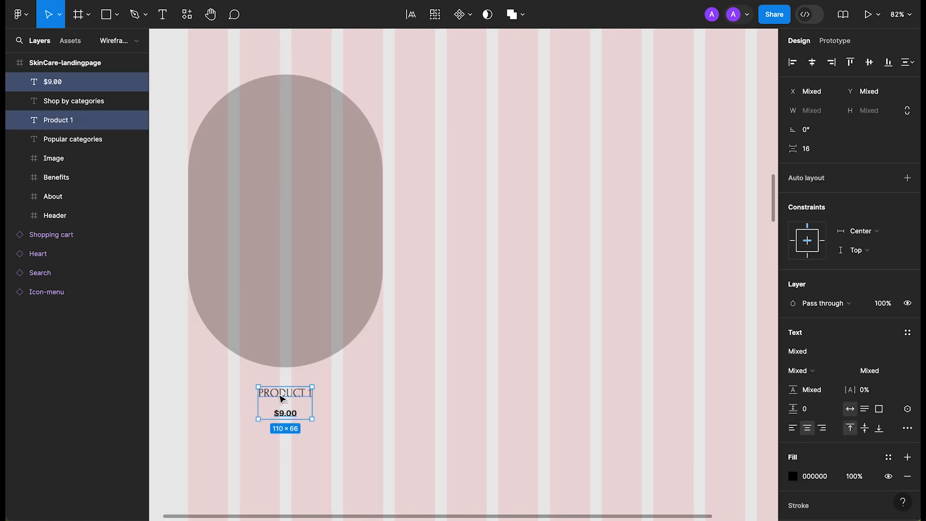
pyautogui.rightClick(282, 398)
pyautogui.click(352, 270)
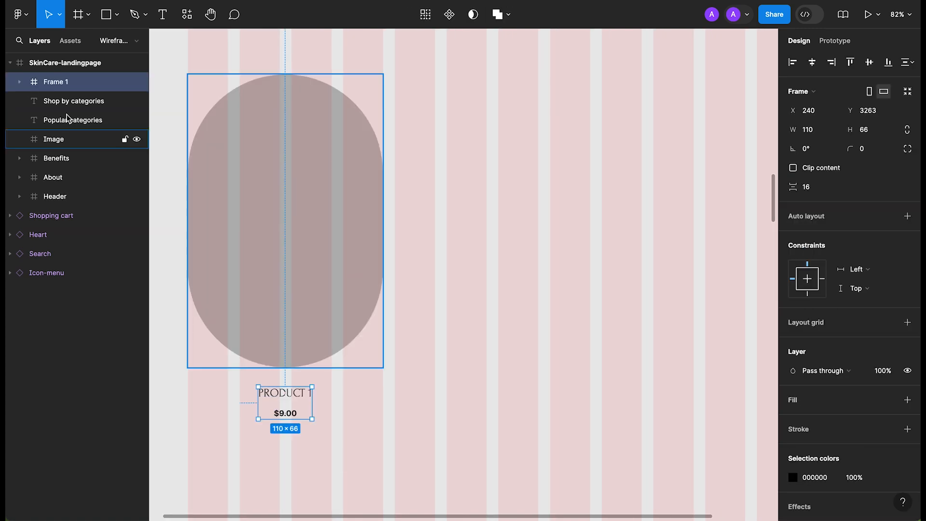
pyautogui.doubleClick(57, 82)
pyautogui.write('Product-in')
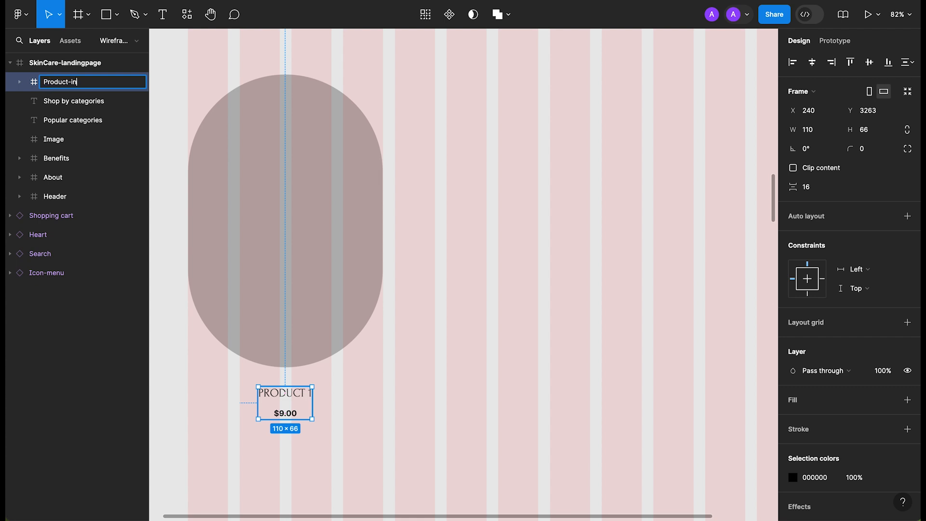
# Move the Image layer above Product-info in the layer order and wrap both in one frame.
pyautogui.click(68, 139)
pyautogui.moveTo(56, 139); pyautogui.dragTo(59, 71)
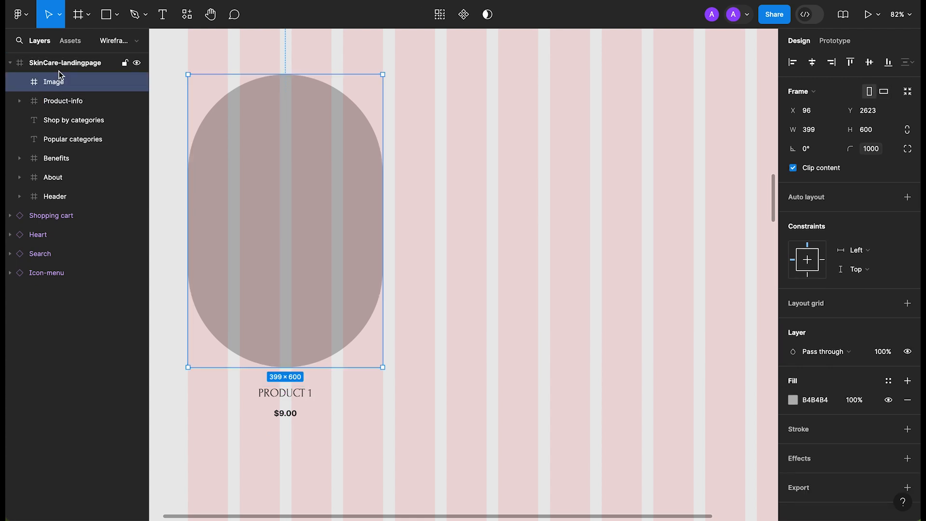
pyautogui.keyDown('shift'); pyautogui.click(53, 100); pyautogui.keyUp('shift')
pyautogui.rightClick(310, 224)
pyautogui.click(360, 247)
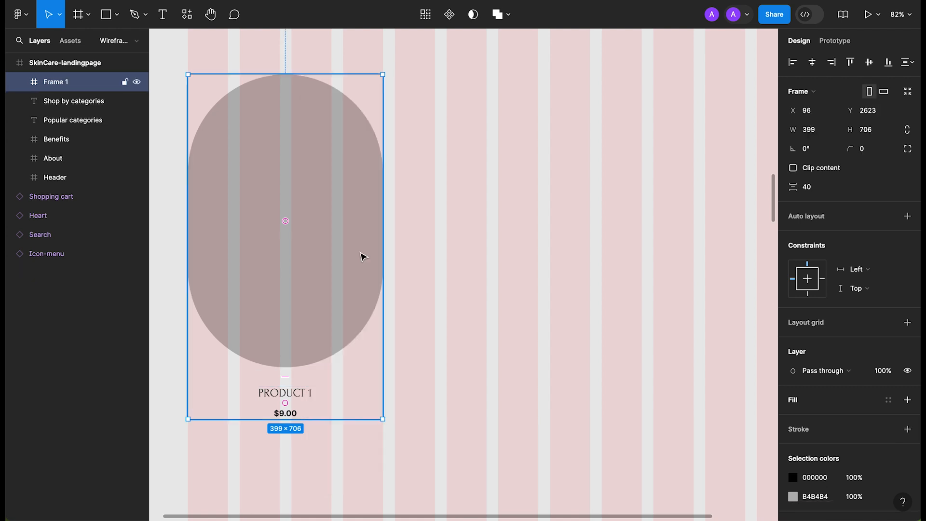
# Rename the frame holding the Image and Product-info to Product-1.
pyautogui.doubleClick(64, 83)
pyautogui.write('Product-1')
pyautogui.press('Return')
pyautogui.press('Escape')
# Duplicate the Product-1 card into the middle four columns at X 520 and rename the copy Product-2.
pyautogui.click(313, 220)
pyautogui.moveTo(291, 226); pyautogui.dragTo(482, 241)
pyautogui.press('super+r')
pyautogui.press('BackSpace')
pyautogui.write('2')
pyautogui.press('Return')
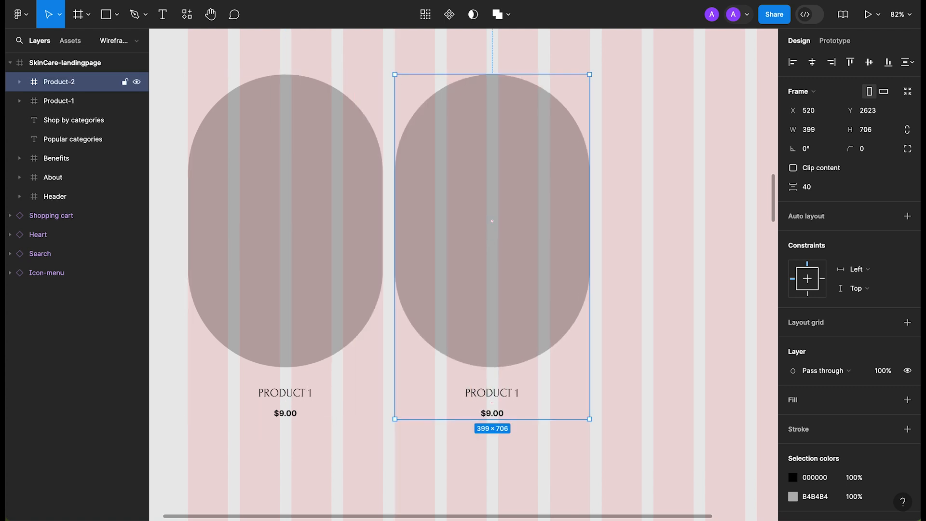
# Duplicate the Product-2 card into the last four columns and rename the copy Product-3.
pyautogui.hotkey('ctrl', 'd')
pyautogui.hscroll(3, 544, 233)
pyautogui.moveTo(492, 232); pyautogui.dragTo(510, 232)
pyautogui.doubleClick(66, 85)
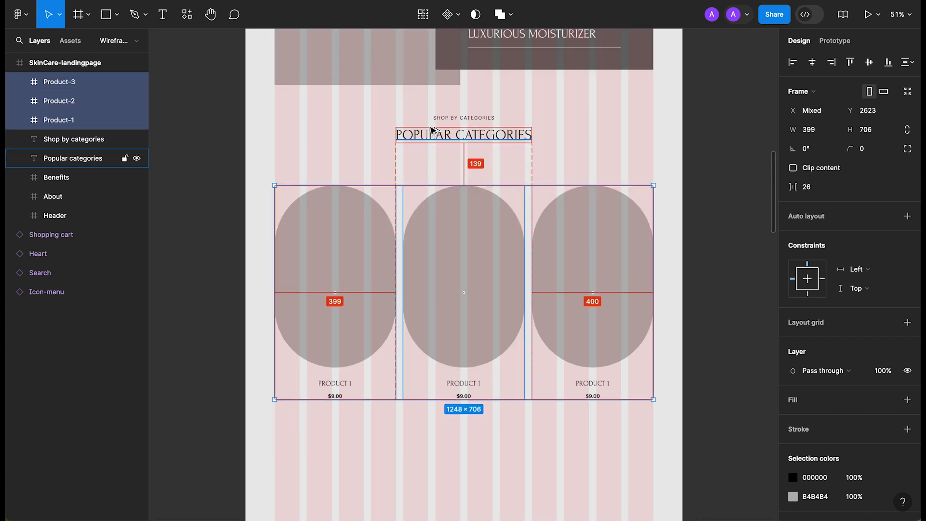
# Move the three product cards up together to about 80 px below the Popular categories heading.
pyautogui.press('Up')
pyautogui.press('Up')
pyautogui.press('Up')
pyautogui.press('Up')
pyautogui.press('Up')
pyautogui.press('Up')
pyautogui.press('Up')
pyautogui.press('Up')
pyautogui.press('Up')
pyautogui.press('Up')
pyautogui.press('Up')
pyautogui.press('Up')
pyautogui.press('Up')
pyautogui.press('Up')
pyautogui.press('Up')
pyautogui.press('Up')
pyautogui.press('Up')
pyautogui.press('Up')
pyautogui.press('Up')
pyautogui.press('Up')
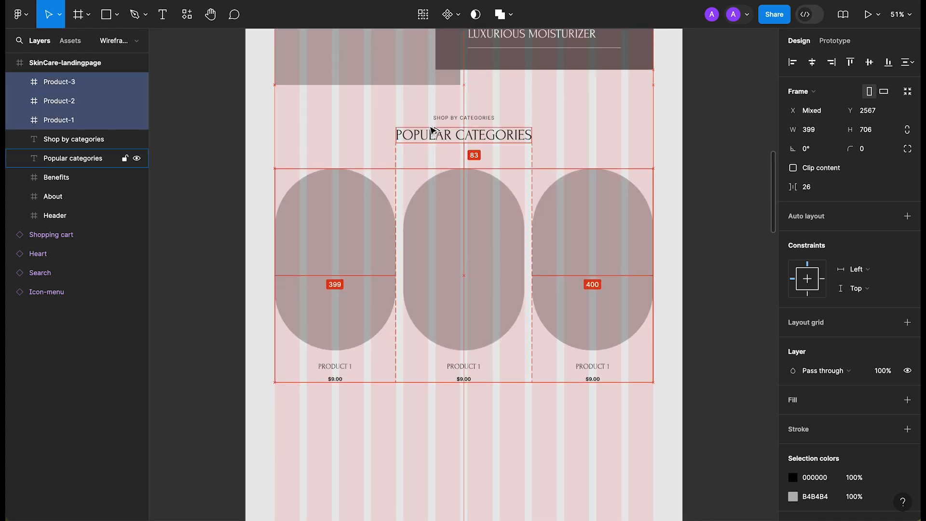
pyautogui.click(682, 143)
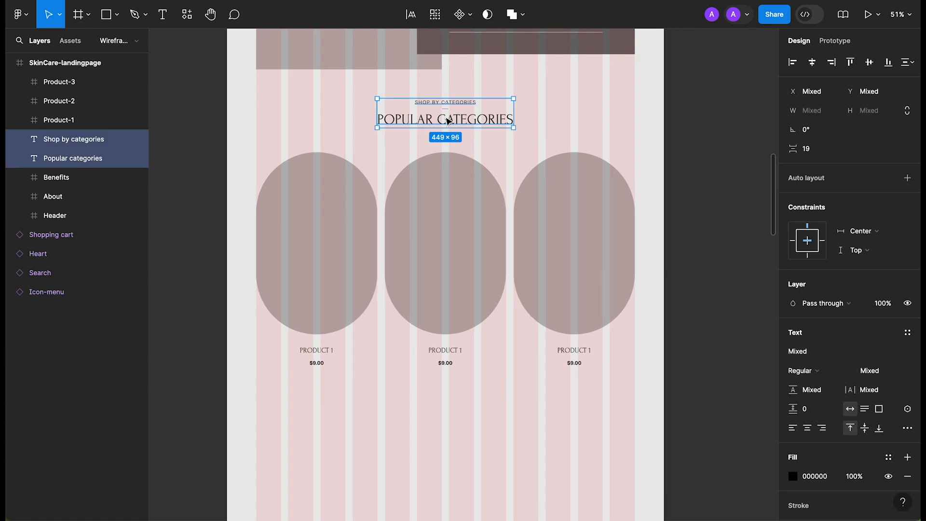
# Wrap the SHOP BY CATEGORIES label and the Popular categories heading in a frame and rename it Title.
pyautogui.rightClick(447, 121)
pyautogui.click(477, 266)
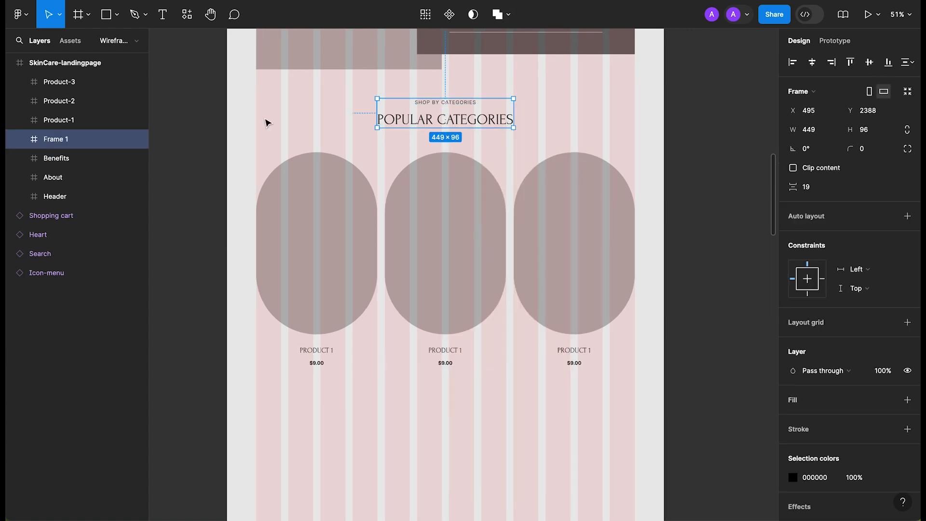
pyautogui.doubleClick(53, 140)
pyautogui.click(622, 438)
# Wrap the Title frame and the three product cards in one frame and rename it Popular.
pyautogui.moveTo(690, 443); pyautogui.dragTo(267, 104)
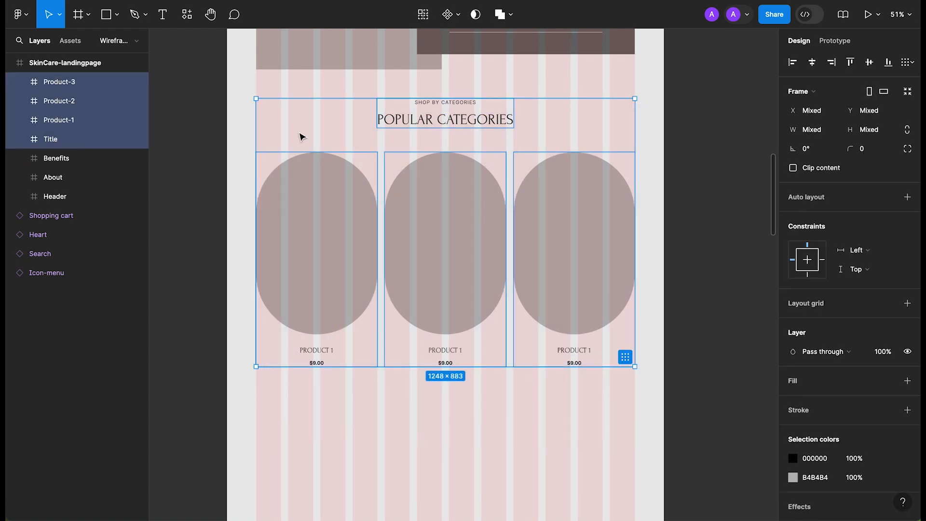
pyautogui.rightClick(444, 125)
pyautogui.click(492, 246)
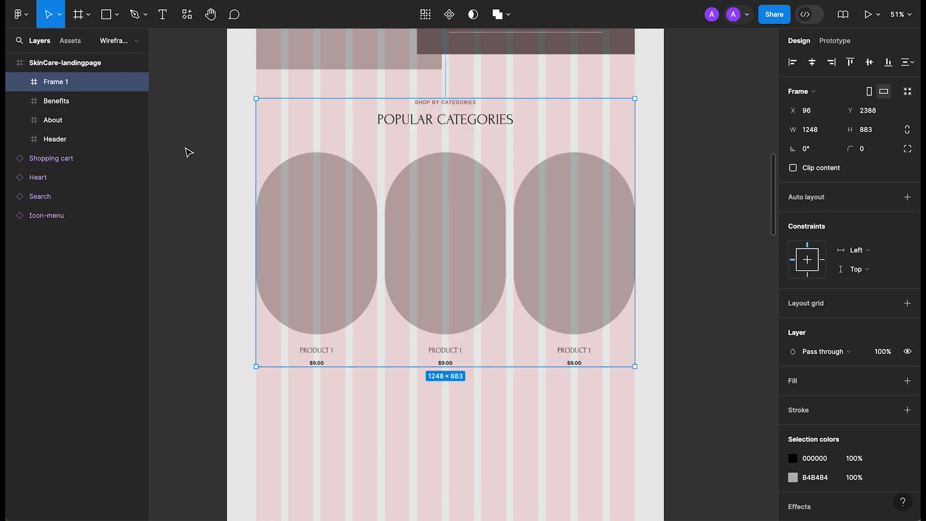
pyautogui.doubleClick(67, 83)
pyautogui.write('Pro')
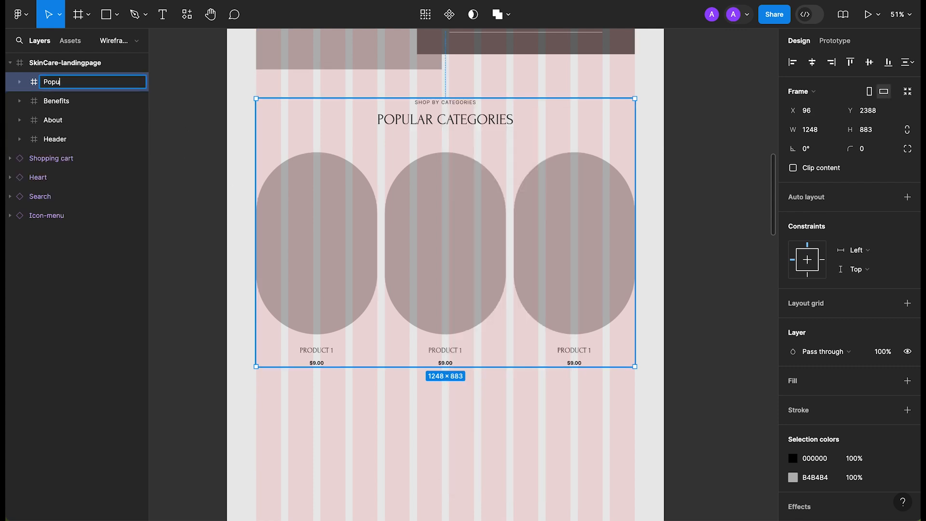
pyautogui.write('lar')
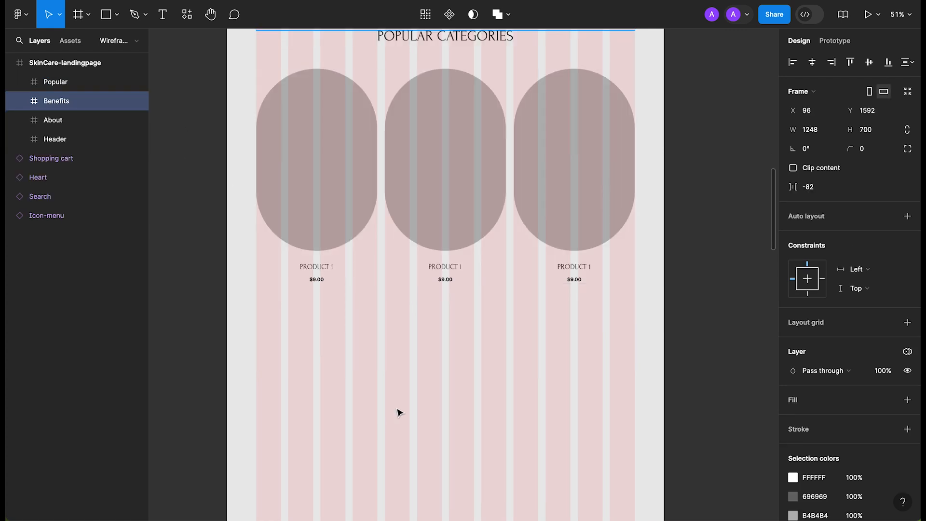
# Add a full-width 1440 × 700 frame to the landing page below the three product cards.
pyautogui.press('Escape')
pyautogui.scroll(2, 386, 378)
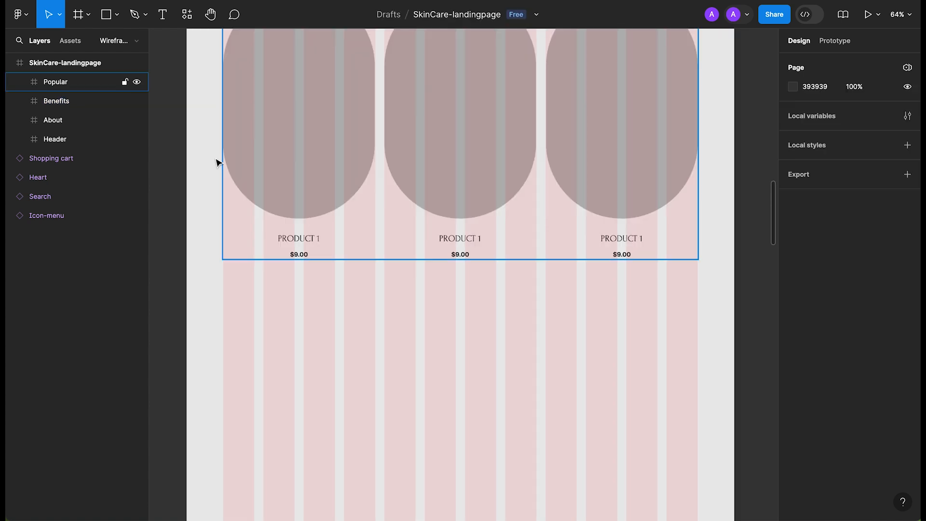
pyautogui.click(86, 17)
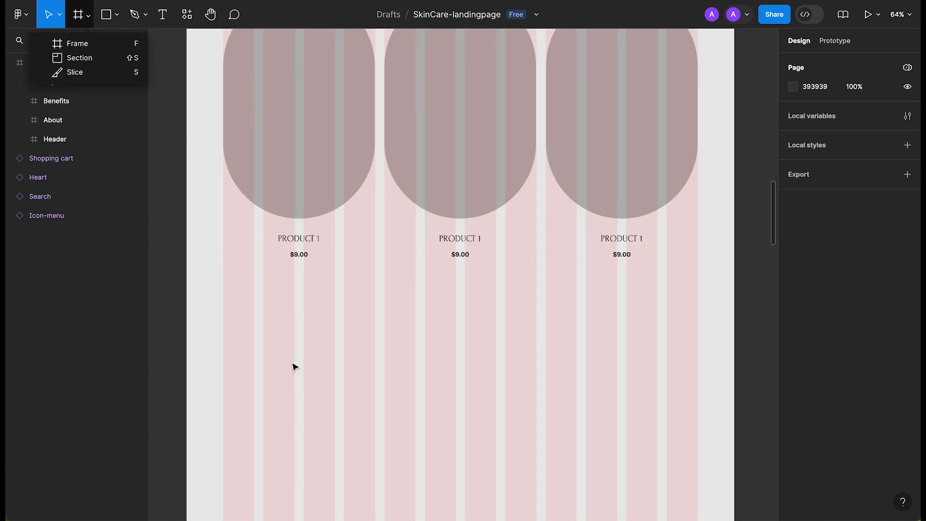
pyautogui.click(77, 41)
pyautogui.moveTo(196, 296); pyautogui.dragTo(558, 447)
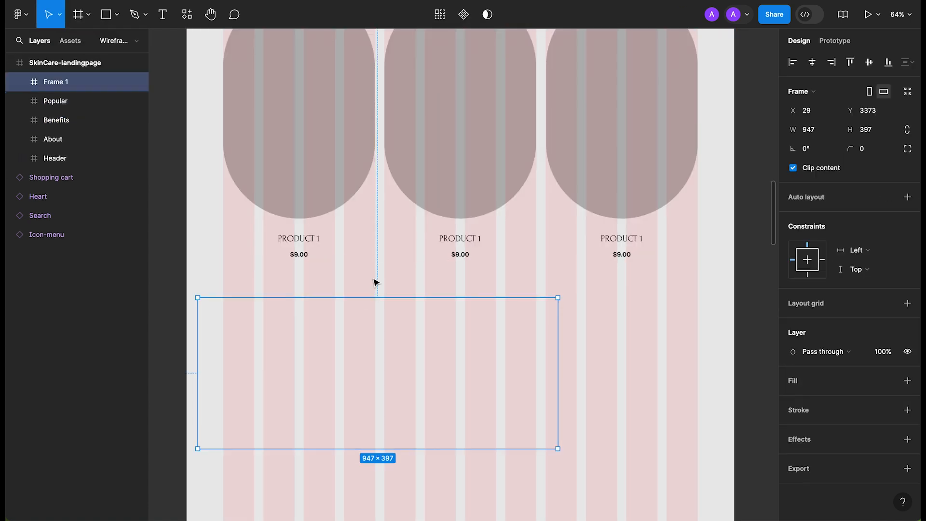
pyautogui.scroll(-3, 374, 281)
pyautogui.moveTo(545, 366); pyautogui.dragTo(733, 448)
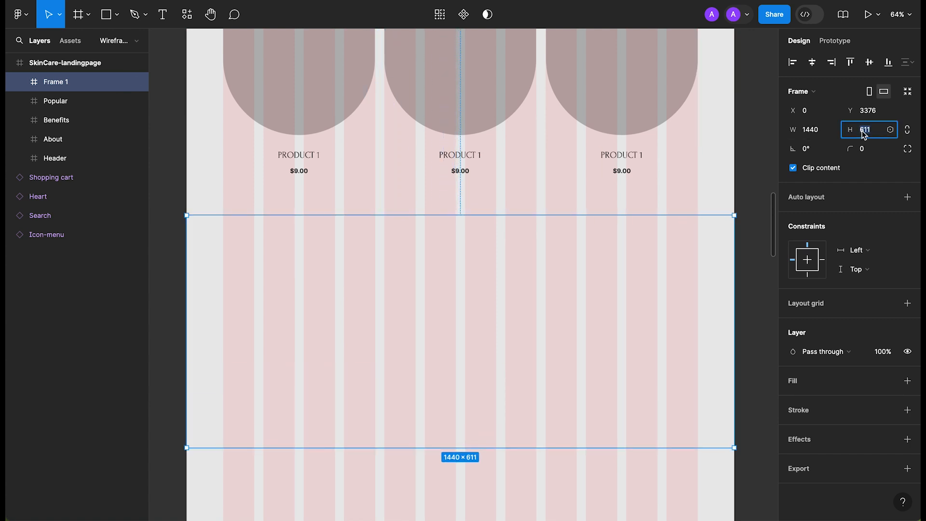
pyautogui.press('Return')
# Fill the new frame with the header's grey, B4B4B4, by sampling the header background.
pyautogui.scroll(15, 555, 273)
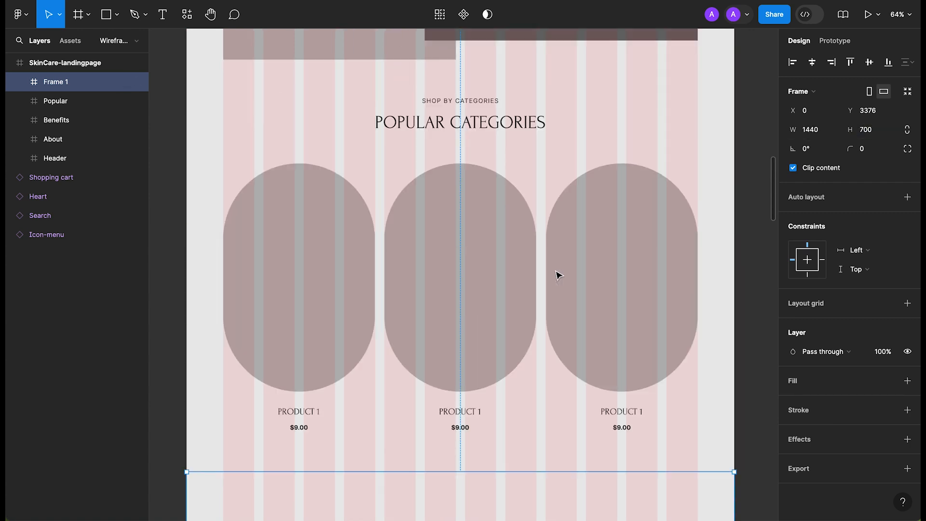
pyautogui.scroll(5, 481, 272)
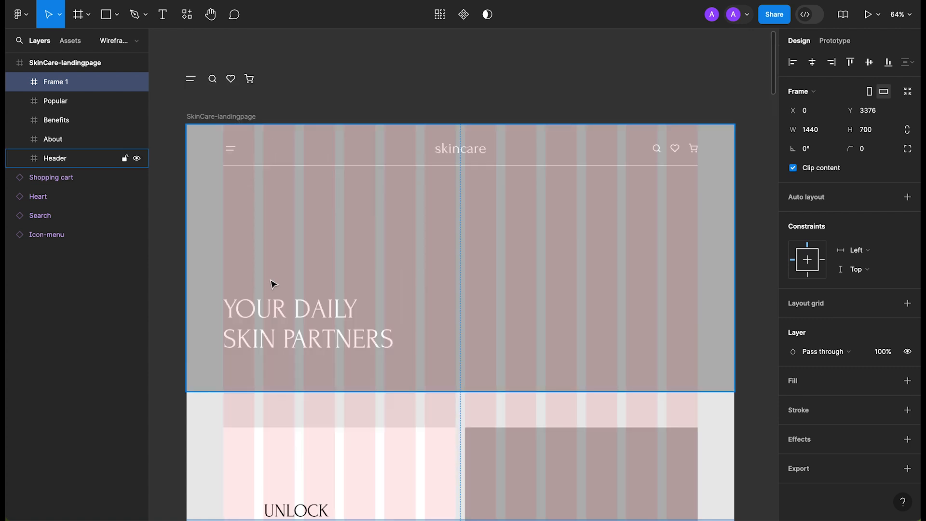
pyautogui.press('i')
pyautogui.click(220, 237)
pyautogui.scroll(-15, 221, 260)
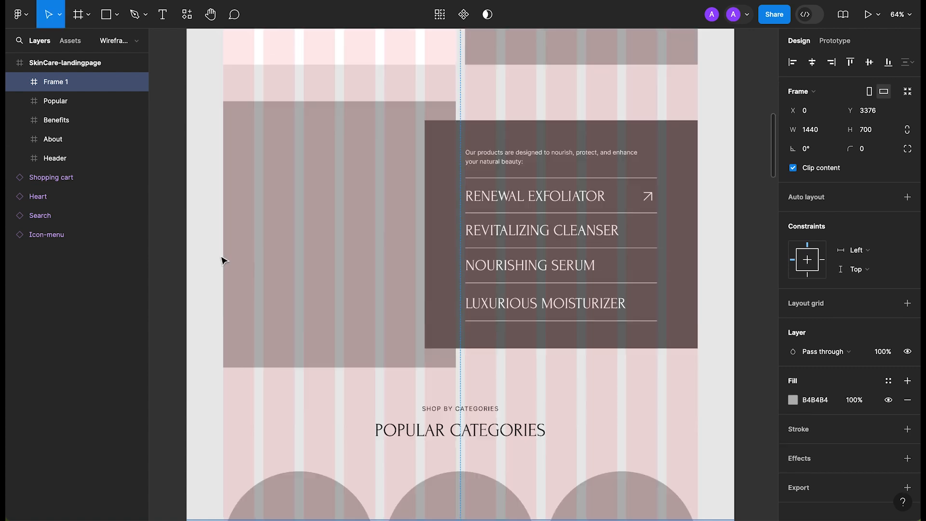
# Set the grey frame's height to 600.
pyautogui.scroll(-15, 223, 260)
pyautogui.scroll(-2, 749, 188)
pyautogui.click(863, 130)
pyautogui.press('BackSpace')
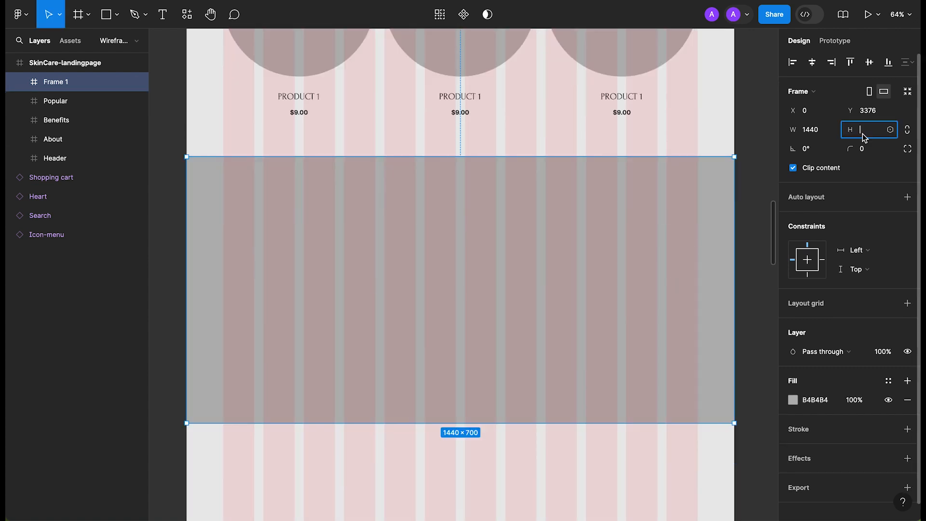
pyautogui.write('600')
pyautogui.press('Return')
pyautogui.press('Escape')
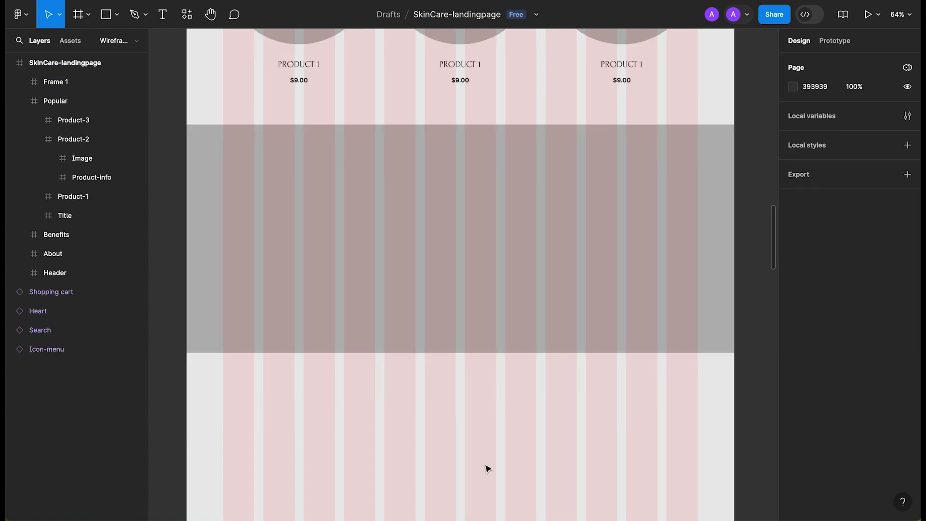
# Copy the Title frame from the Popular section into the grey frame and place it at the left grid margin in the lower half.
pyautogui.scroll(10, 353, 292)
pyautogui.click(440, 321)
pyautogui.scroll(-10, 439, 321)
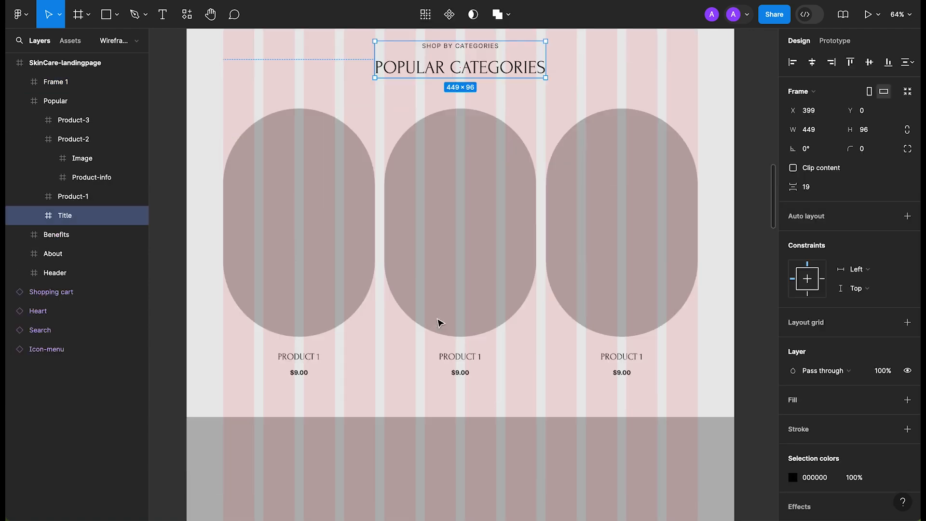
pyautogui.click(402, 290)
pyautogui.hotkey('ctrl', 'v')
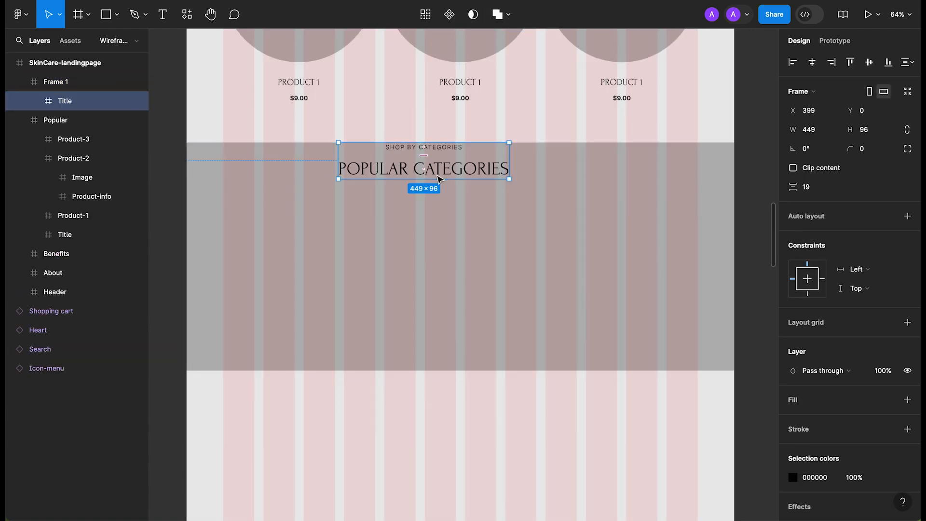
pyautogui.moveTo(443, 177); pyautogui.dragTo(287, 289)
# Change the copied label to "Our top collection" and the heading to "healthy skin with our curated skincare essentials".
pyautogui.doubleClick(325, 289)
pyautogui.doubleClick(278, 289)
pyautogui.write('Our top collection')
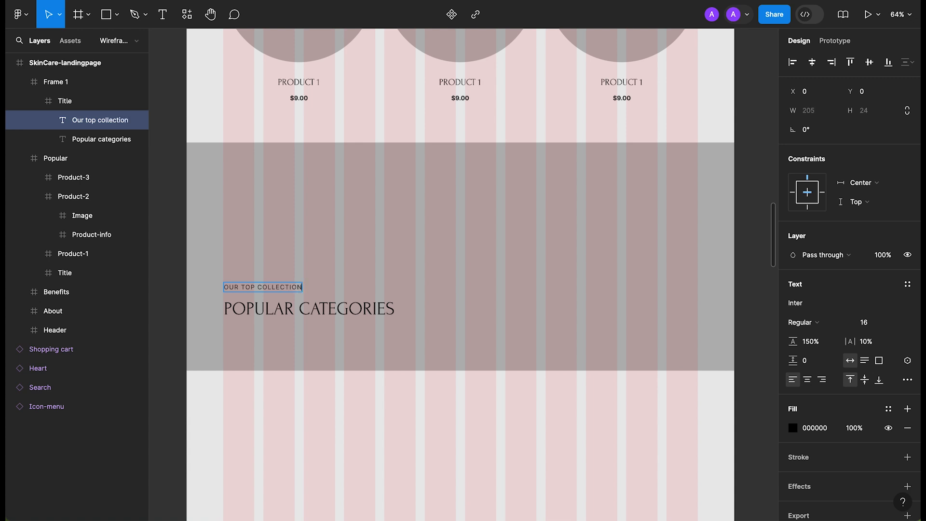
pyautogui.click(283, 309)
pyautogui.click(254, 288)
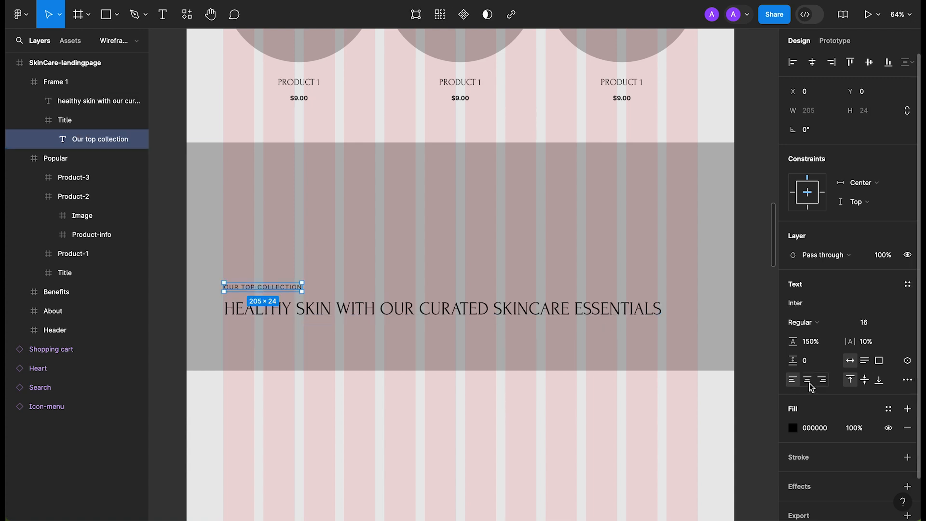
# Narrow the heading's text box to about 663 px so it wraps onto two lines.
pyautogui.click(409, 406)
pyautogui.click(476, 310)
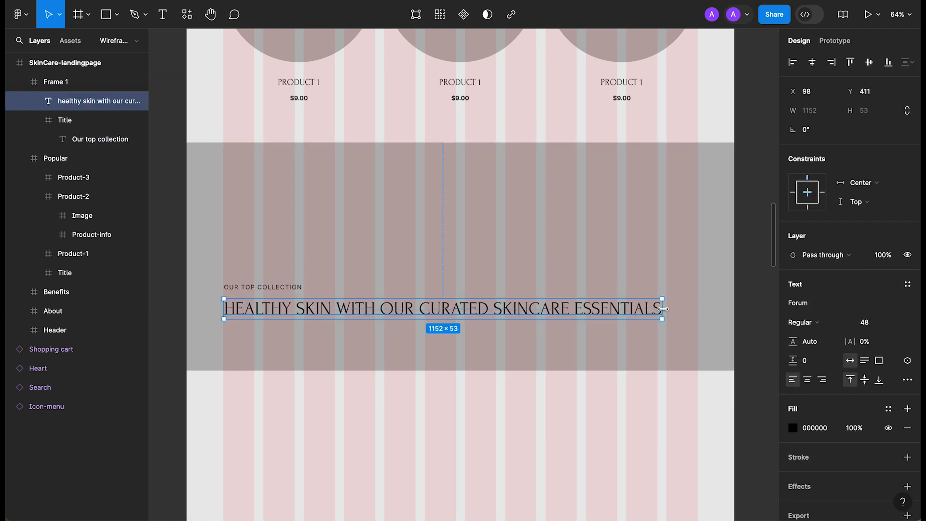
pyautogui.moveTo(658, 308); pyautogui.dragTo(476, 310)
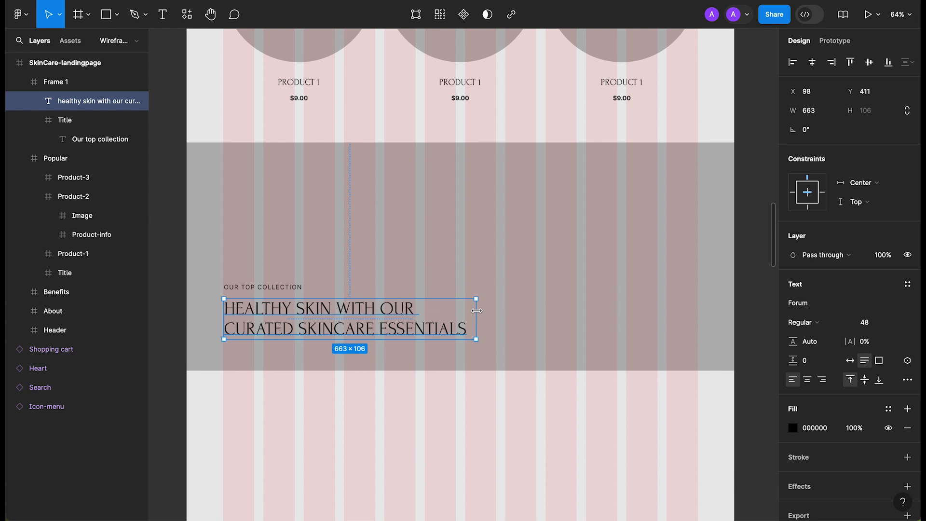
# Move the heading layer into the copied Title frame and resize that frame to fit its contents.
pyautogui.click(72, 120)
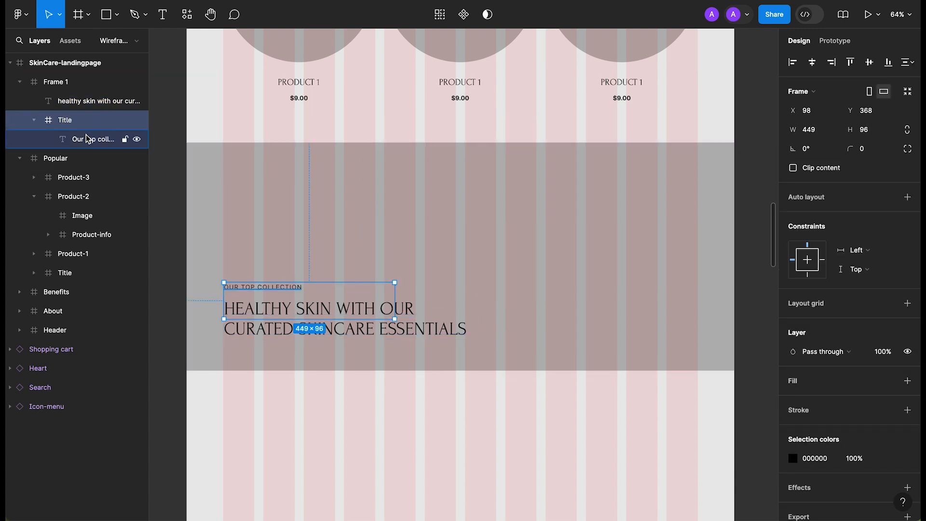
pyautogui.moveTo(87, 101); pyautogui.dragTo(85, 126)
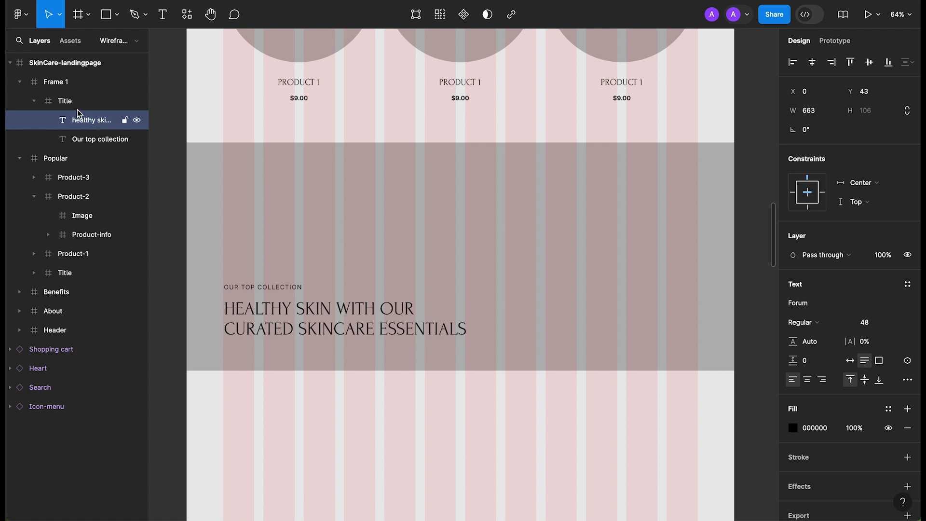
pyautogui.click(66, 102)
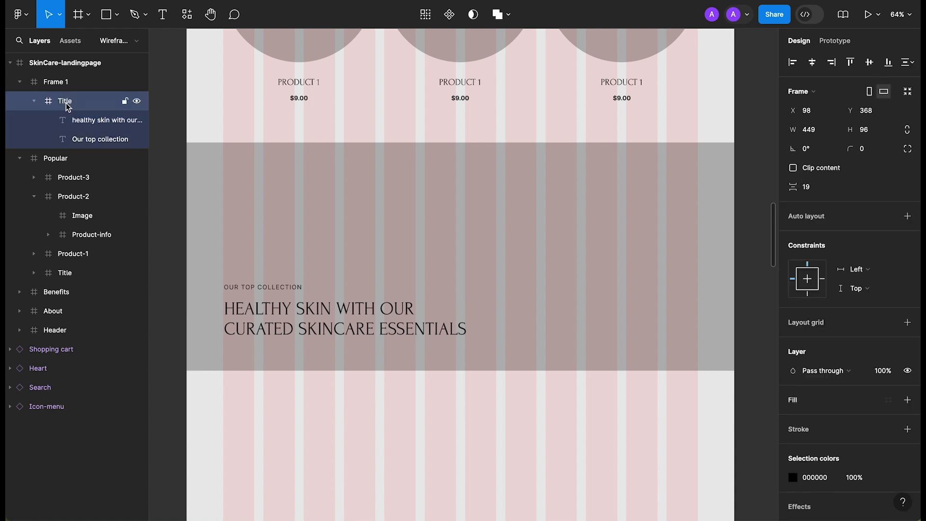
pyautogui.click(908, 95)
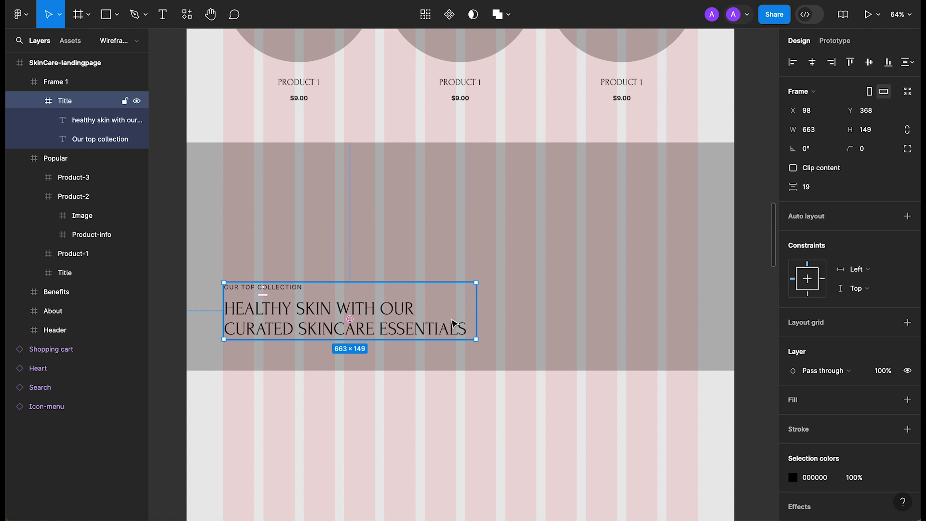
# Copy the About section's View Products button beside the icon components above the page and make the copy a component.
pyautogui.press('Escape')
pyautogui.scroll(10, 361, 304)
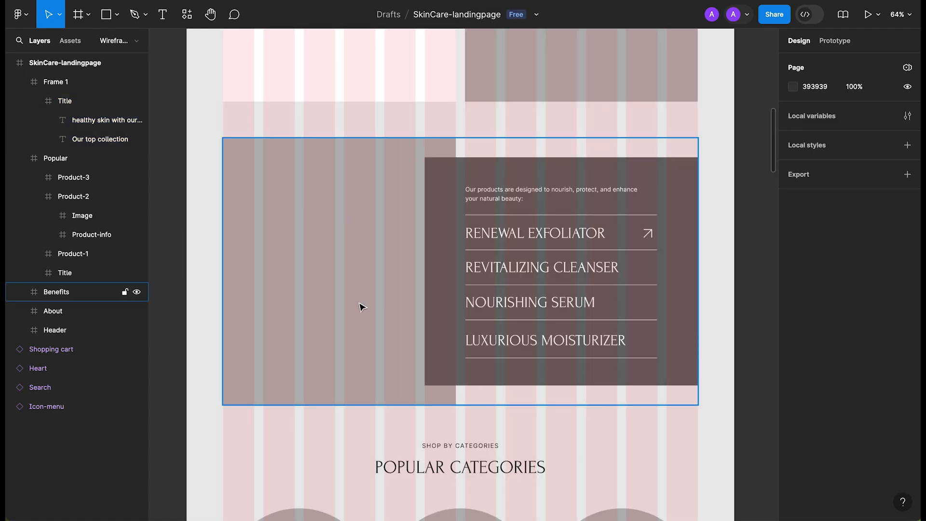
pyautogui.scroll(6, 362, 307)
pyautogui.click(307, 326)
pyautogui.doubleClick(307, 326)
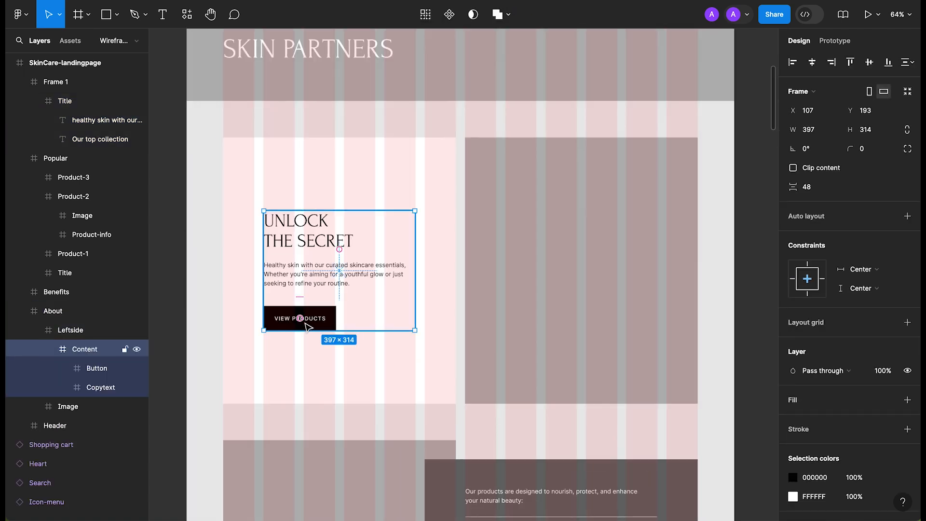
pyautogui.doubleClick(307, 327)
pyautogui.scroll(-2, 307, 327)
pyautogui.scroll(-3, 307, 327)
pyautogui.scroll(5, 306, 333)
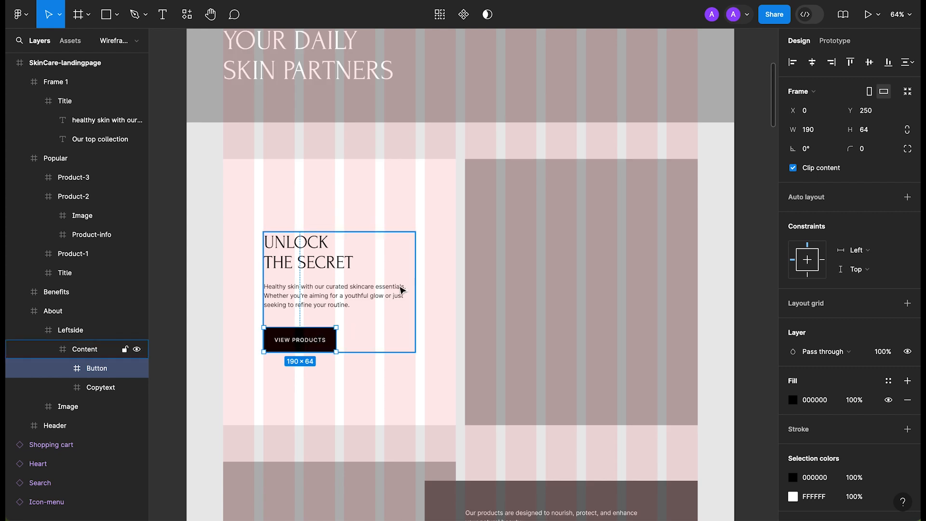
pyautogui.hscroll(-4, 471, 184)
pyautogui.scroll(8, 289, 251)
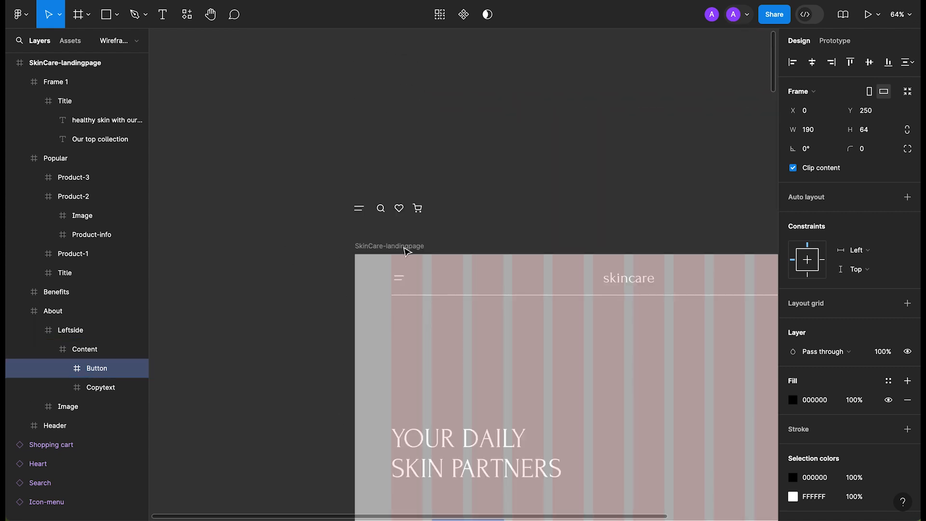
pyautogui.rightClick(484, 194)
pyautogui.click(505, 204)
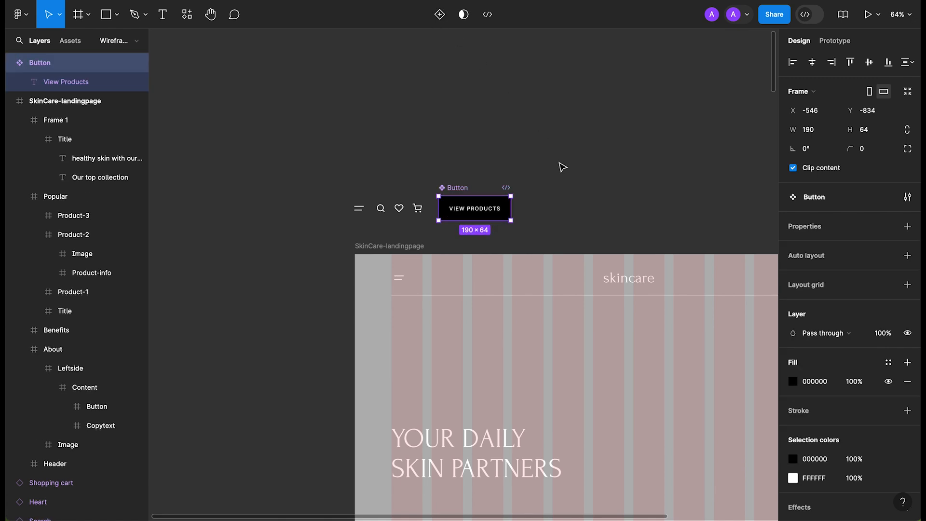
# Replace the About section's original View Products button with an instance of the Button component.
pyautogui.scroll(-13, 528, 269)
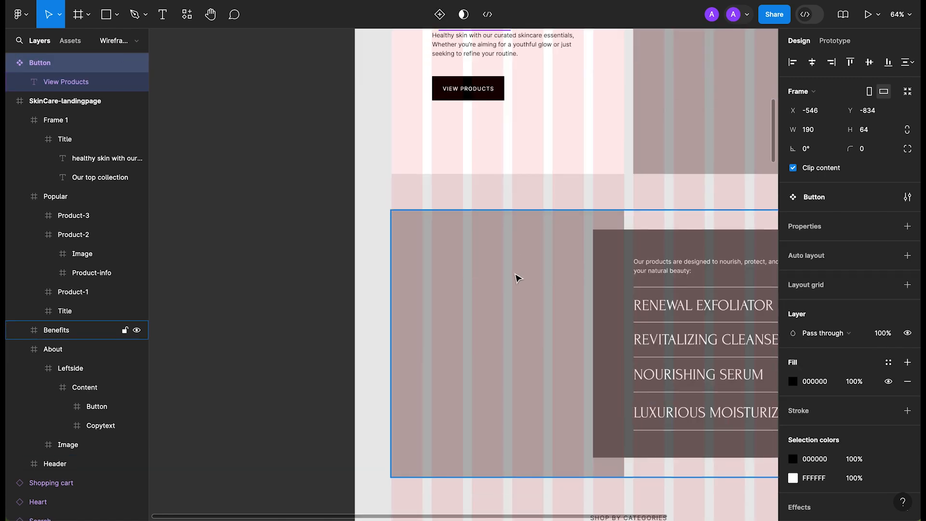
pyautogui.scroll(5, 516, 277)
pyautogui.doubleClick(485, 316)
pyautogui.doubleClick(458, 322)
pyautogui.rightClick(458, 322)
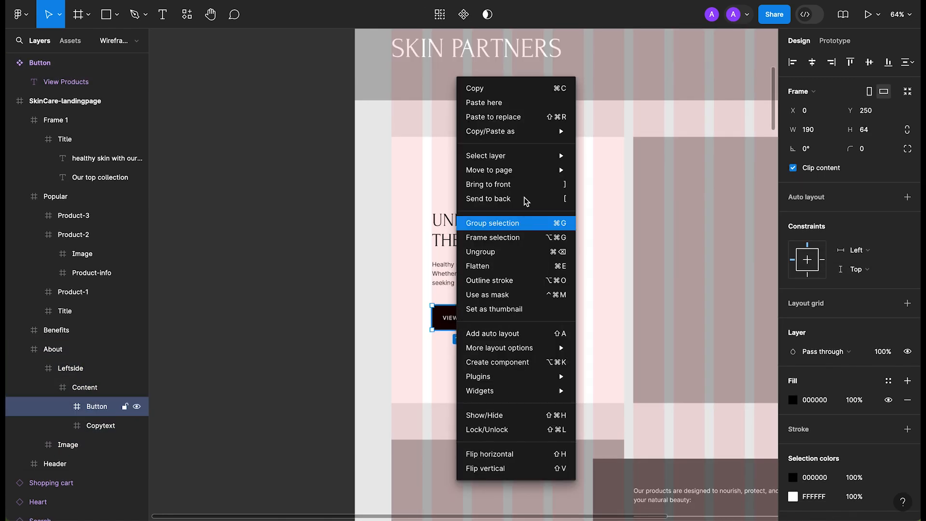
pyautogui.click(527, 118)
pyautogui.click(303, 304)
# Paste a Button instance into the grey frame at the left grid margin and move the Title frame above it.
pyautogui.scroll(-15, 304, 309)
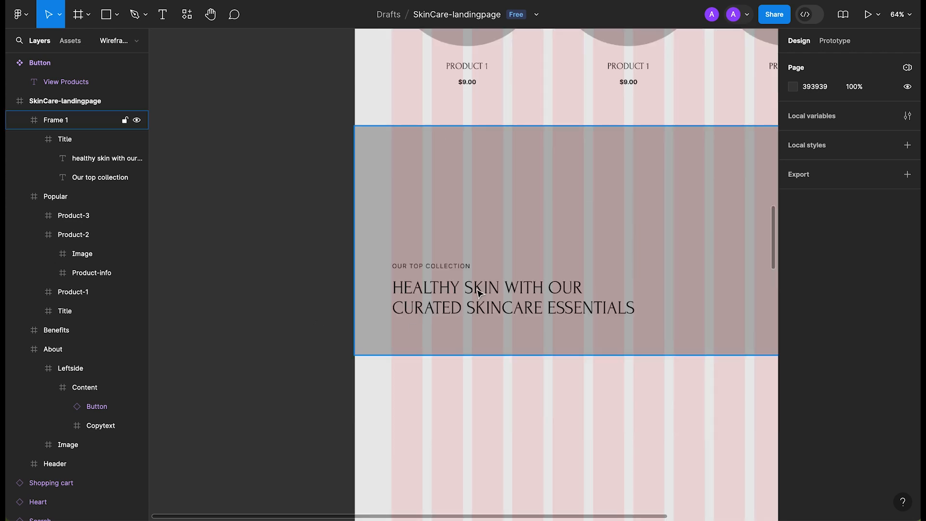
pyautogui.click(455, 295)
pyautogui.click(582, 208)
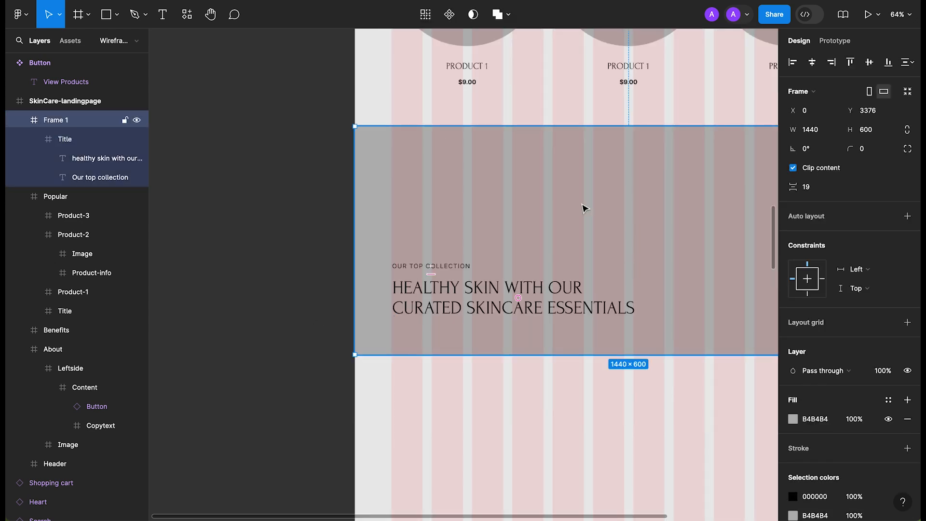
pyautogui.hotkey('ctrl', 'v')
pyautogui.moveTo(477, 241); pyautogui.dragTo(434, 241)
pyautogui.moveTo(443, 307); pyautogui.dragTo(442, 203)
# Nudge the View Products button so it sits 48 px below the Title frame.
pyautogui.click(453, 246)
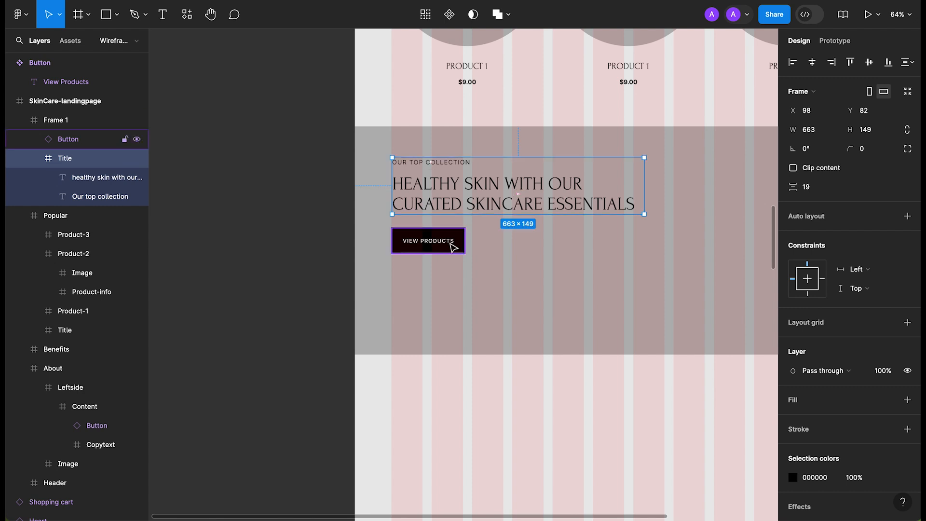
pyautogui.hotkey('shift', 'Down')
pyautogui.hotkey('shift', 'Down')
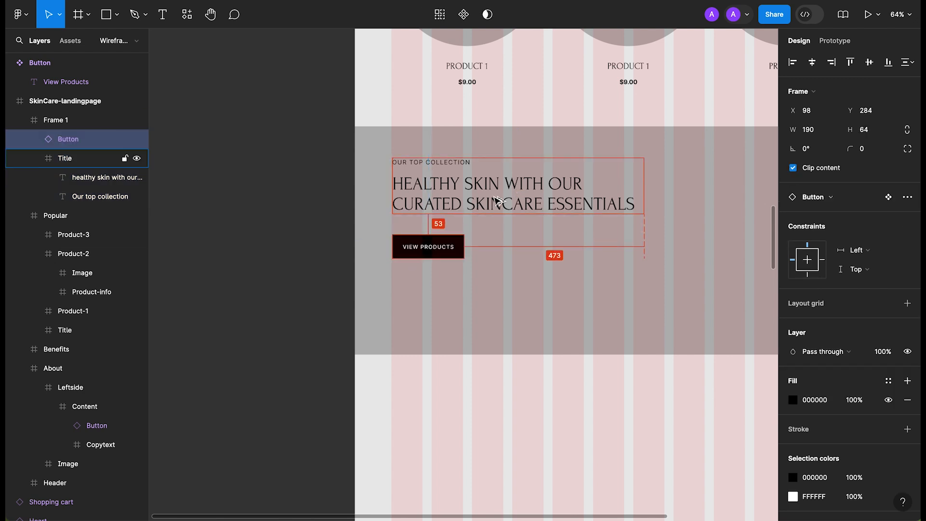
pyautogui.press('Up')
pyautogui.press('Up')
pyautogui.press('Up')
pyautogui.press('Up')
pyautogui.press('Up')
# Move the Title frame and button down together to about 96 px above the grey frame's lower edge.
pyautogui.moveTo(460, 202); pyautogui.dragTo(447, 251)
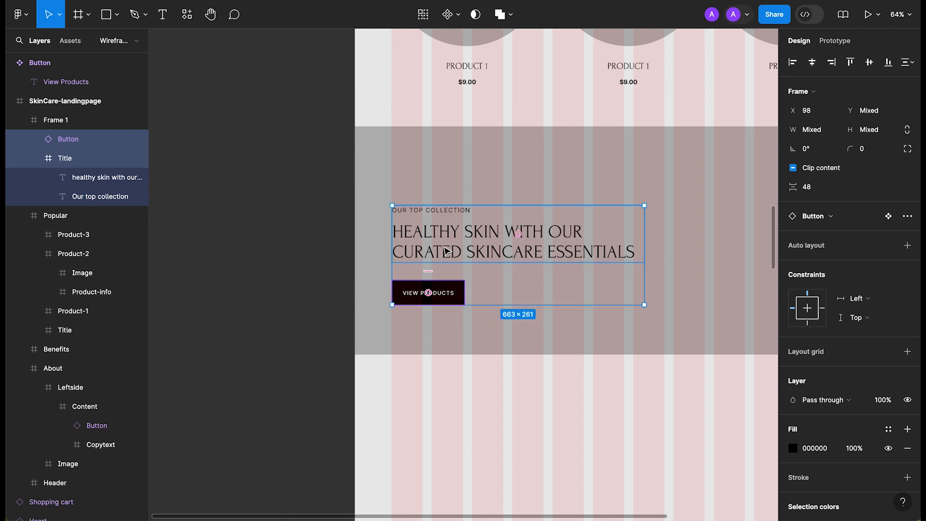
pyautogui.hotkey('shift', 'Down')
pyautogui.hotkey('shift', 'Down')
pyautogui.hotkey('shift', 'Down')
pyautogui.hotkey('shift', 'Down')
pyautogui.hotkey('shift', 'Down')
pyautogui.hotkey('shift', 'Down')
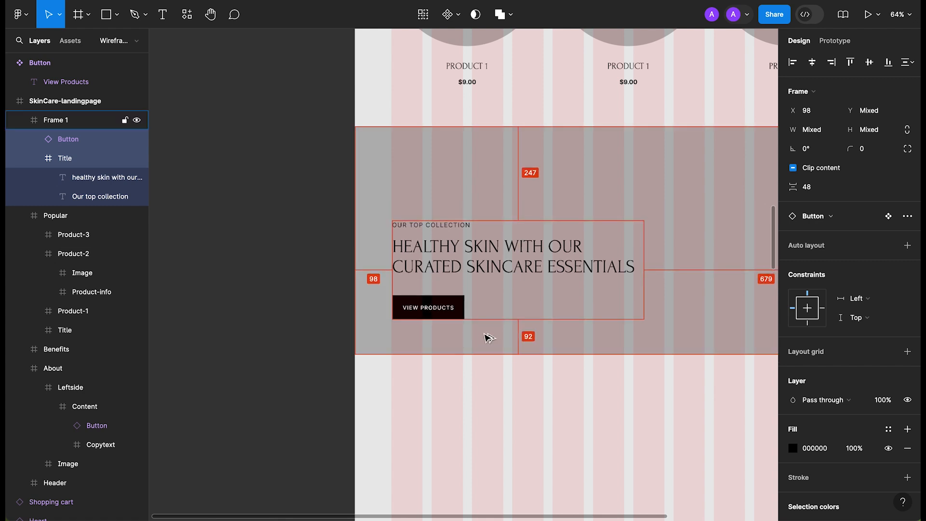
# Wrap the banner's Title frame and View Products button in a new frame named Content.
pyautogui.rightClick(461, 253)
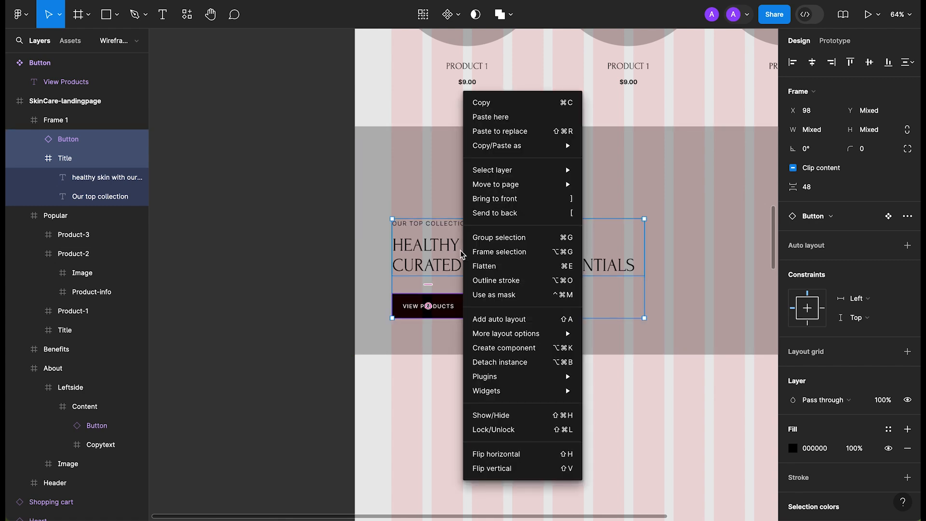
pyautogui.click(525, 253)
pyautogui.moveTo(583, 436); pyautogui.dragTo(410, 429)
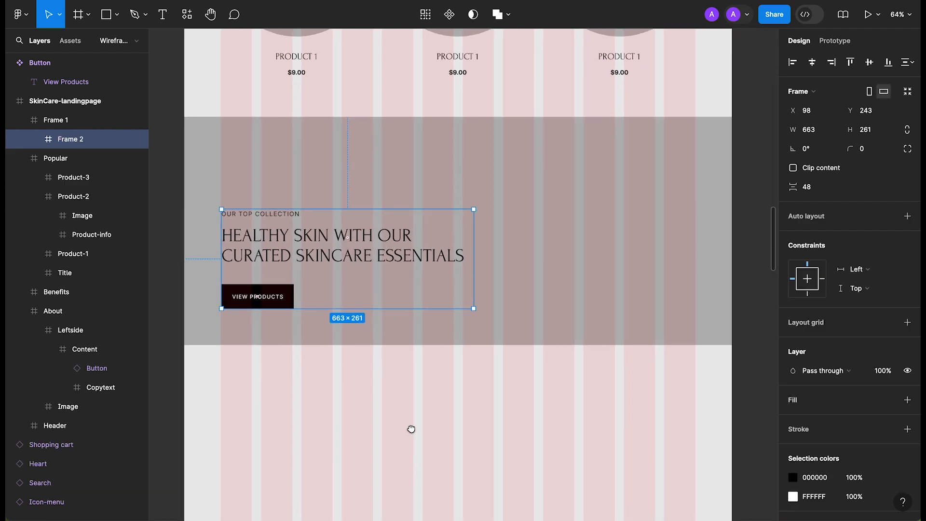
pyautogui.doubleClick(71, 140)
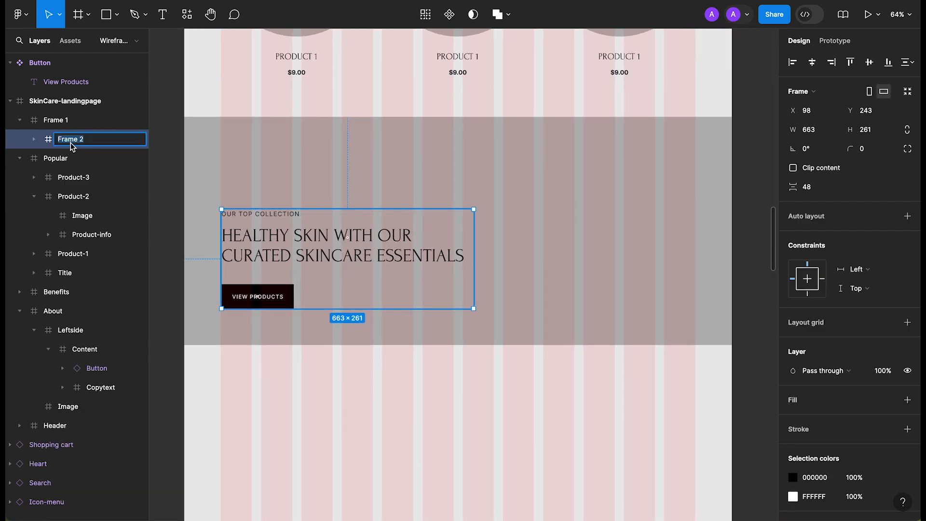
pyautogui.write('Content')
pyautogui.press('Return')
# Rename the grey banner frame as Promo.
pyautogui.click(62, 122)
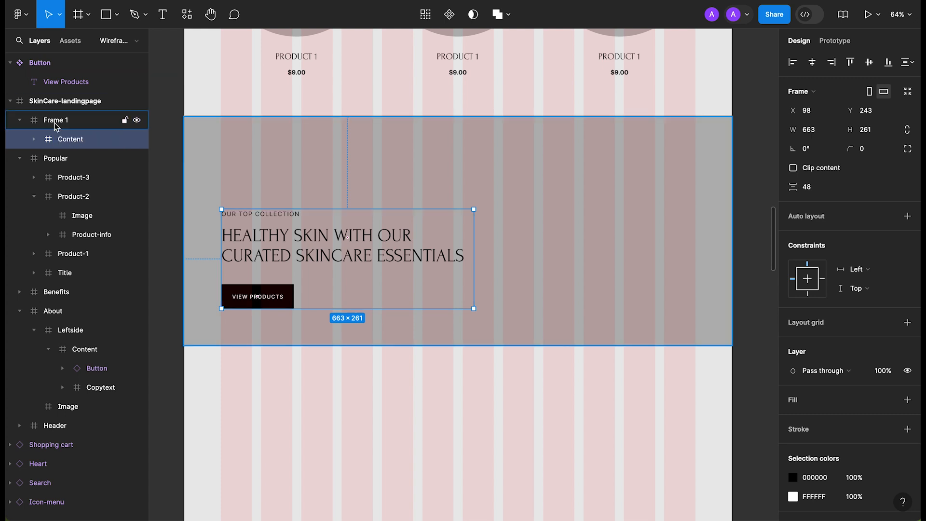
pyautogui.doubleClick(62, 122)
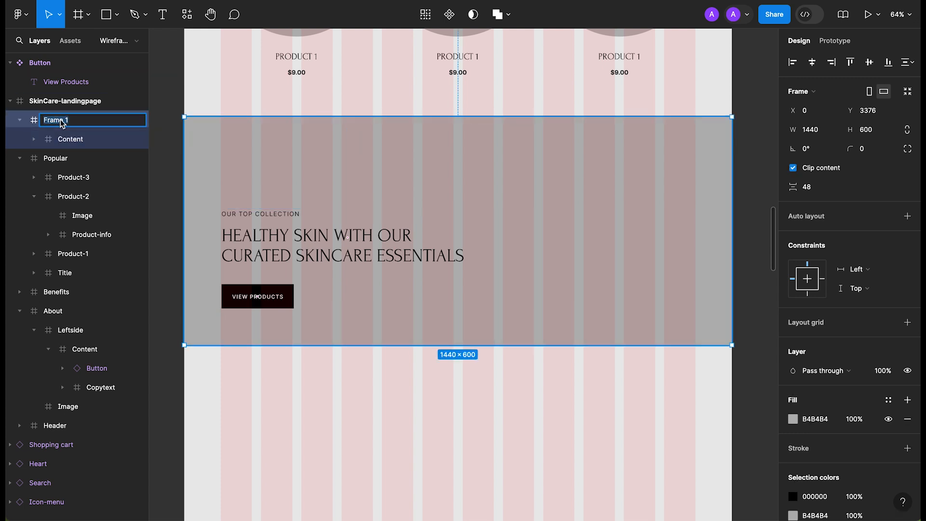
pyautogui.press('Return')
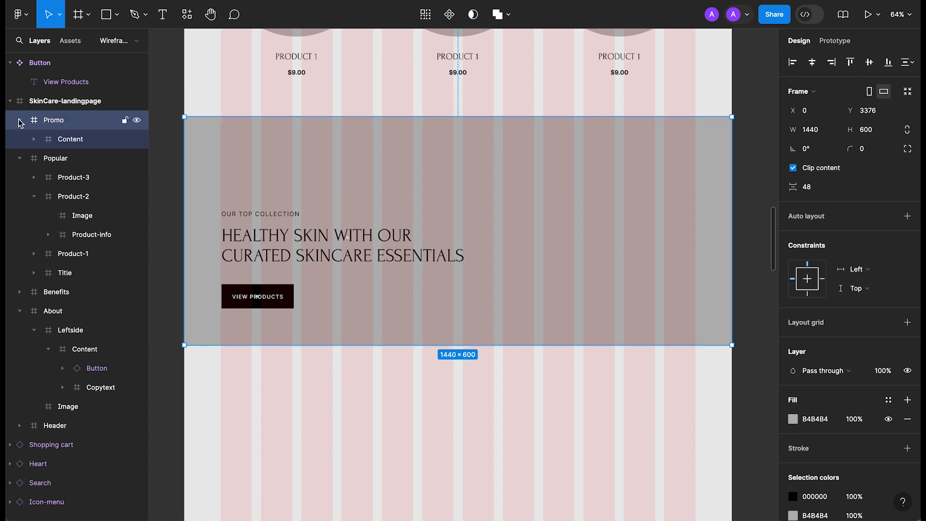
# Collapse the Promo, Popular and About section frames in the layer list.
pyautogui.click(19, 120)
pyautogui.click(33, 177)
pyautogui.click(20, 139)
pyautogui.click(19, 177)
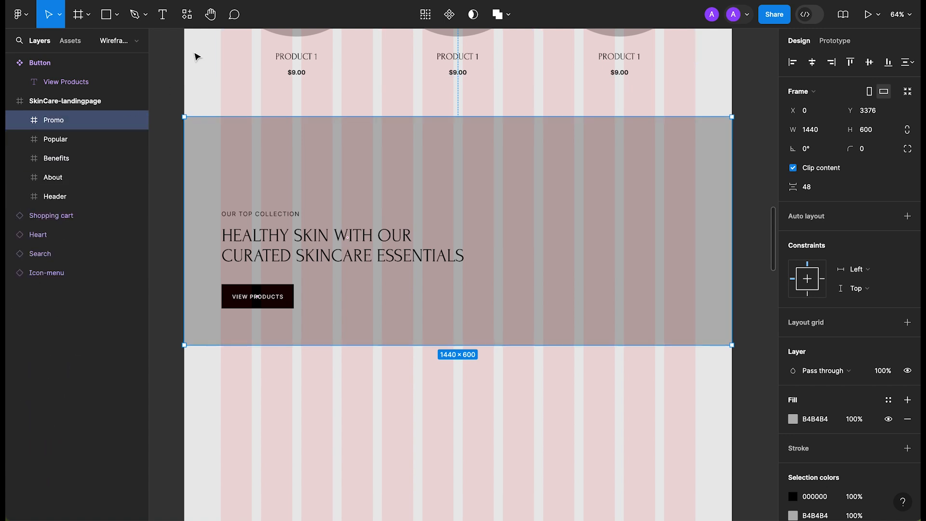
# Nudge the Promo frame up so it sits 96 px below the Popular section.
pyautogui.press('Escape')
pyautogui.click(400, 188)
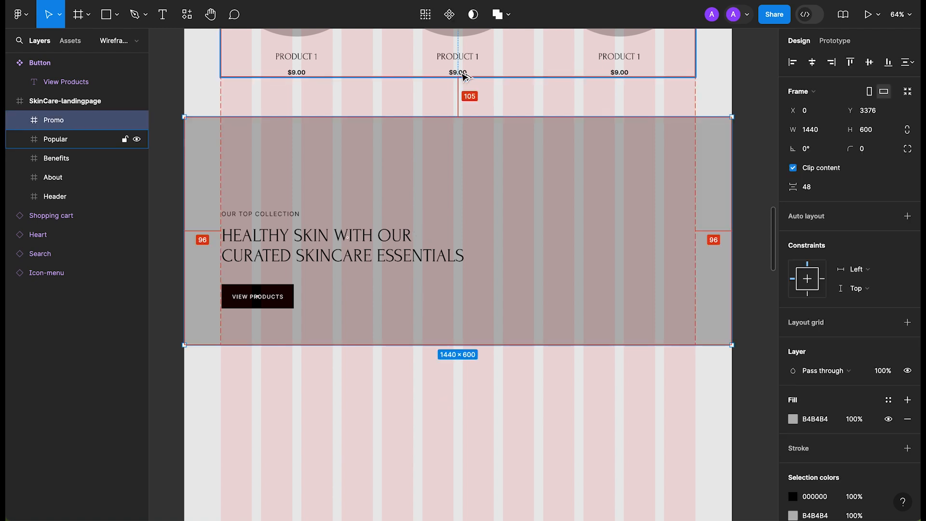
pyautogui.hotkey('shift', 'Up')
pyautogui.hotkey('shift', 'Up')
pyautogui.hotkey('shift', 'Down')
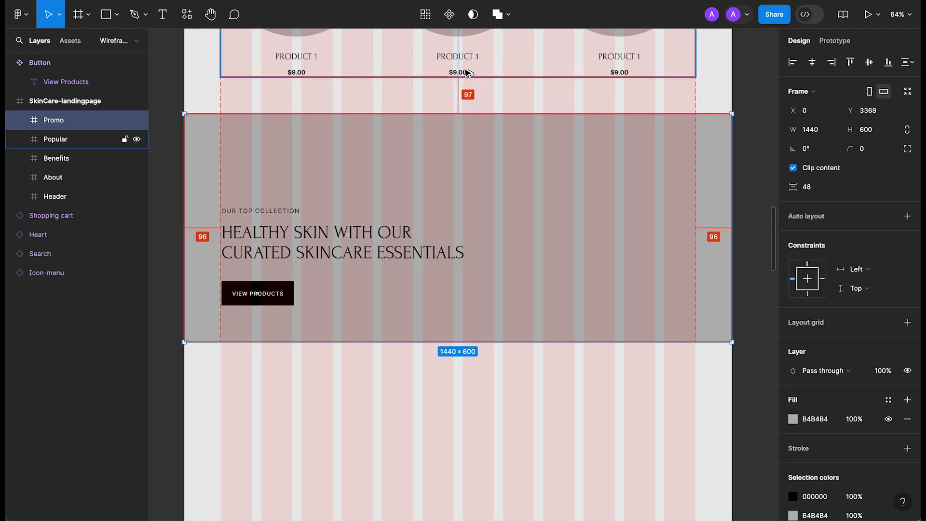
pyautogui.press('Up')
# Preview the landing page as a prototype from header to Promo banner, and return to the design file.
pyautogui.scroll(2, 313, 159)
pyautogui.press('super+alt+Return')
pyautogui.scroll(15, 492, 270)
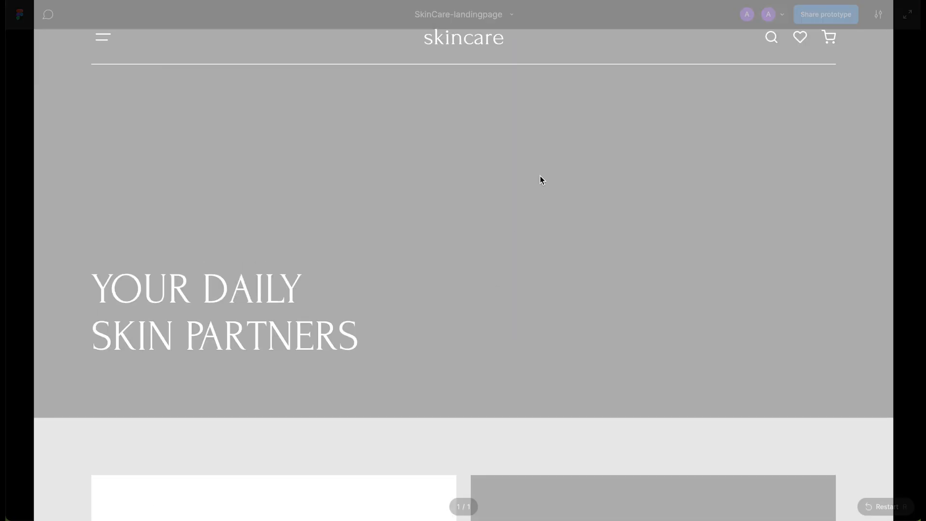
pyautogui.scroll(-10, 539, 175)
pyautogui.scroll(-15, 527, 259)
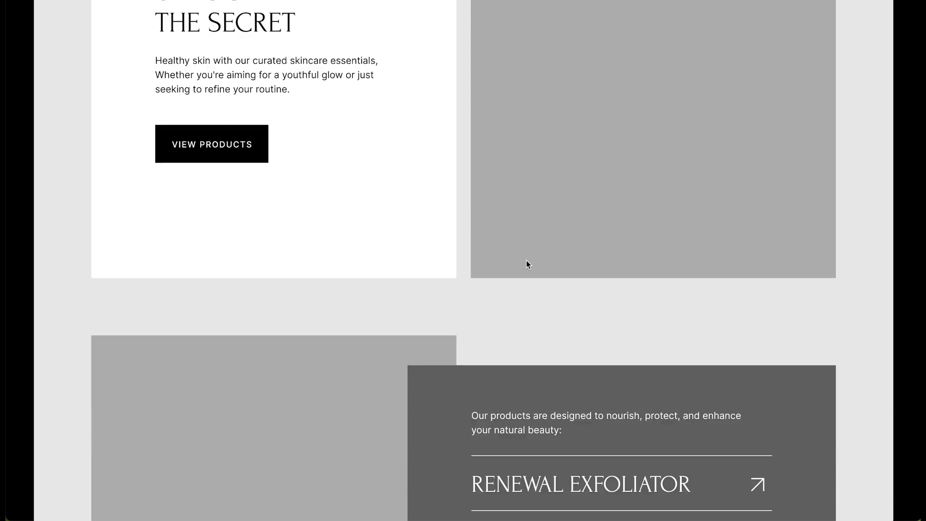
pyautogui.scroll(-15, 584, 252)
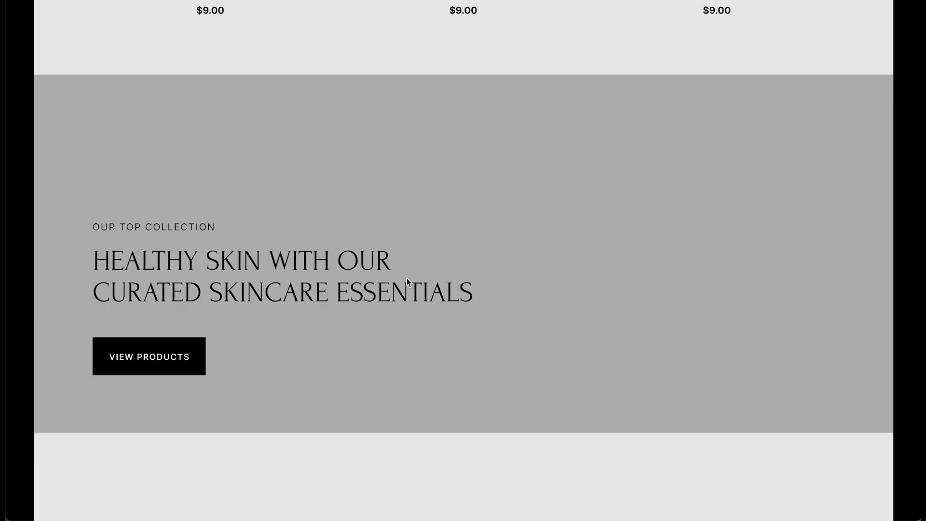
pyautogui.click(203, 1)
pyautogui.scroll(-4, 438, 356)
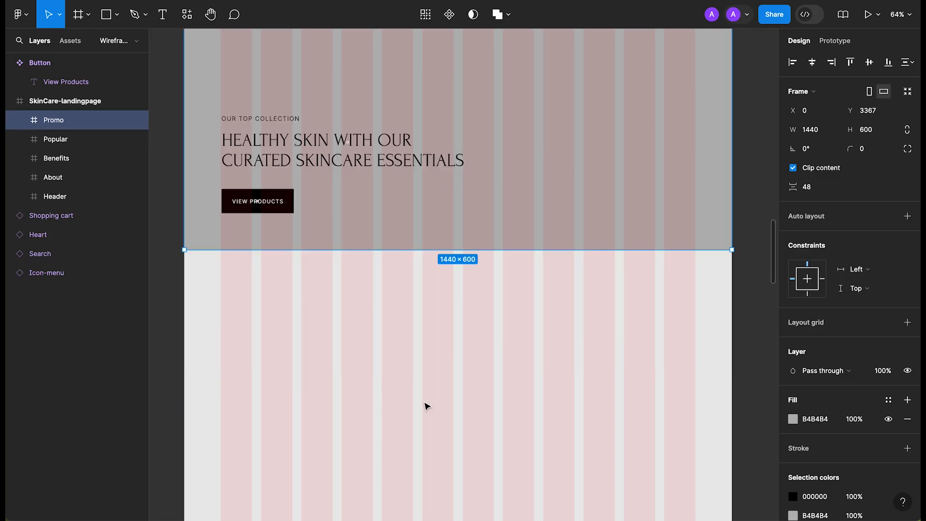
# Duplicate the skincare logo from the header's navbar onto the canvas beside the Button component.
pyautogui.click(425, 405)
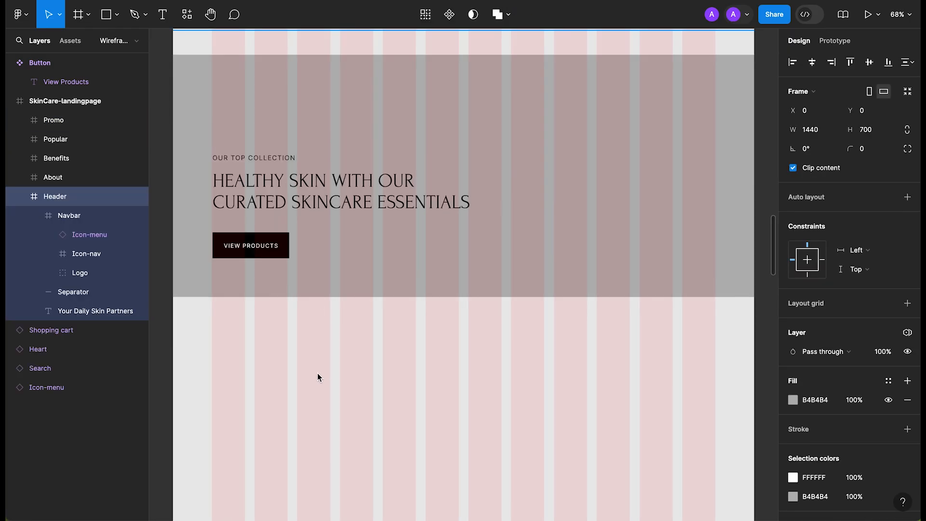
pyautogui.scroll(20, 317, 372)
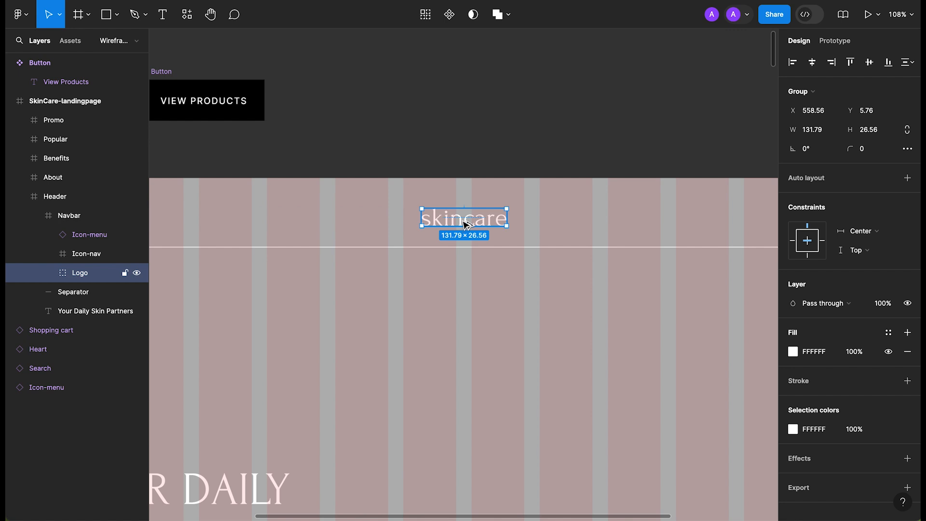
pyautogui.moveTo(463, 222); pyautogui.dragTo(335, 108)
pyautogui.press('Escape')
pyautogui.click(343, 102)
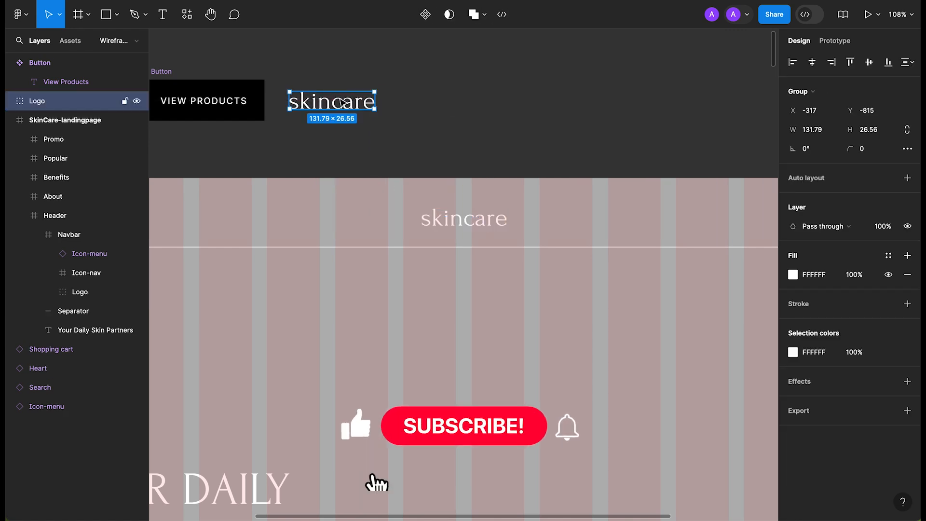
# Turn the copied logo into a component and add a variant property with a second variant.
pyautogui.click(425, 14)
pyautogui.click(907, 227)
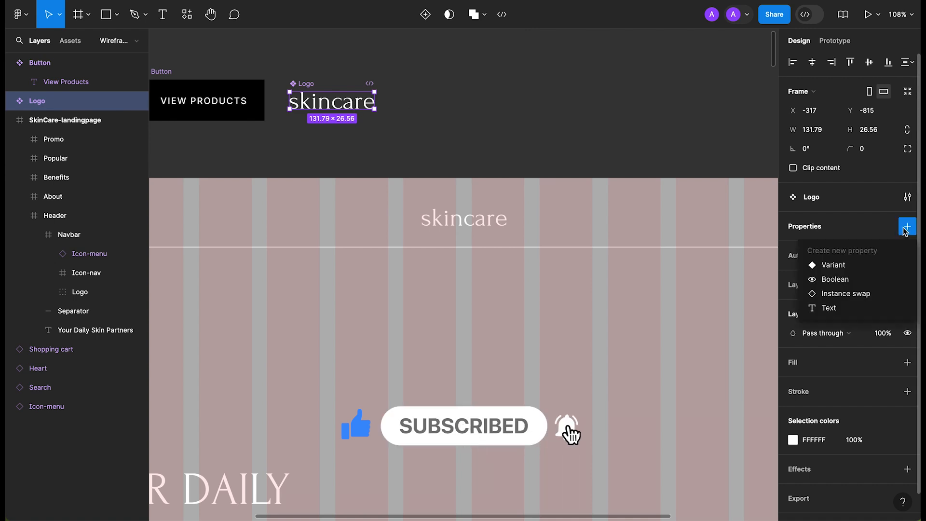
pyautogui.click(840, 263)
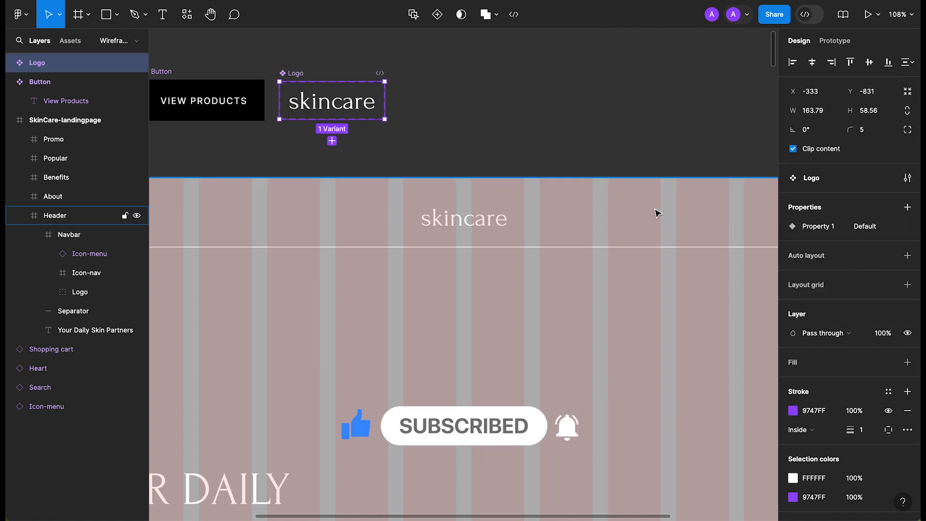
pyautogui.click(331, 141)
pyautogui.click(419, 118)
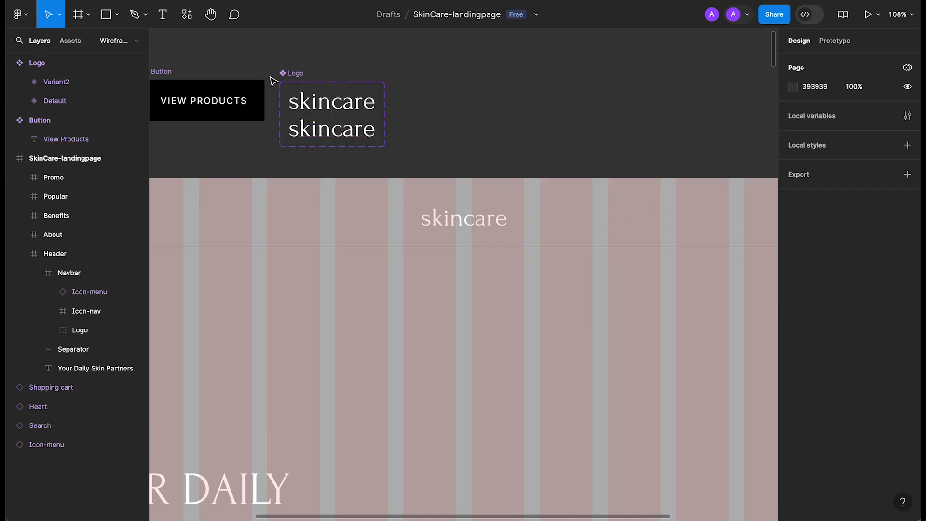
# Rename the logo's variant property to Logo, with the upper variant named White and the lower one Dark.
pyautogui.click(292, 74)
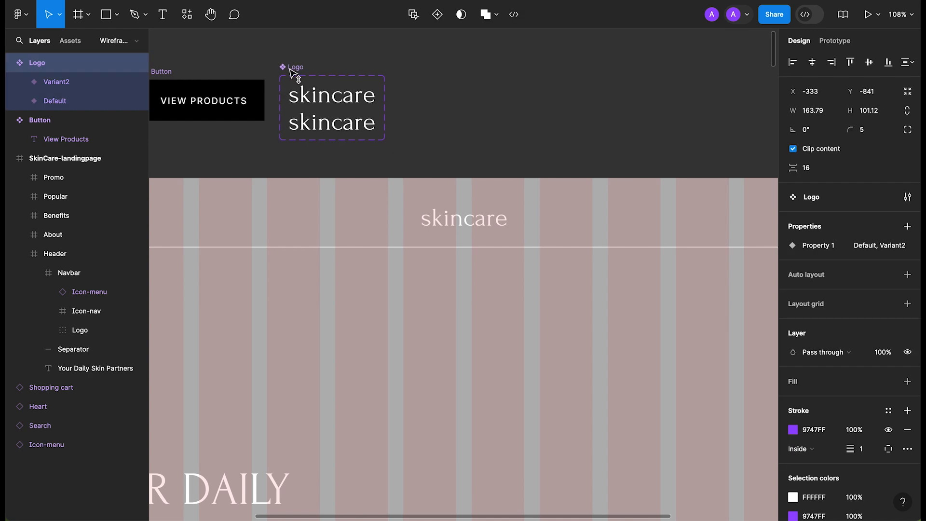
pyautogui.click(354, 104)
pyautogui.click(844, 268)
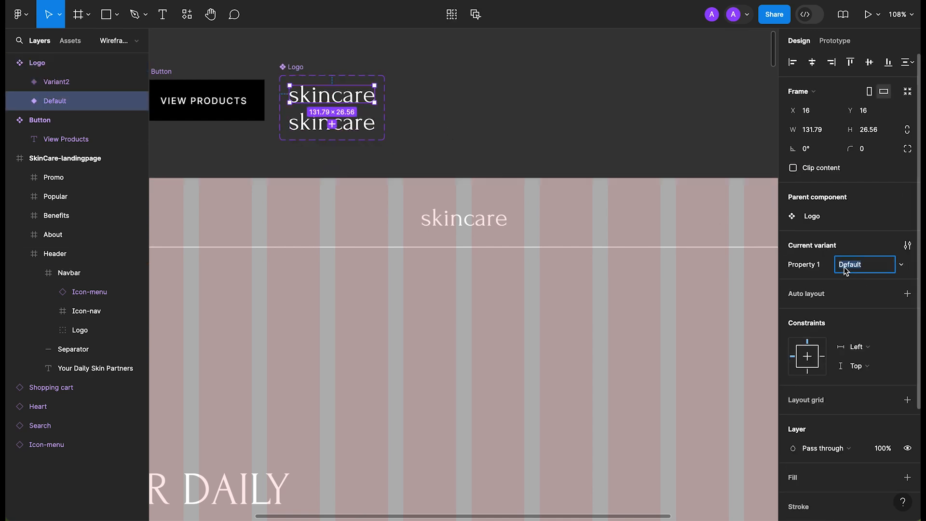
pyautogui.click(332, 123)
pyautogui.click(850, 269)
pyautogui.write('Dark')
pyautogui.press('Return')
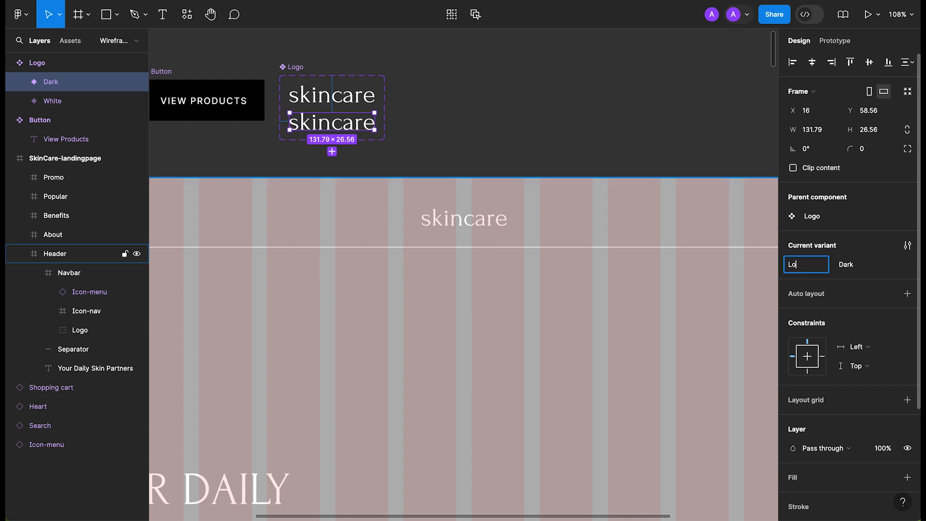
pyautogui.click(353, 97)
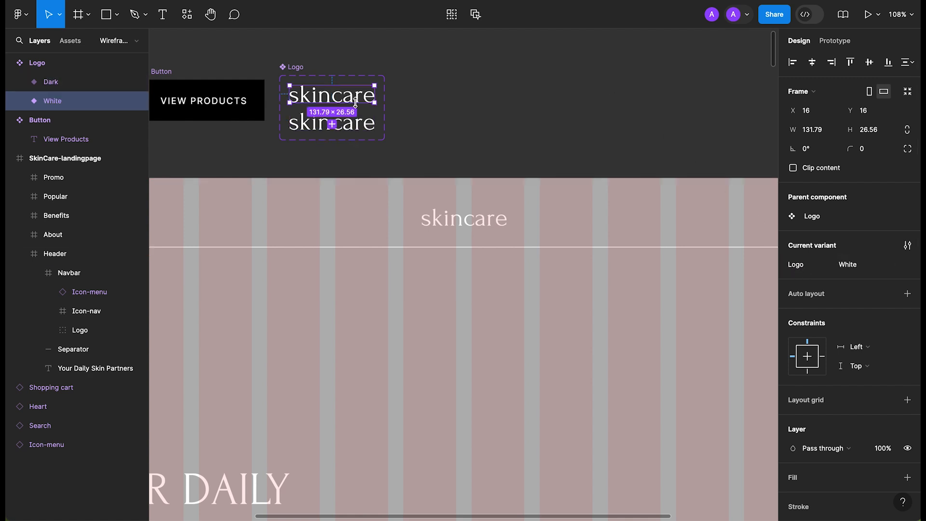
pyautogui.click(512, 108)
# Recolour the Dark logo variant to black (000000) by sampling the View Products button's background.
pyautogui.click(322, 129)
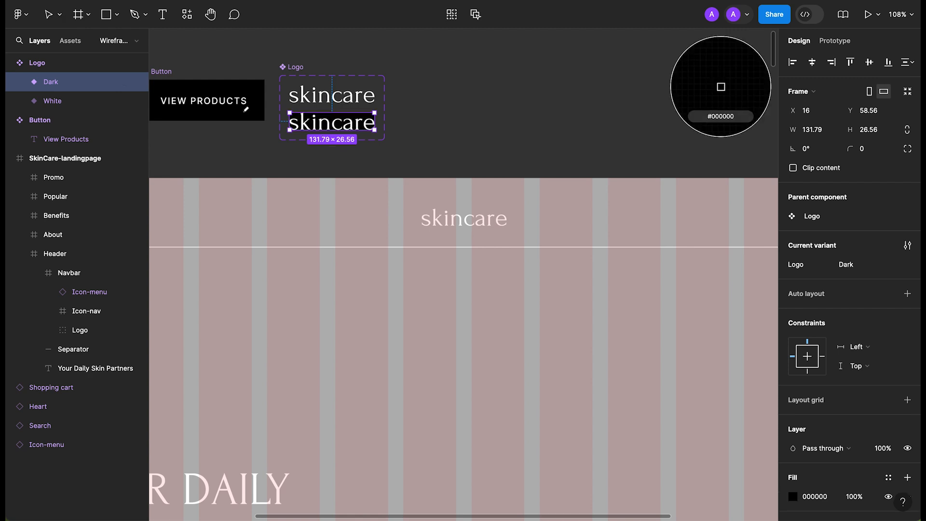
pyautogui.scroll(-3, 819, 386)
pyautogui.click(792, 418)
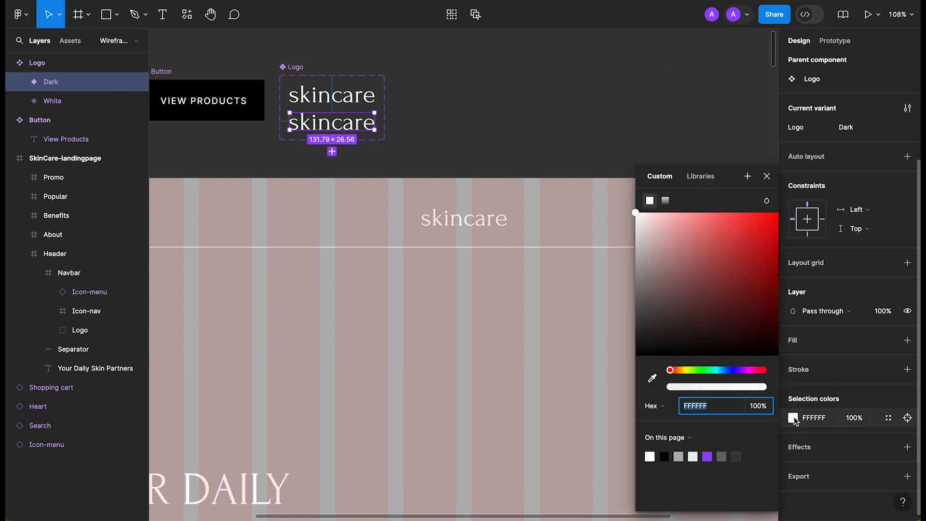
pyautogui.click(652, 378)
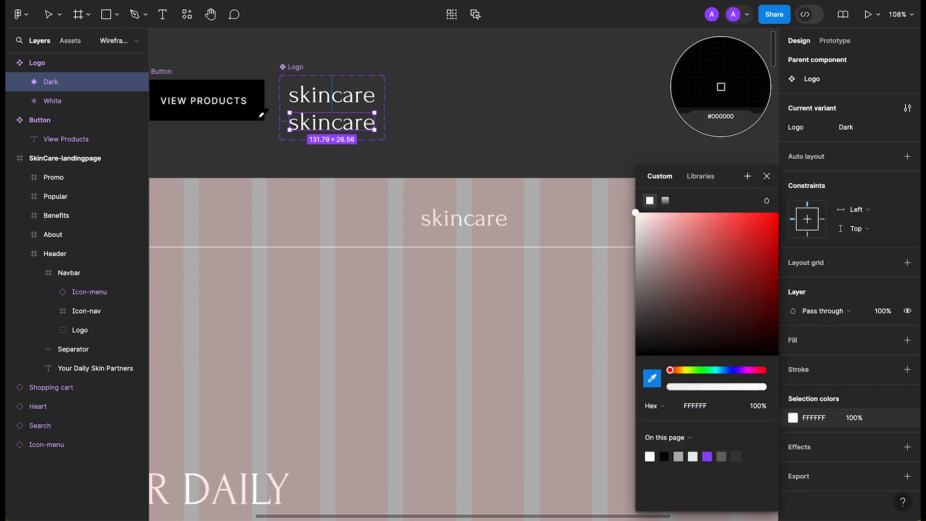
pyautogui.click(518, 98)
# Place an instance of the Dark logo beside the component set and try switching its Logo variant.
pyautogui.click(518, 98)
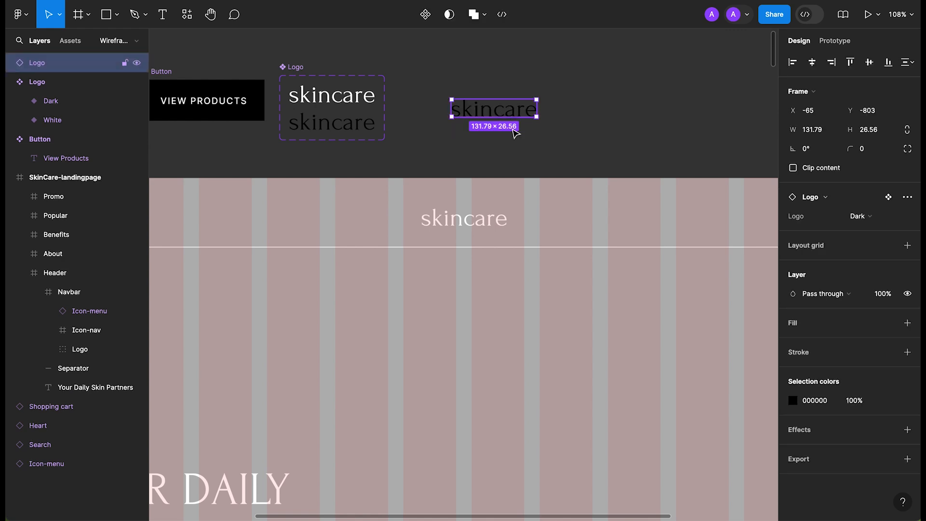
pyautogui.click(518, 137)
pyautogui.click(500, 113)
pyautogui.click(879, 221)
pyautogui.click(815, 201)
pyautogui.click(880, 217)
pyautogui.click(855, 226)
pyautogui.click(644, 126)
# Move the dark logo instance into the landing page below the Promo section, aligned with the first grid column.
pyautogui.click(502, 118)
pyautogui.press('Delete')
pyautogui.scroll(-10, 501, 118)
pyautogui.scroll(-5, 501, 120)
pyautogui.rightClick(279, 276)
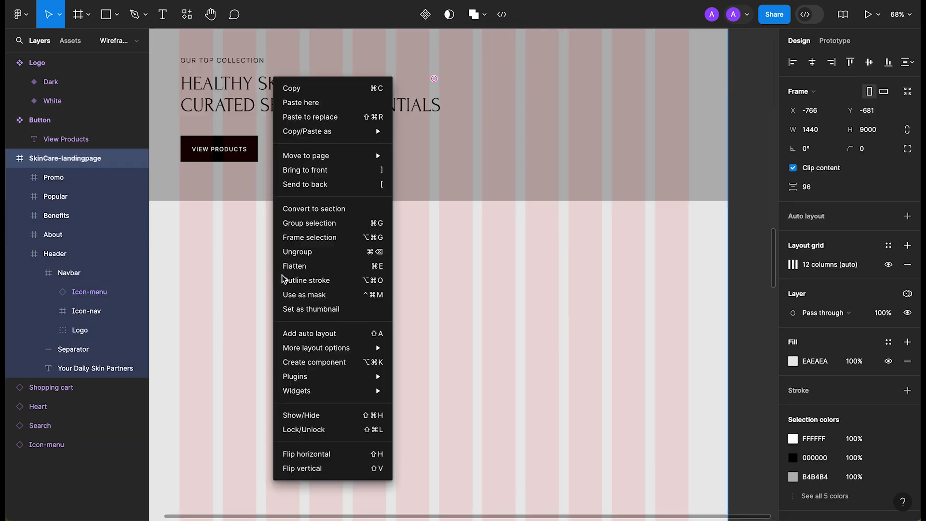
pyautogui.moveTo(296, 156)
pyautogui.click(301, 102)
pyautogui.moveTo(240, 253); pyautogui.dragTo(222, 243)
# Copy the "Healthy skin with our curated skincare essentials" paragraph from the About section for use below the footer logo.
pyautogui.press('t')
pyautogui.scroll(-15, 226, 247)
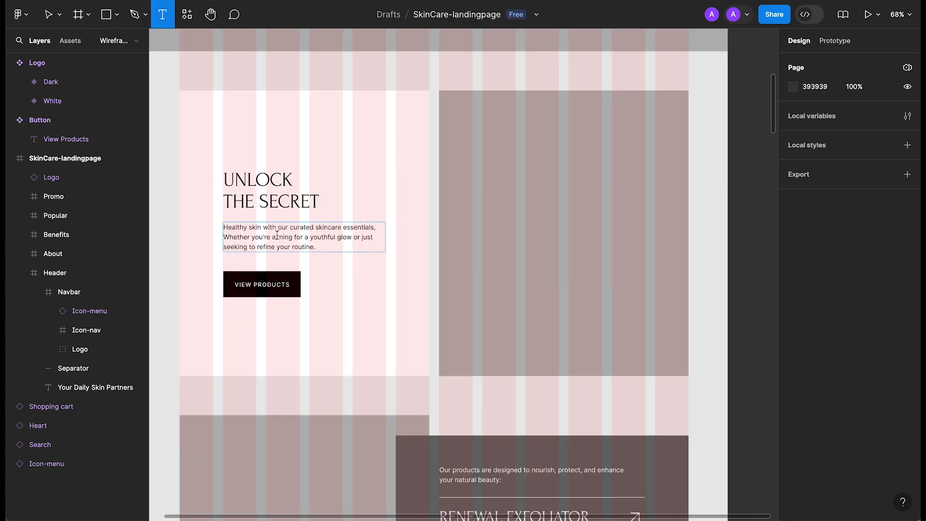
pyautogui.click(277, 235)
pyautogui.press('Escape')
pyautogui.scroll(-20, 337, 313)
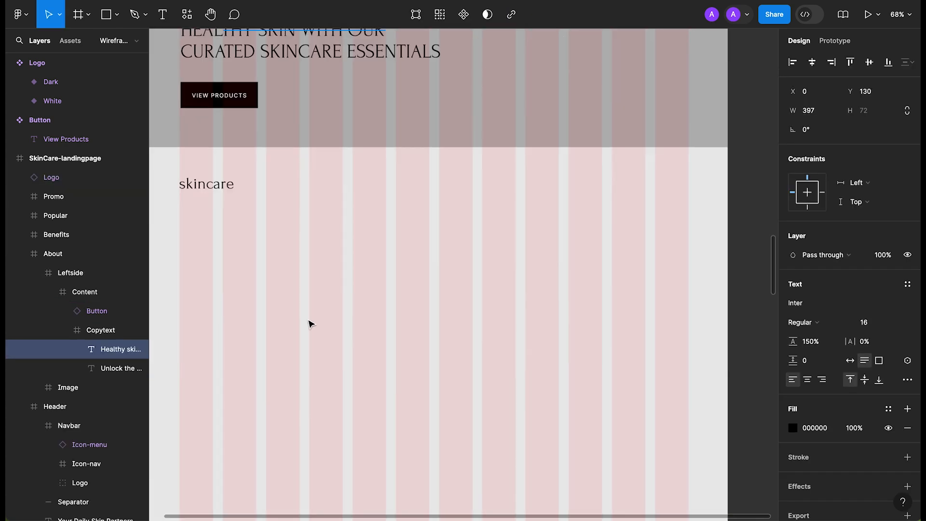
pyautogui.click(225, 237)
pyautogui.rightClick(224, 237)
pyautogui.click(285, 119)
pyautogui.hotkey('ctrl', 'z')
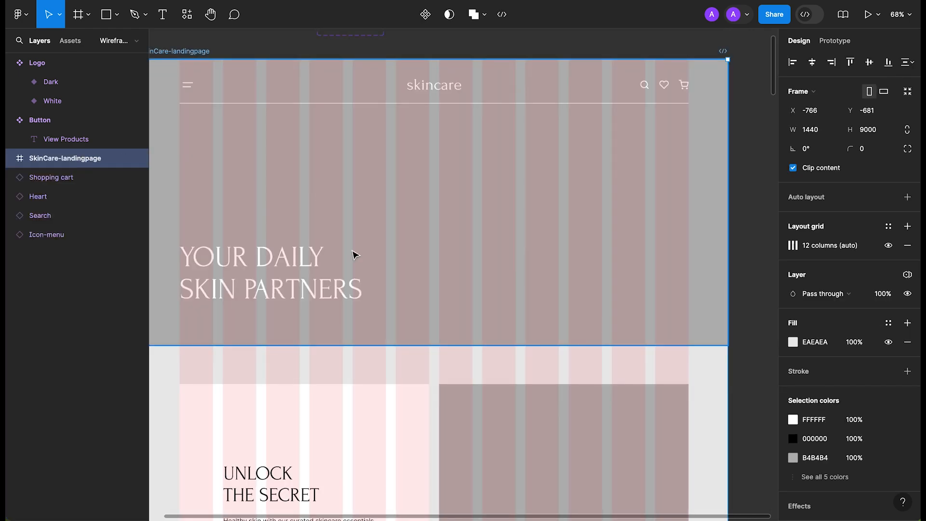
# Paste the copied paragraph into the landing page beneath the dark logo, left-aligned with it at X 96, Y 4102.
pyautogui.scroll(-20, 353, 254)
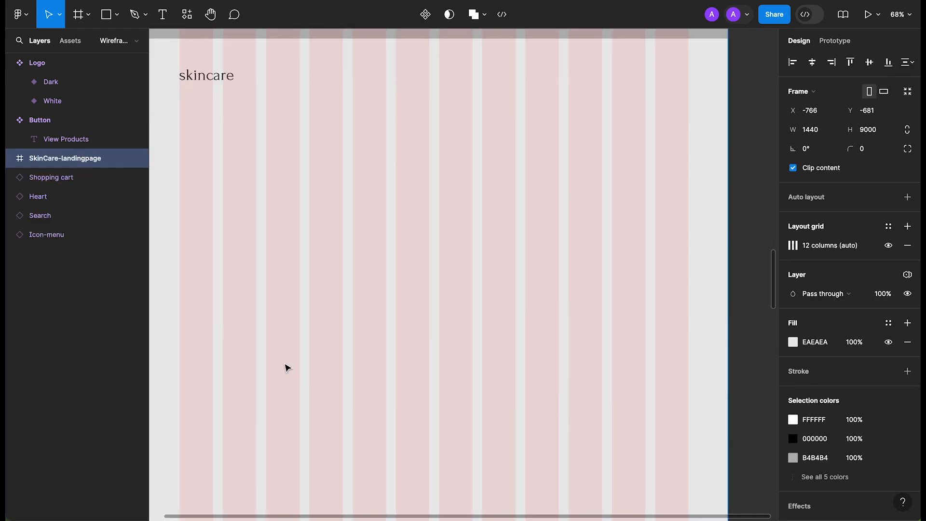
pyautogui.click(247, 147)
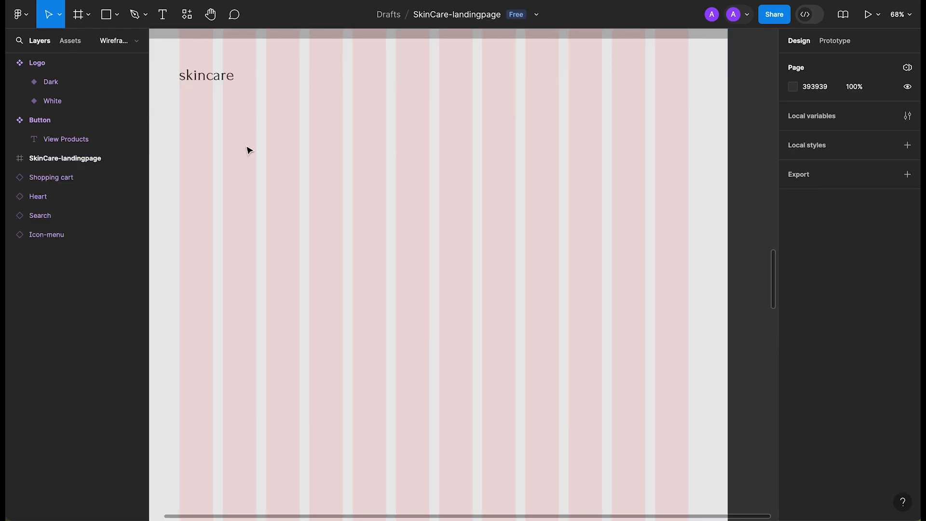
pyautogui.rightClick(248, 148)
pyautogui.click(259, 102)
pyautogui.click(475, 163)
pyautogui.moveTo(302, 145); pyautogui.dragTo(258, 110)
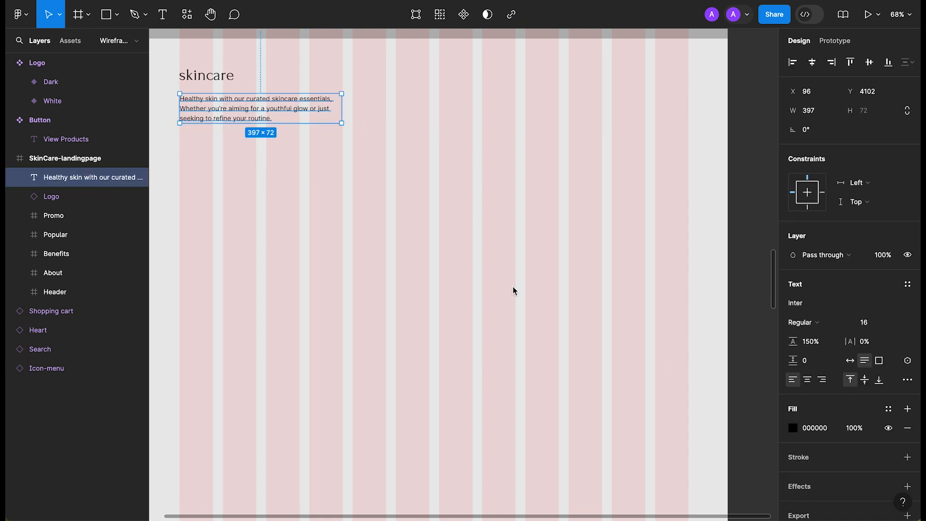
# Replace the pasted paragraph with "Copyright © skincare. All rights reserved." at size 14, 160% line height and auto width.
pyautogui.hotkey('ctrl', 'shift', 'r')
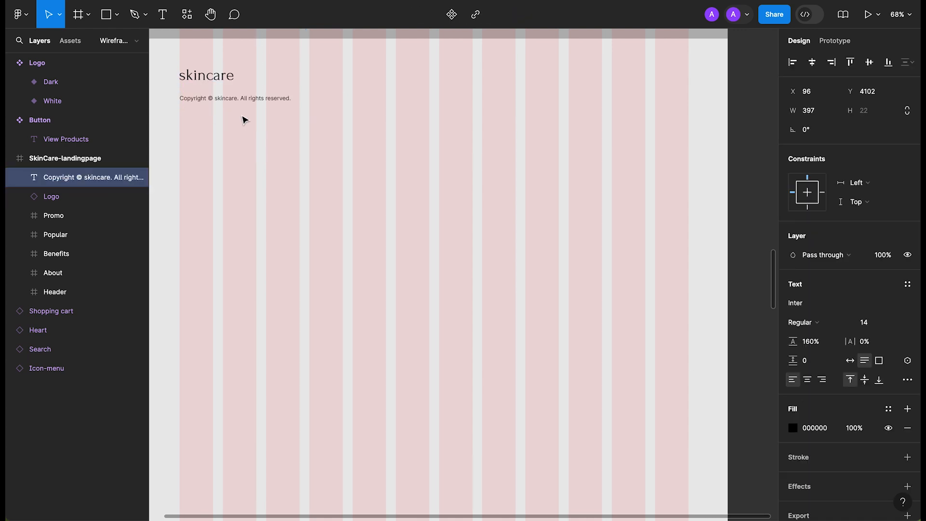
pyautogui.click(850, 361)
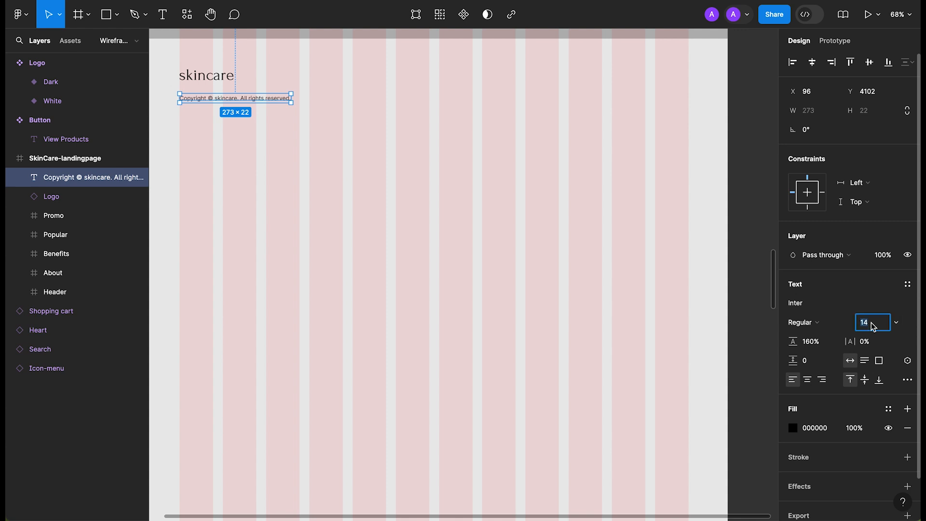
# Nudge the copyright line up to Y 4093, about 24 px below the logo.
pyautogui.hotkey('alt', 'Up')
pyautogui.hotkey('alt', 'Up')
pyautogui.hotkey('alt', 'Up')
pyautogui.hotkey('alt', 'Up')
pyautogui.hotkey('alt', 'Up')
pyautogui.hotkey('alt', 'Up')
pyautogui.hotkey('alt', 'Up')
pyautogui.hotkey('alt', 'Up')
pyautogui.hotkey('alt', 'Up')
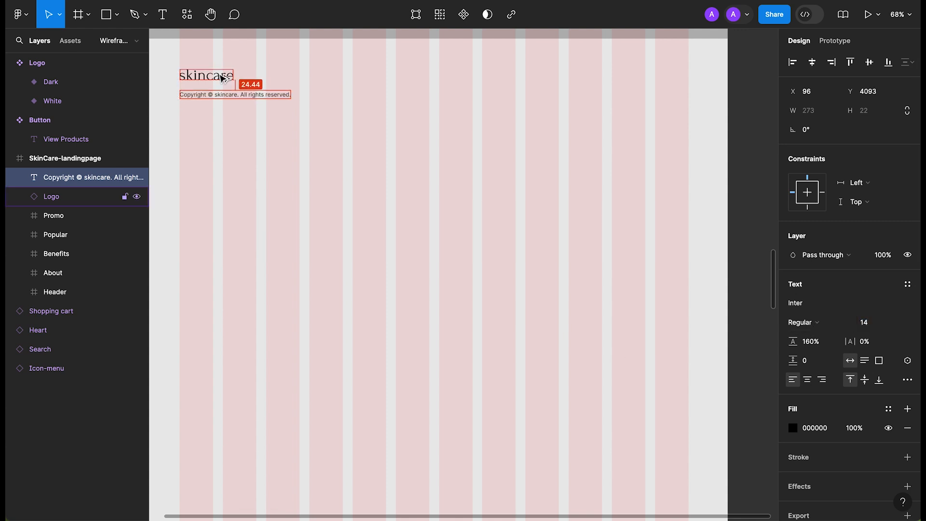
pyautogui.click(397, 196)
# Move the footer logo and copyright line down together by 21 px, to 96 px below the Promo section.
pyautogui.scroll(5, 434, 265)
pyautogui.hscroll(-2, 434, 265)
pyautogui.moveTo(438, 304); pyautogui.dragTo(240, 193)
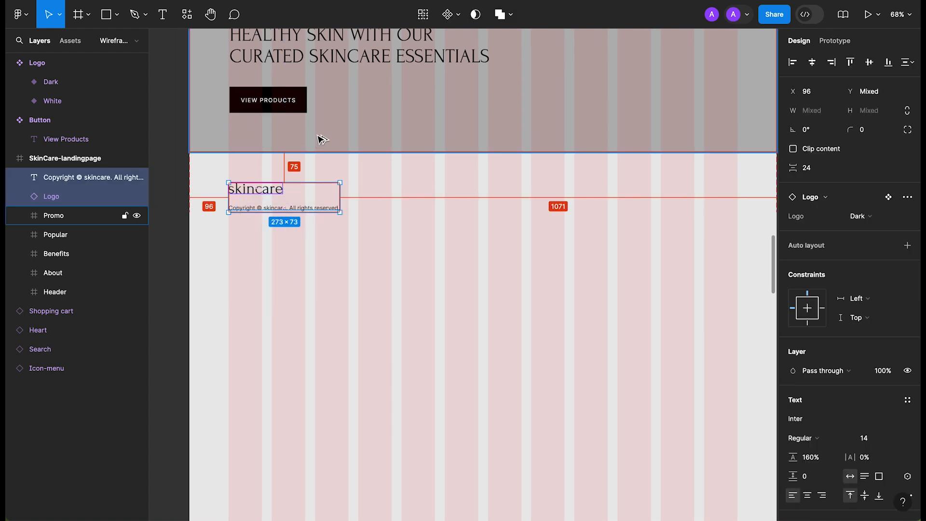
pyautogui.hotkey('alt', 'shift', 'Down')
pyautogui.hotkey('alt', 'shift', 'Down')
pyautogui.hotkey('alt', 'Down')
pyautogui.click(427, 326)
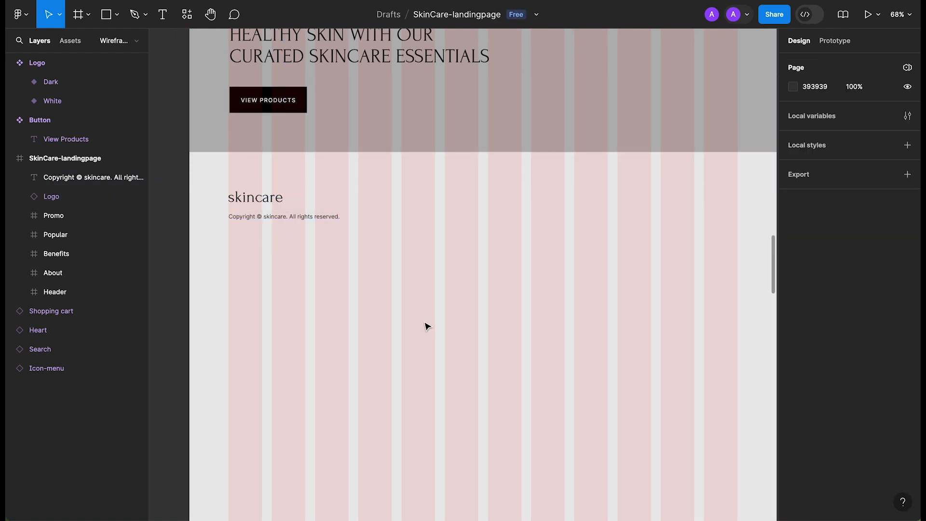
# Duplicate the copyright line toward the last grid columns at X 1071 and set the copy's font to Forum.
pyautogui.moveTo(516, 273); pyautogui.dragTo(479, 315)
pyautogui.moveTo(253, 271); pyautogui.dragTo(632, 274)
pyautogui.click(796, 304)
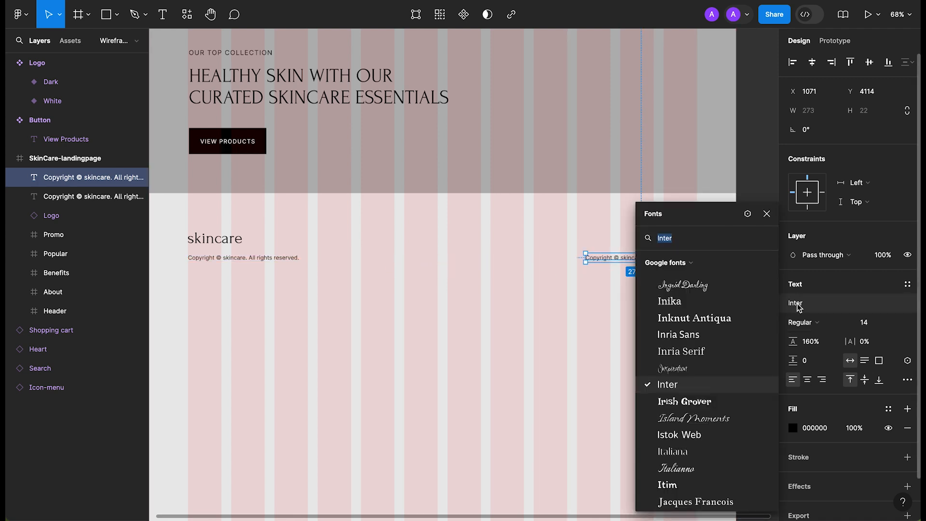
pyautogui.write('forum')
pyautogui.press('Return')
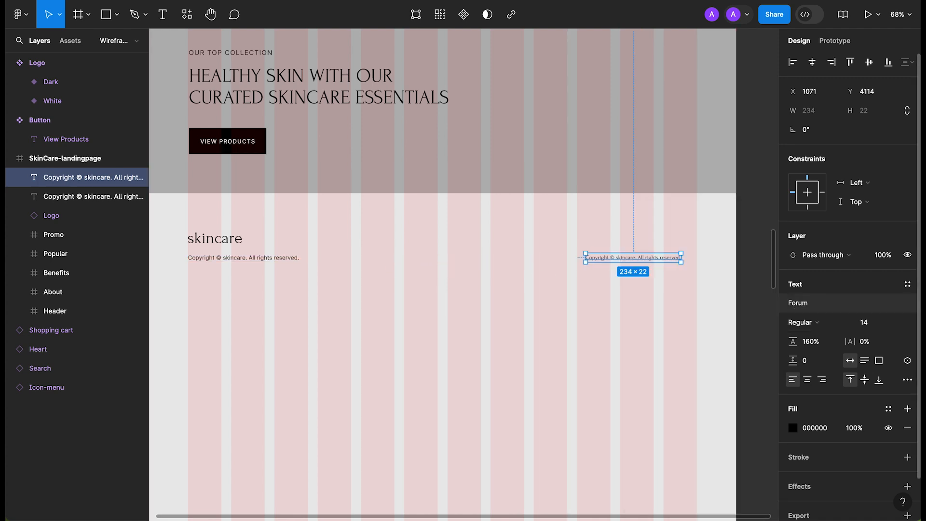
# Set the duplicated text to uppercase and replace its wording with "Home".
pyautogui.click(907, 380)
pyautogui.click(721, 390)
pyautogui.click(550, 351)
pyautogui.click(614, 257)
pyautogui.click(610, 312)
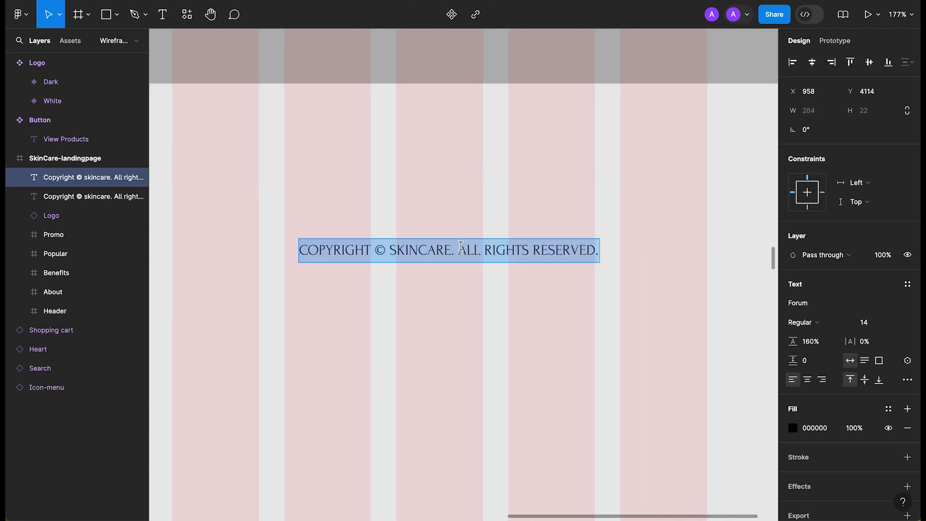
pyautogui.write('Home')
pyautogui.press('Escape')
# Duplicate the Home label twice along the same row and change the copies to "Products" and "Shop".
pyautogui.moveTo(325, 256); pyautogui.dragTo(548, 251)
pyautogui.doubleClick(415, 261)
pyautogui.write('Products')
pyautogui.press('Escape')
pyautogui.press('Escape')
pyautogui.doubleClick(548, 251)
pyautogui.write('Shop')
pyautogui.press('Escape')
# Wrap the Home, Products and Shop labels in one frame and name it "Menu".
pyautogui.scroll(-5, 640, 357)
pyautogui.moveTo(638, 351); pyautogui.dragTo(448, 276)
pyautogui.rightClick(470, 302)
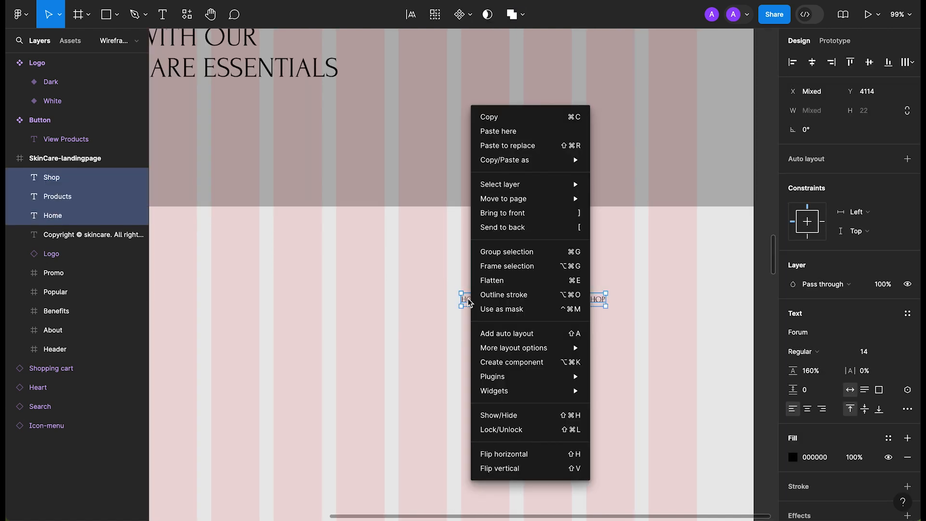
pyautogui.click(497, 264)
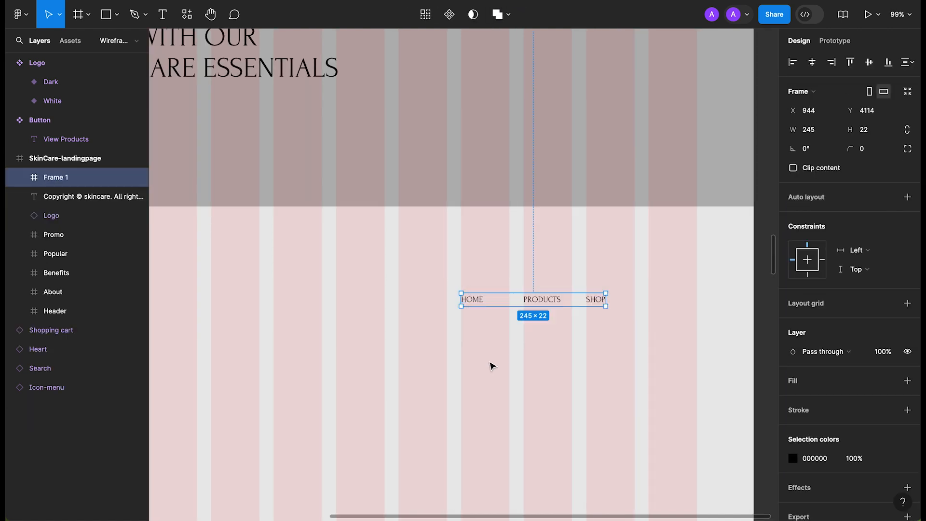
pyautogui.doubleClick(57, 182)
pyautogui.write('Menu')
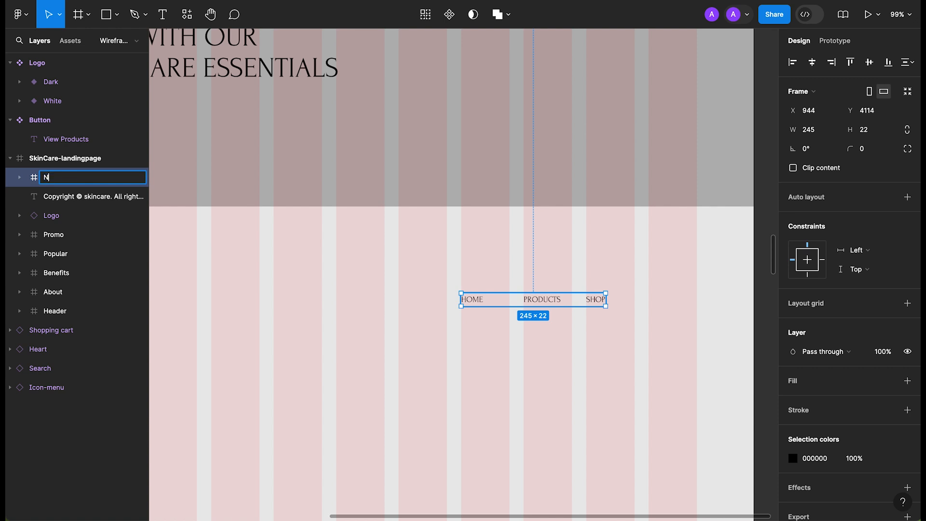
pyautogui.press('Return')
# Move the Menu frame horizontally to X 1099, flush with the outer edge of the last grid column.
pyautogui.moveTo(541, 304); pyautogui.dragTo(617, 308)
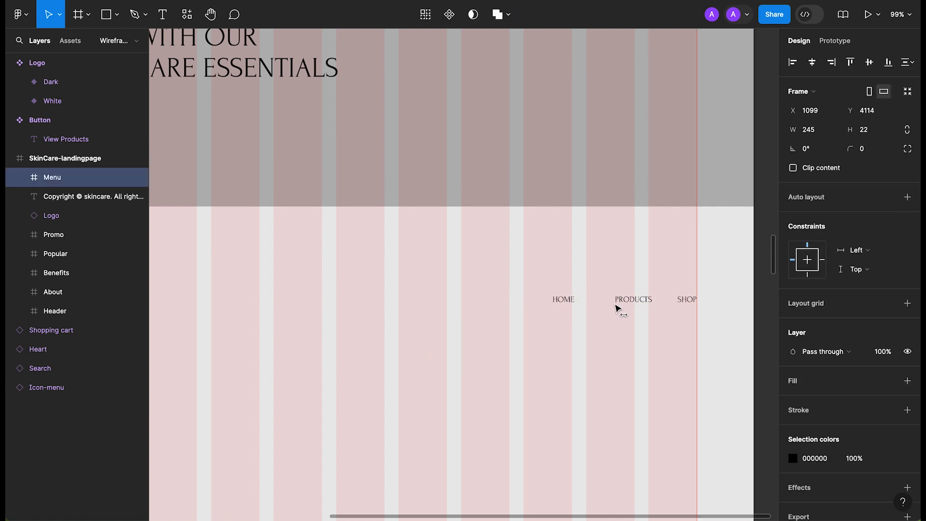
pyautogui.click(500, 342)
# Paste the copied Icon-social frame with the X, Instagram and Facebook icons into the landing page near the footer menu links.
pyautogui.scroll(-5, 497, 340)
pyautogui.moveTo(492, 337); pyautogui.dragTo(537, 304)
pyautogui.scroll(6, 589, 285)
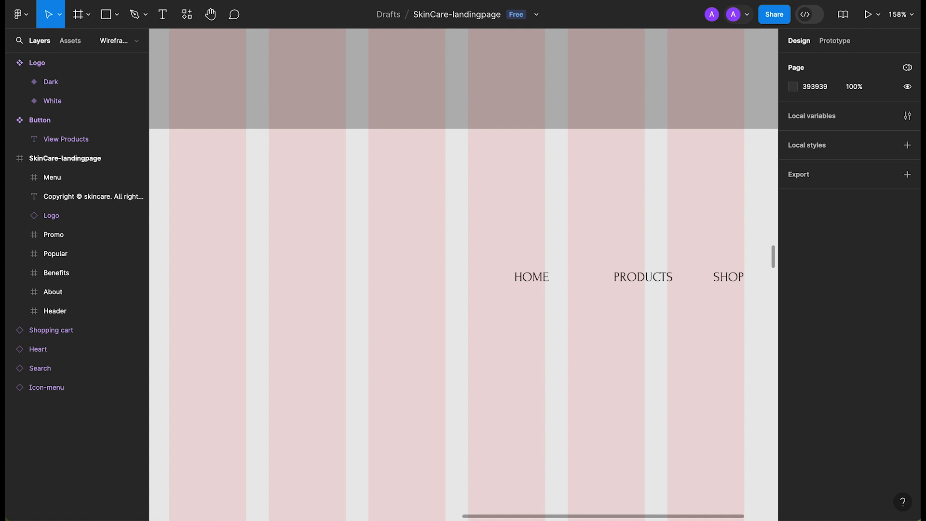
pyautogui.rightClick(417, 235)
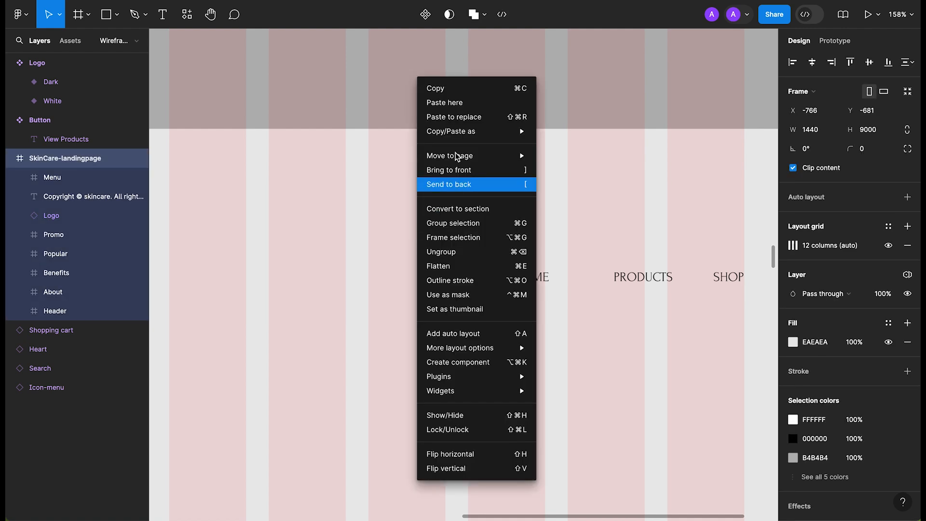
pyautogui.click(455, 105)
pyautogui.click(617, 270)
pyautogui.click(588, 244)
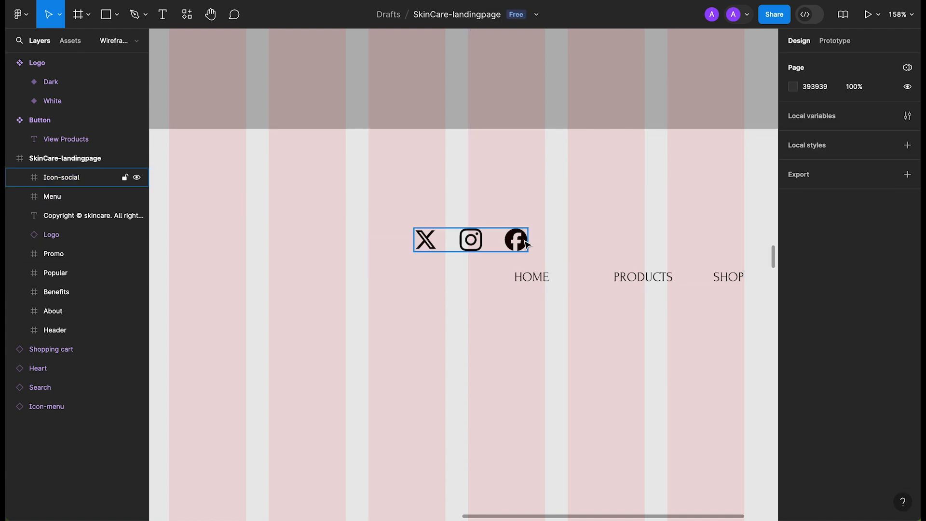
# Place the social icons above the Menu, flush with the last grid column's outer edge, leaving a 24 px gap between them.
pyautogui.moveTo(525, 242); pyautogui.dragTo(707, 234)
pyautogui.moveTo(707, 234); pyautogui.dragTo(721, 241)
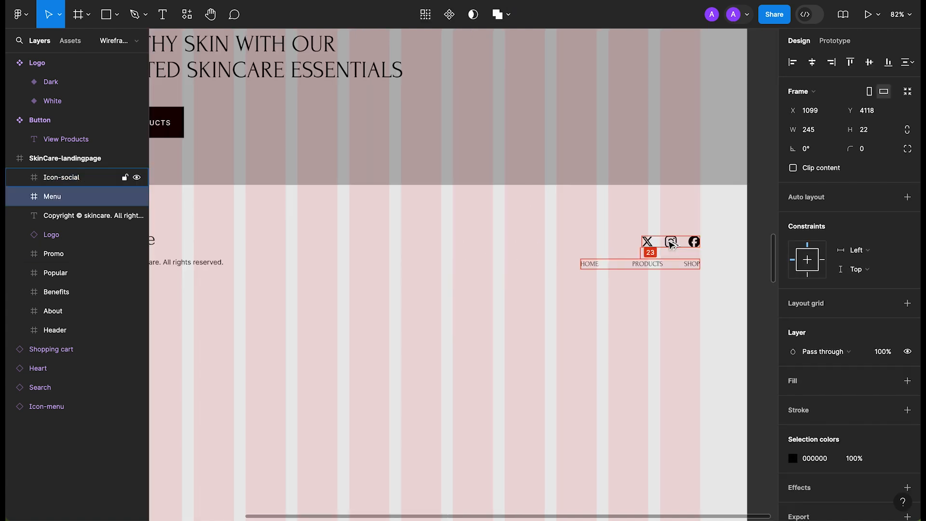
pyautogui.hotkey('alt', 'Down')
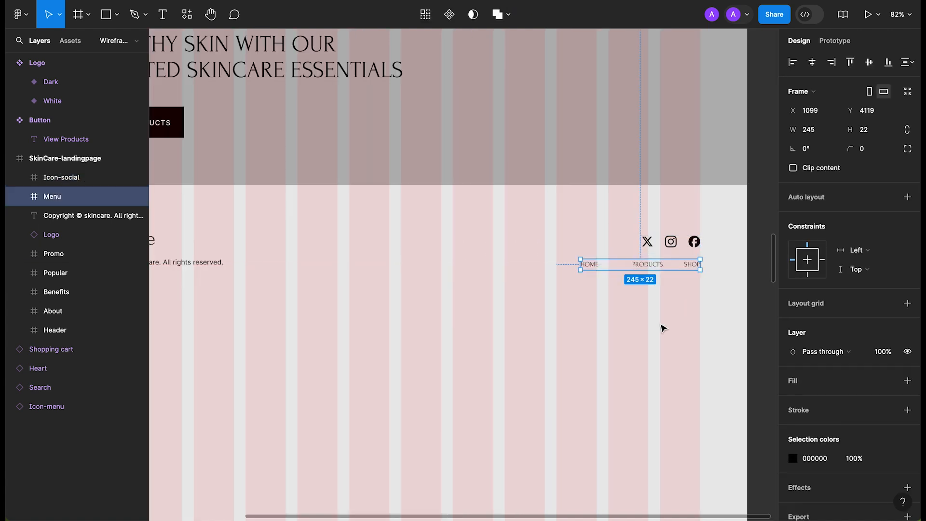
pyautogui.click(662, 338)
# Wrap the Icon-social and Menu frames in one frame and name it "Footer-right".
pyautogui.scroll(-3, 558, 347)
pyautogui.moveTo(696, 332); pyautogui.dragTo(557, 264)
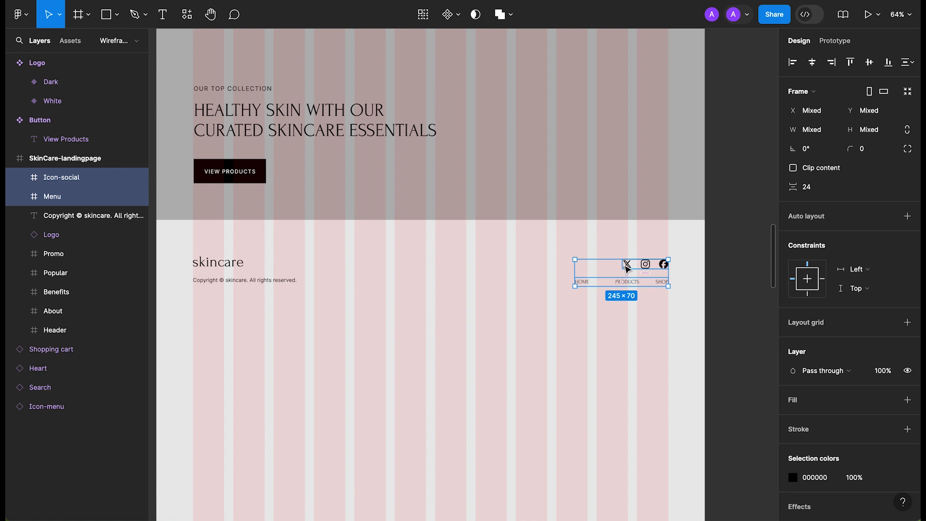
pyautogui.rightClick(627, 268)
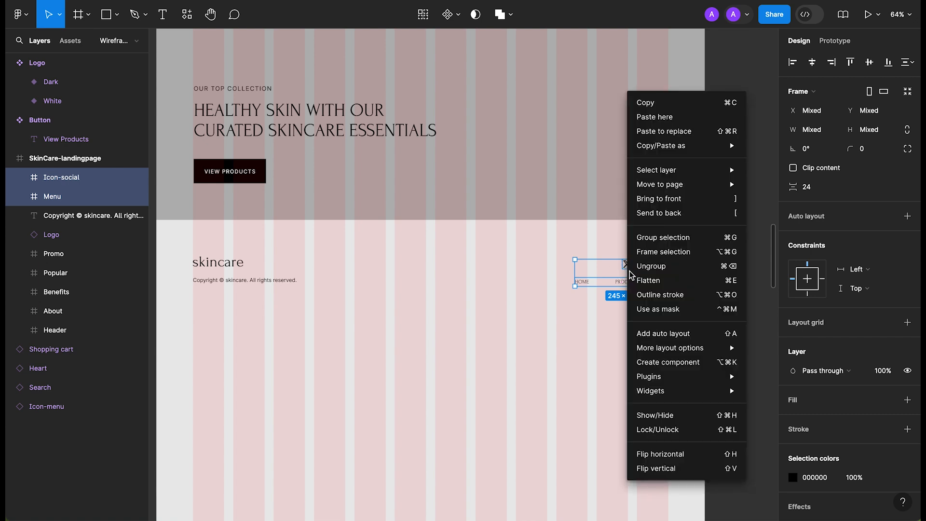
pyautogui.click(670, 259)
pyautogui.doubleClick(64, 180)
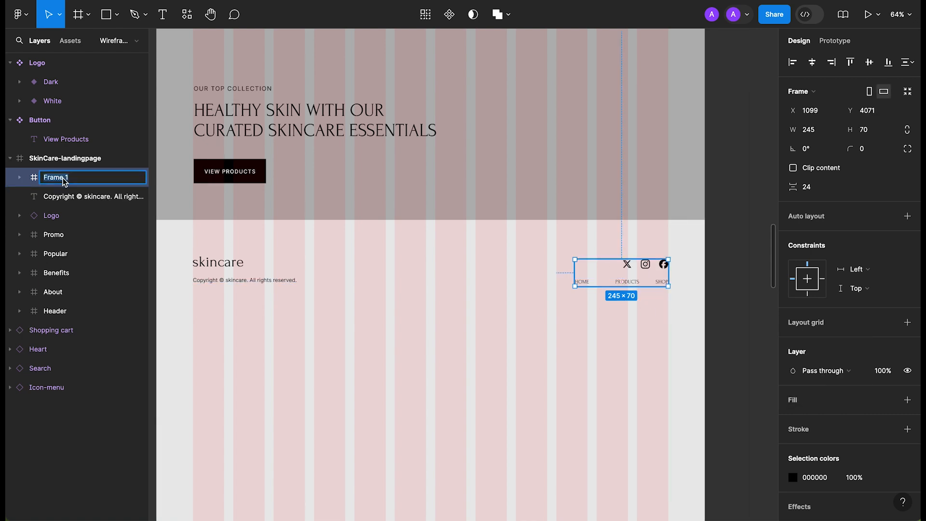
pyautogui.write('Footer-right')
pyautogui.press('Return')
# Wrap the footer logo and copyright line in one frame and name it "Footer-left".
pyautogui.moveTo(311, 315); pyautogui.dragTo(191, 252)
pyautogui.rightClick(230, 270)
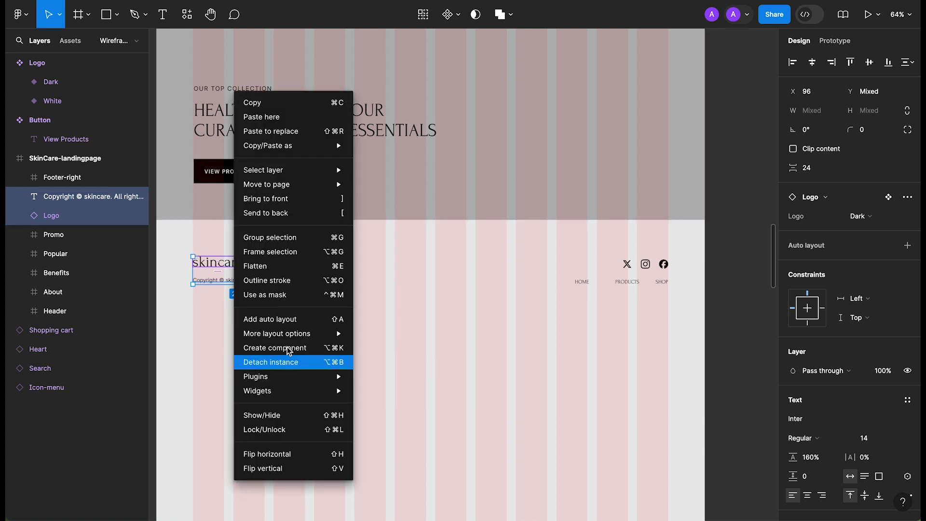
pyautogui.click(289, 250)
pyautogui.doubleClick(54, 198)
pyautogui.write('Foote')
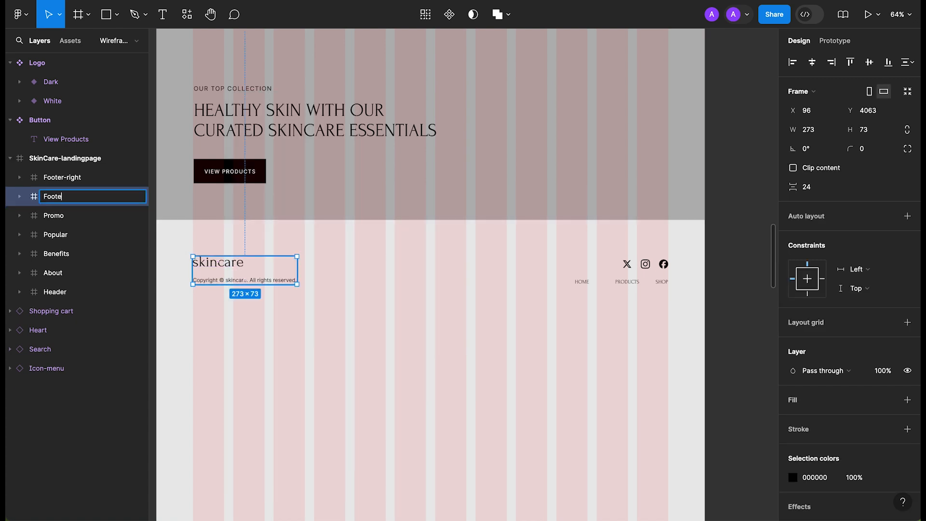
pyautogui.write('r-left')
pyautogui.press('Return')
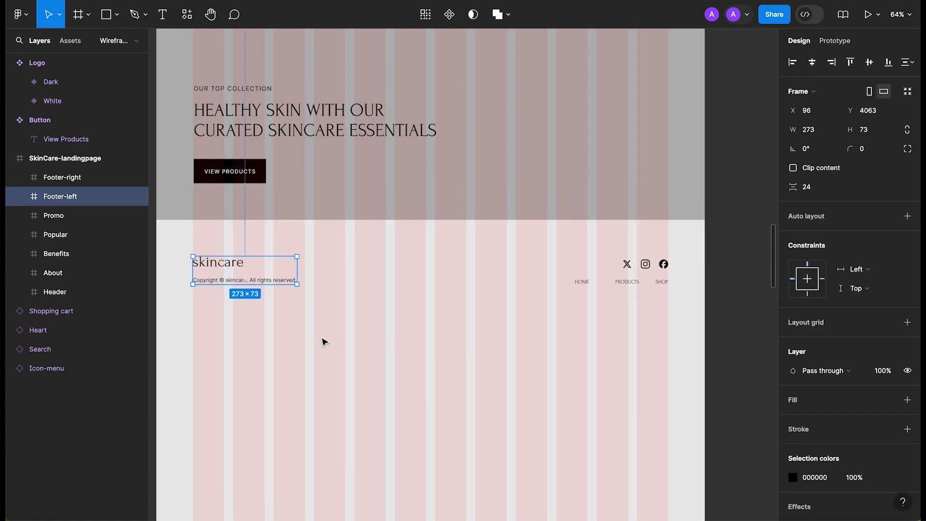
# Align Footer-left and Footer-right on their vertical centers, wrap both in one frame and name it "Footer".
pyautogui.click(668, 364)
pyautogui.moveTo(664, 356); pyautogui.dragTo(233, 276)
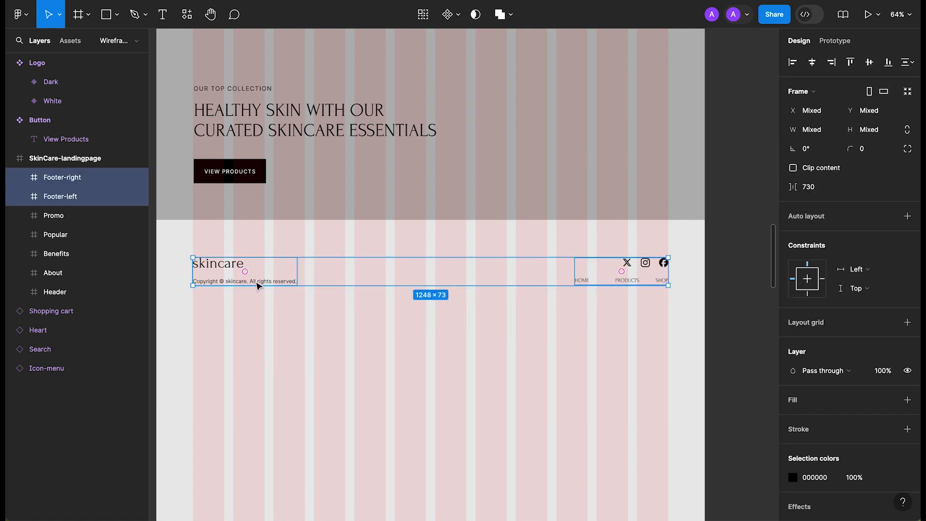
pyautogui.rightClick(254, 281)
pyautogui.click(320, 251)
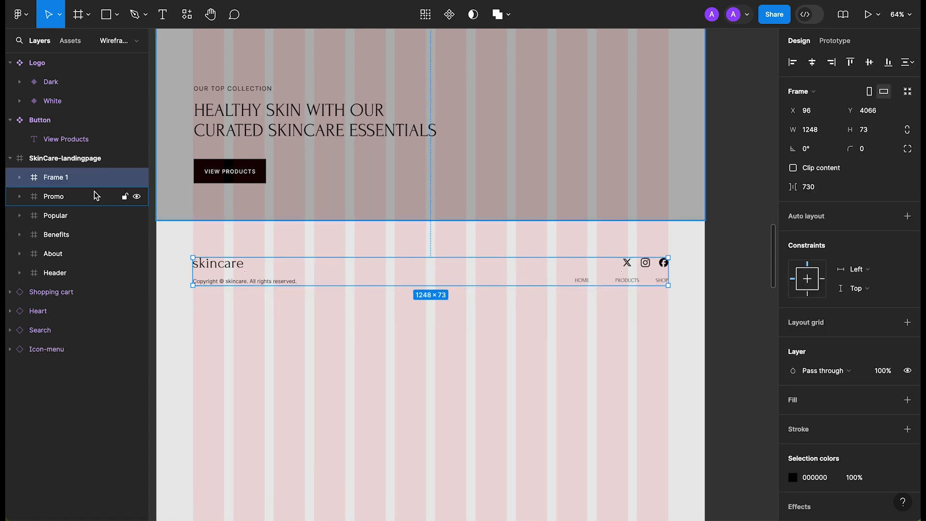
pyautogui.doubleClick(68, 177)
pyautogui.write('Footer')
pyautogui.press('Return')
# Check the gap between the Footer frame and the Promo section and nudge the Footer up slightly.
pyautogui.scroll(1, 694, 333)
pyautogui.moveTo(699, 341); pyautogui.dragTo(230, 292)
pyautogui.press('alt')
pyautogui.press('Up')
pyautogui.press('Up')
pyautogui.press('Up')
pyautogui.click(485, 452)
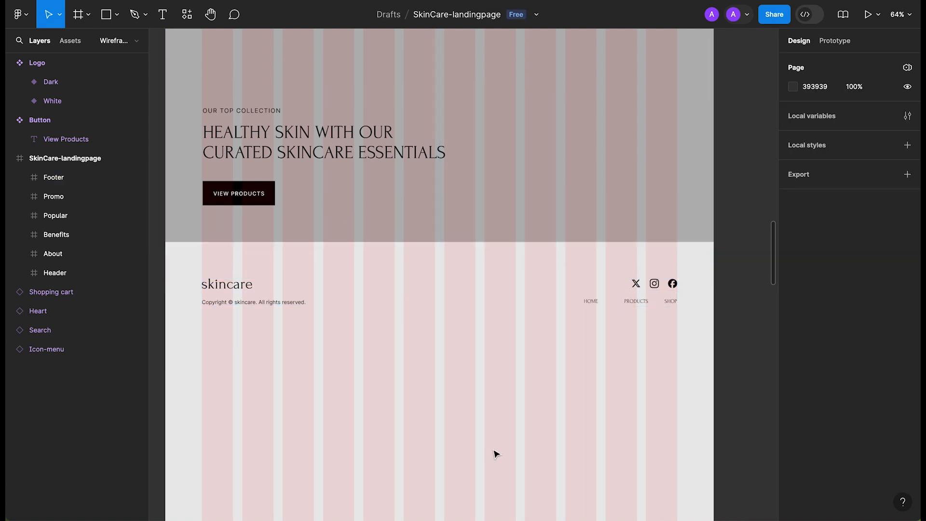
# Preview the landing page prototype and review its layout from the header through to the footer.
pyautogui.hotkey('ctrl', 'alt', 'Return')
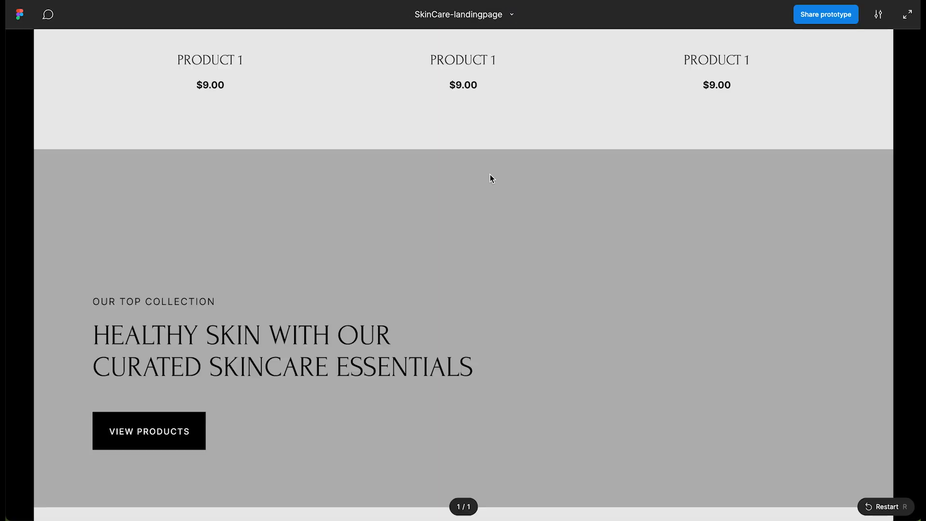
pyautogui.scroll(-8, 453, 201)
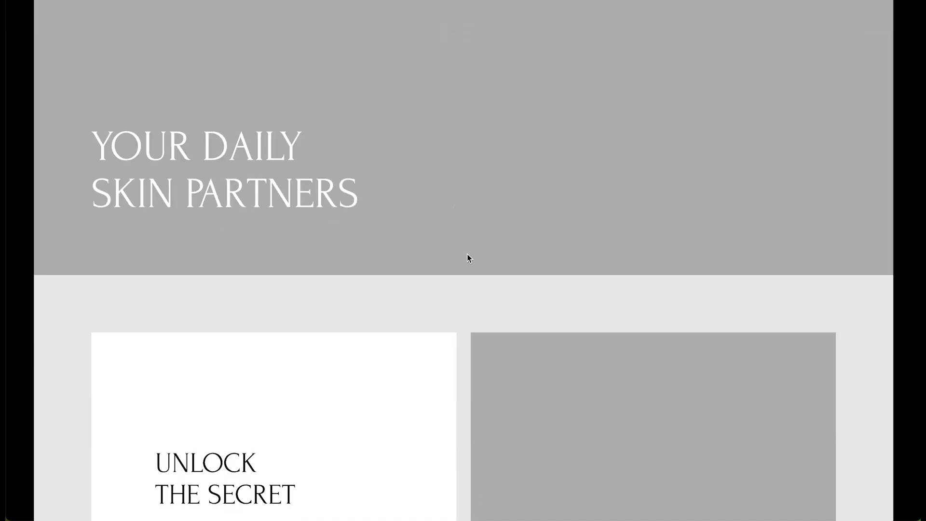
pyautogui.scroll(-15, 467, 256)
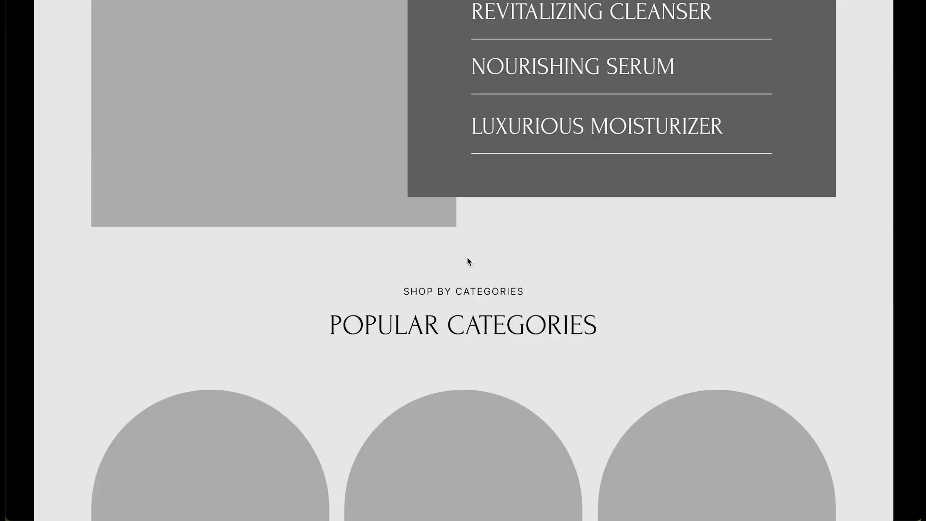
pyautogui.scroll(-15, 466, 256)
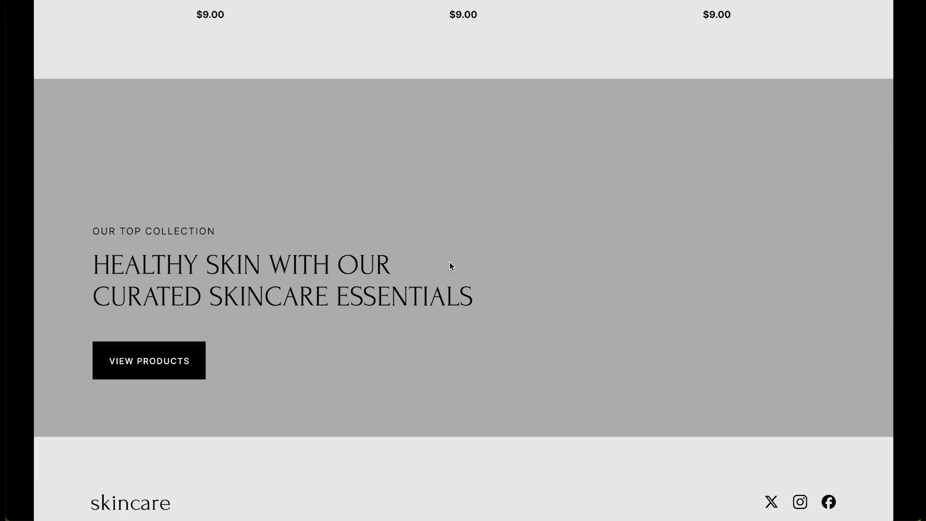
pyautogui.scroll(15, 603, 221)
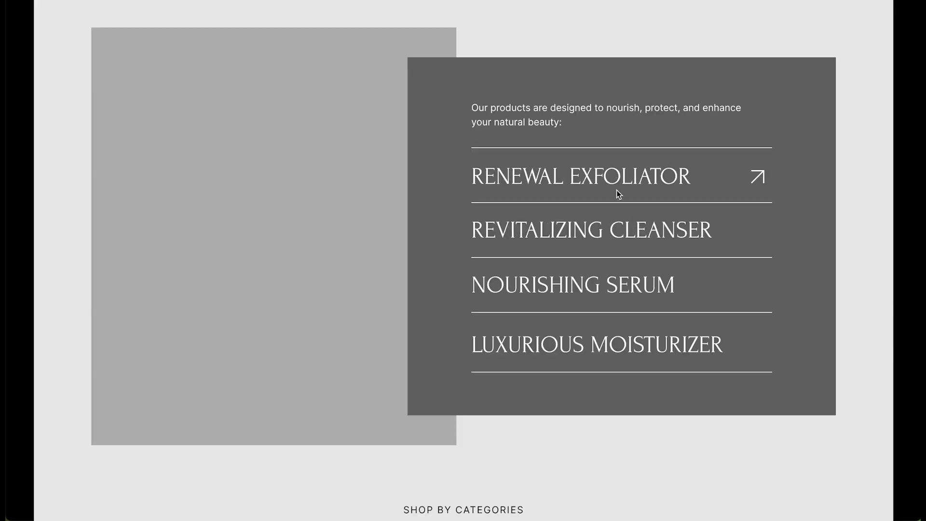
pyautogui.scroll(10, 512, 304)
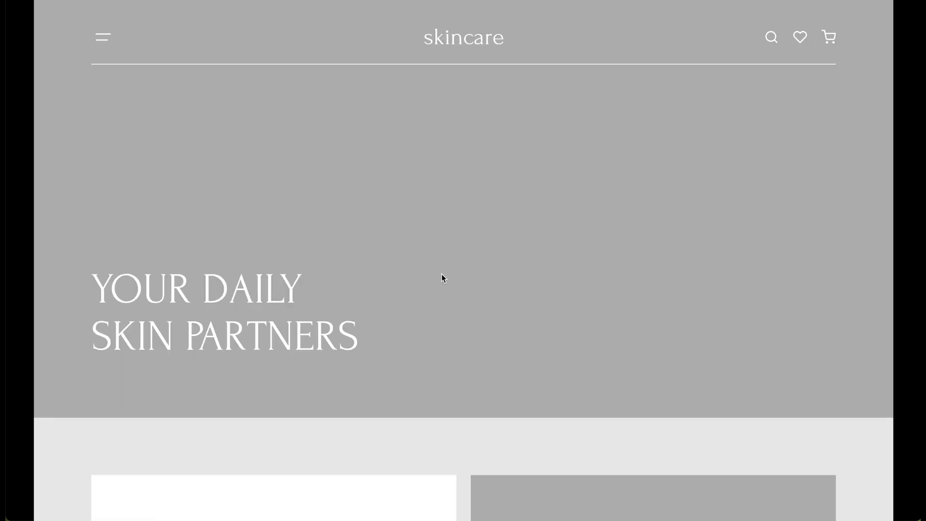
pyautogui.scroll(-4, 441, 274)
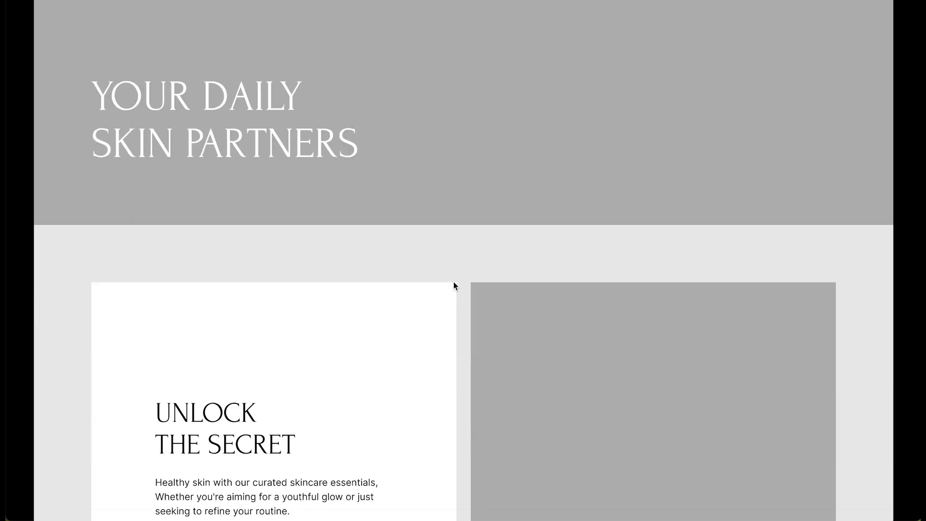
pyautogui.press('Escape')
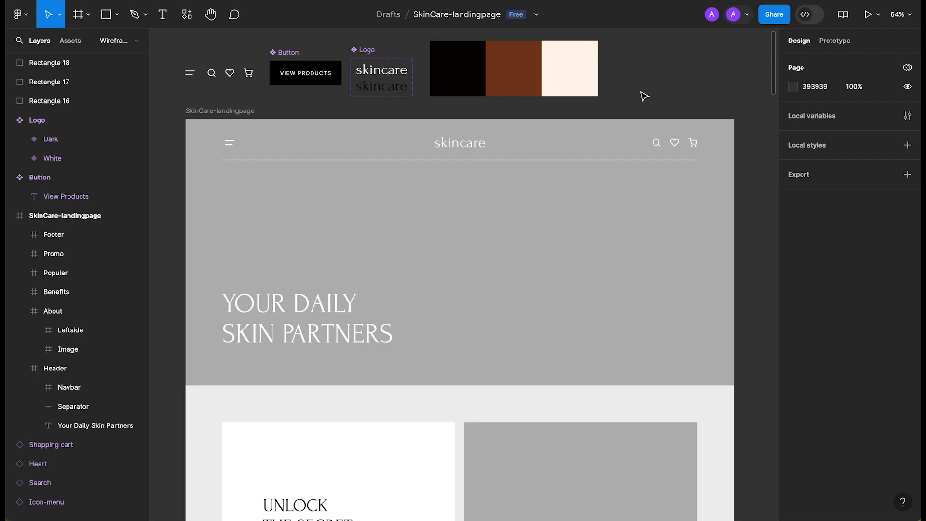
# Create a color style named "Dark" from the black swatch's 060503 fill.
pyautogui.click(458, 85)
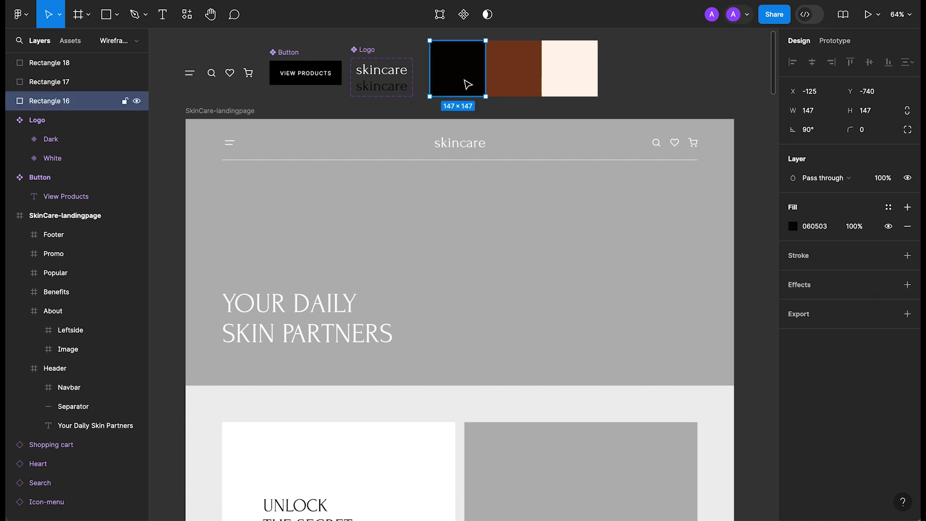
pyautogui.click(888, 208)
pyautogui.click(747, 209)
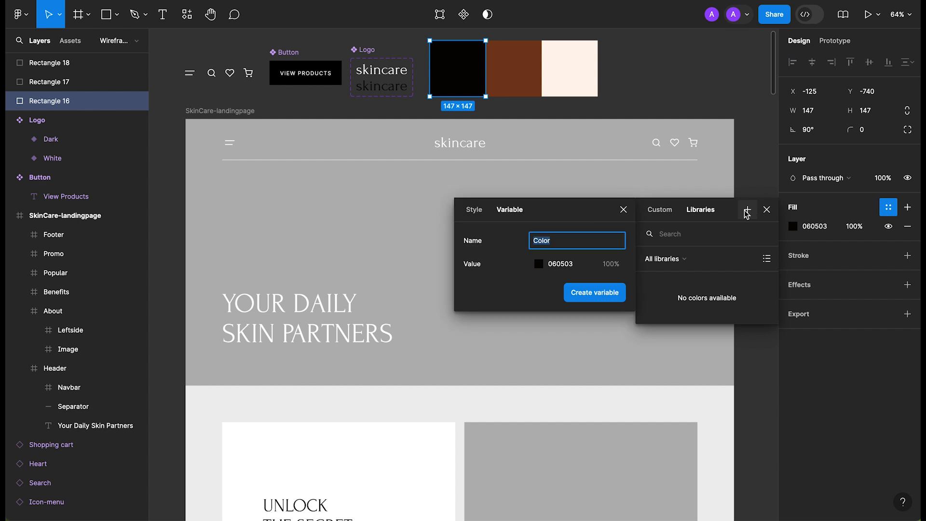
pyautogui.click(474, 209)
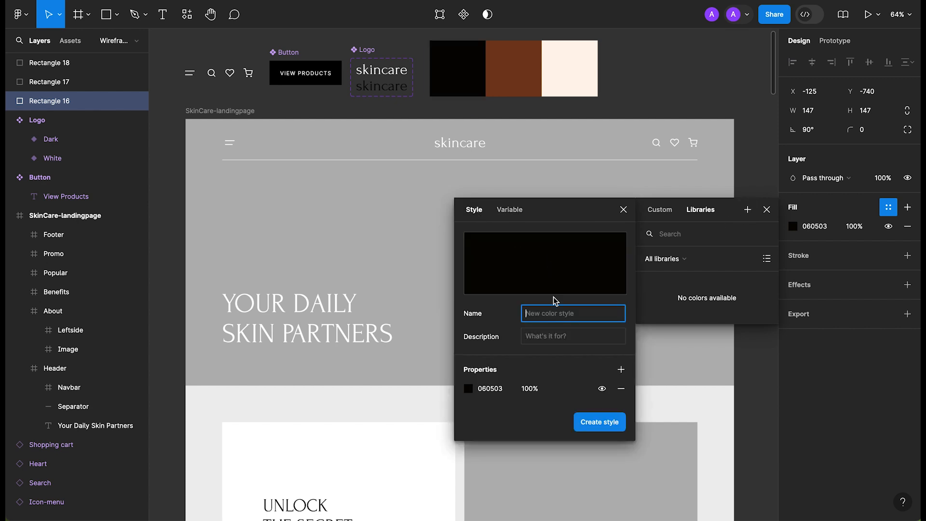
pyautogui.write('Lark')
pyautogui.press('Return')
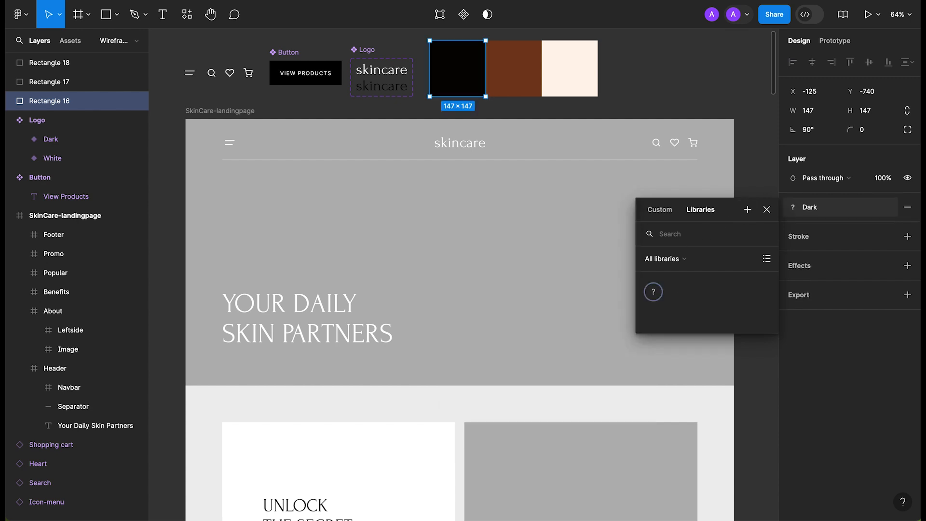
# Create a color style named "Primary" from the brown swatch's 773C1B fill.
pyautogui.click(514, 67)
pyautogui.click(888, 207)
pyautogui.click(747, 209)
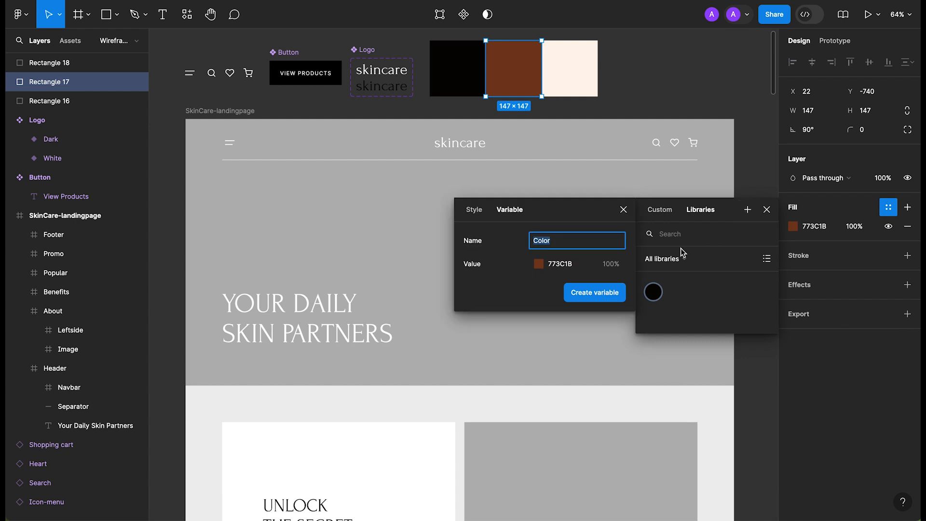
pyautogui.click(472, 211)
pyautogui.write('Primar')
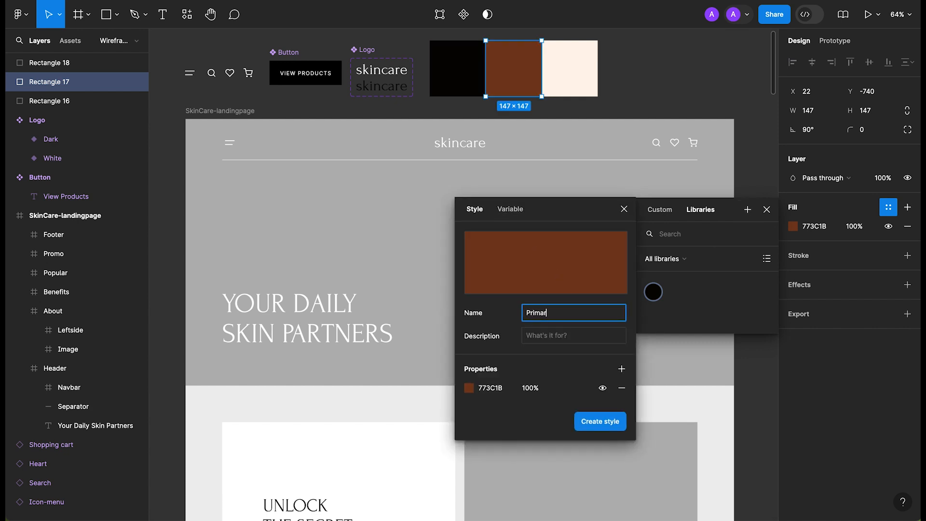
pyautogui.write('y')
pyautogui.press('Return')
# Create a color style named "Light" from the cream swatch's FFF4EA fill.
pyautogui.click(593, 61)
pyautogui.click(888, 207)
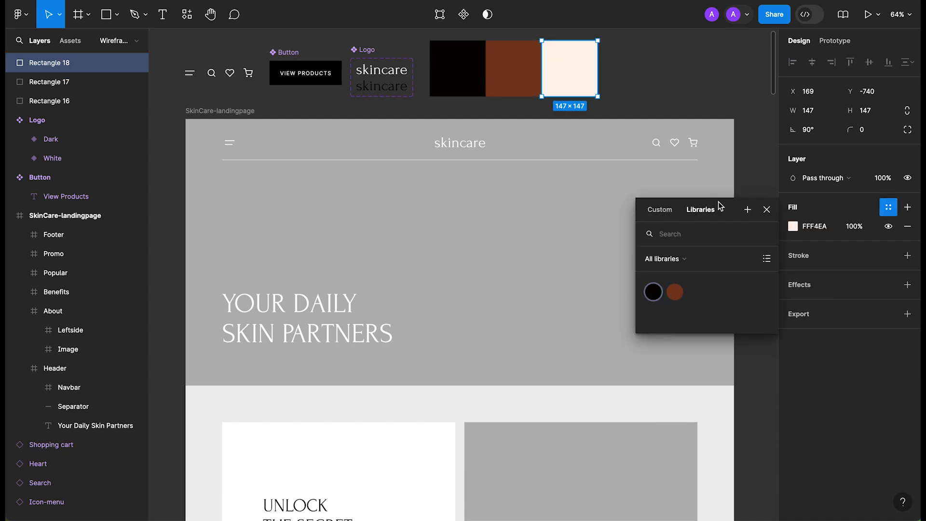
pyautogui.click(747, 209)
pyautogui.write('Light')
pyautogui.press('Return')
pyautogui.click(764, 223)
# Apply the Light color style to the SkinCare-landingpage frame's fill and look over the page sections.
pyautogui.scroll(-1, 765, 223)
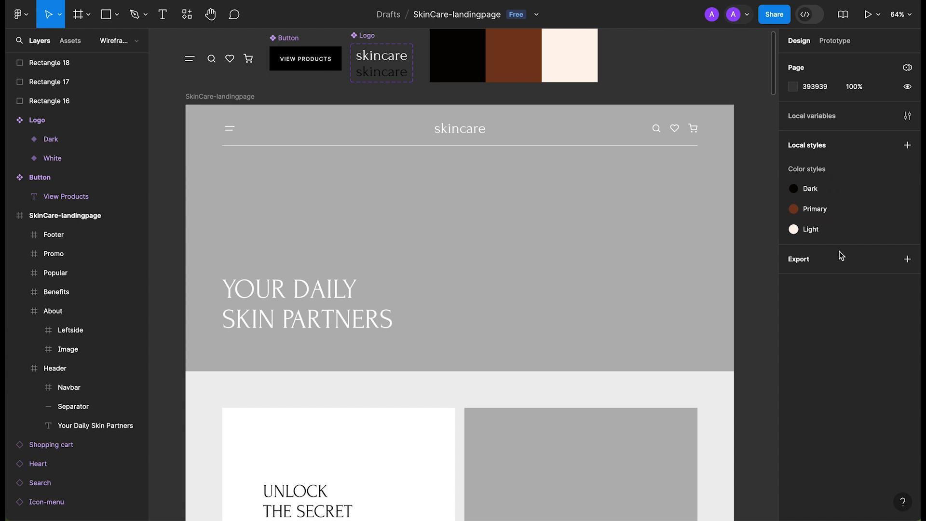
pyautogui.scroll(-3, 694, 316)
pyautogui.click(723, 327)
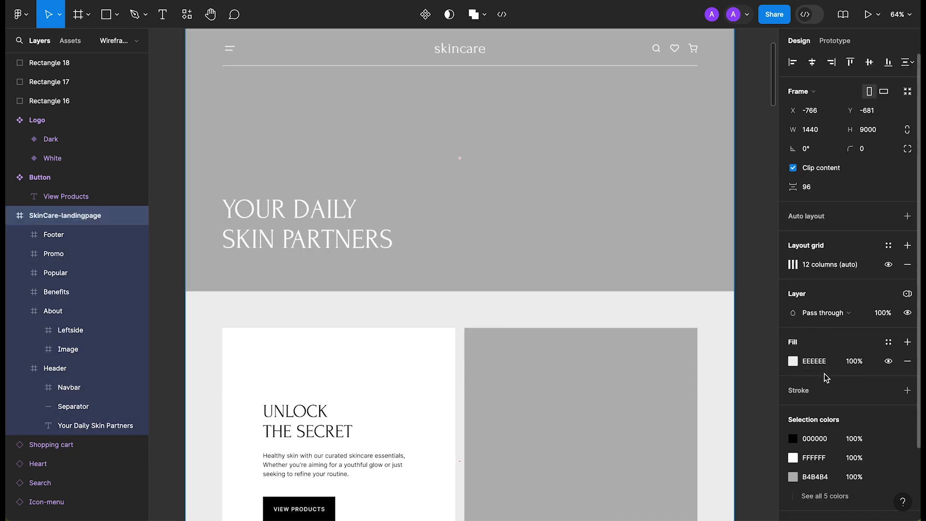
pyautogui.click(887, 342)
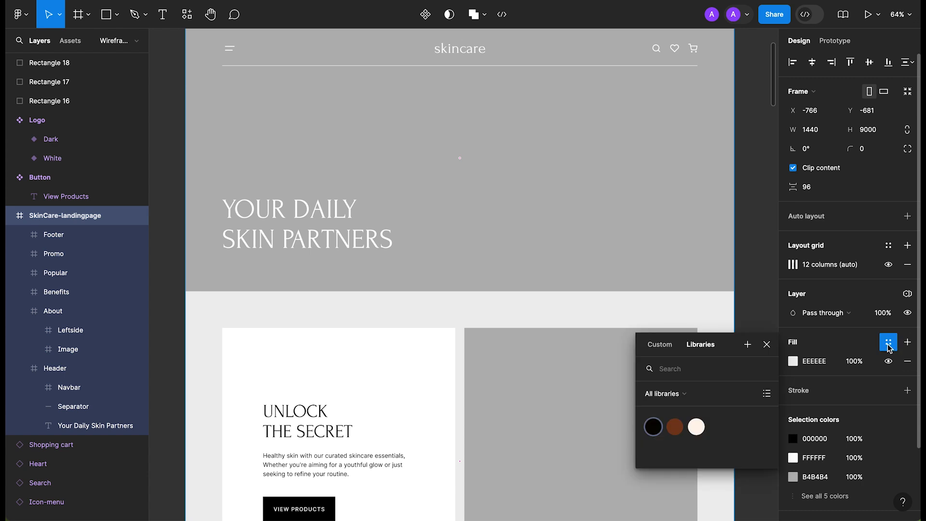
pyautogui.click(696, 426)
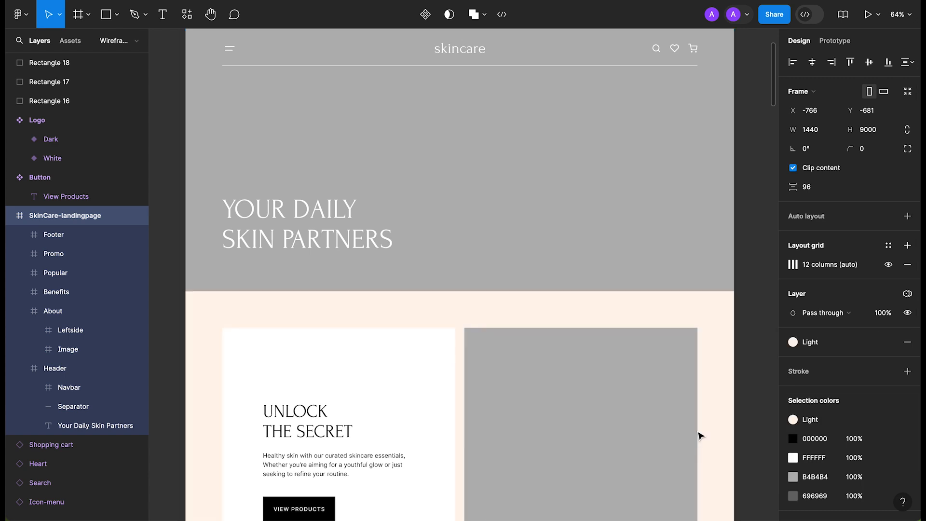
pyautogui.click(756, 305)
pyautogui.scroll(-10, 755, 306)
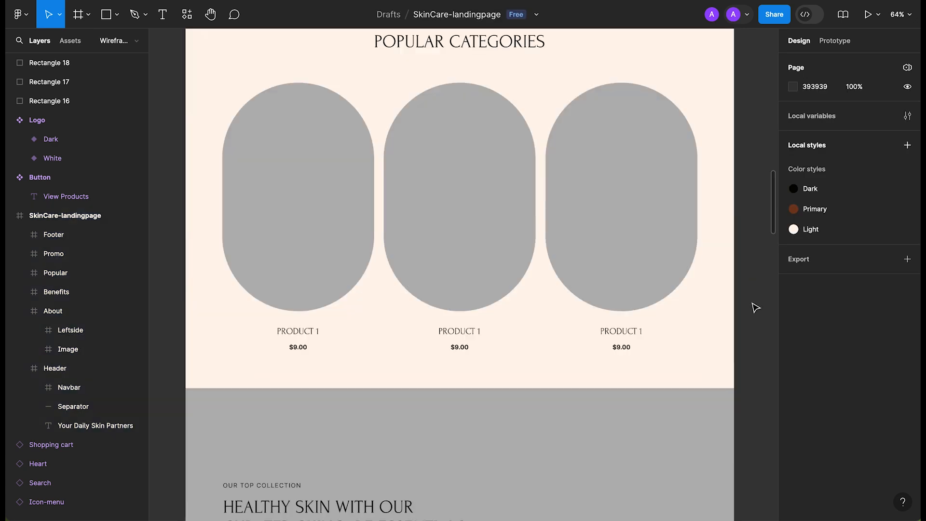
pyautogui.scroll(5, 755, 309)
pyautogui.scroll(5, 756, 308)
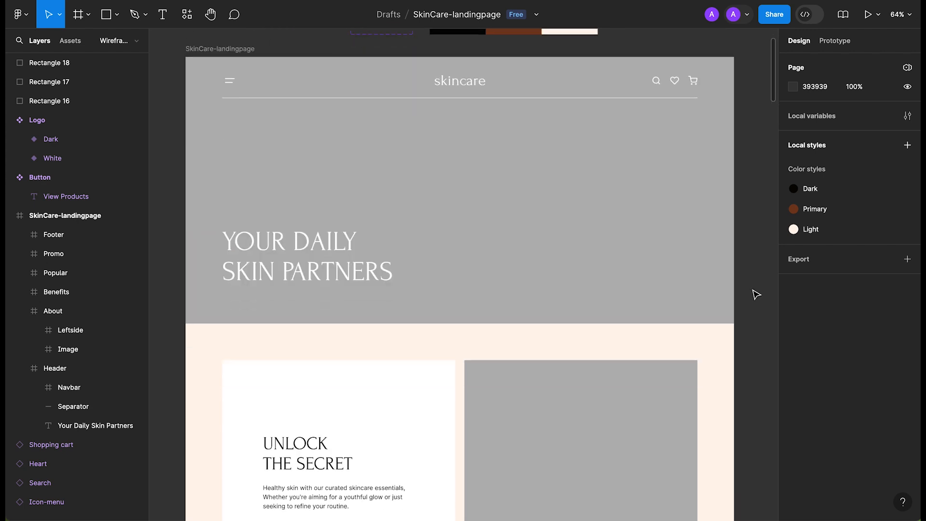
# Create a text style named H1 from the "Your Daily Skin Partners" heading.
pyautogui.click(273, 255)
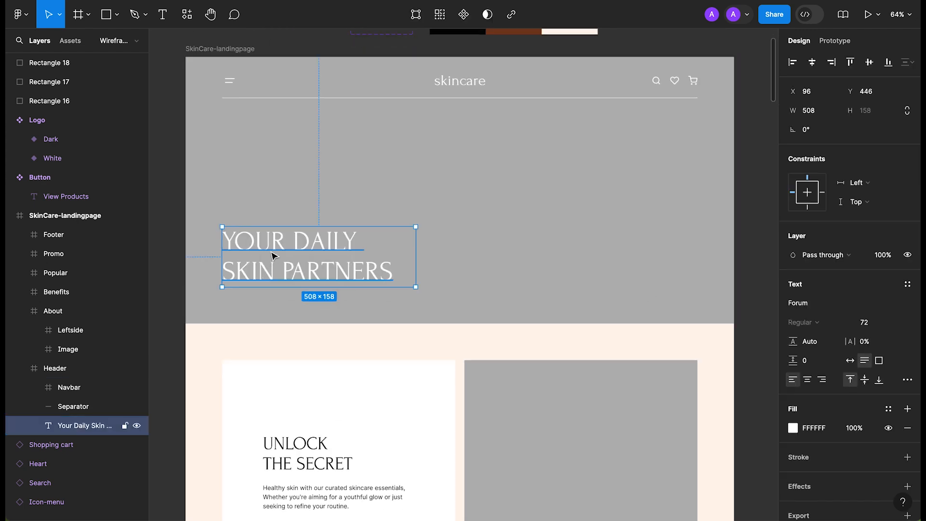
pyautogui.click(907, 284)
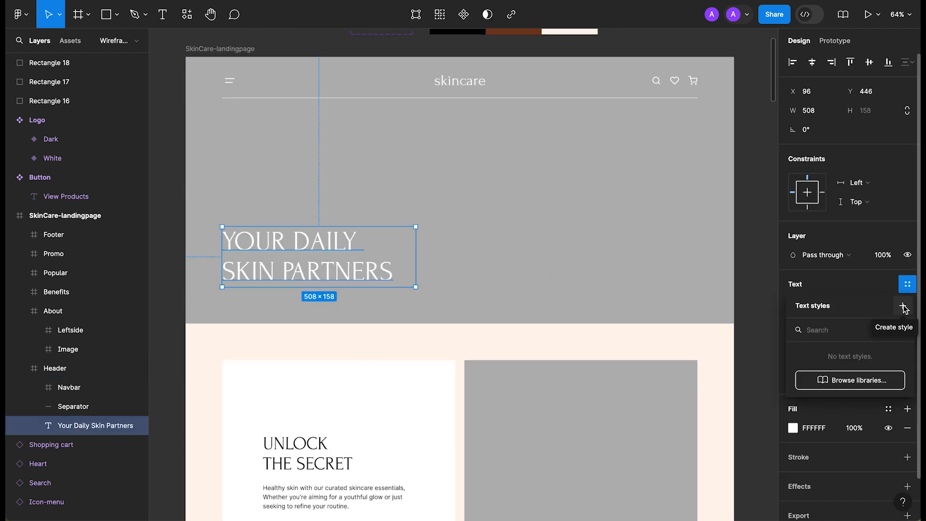
pyautogui.click(903, 305)
pyautogui.write('H1')
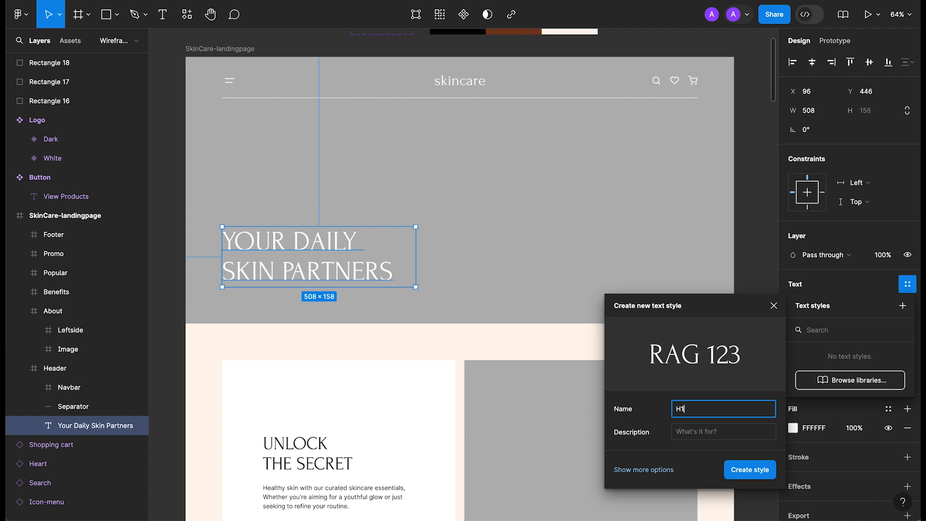
pyautogui.press('Return')
# Detach the H1 style from the "Your Daily Skin Partners" heading and set its line height to 100%.
pyautogui.scroll(-3, 298, 369)
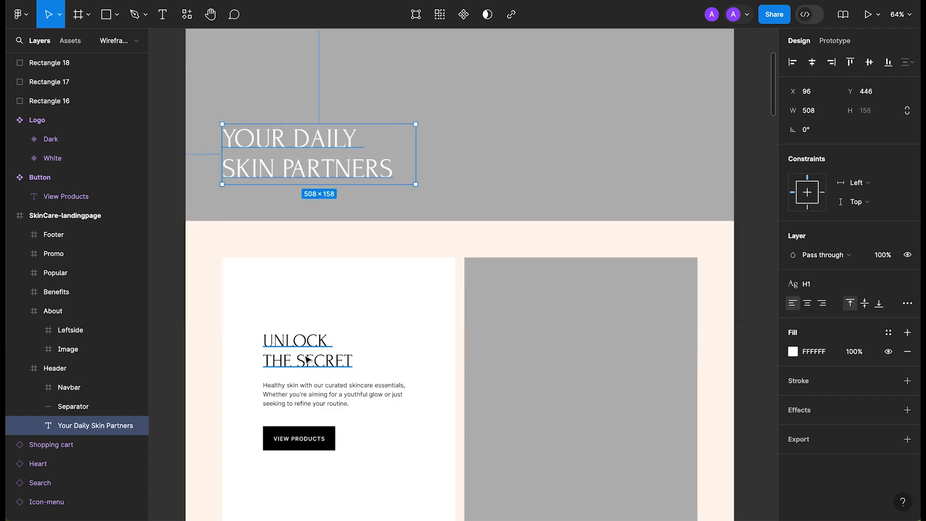
pyautogui.click(308, 359)
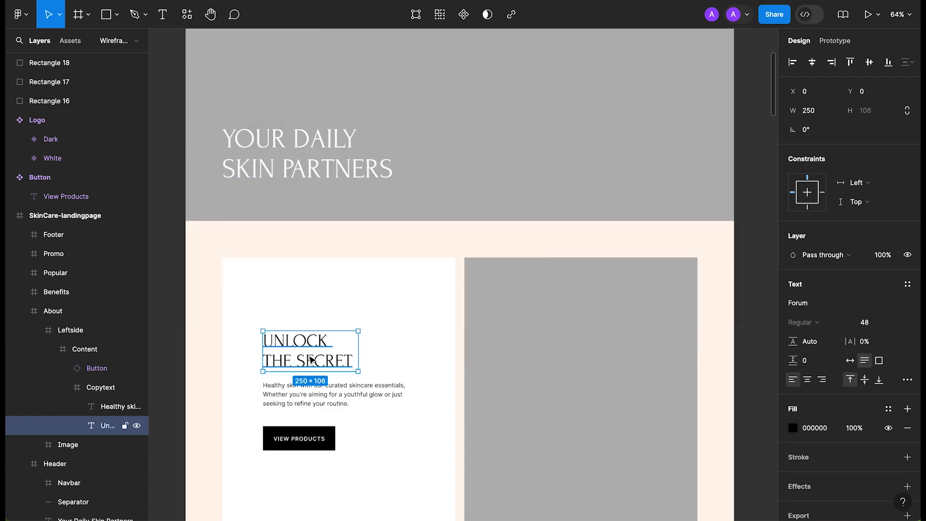
pyautogui.click(386, 169)
pyautogui.click(906, 284)
pyautogui.click(808, 341)
pyautogui.write('1')
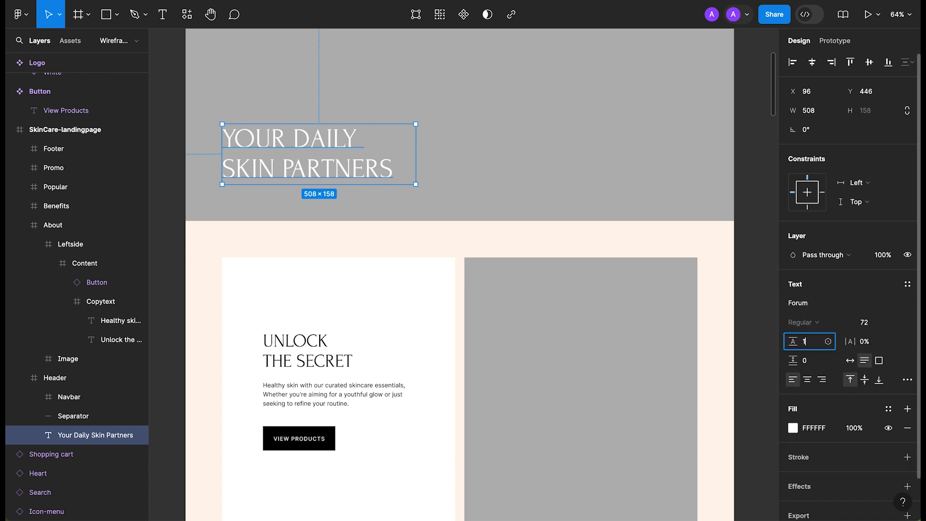
pyautogui.write('00')
pyautogui.press('Return')
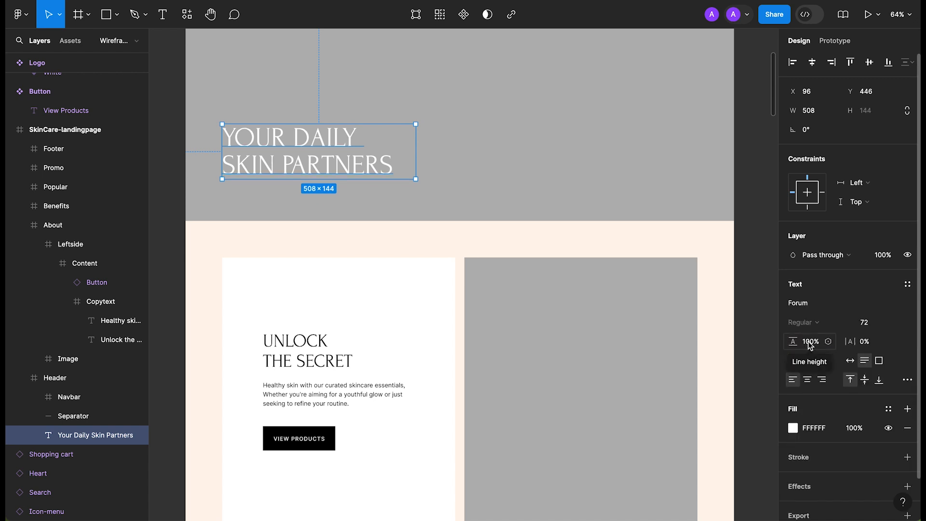
# Delete the H1 text style from the local styles.
pyautogui.click(906, 285)
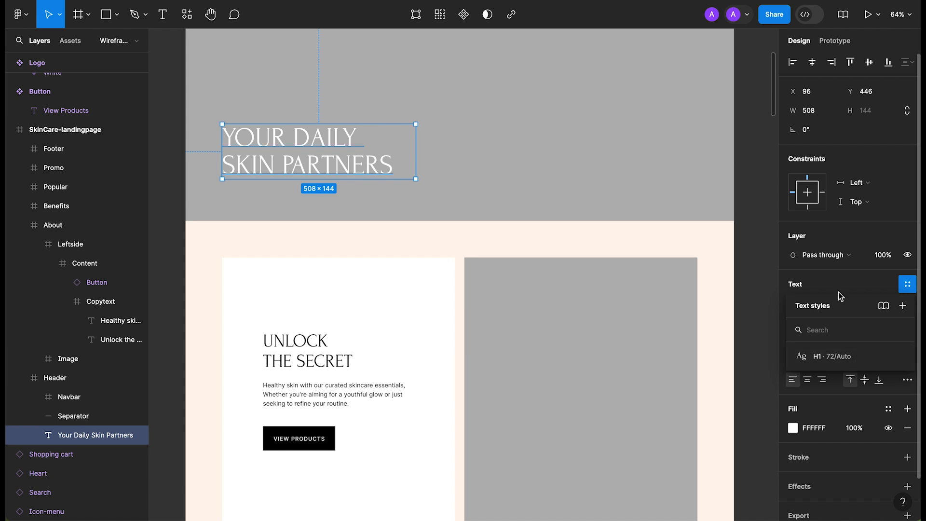
pyautogui.click(740, 170)
pyautogui.rightClick(809, 188)
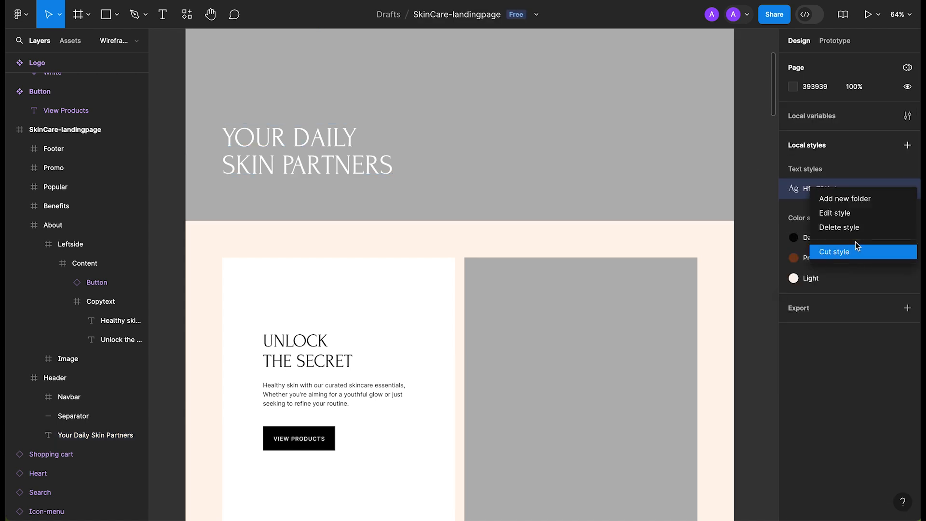
pyautogui.click(855, 230)
# Create a text style named H1 from the "Your Daily Skin Partners" heading with its 100% line height.
pyautogui.doubleClick(360, 162)
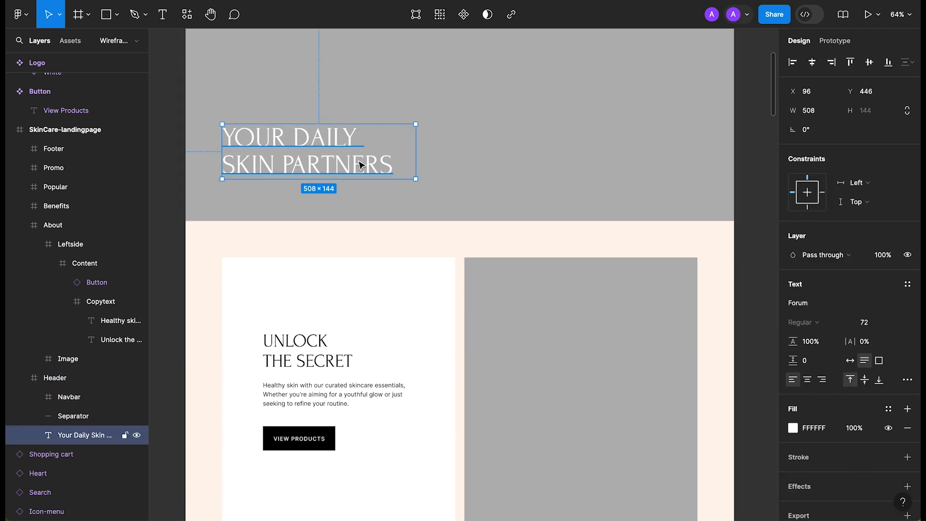
pyautogui.click(907, 284)
pyautogui.click(902, 305)
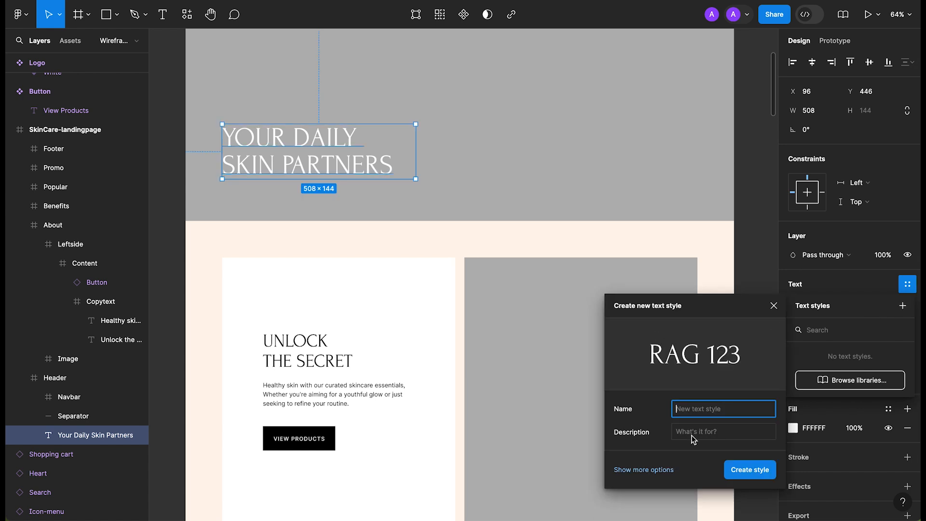
pyautogui.write('H11')
pyautogui.press('Return')
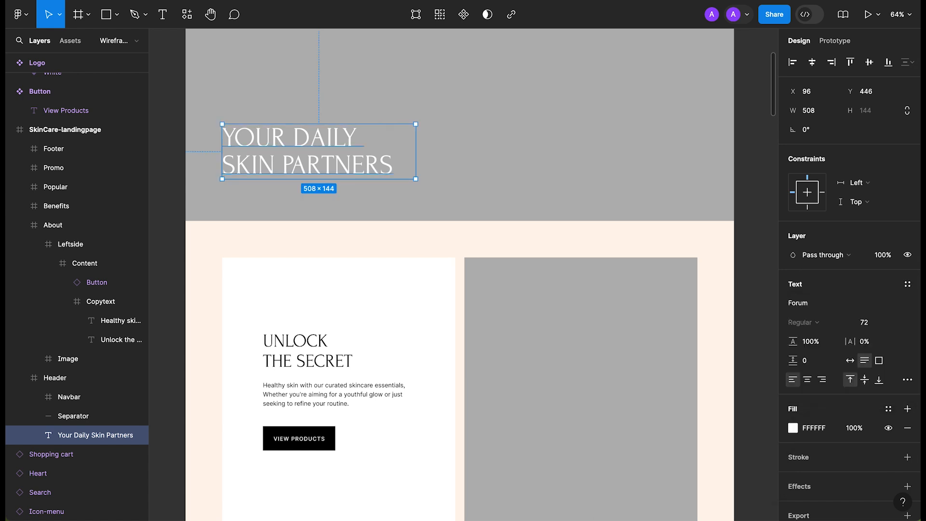
# Set the "Unlock the Secret" heading's line height to 100% and create a text style named H2 from it.
pyautogui.scroll(-1, 281, 317)
pyautogui.keyDown('super'); pyautogui.click(281, 317); pyautogui.keyUp('super')
pyautogui.click(805, 345)
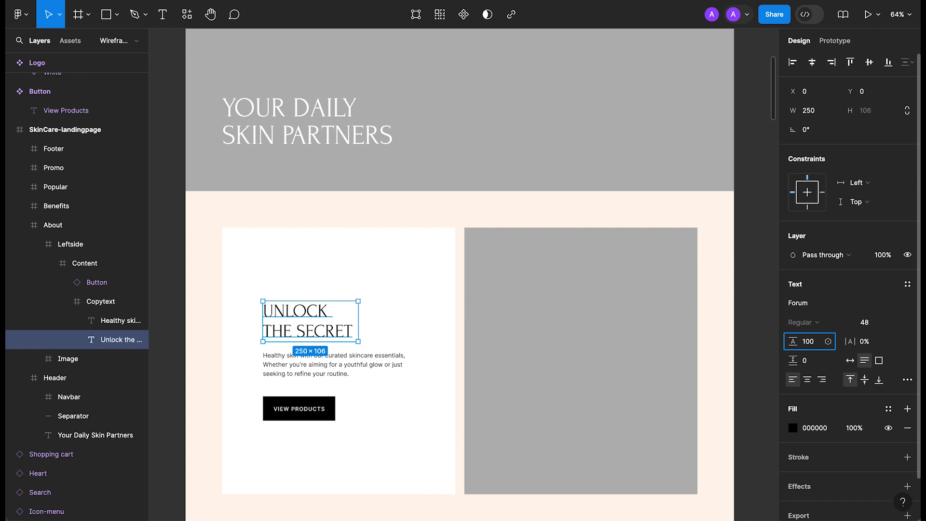
pyautogui.press('Return')
pyautogui.click(907, 284)
pyautogui.click(902, 305)
pyautogui.write('H2')
pyautogui.press('Return')
# Select the "Renewal Exfoliator" text in the Benefits section.
pyautogui.scroll(-5, 458, 270)
pyautogui.keyDown('super'); pyautogui.click(569, 232); pyautogui.keyUp('super')
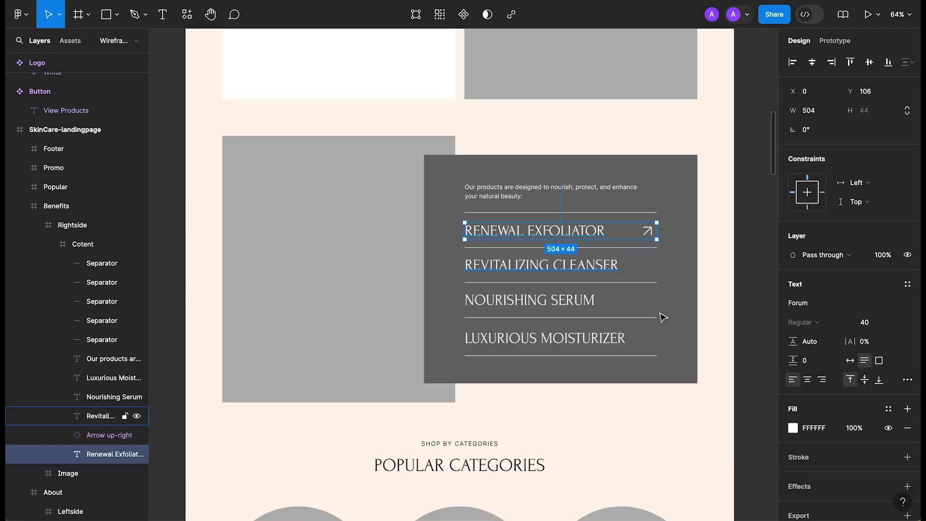
pyautogui.click(907, 284)
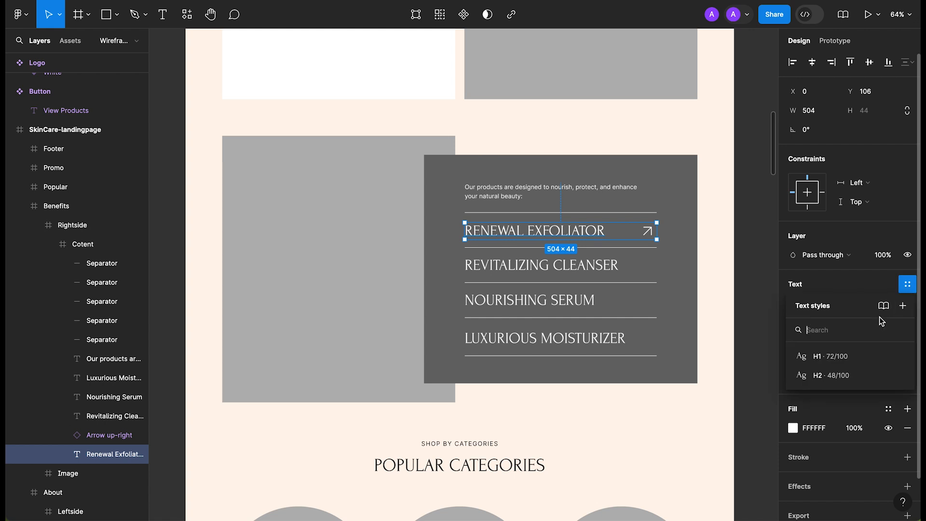
pyautogui.click(903, 306)
pyautogui.write('H3')
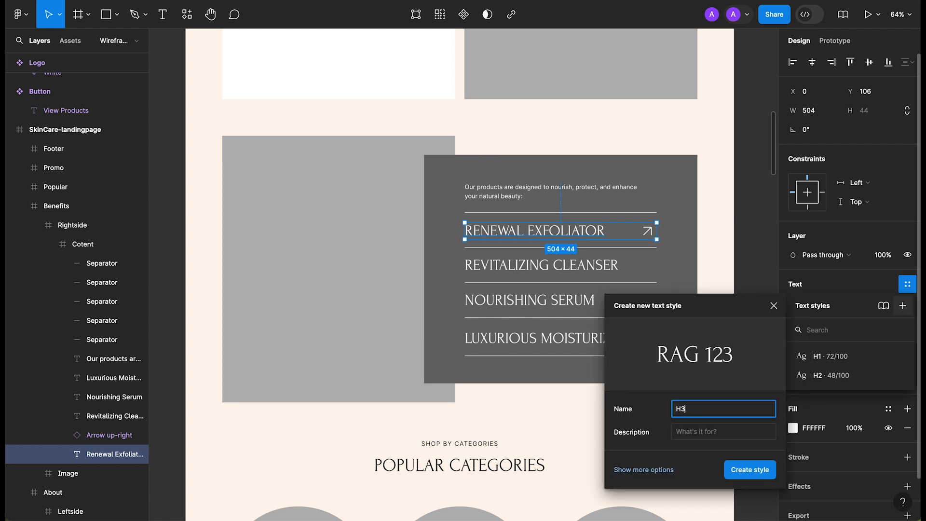
pyautogui.press('Escape')
# Create a text style named H3 from the selected "Renewal Exfoliator" text.
pyautogui.click(904, 287)
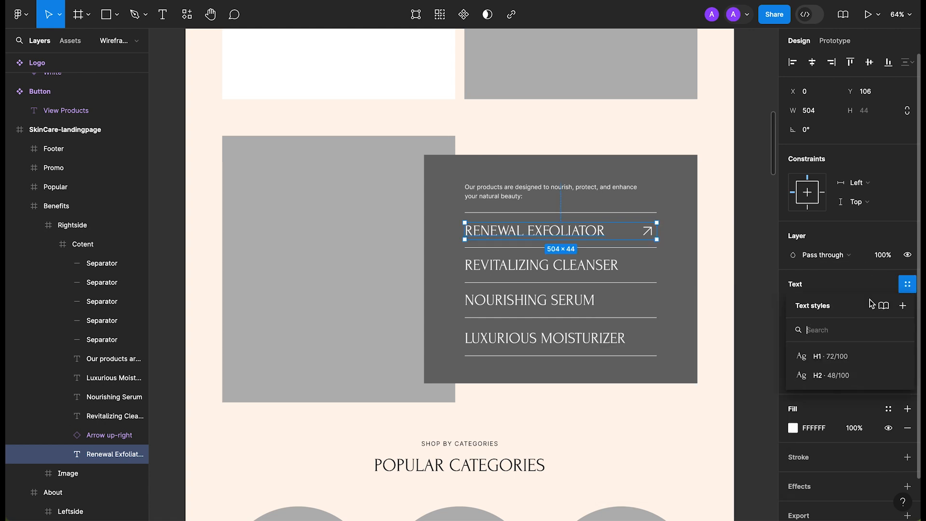
pyautogui.click(902, 305)
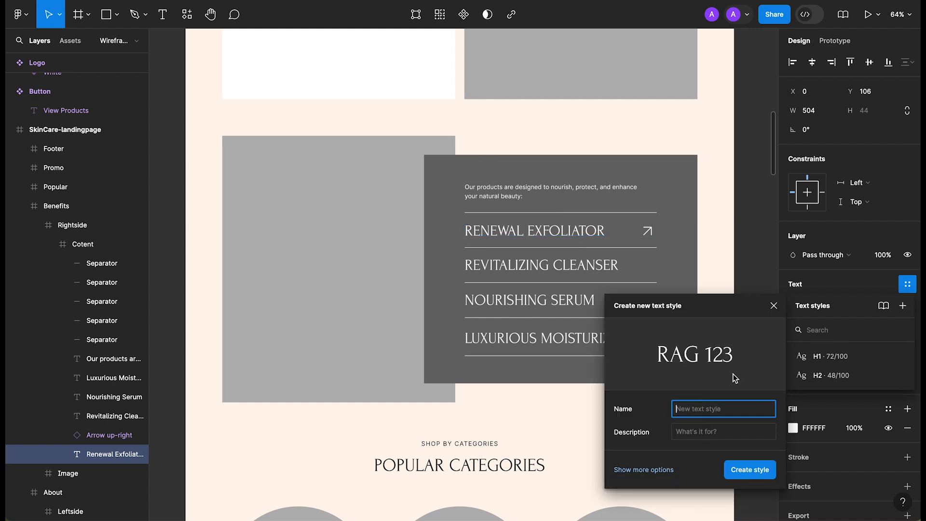
pyautogui.write('H3')
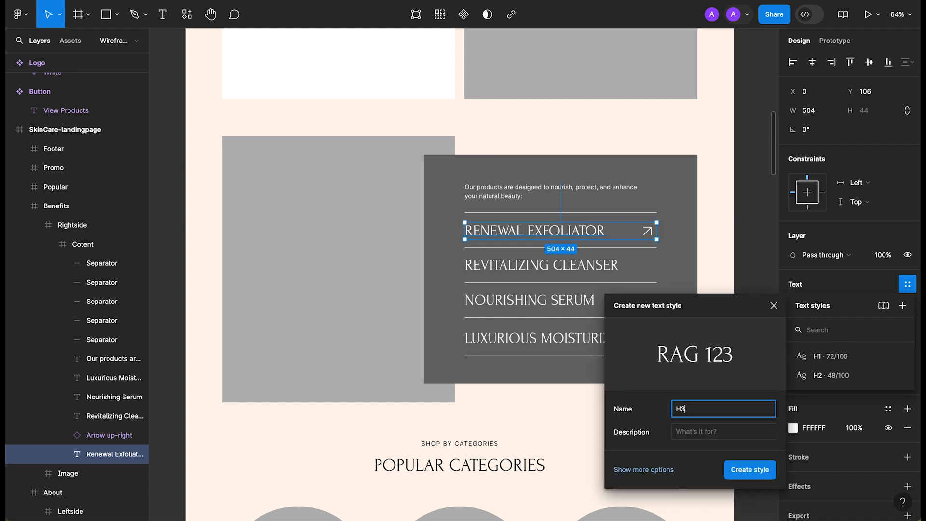
pyautogui.press('Return')
# Select the "Product 1" title under the middle product image in the Popular section.
pyautogui.scroll(-5, 736, 374)
pyautogui.scroll(5, 677, 340)
pyautogui.scroll(-3, 677, 352)
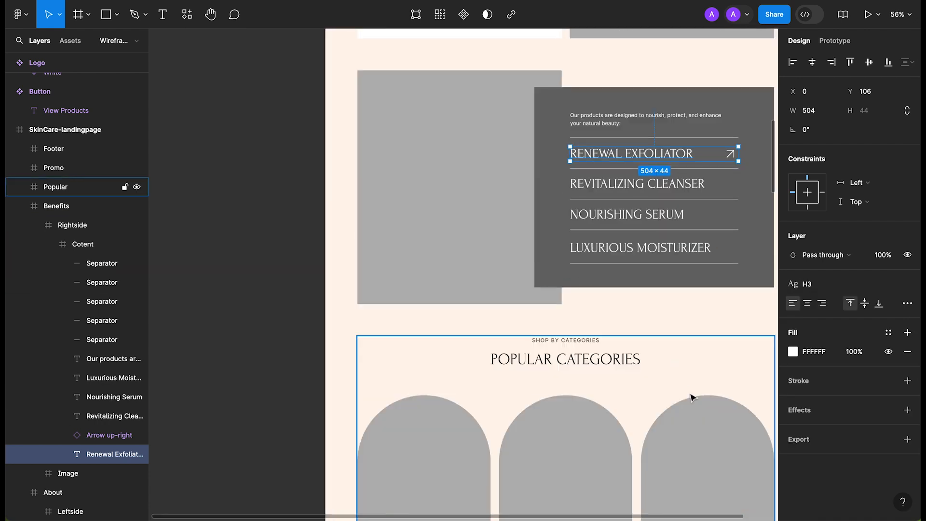
pyautogui.scroll(-6, 685, 389)
pyautogui.click(367, 444)
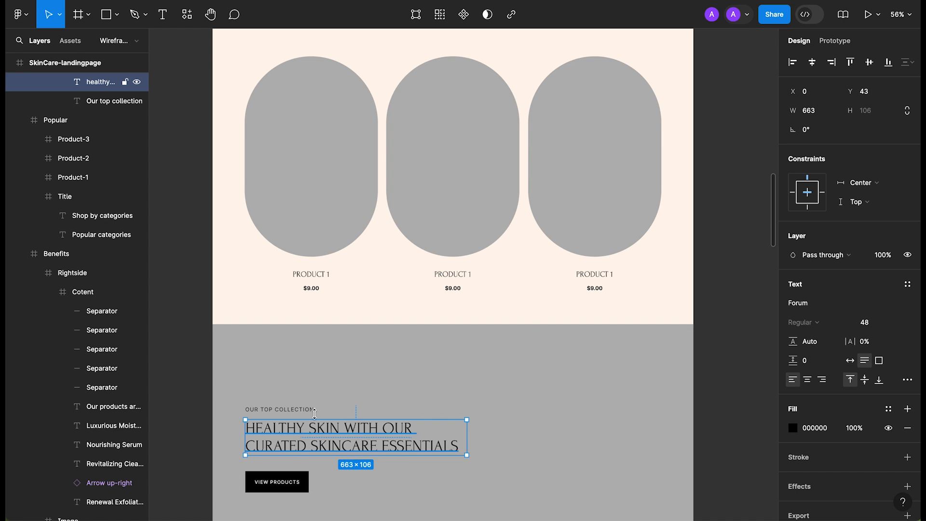
pyautogui.click(456, 273)
pyautogui.click(907, 284)
pyautogui.click(902, 306)
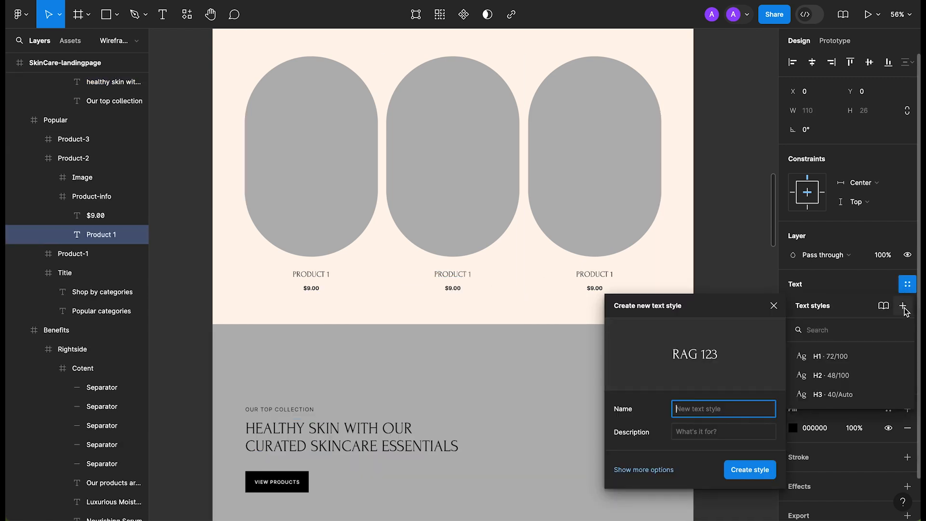
pyautogui.write('H')
pyautogui.press('Return')
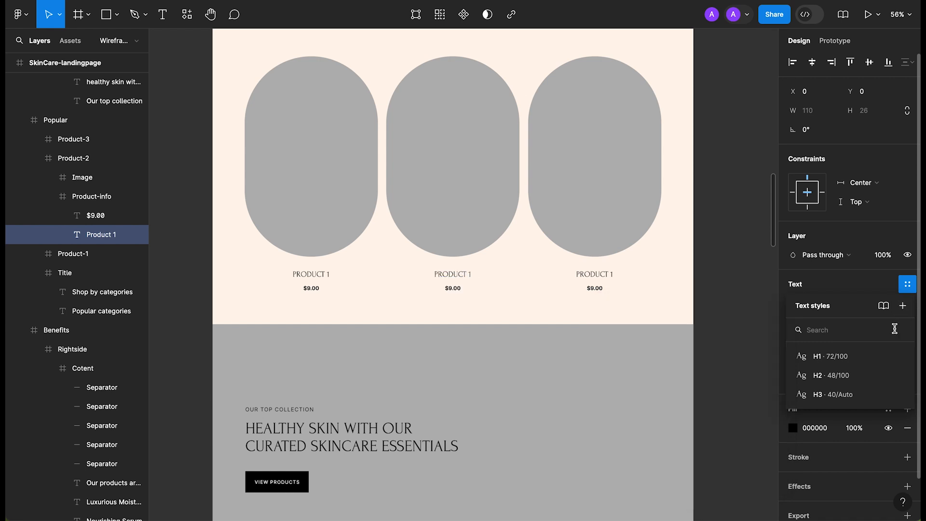
pyautogui.press('Escape')
# Set the selected "Product 1" title's line height to 100% and create a text style named H4 from it.
pyautogui.click(815, 339)
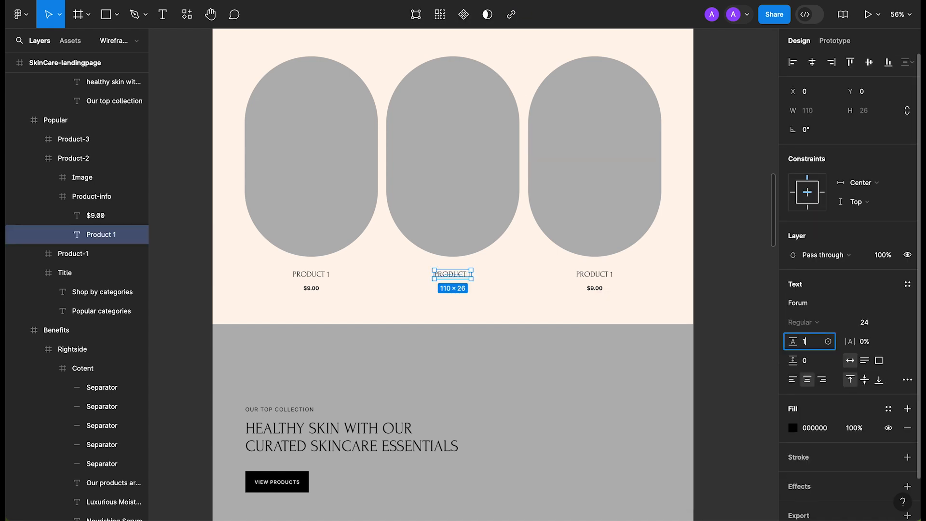
pyautogui.write('100%')
pyautogui.press('Return')
pyautogui.click(907, 284)
pyautogui.click(903, 305)
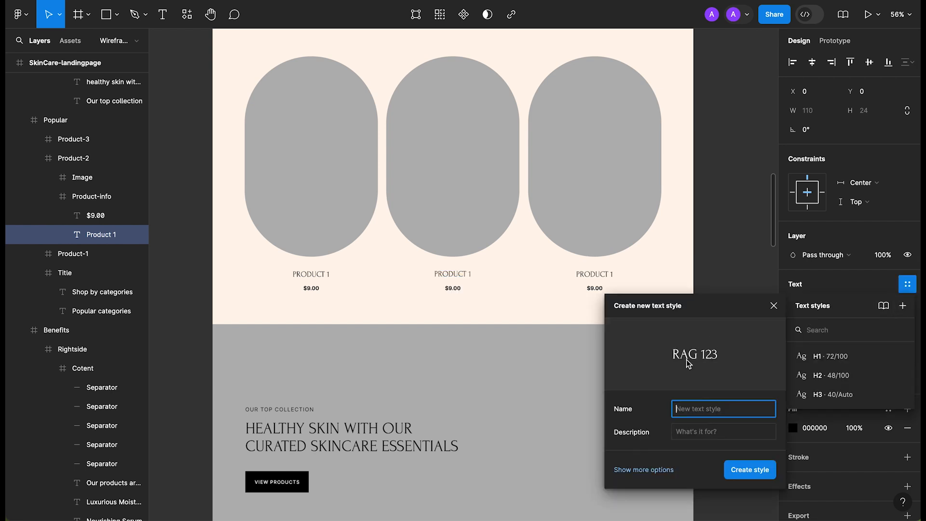
pyautogui.write('H4')
# Create a text style named Subtitle from the "Our top collection" text in the Promo section.
pyautogui.click(256, 383)
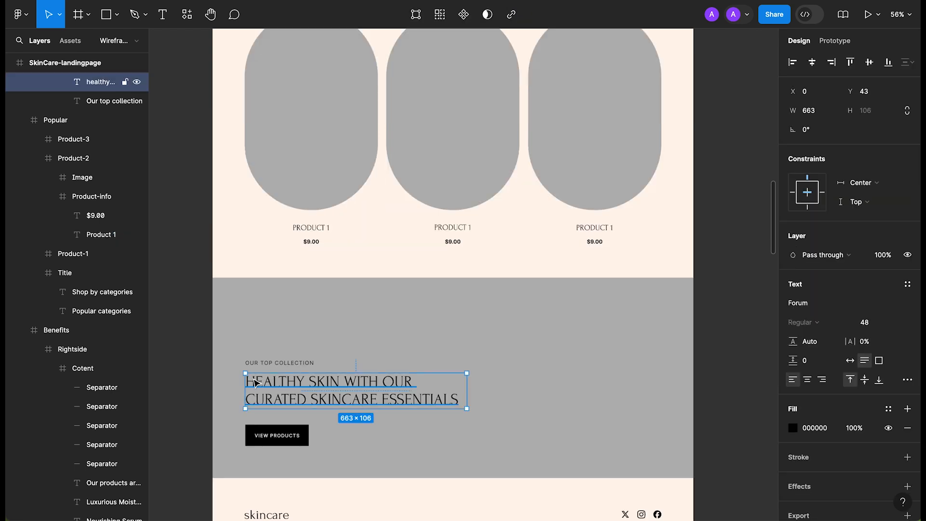
pyautogui.click(284, 363)
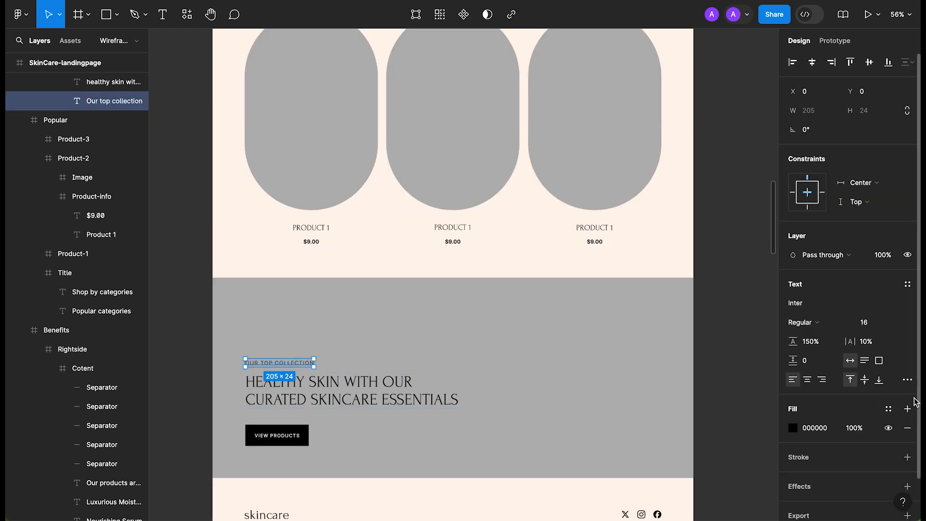
pyautogui.click(907, 284)
pyautogui.click(904, 306)
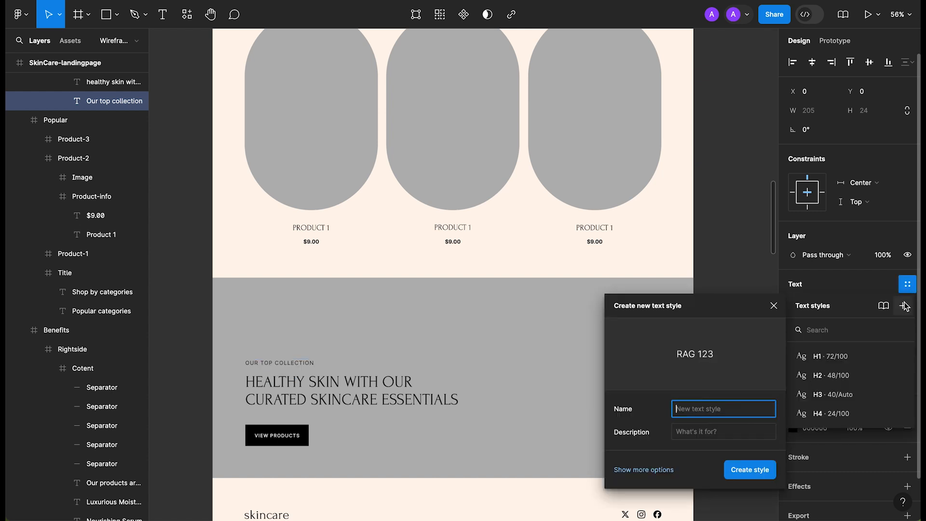
pyautogui.write('S')
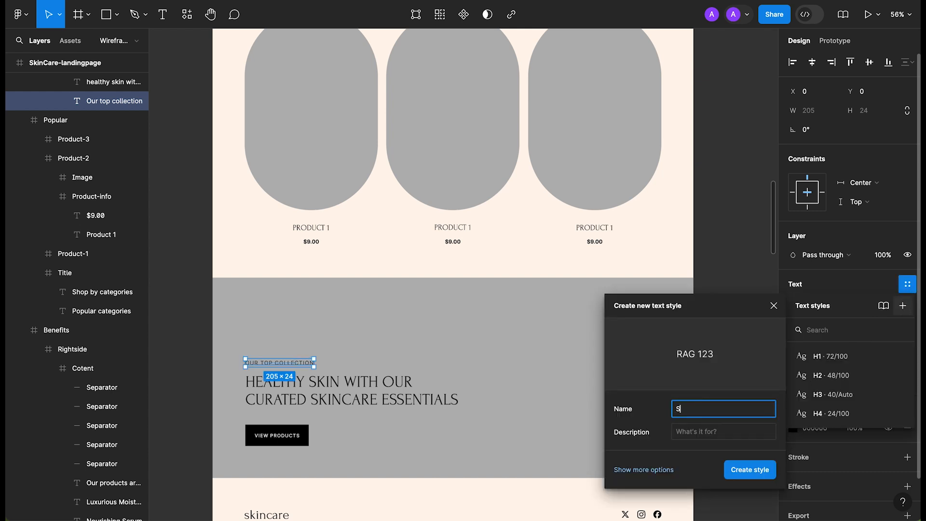
pyautogui.write('ub')
pyautogui.write('t')
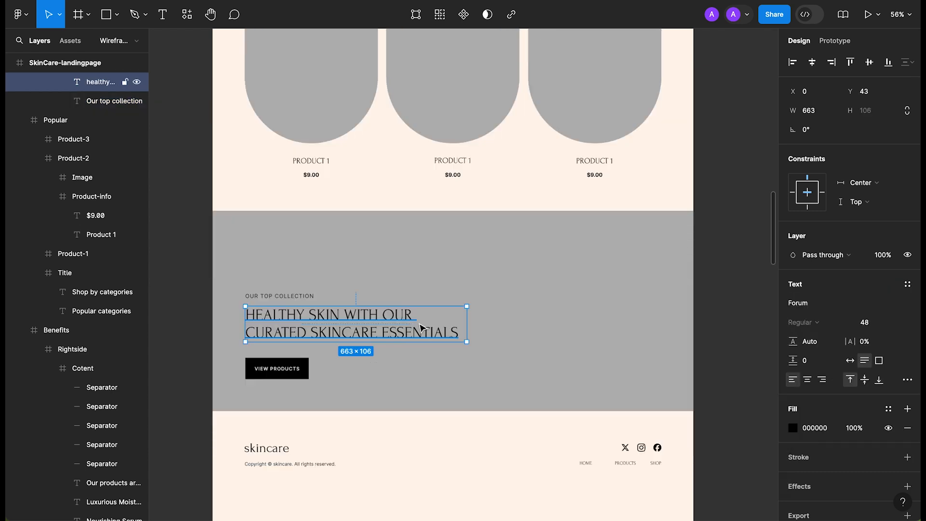
# Create a text style named P-Large from the "Healthy skin with our curated skincare essentials" paragraph in the About section.
pyautogui.scroll(-2, 423, 327)
pyautogui.scroll(15, 287, 342)
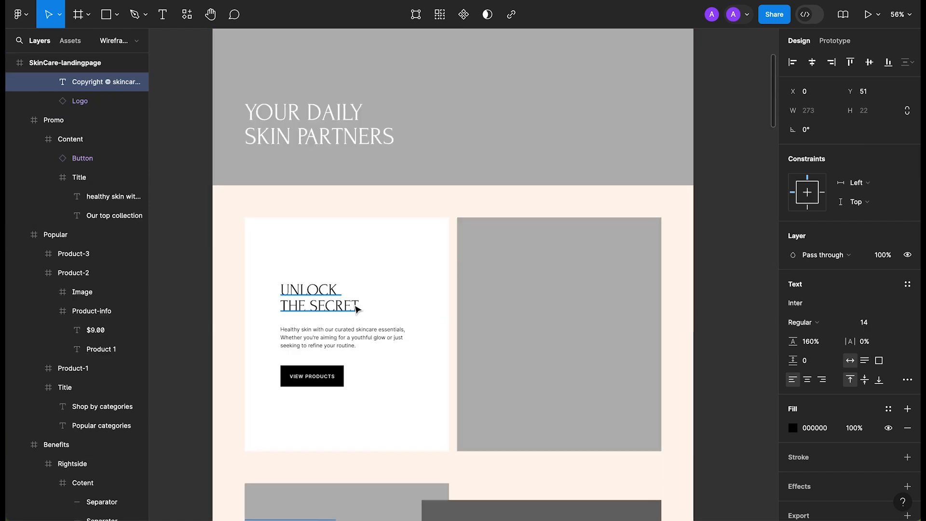
pyautogui.click(336, 334)
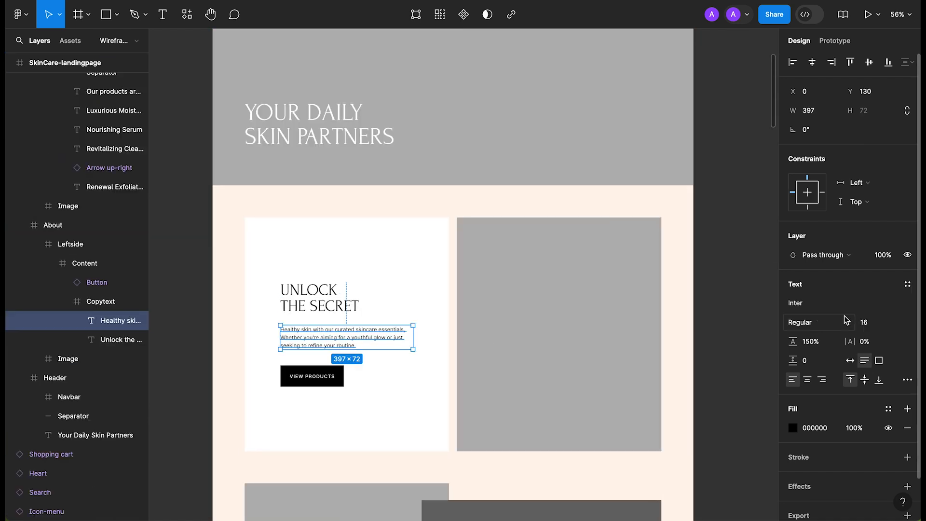
pyautogui.click(907, 285)
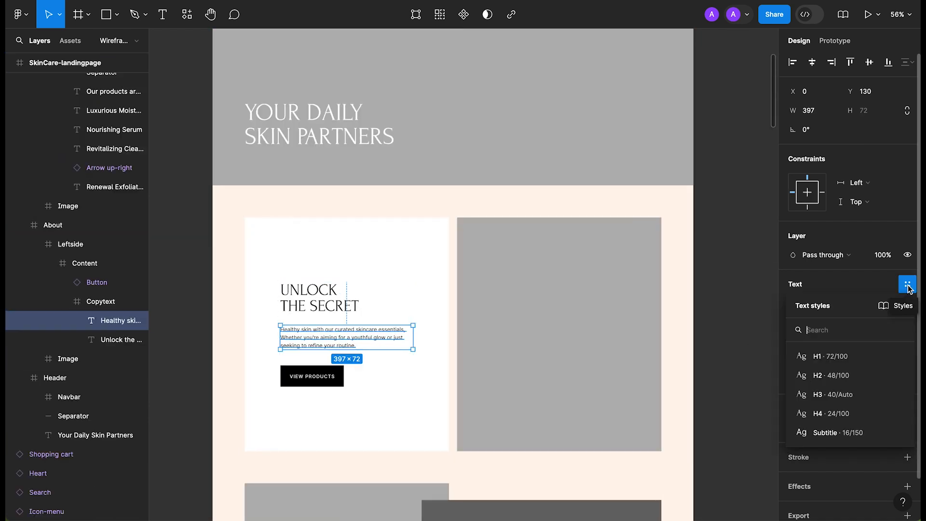
pyautogui.click(902, 305)
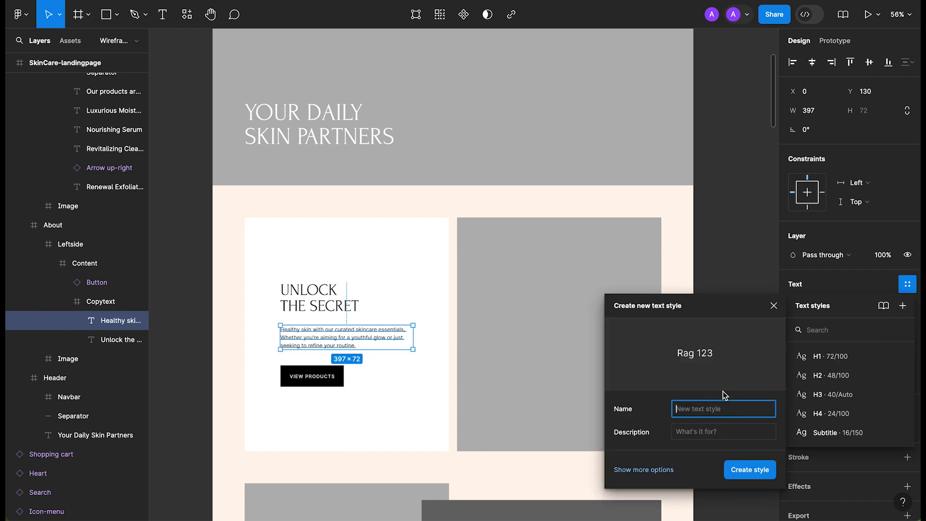
pyautogui.write('P')
pyautogui.press('Return')
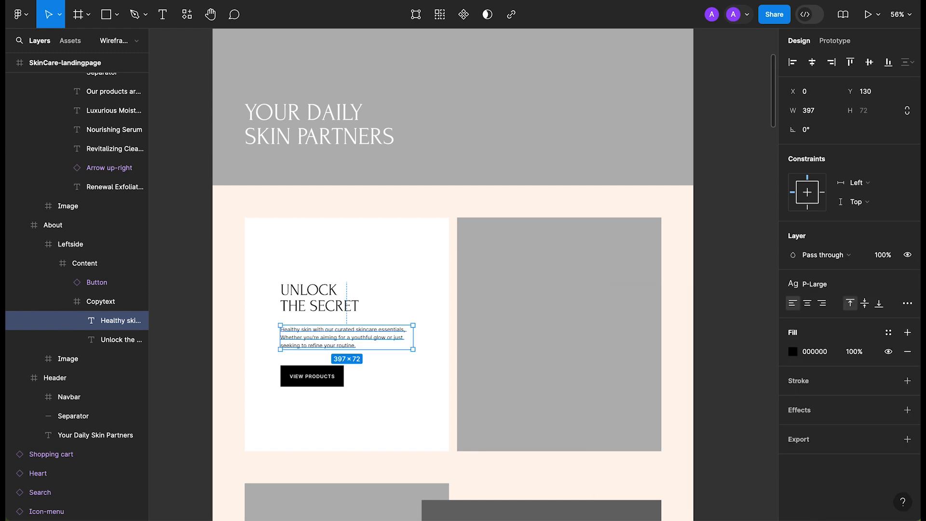
# Create a text style named P-Small from the copyright text in the footer.
pyautogui.scroll(-15, 670, 355)
pyautogui.scroll(-2, 461, 294)
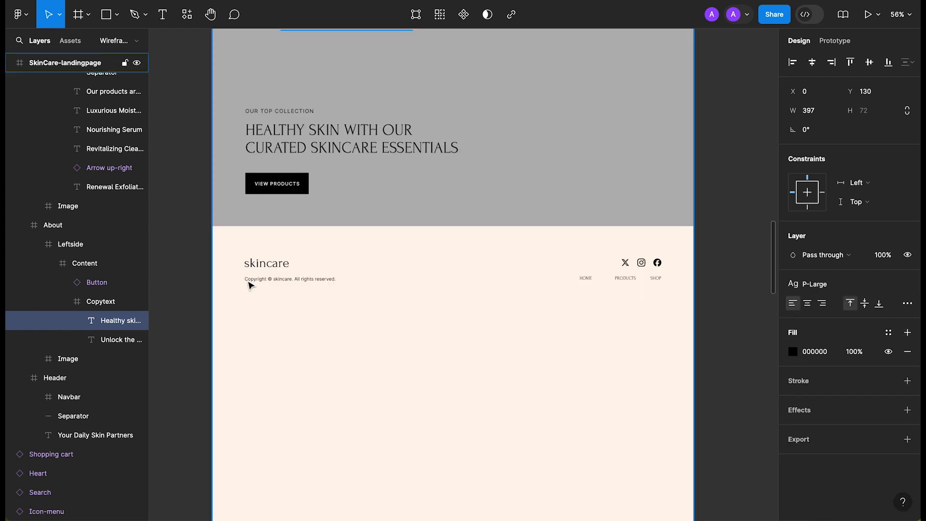
pyautogui.click(258, 279)
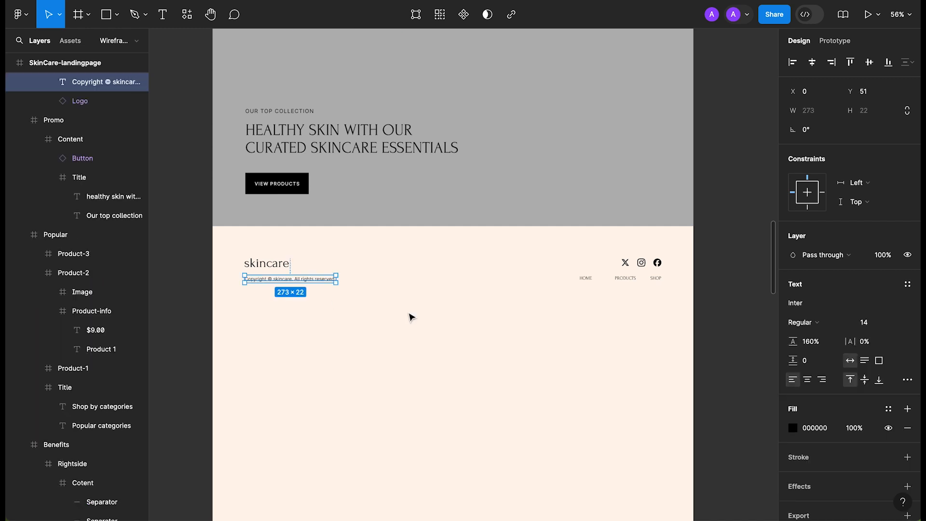
pyautogui.click(906, 285)
pyautogui.click(902, 305)
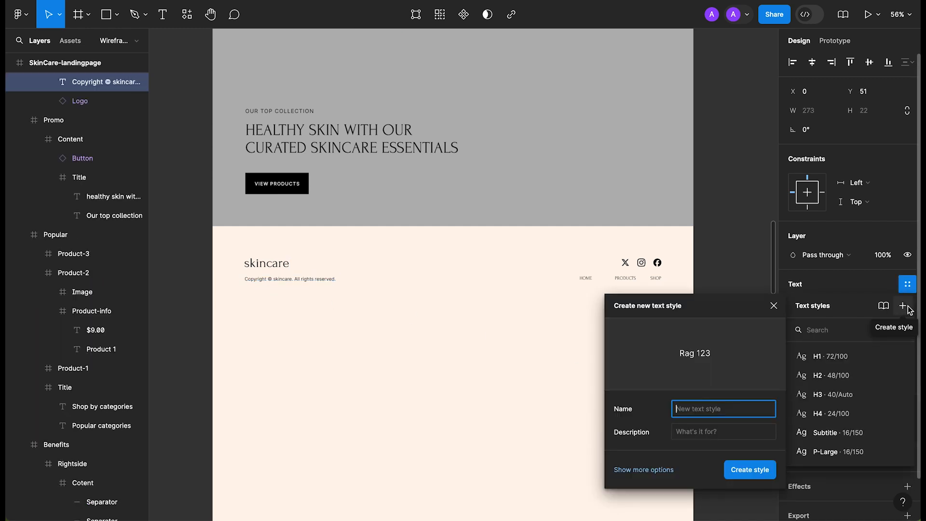
pyautogui.write('P-Small')
pyautogui.press('Return')
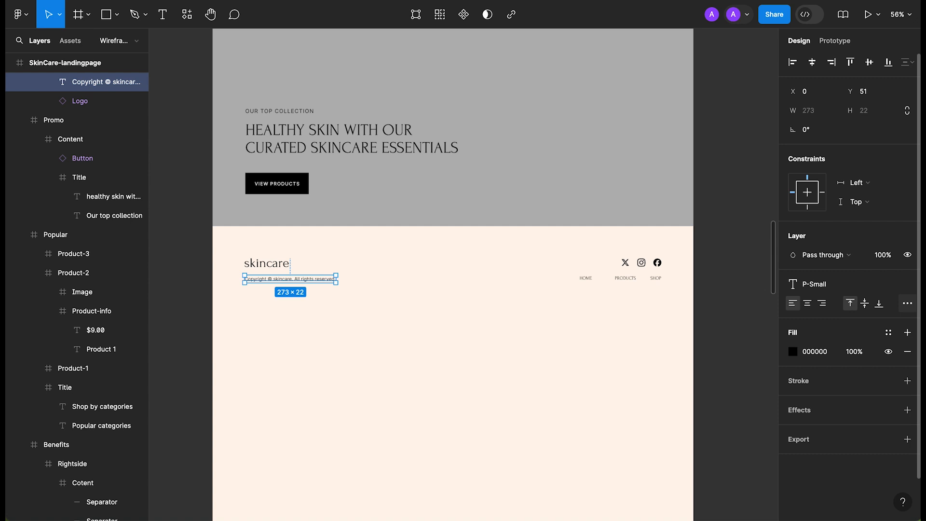
pyautogui.click(738, 279)
# Create a text style named P-Large-Strong from the $9.00 price under the middle product image in the Popular section.
pyautogui.scroll(3, 738, 279)
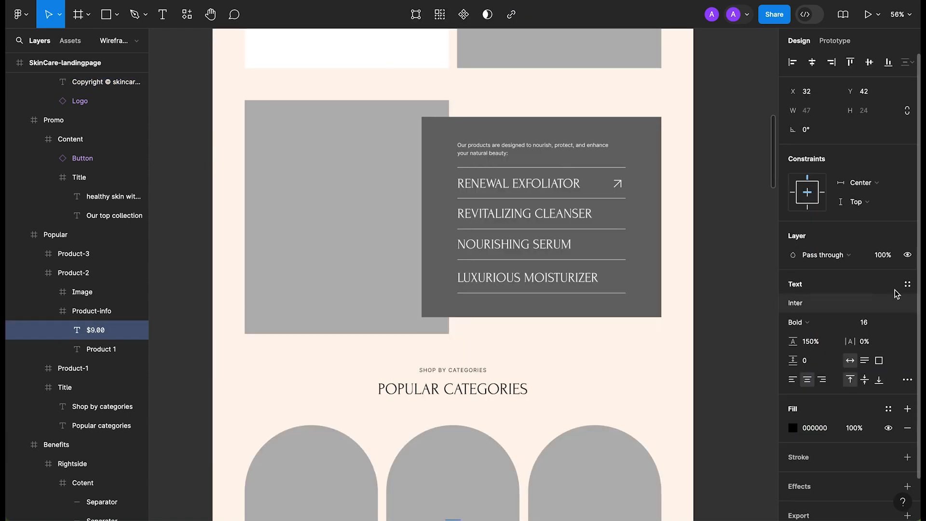
pyautogui.click(909, 286)
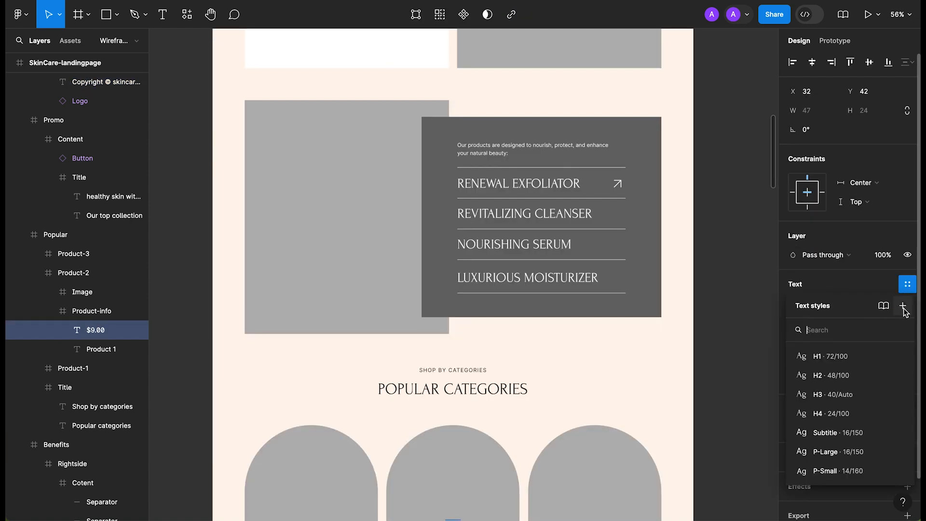
pyautogui.click(902, 306)
pyautogui.write('P-Large-Strong')
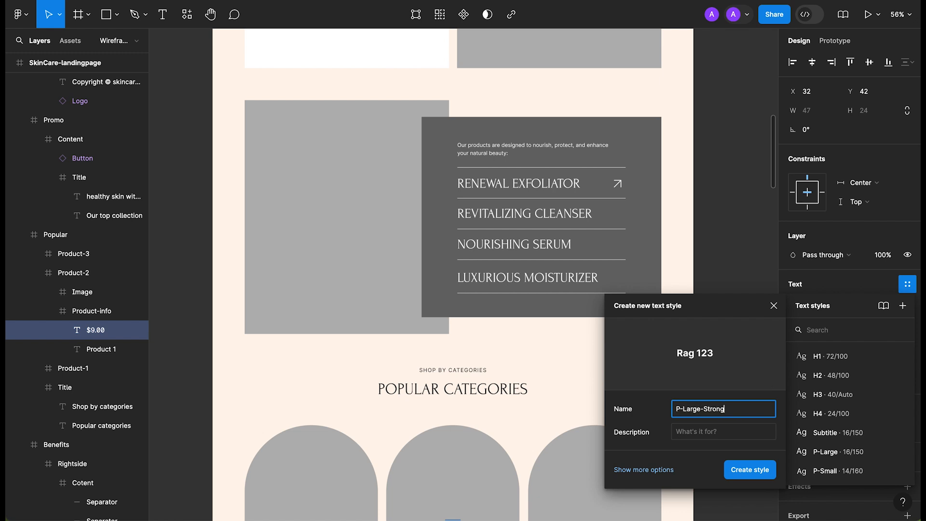
pyautogui.press('Return')
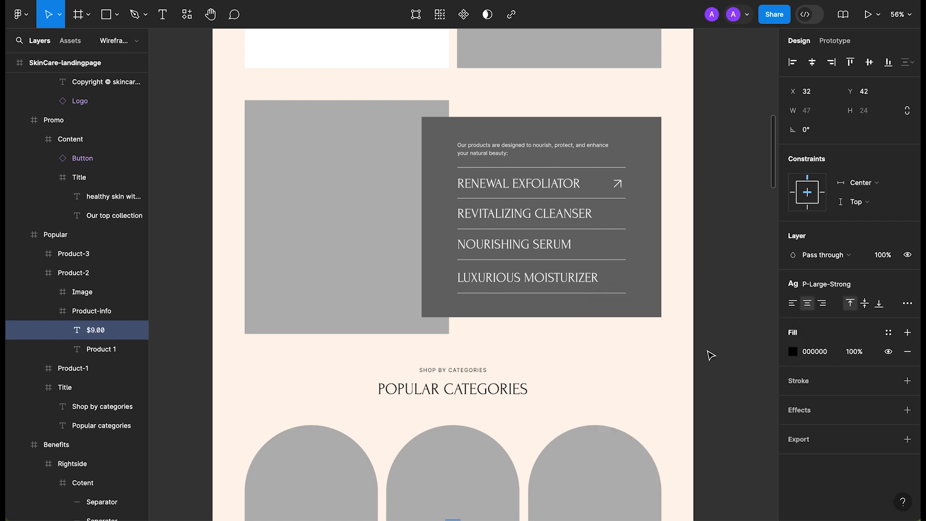
pyautogui.click(732, 320)
# Create a text style named H5 from the "Home" link in the footer menu.
pyautogui.scroll(-10, 730, 318)
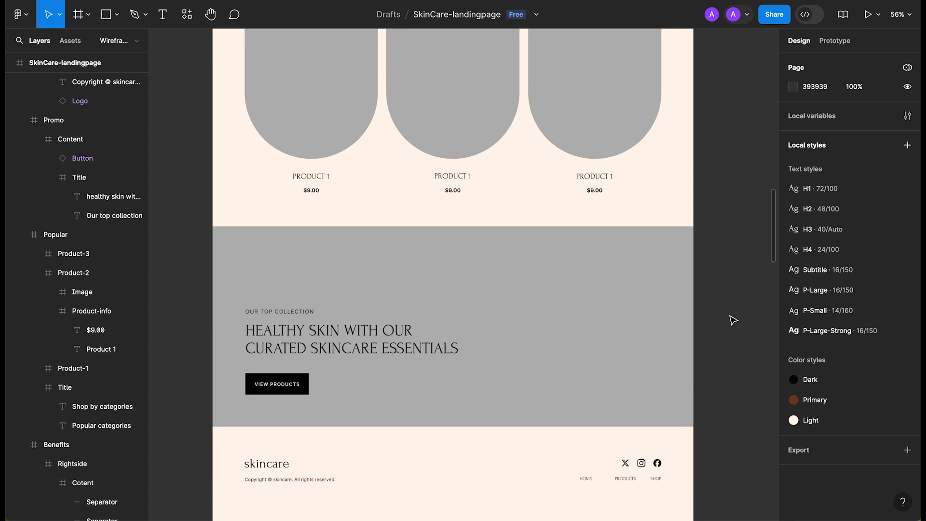
pyautogui.click(588, 399)
pyautogui.click(907, 284)
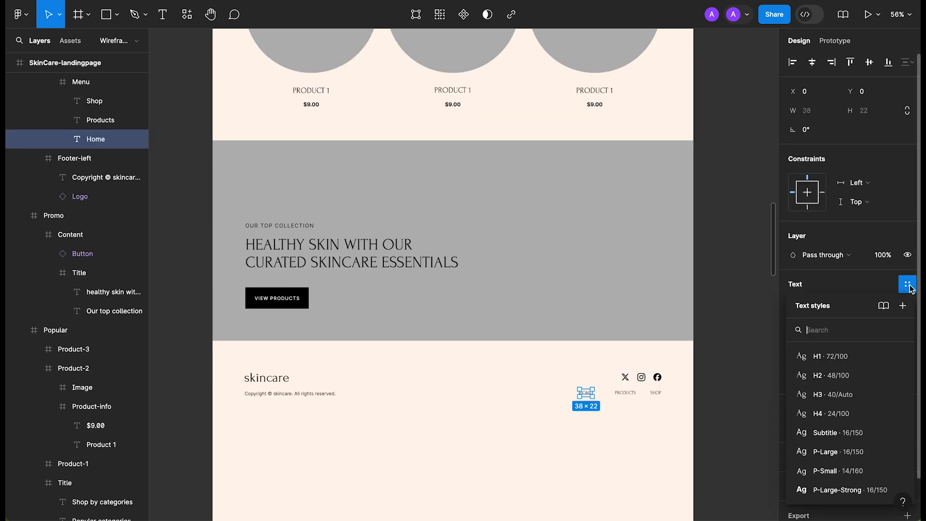
pyautogui.click(902, 305)
pyautogui.write('H4')
pyautogui.press('Return')
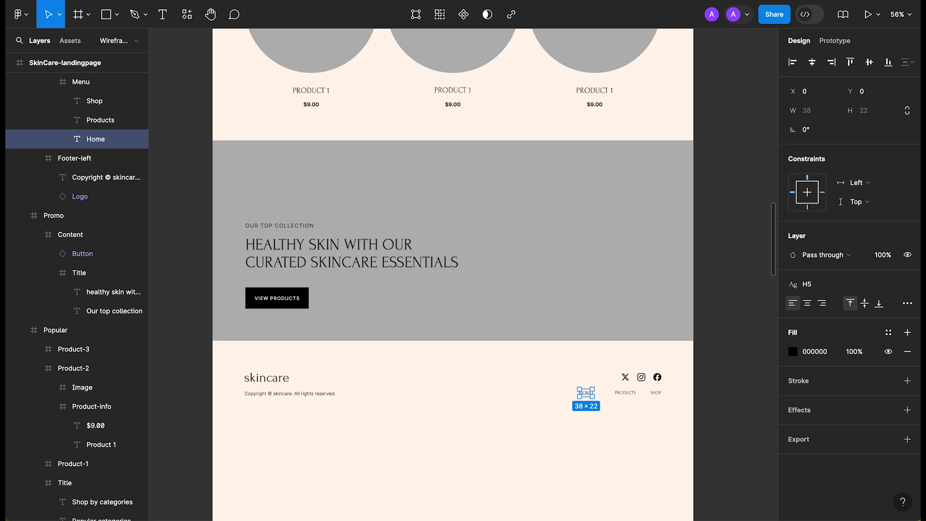
pyautogui.click(717, 341)
# Apply the Dark color style to all 000000 colors used in the SkinCare-landingpage frame.
pyautogui.scroll(15, 716, 341)
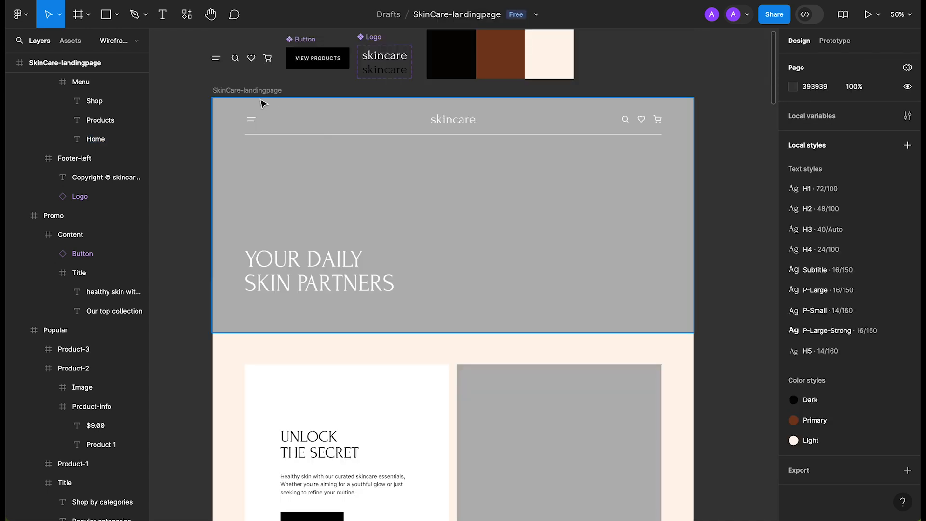
pyautogui.click(259, 94)
pyautogui.scroll(-3, 259, 95)
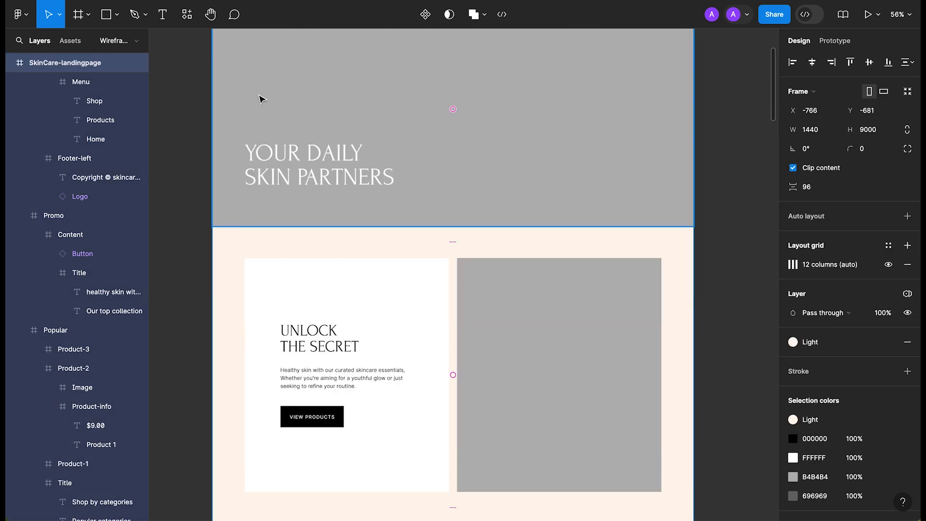
pyautogui.scroll(-1, 854, 412)
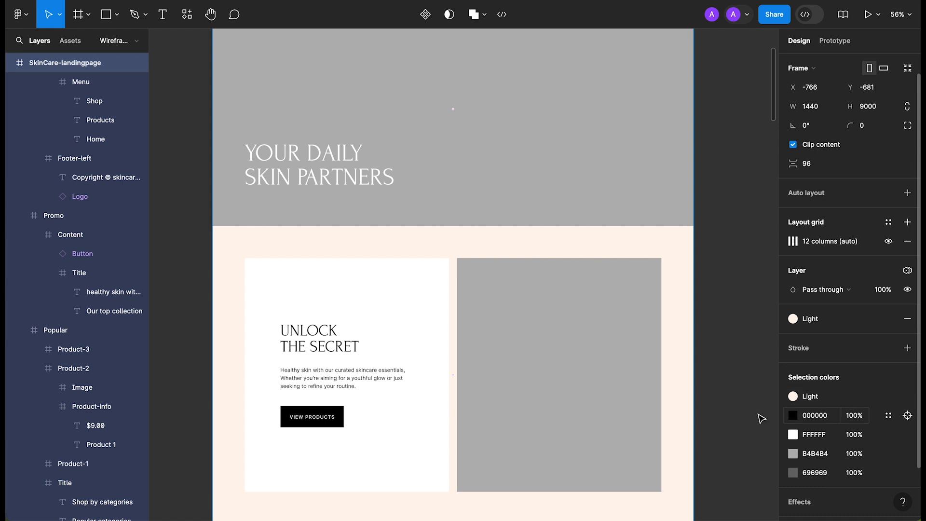
pyautogui.click(888, 415)
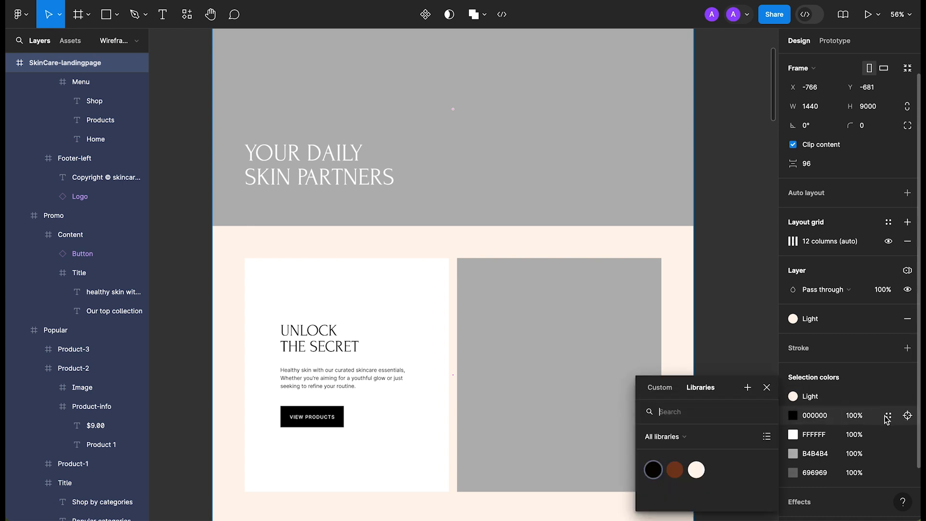
pyautogui.click(653, 470)
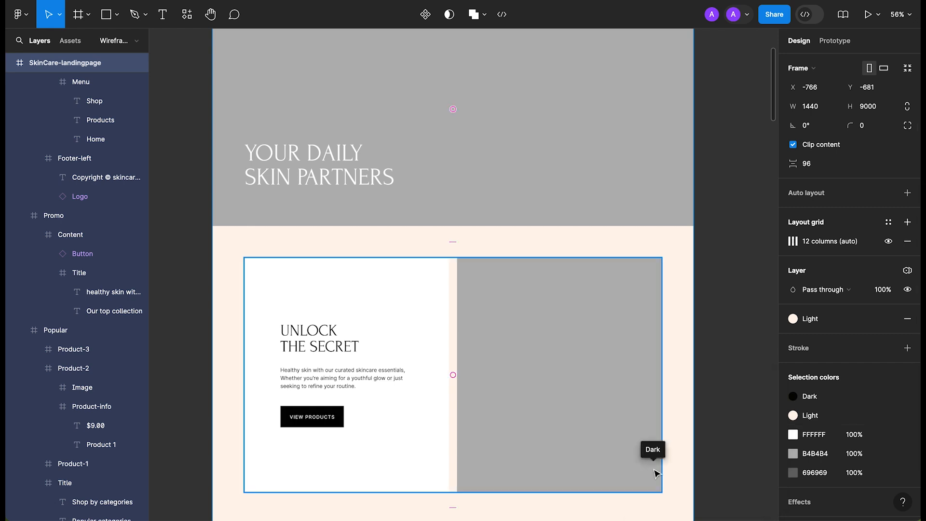
# Check which color style the paragraph under "Unlock the secret" in the About section uses.
pyautogui.scroll(-6, 353, 79)
pyautogui.click(353, 79)
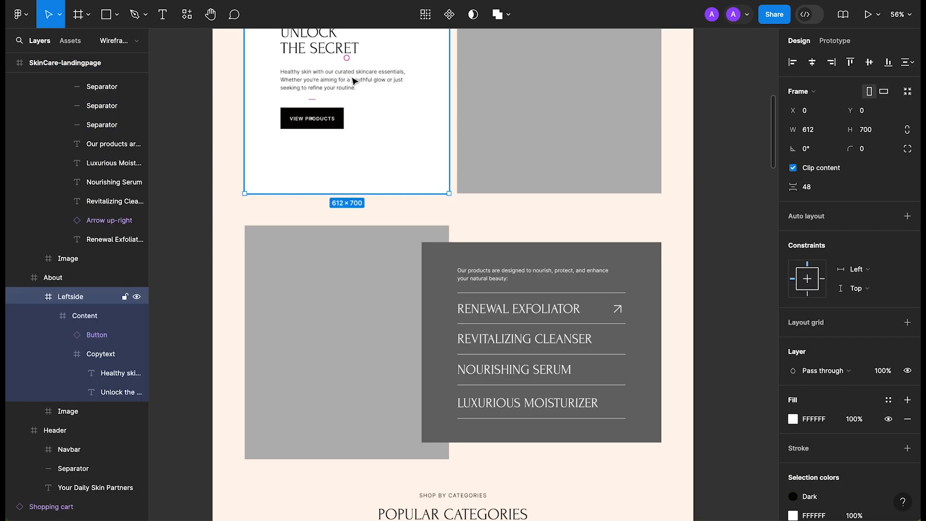
pyautogui.click(353, 78)
pyautogui.scroll(2, 349, 111)
pyautogui.click(328, 141)
pyautogui.doubleClick(347, 173)
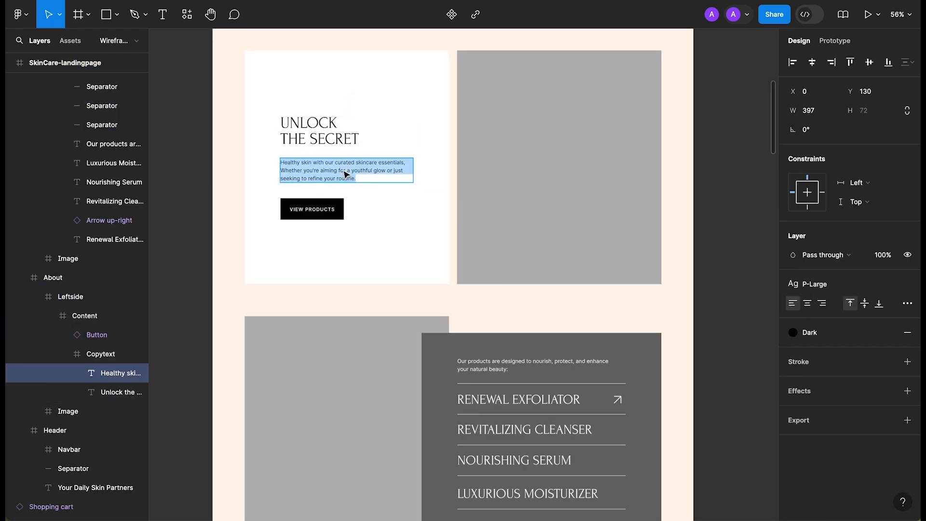
pyautogui.click(192, 203)
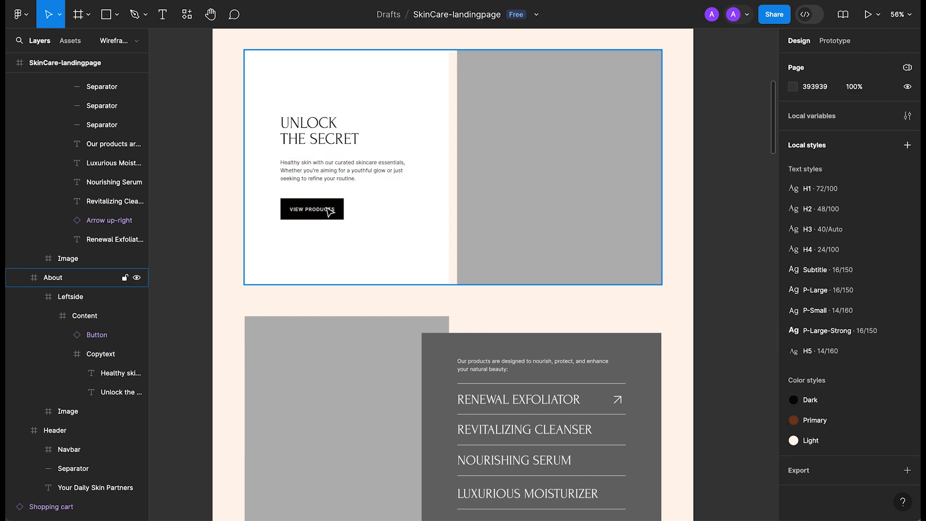
# Apply the Dark color style to the fill of the main Button component above the landing page.
pyautogui.scroll(8, 347, 313)
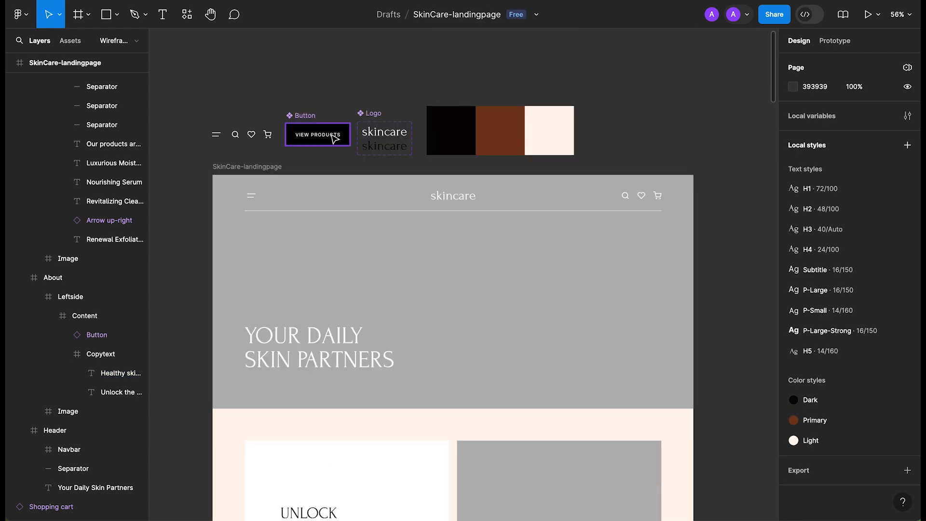
pyautogui.scroll(3, 335, 139)
pyautogui.click(332, 140)
pyautogui.click(888, 362)
pyautogui.click(653, 446)
pyautogui.press('Escape')
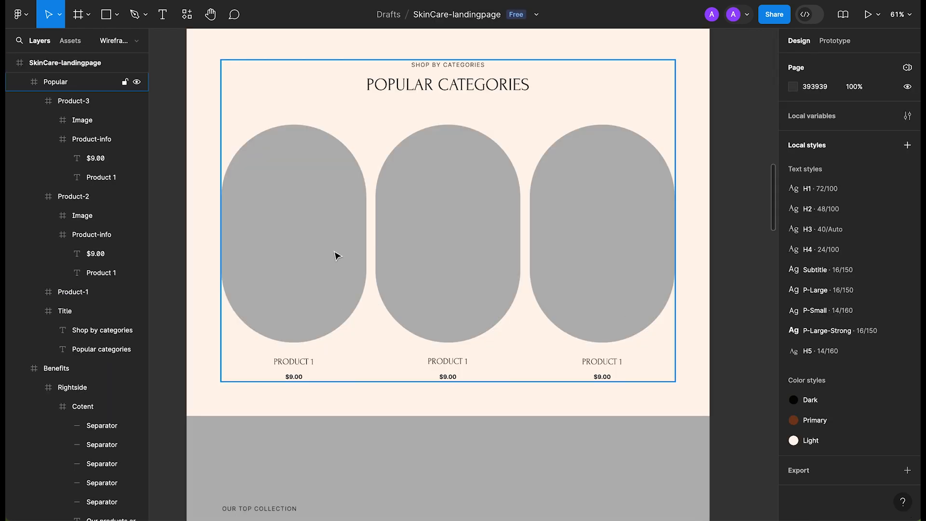
# Turn the first product card in the Popular section into a component and duplicate it in place as an instance.
pyautogui.doubleClick(318, 251)
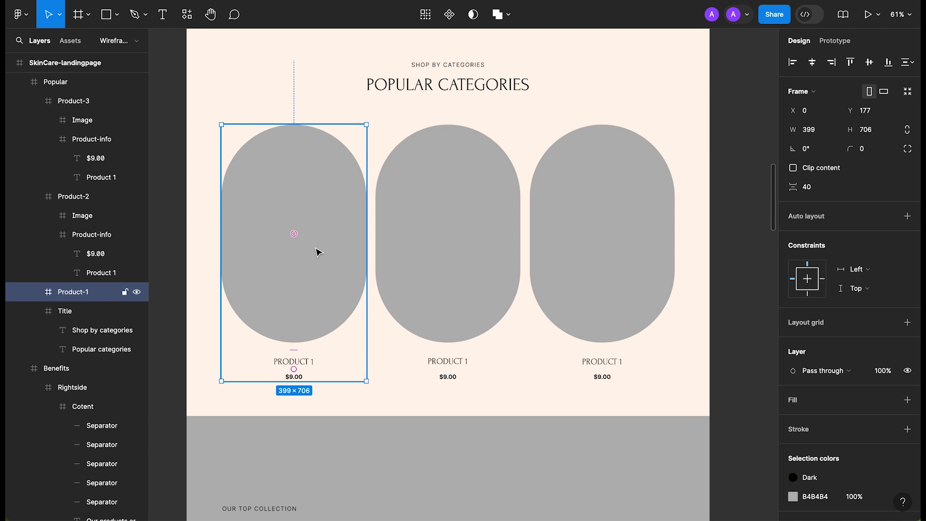
pyautogui.click(449, 15)
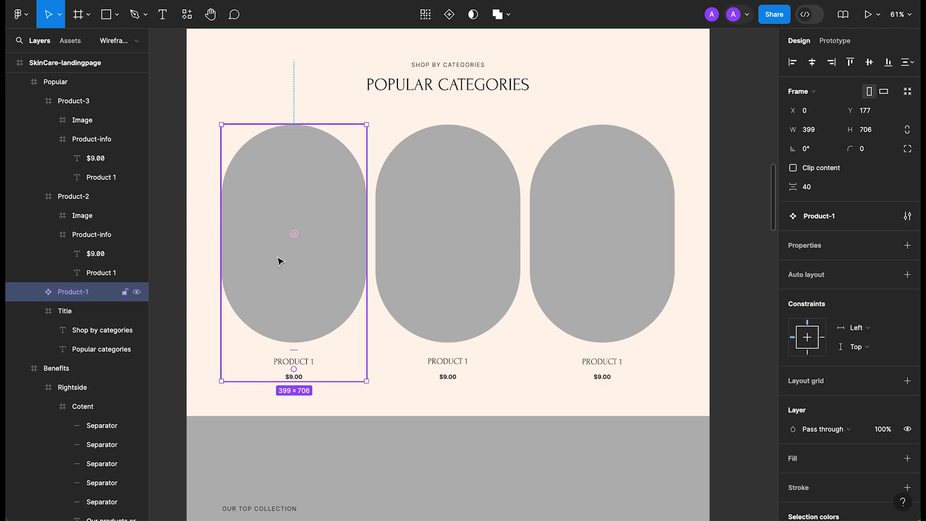
pyautogui.hotkey('ctrl', 'd')
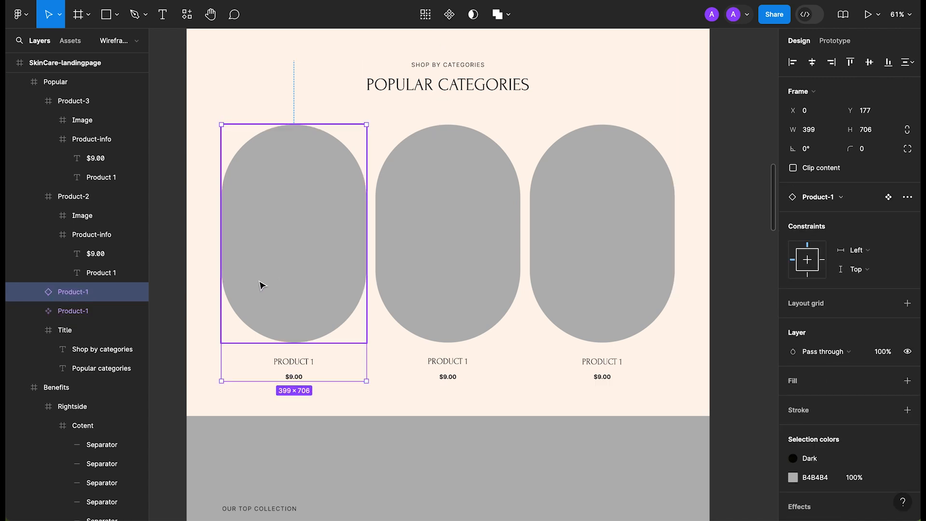
# Move the main Product-1 component out of the Popular section to the empty canvas above the landing page frame.
pyautogui.click(68, 312)
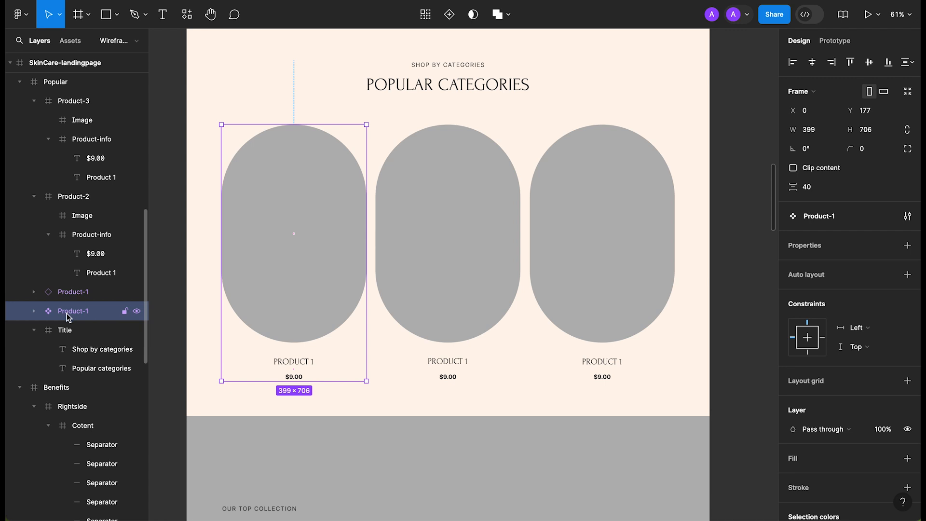
pyautogui.press('Delete')
pyautogui.scroll(-5, 374, 296)
pyautogui.scroll(15, 374, 295)
pyautogui.rightClick(482, 117)
pyautogui.click(517, 130)
pyautogui.click(611, 155)
pyautogui.moveTo(529, 193); pyautogui.dragTo(308, 166)
pyautogui.scroll(-15, 432, 198)
pyautogui.scroll(5, 374, 252)
pyautogui.scroll(3, 376, 256)
# Replace the second and third product cards in the Popular section with copies of the Product-1 instance.
pyautogui.click(287, 276)
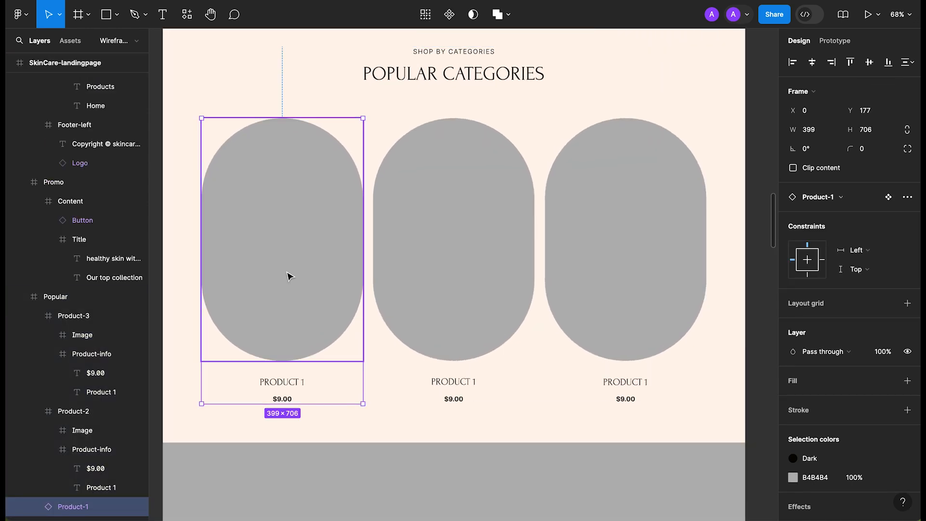
pyautogui.click(457, 271)
pyautogui.rightClick(456, 271)
pyautogui.click(512, 118)
pyautogui.rightClick(602, 252)
pyautogui.click(642, 117)
# Rename the middle product instance in the Popular section as Product-2.
pyautogui.click(88, 333)
pyautogui.doubleClick(88, 333)
pyautogui.press('Right')
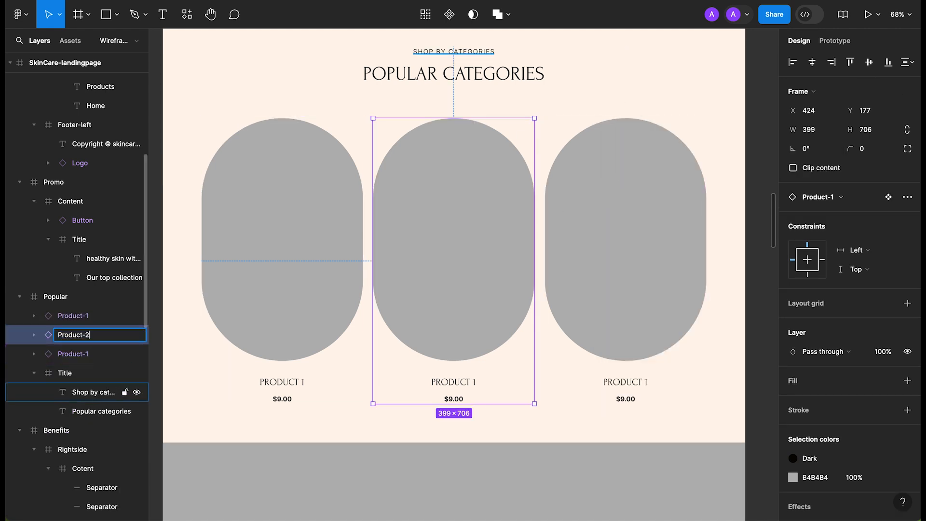
pyautogui.write('2')
pyautogui.press('Return')
# Rename the third product instance in the Popular section as Product-3.
pyautogui.click(626, 270)
pyautogui.doubleClick(67, 316)
pyautogui.press('Right')
pyautogui.hotkey('shift', 'Left')
pyautogui.write('3')
pyautogui.press('Return')
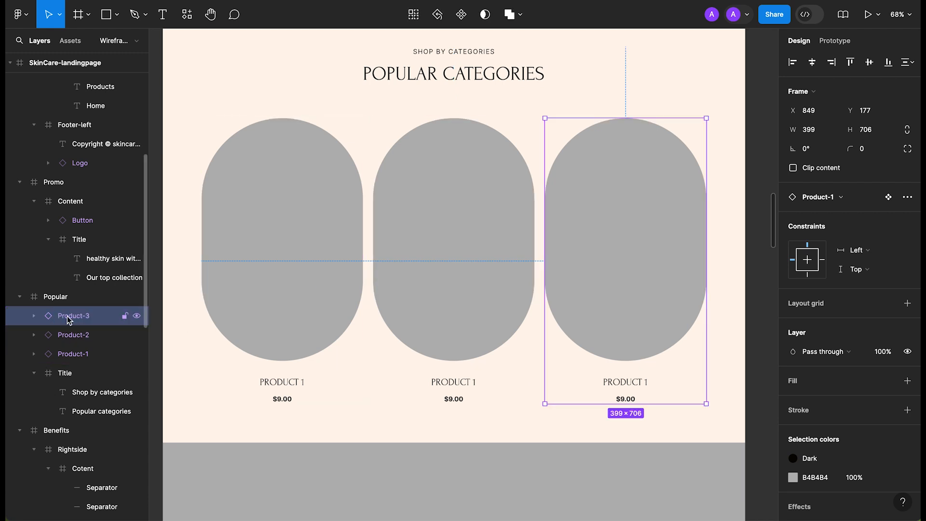
# Apply the H4 text style to the "Product 1" title in the main Product-1 component above the landing page.
pyautogui.click(502, 289)
pyautogui.click(276, 258)
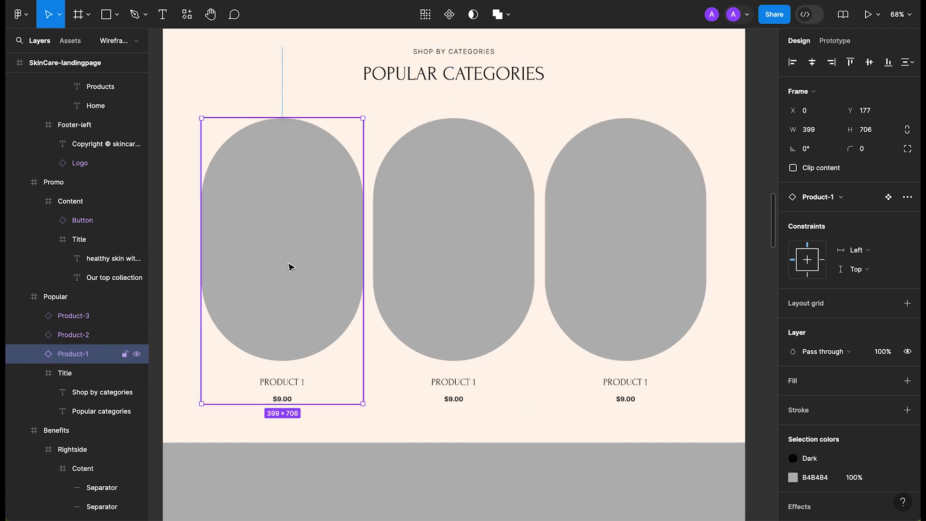
pyautogui.doubleClick(293, 382)
pyautogui.scroll(-5, 334, 361)
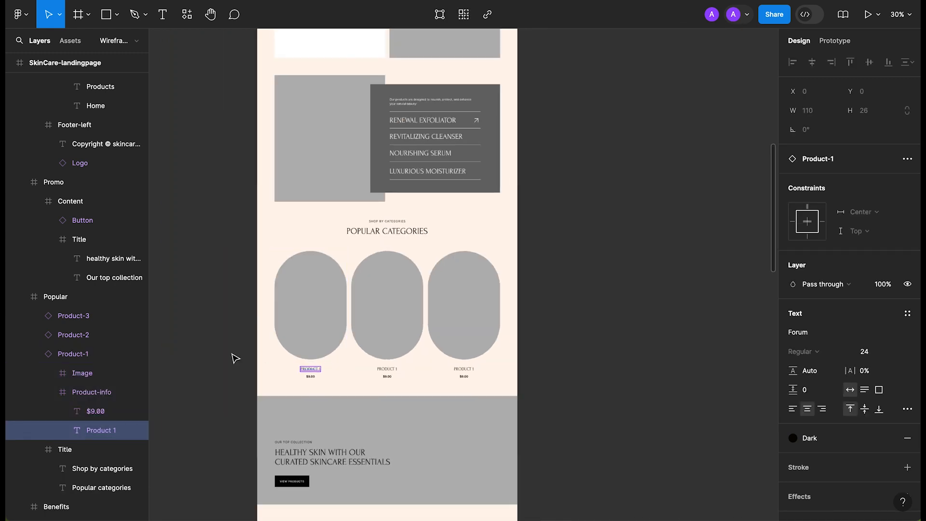
pyautogui.click(254, 295)
pyautogui.scroll(6, 254, 296)
pyautogui.scroll(5, 254, 295)
pyautogui.keyDown('super'); pyautogui.click(414, 332); pyautogui.keyUp('super')
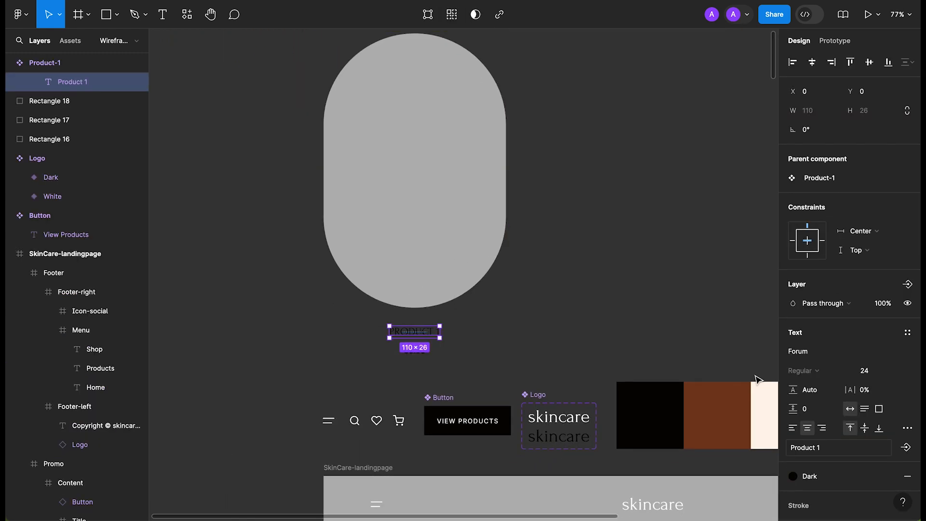
pyautogui.click(907, 333)
pyautogui.click(851, 410)
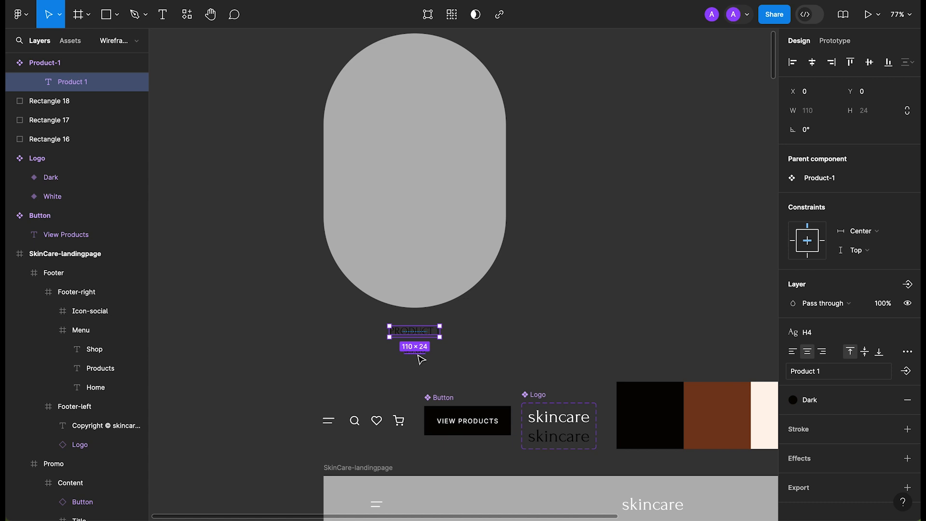
# Apply the P-Large-Strong text style to the $9.00 price in the main Product-1 component.
pyautogui.press('super+v')
pyautogui.click(908, 333)
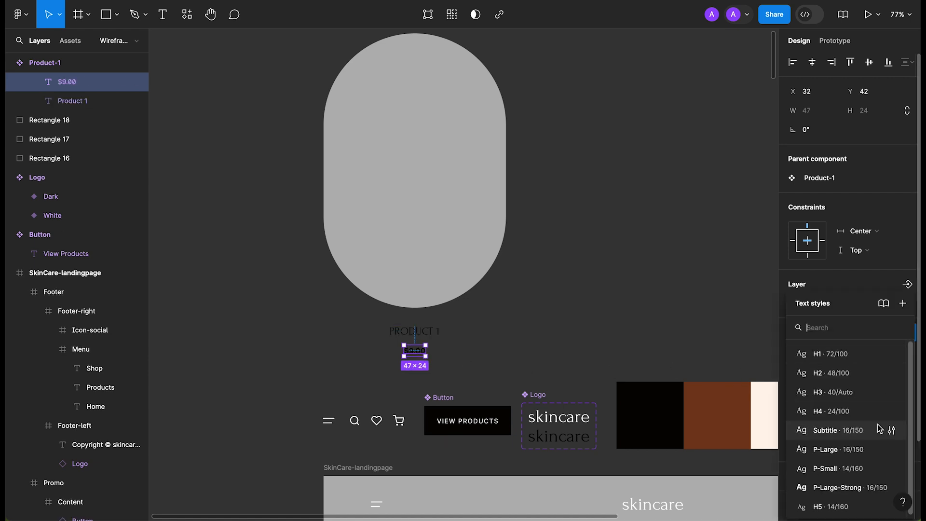
pyautogui.click(865, 488)
pyautogui.click(583, 283)
# Remove the grey fill from the Image frame in the main Product-1 component and give it a Primary-coloured stroke.
pyautogui.click(438, 201)
pyautogui.doubleClick(438, 180)
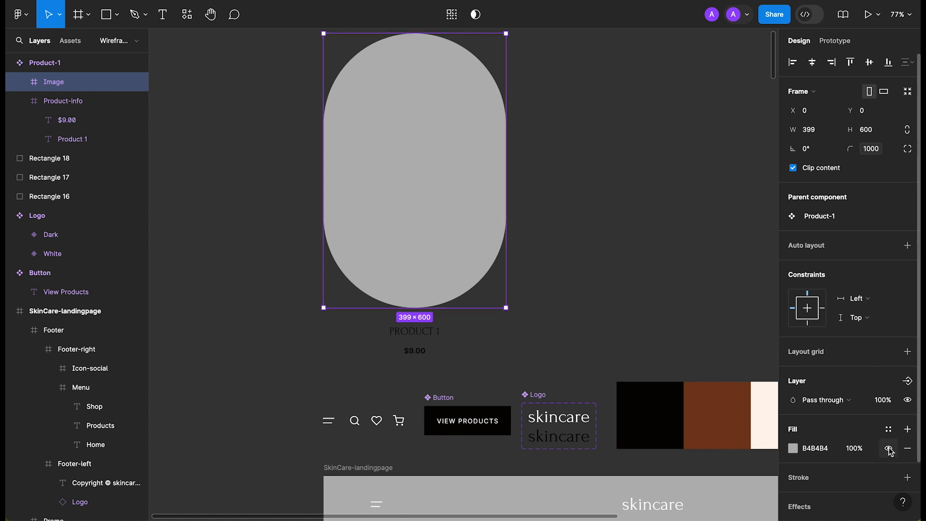
pyautogui.click(906, 448)
pyautogui.click(901, 458)
pyautogui.click(887, 458)
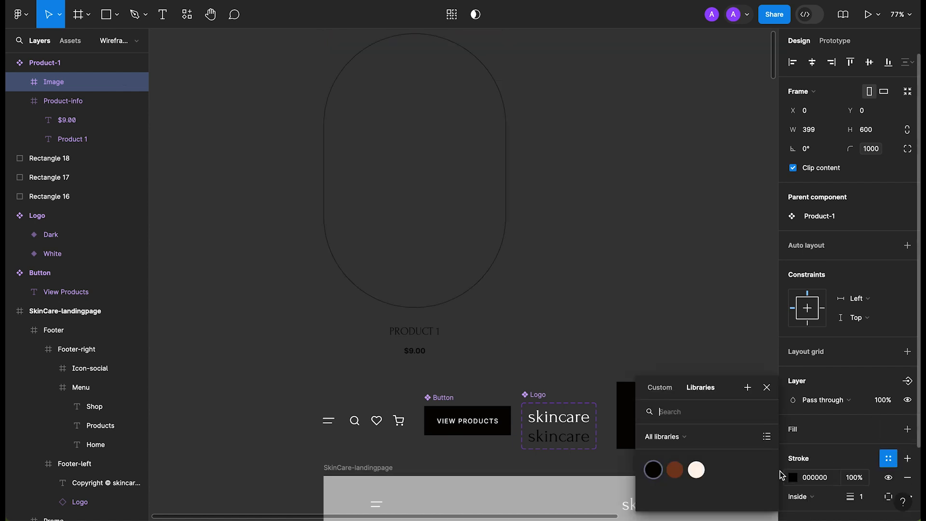
pyautogui.click(676, 474)
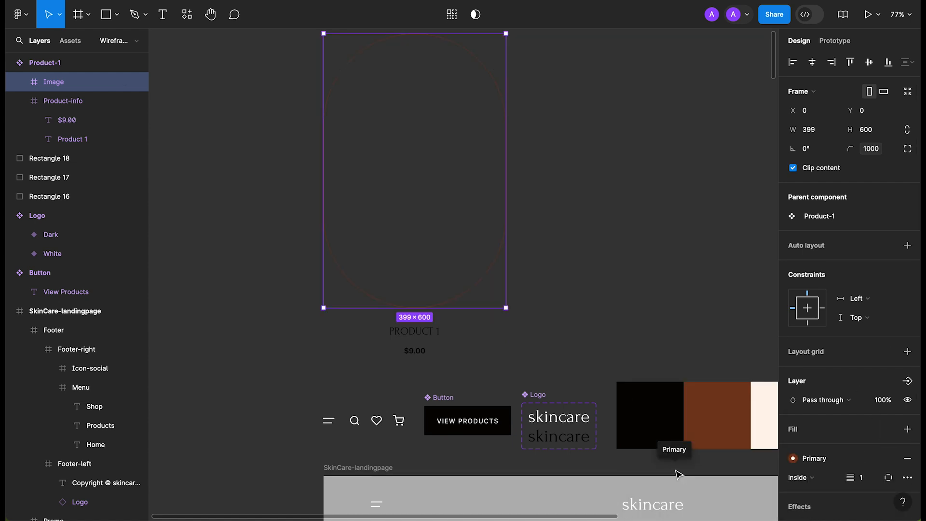
pyautogui.click(637, 218)
# Examine the Popular section's updated product cards and title text styles, along with the Benefits list above them.
pyautogui.scroll(-2, 617, 271)
pyautogui.scroll(-20, 617, 270)
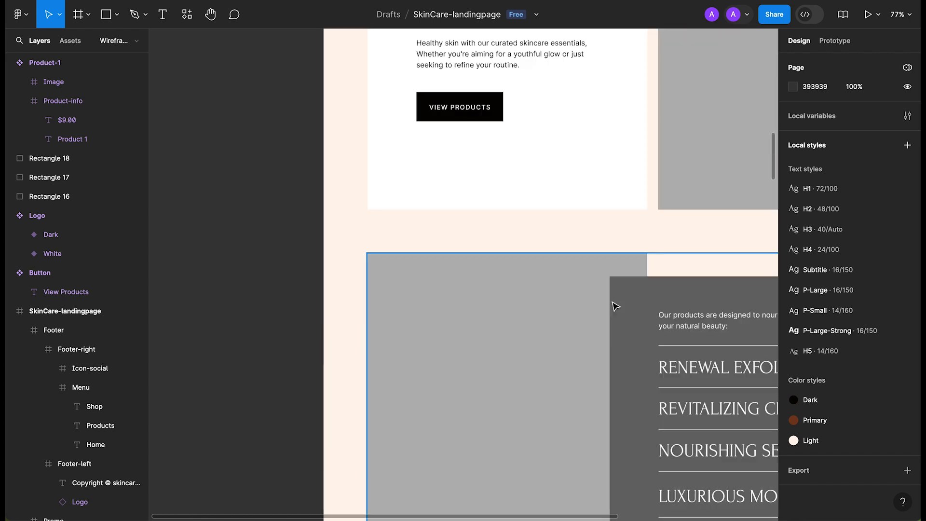
pyautogui.hscroll(3, 613, 308)
pyautogui.keyDown('ctrl'); pyautogui.scroll(-3, 503, 252); pyautogui.keyUp('ctrl')
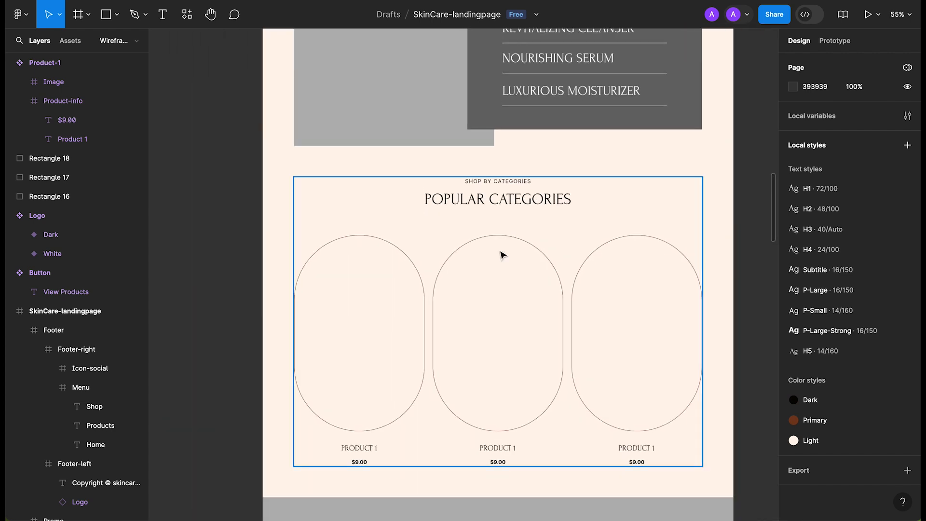
pyautogui.scroll(-1, 502, 252)
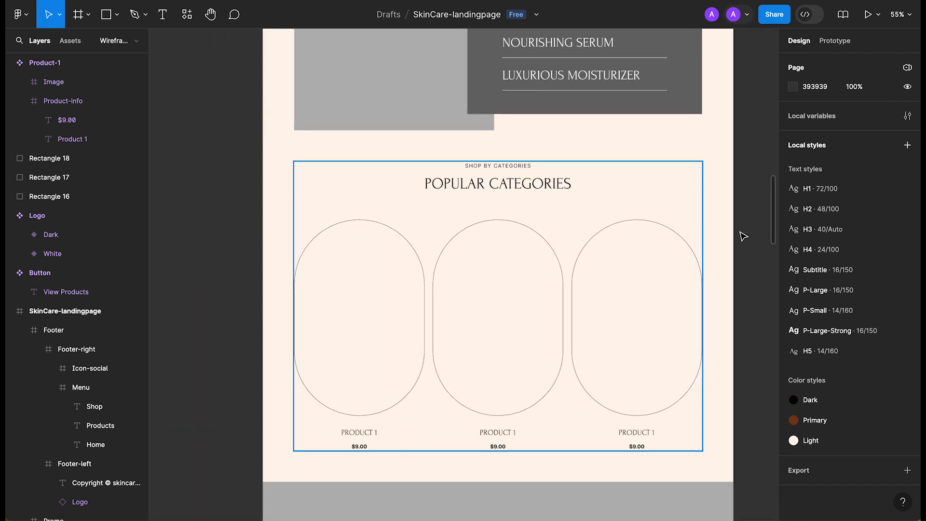
pyautogui.click(521, 192)
pyautogui.click(515, 167)
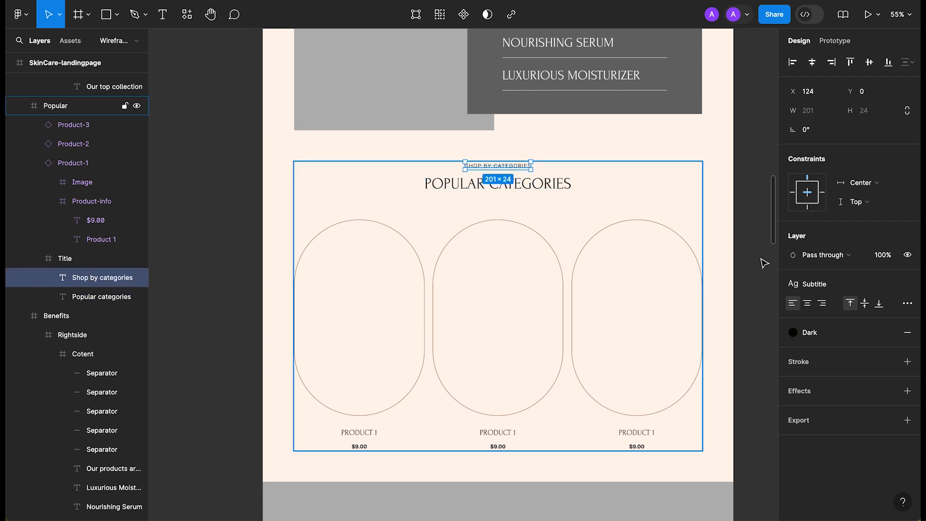
pyautogui.click(733, 204)
pyautogui.scroll(-1, 719, 212)
pyautogui.scroll(4, 702, 219)
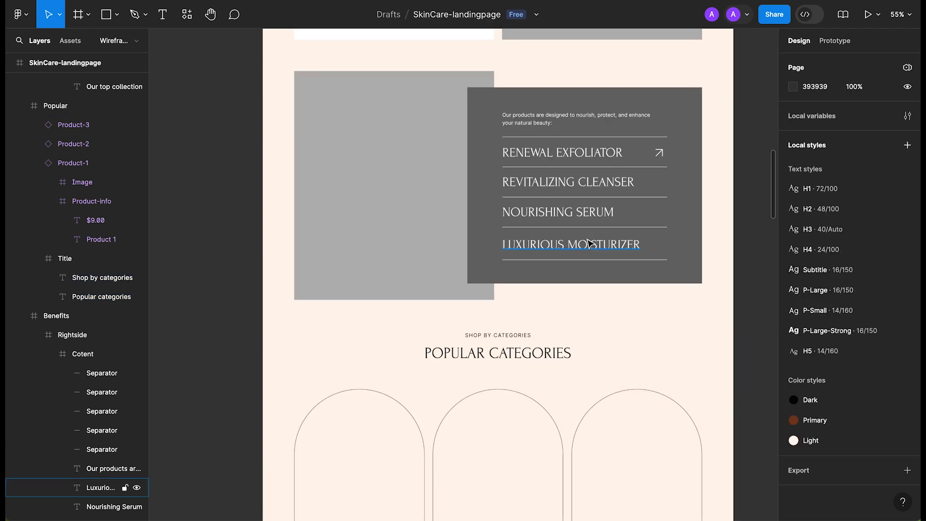
pyautogui.click(585, 242)
pyautogui.click(727, 263)
pyautogui.scroll(-7, 723, 274)
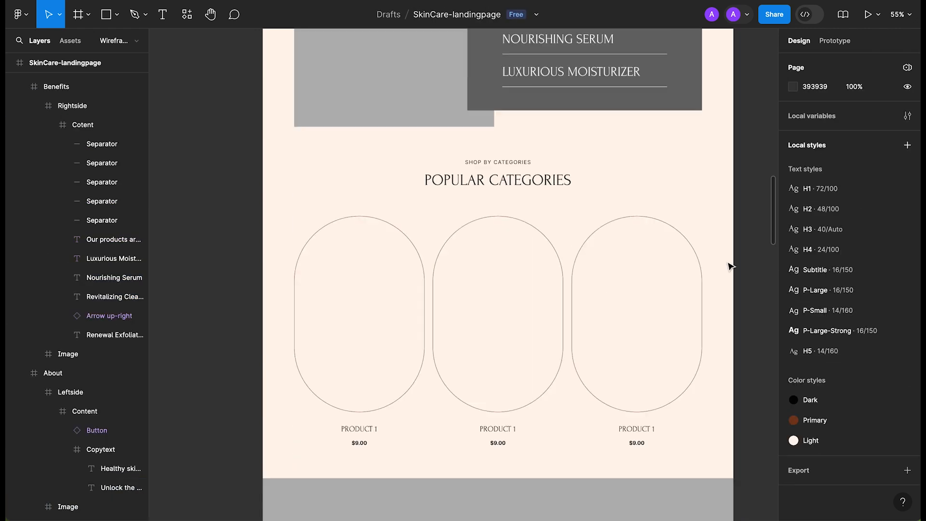
# Apply the H2 text style to the Promo section's "Healthy skin with our curated skincare essentials" heading and check the neighbouring subtitle and button.
pyautogui.keyDown('super'); pyautogui.click(393, 409); pyautogui.keyUp('super')
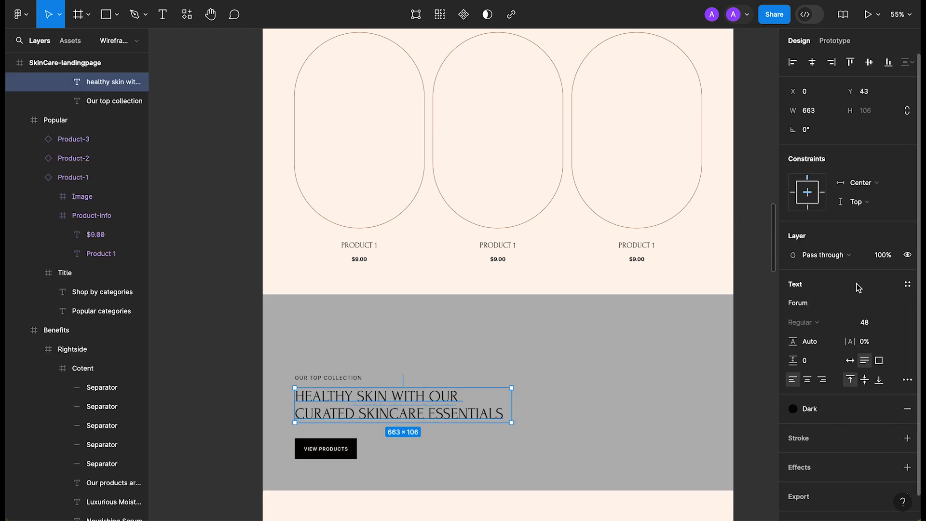
pyautogui.click(907, 285)
pyautogui.click(798, 380)
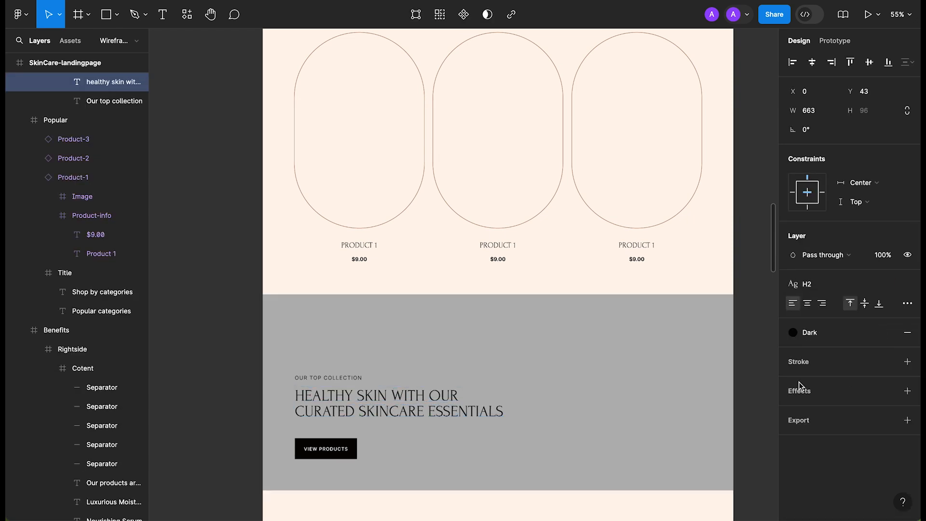
pyautogui.click(328, 377)
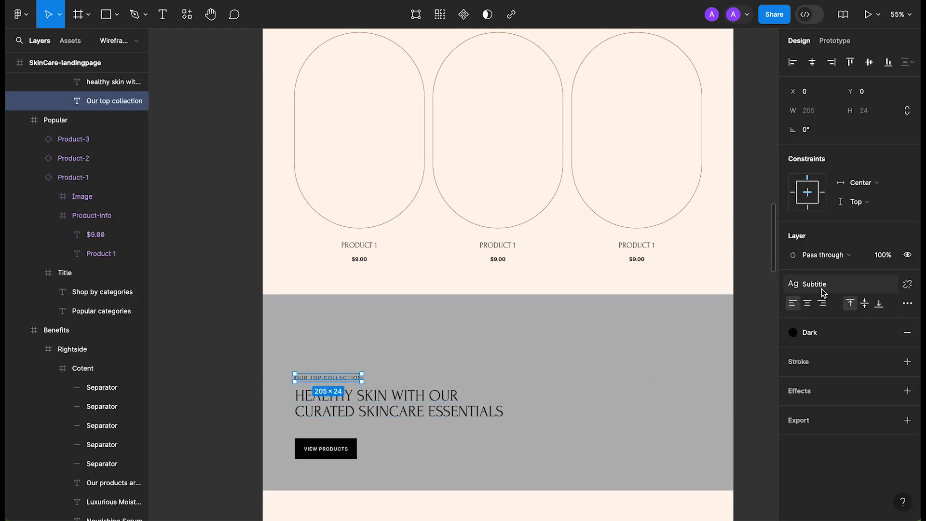
pyautogui.click(321, 448)
pyautogui.scroll(-4, 322, 449)
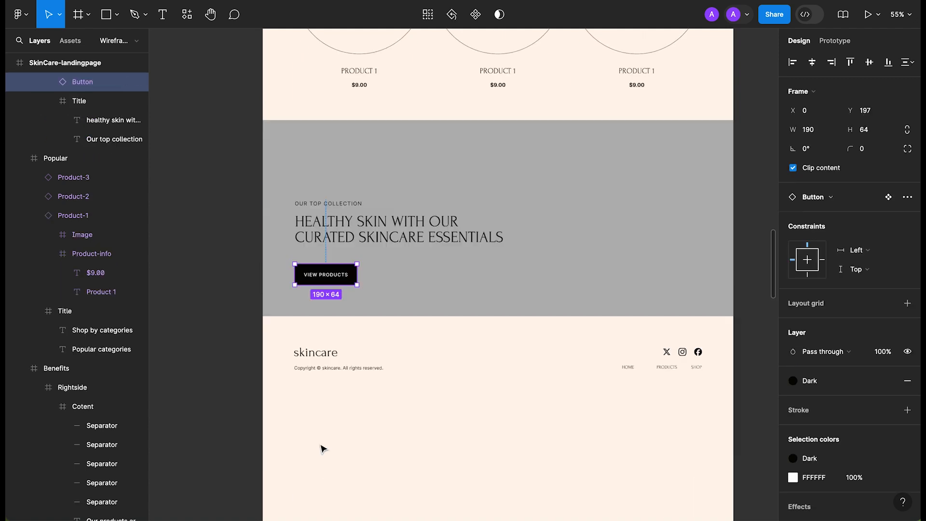
pyautogui.click(493, 407)
# Fill the dark grey Rightside panel of the Benefits section with the Primary color style.
pyautogui.scroll(17, 491, 404)
pyautogui.scroll(-5, 430, 250)
pyautogui.doubleClick(679, 210)
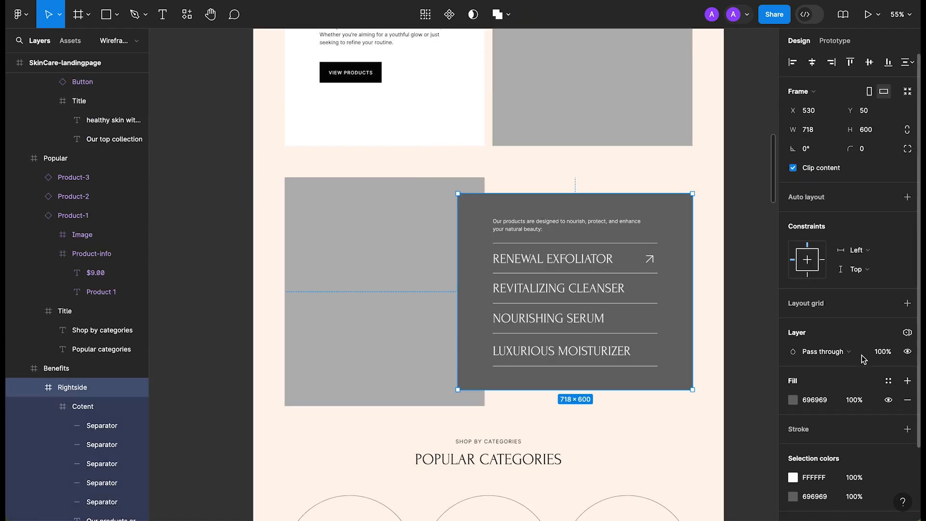
pyautogui.click(888, 381)
pyautogui.click(672, 465)
pyautogui.click(730, 261)
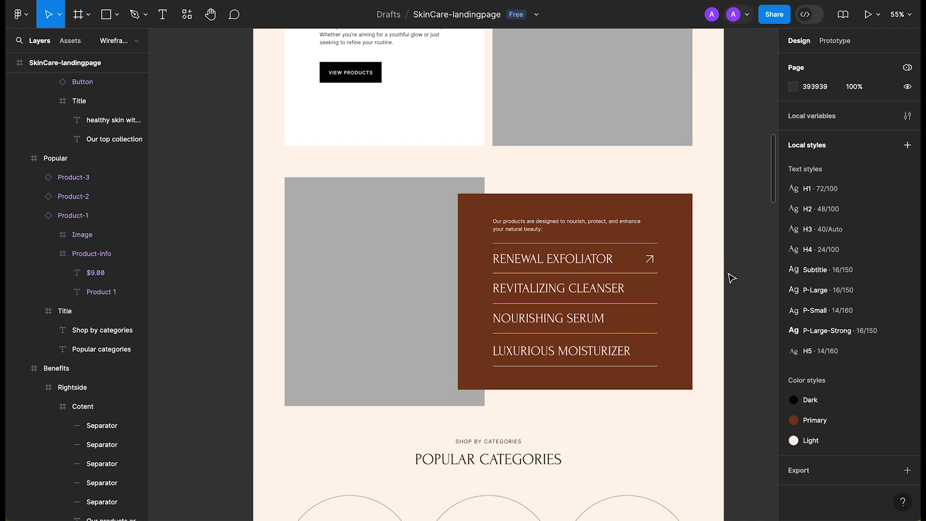
# Paste the copied properties onto the Header frame to replace its plain grey background with the photo of the smiling woman.
pyautogui.scroll(1, 728, 287)
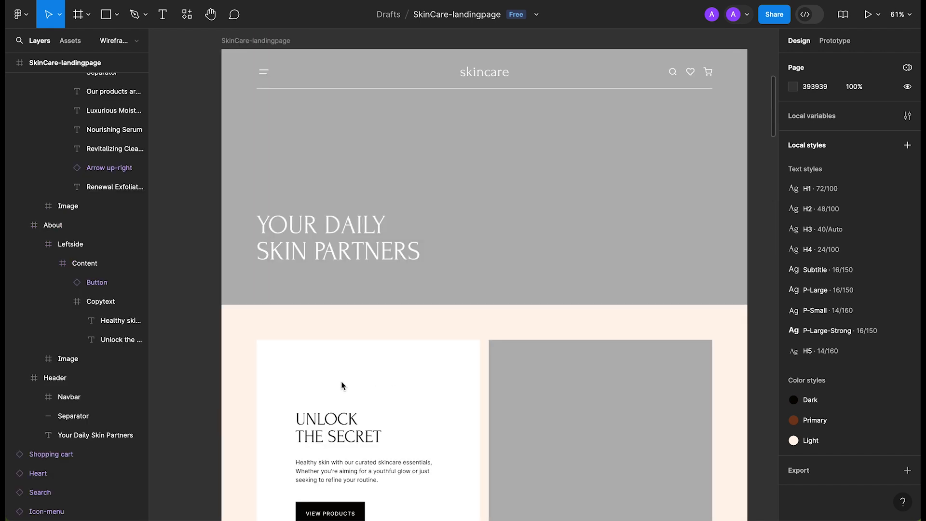
pyautogui.click(563, 230)
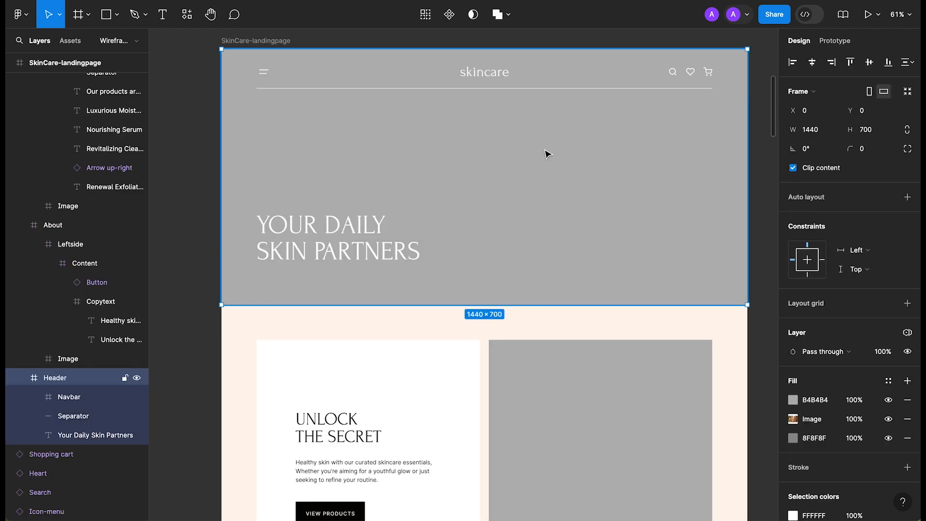
pyautogui.rightClick(546, 151)
pyautogui.moveTo(627, 131)
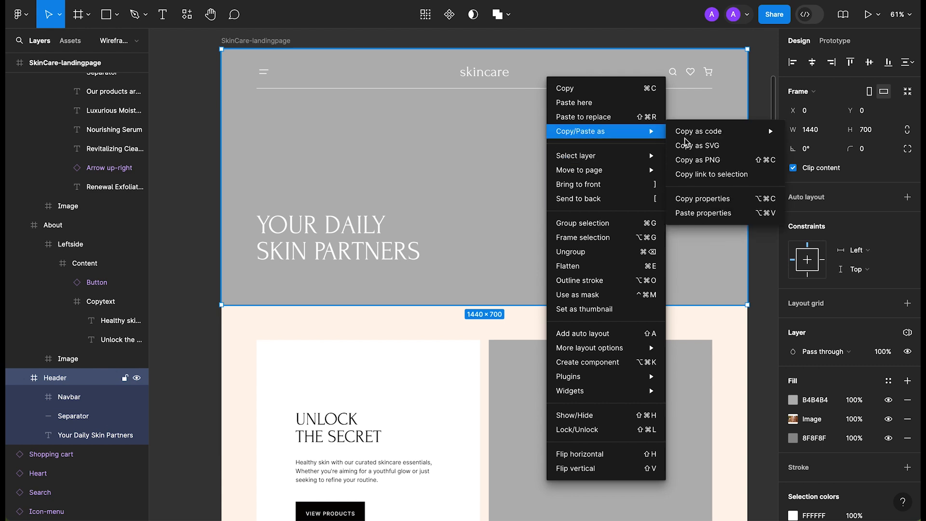
pyautogui.click(722, 212)
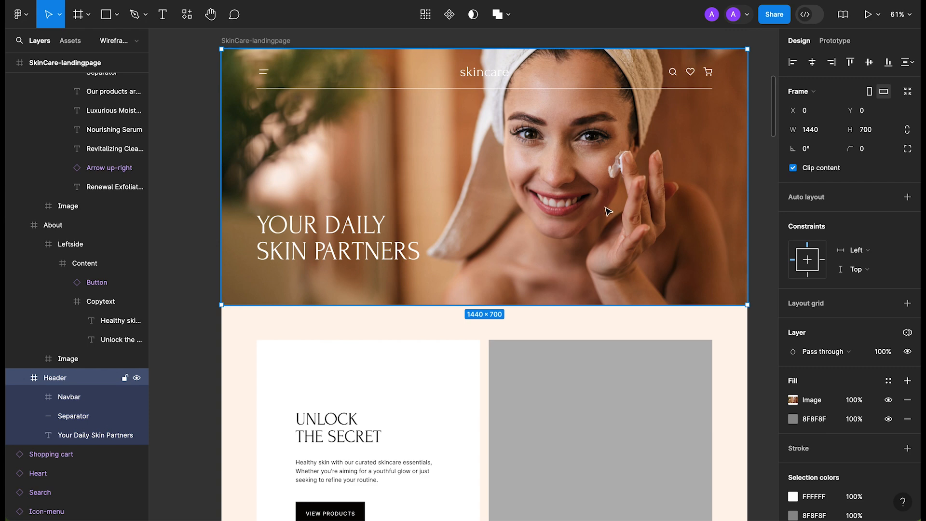
# Check the header photo in the prototype preview and return to the design file.
pyautogui.scroll(-1, 605, 207)
pyautogui.scroll(1, 605, 208)
pyautogui.hotkey('ctrl', 'Tab')
pyautogui.scroll(8, 518, 221)
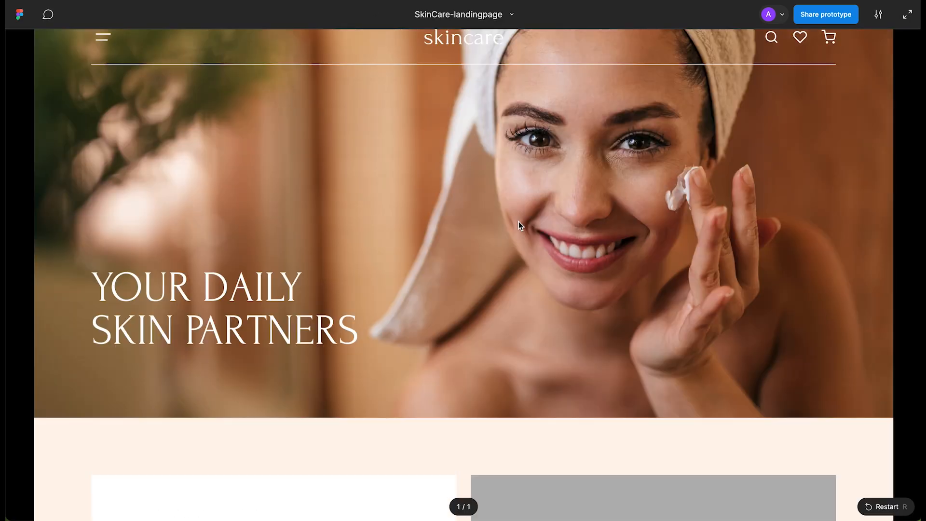
pyautogui.hotkey('ctrl', 'Tab')
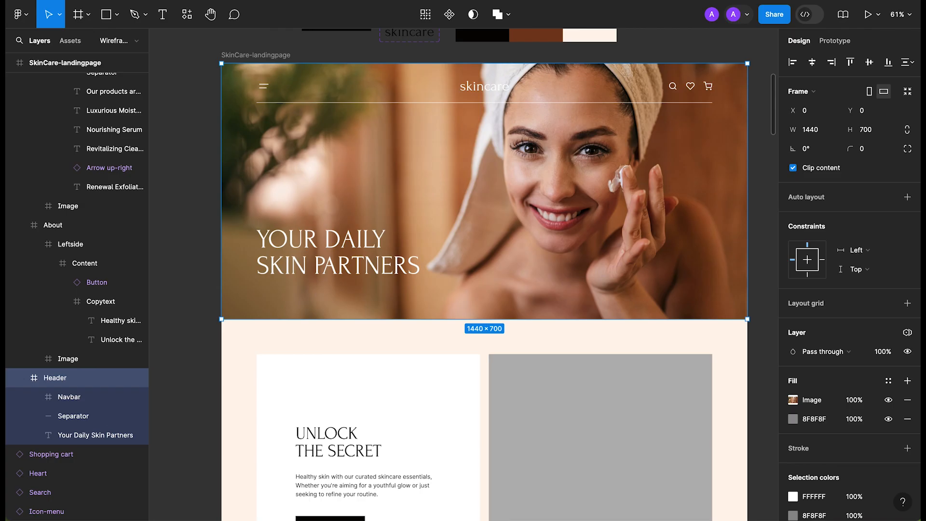
# Set the opacity of the Separator line in the Header to 30%.
pyautogui.click(73, 416)
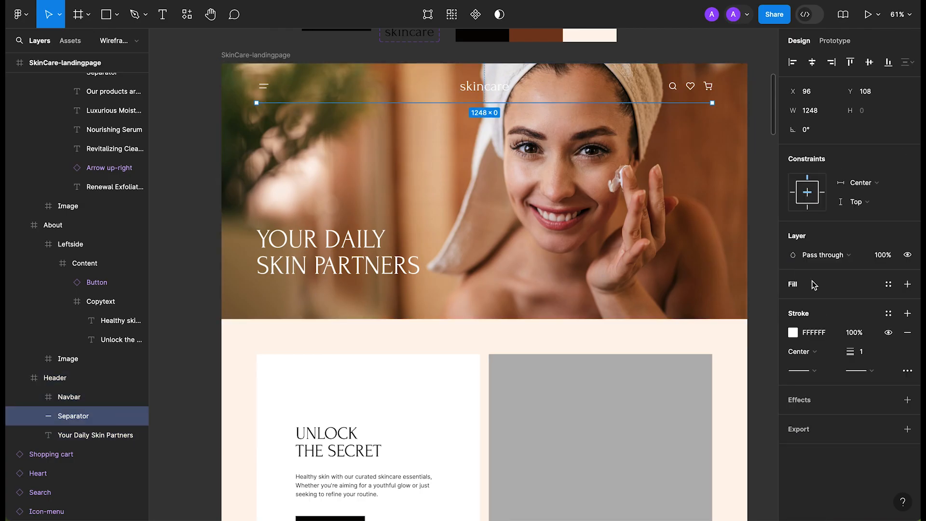
pyautogui.press('5')
pyautogui.press('3')
pyautogui.press('4')
pyautogui.press('3')
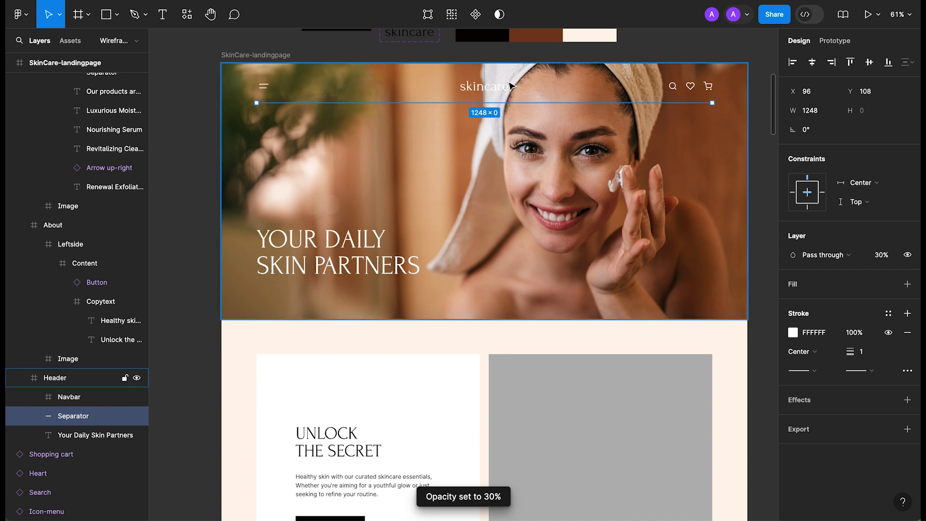
# Add a linear gradient fill over the Header photo, running from transparent to solid 000000.
pyautogui.press('super+alt+Return')
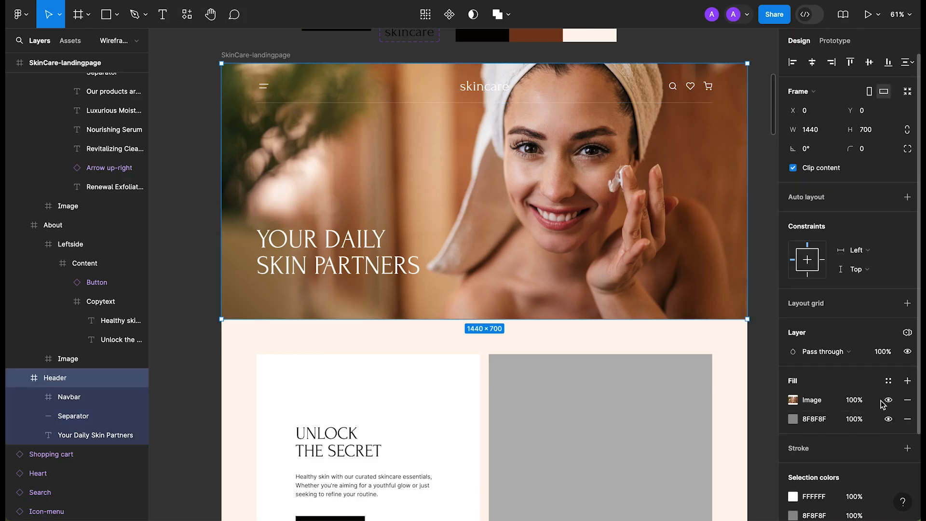
pyautogui.click(907, 380)
pyautogui.click(793, 399)
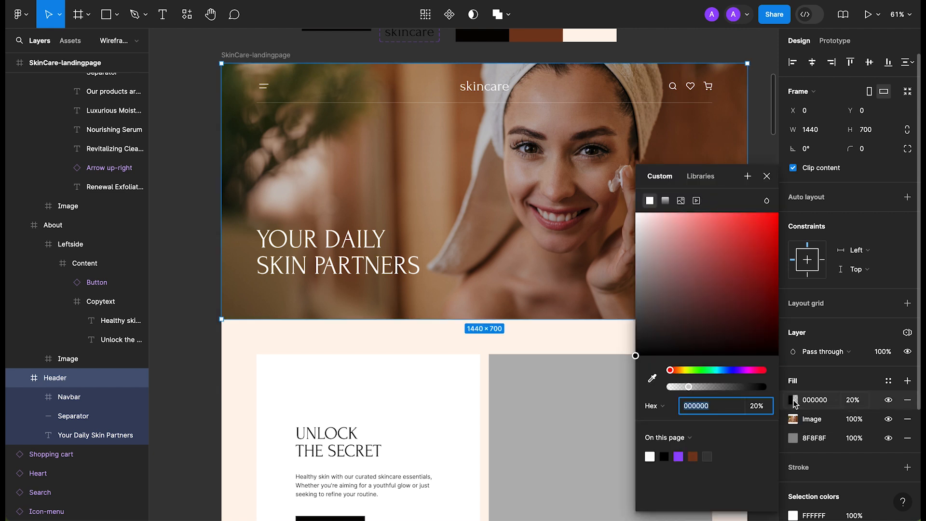
pyautogui.click(664, 201)
pyautogui.click(767, 252)
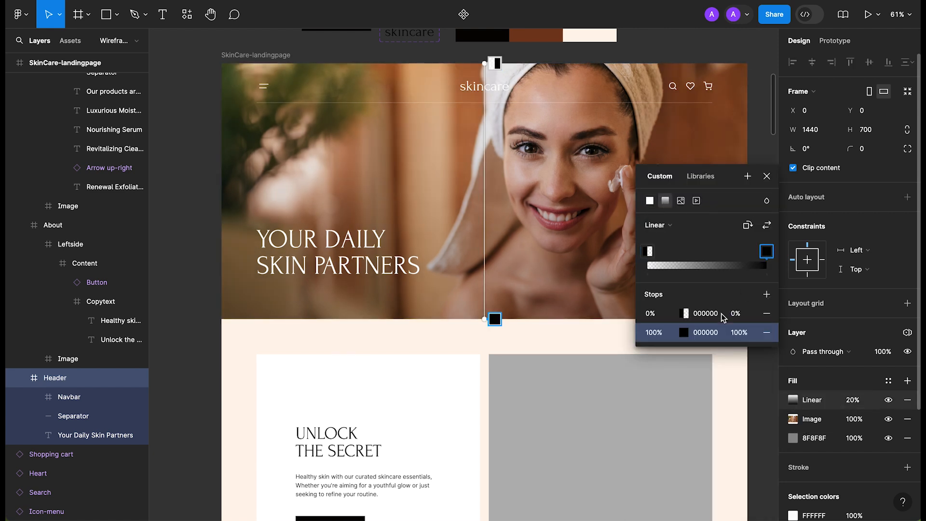
pyautogui.click(683, 333)
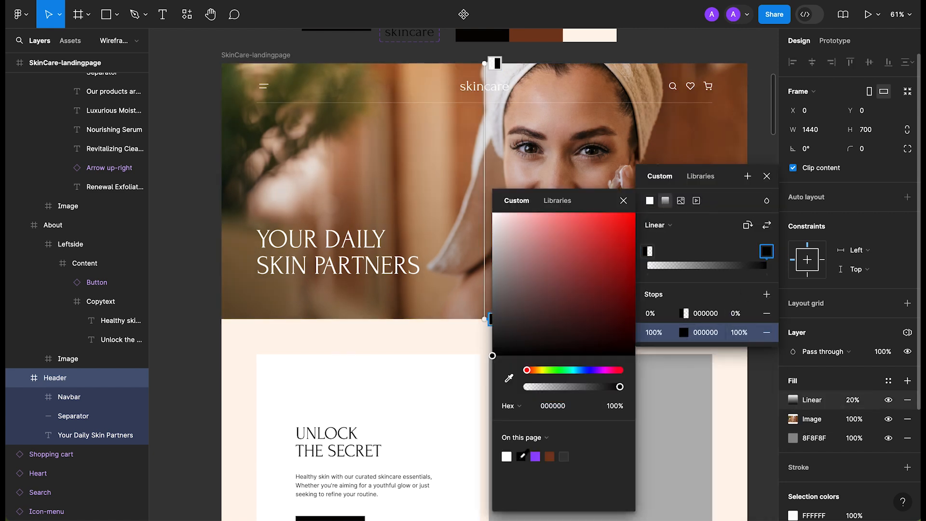
pyautogui.press('Escape')
# Add a solid 000000 fill at 10% opacity on top of the Header's other fills.
pyautogui.click(907, 380)
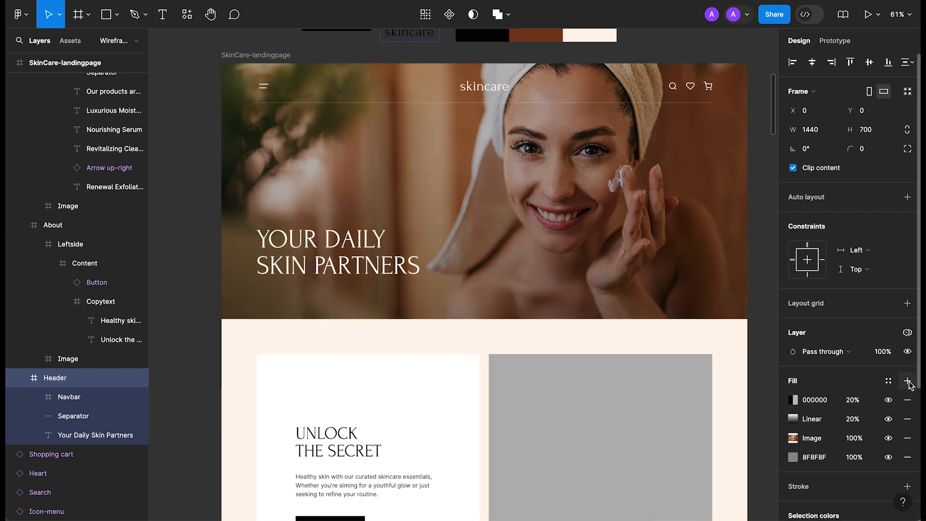
pyautogui.click(852, 400)
pyautogui.hotkey('shift', 'Down')
pyautogui.press('Return')
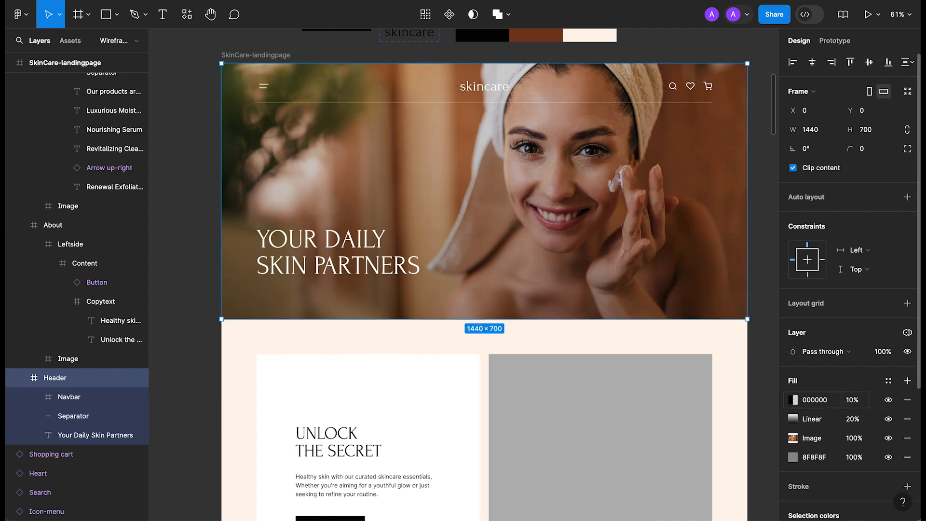
# Set the opacity of the Header's linear gradient fill to 40%.
pyautogui.click(795, 419)
pyautogui.click(852, 419)
pyautogui.hotkey('shift', 'Up')
pyautogui.hotkey('shift', 'Up')
pyautogui.press('Return')
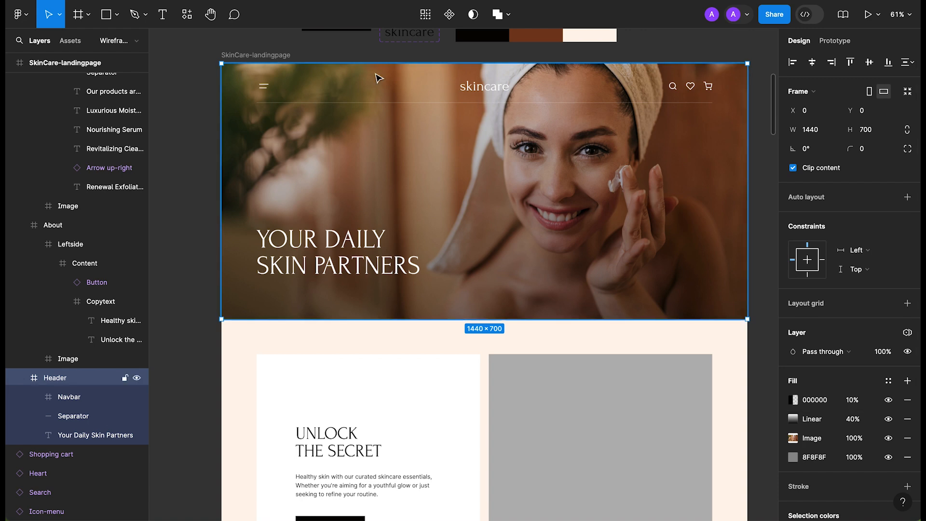
pyautogui.click(764, 188)
# Paste the green palm-and-podium picture into the grey Image frame of the About section.
pyautogui.scroll(-4, 752, 217)
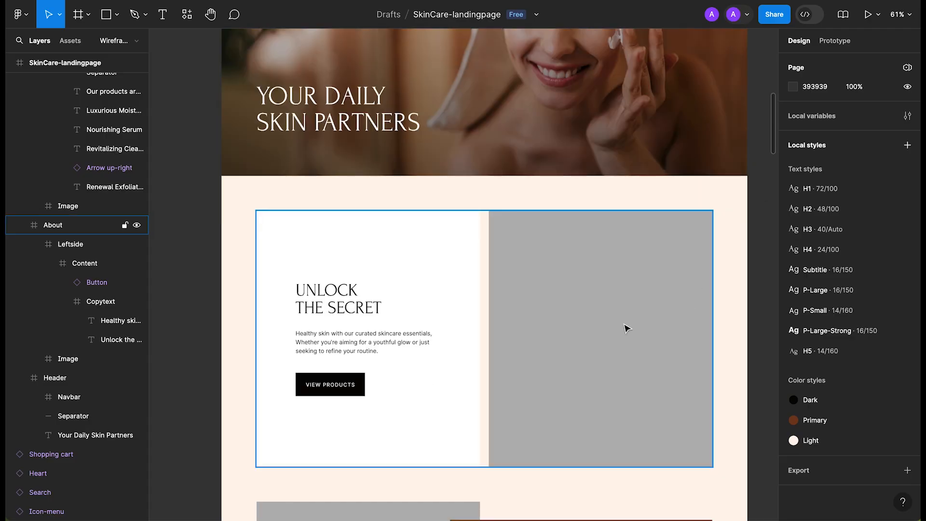
pyautogui.scroll(-3, 627, 328)
pyautogui.click(581, 217)
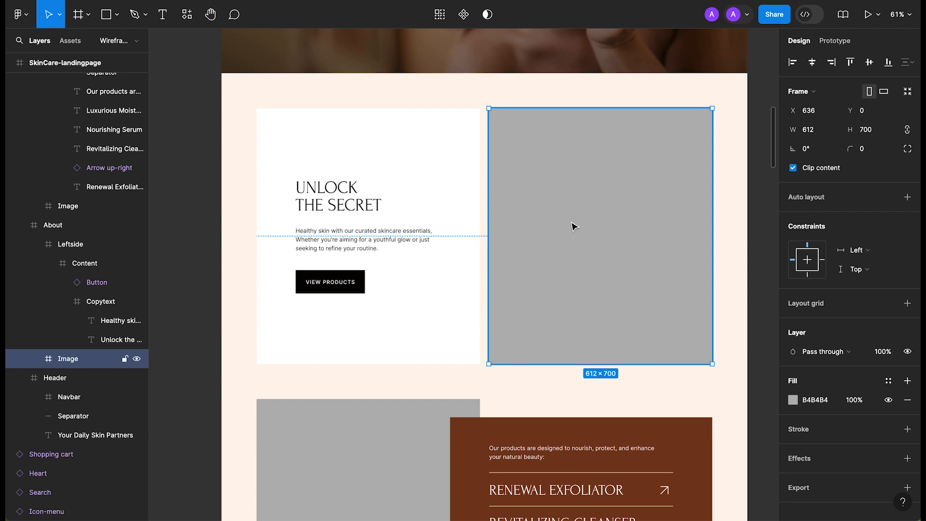
pyautogui.hotkey('ctrl', 'v')
# Scale the pasted podium picture to 700 × 700 and shift it slightly to the right within its frame.
pyautogui.press('k')
pyautogui.moveTo(614, 336); pyautogui.dragTo(606, 362)
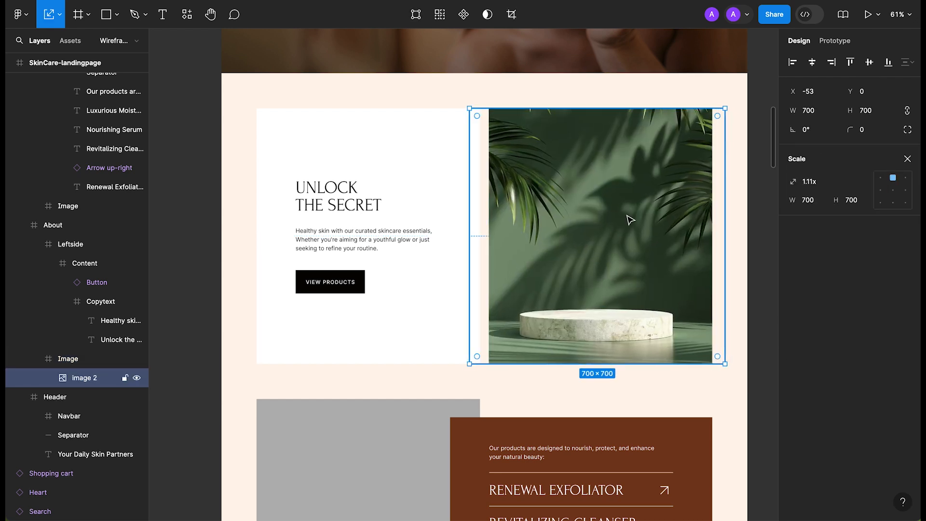
pyautogui.click(907, 159)
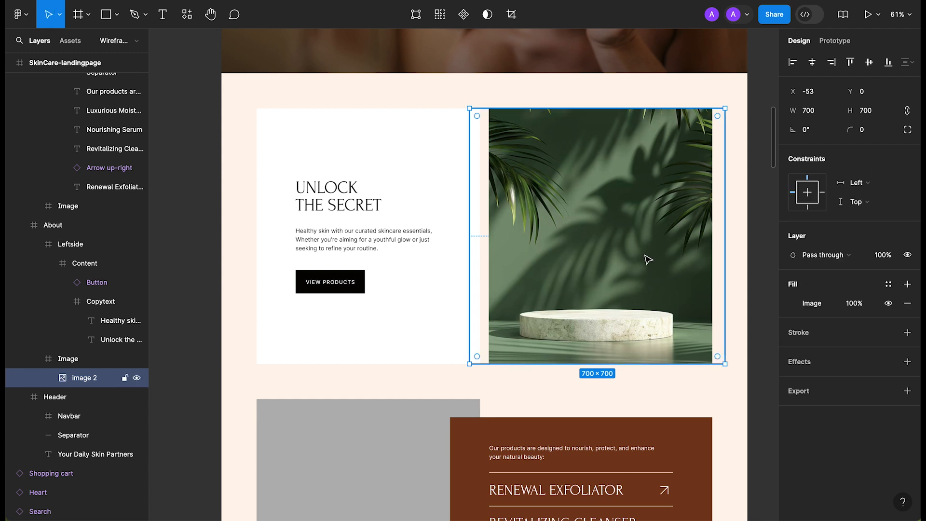
pyautogui.moveTo(647, 258); pyautogui.dragTo(654, 260)
pyautogui.click(756, 239)
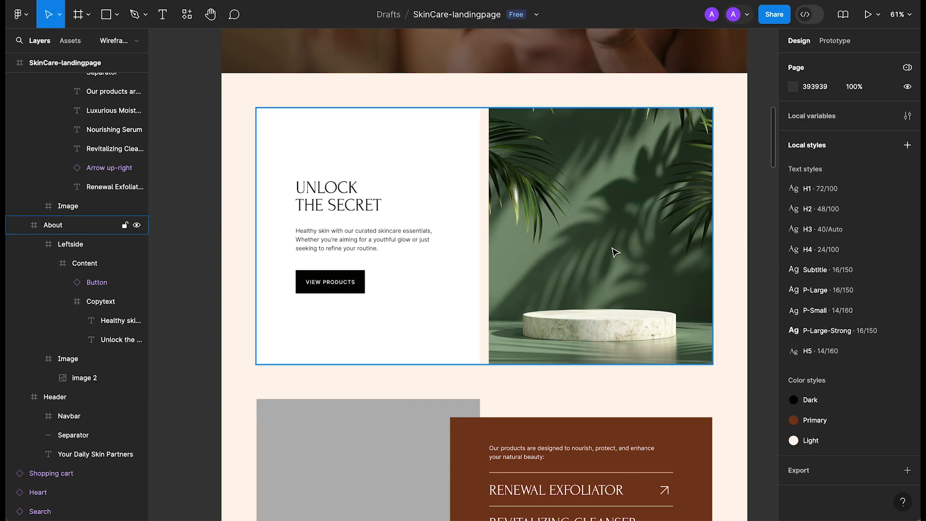
# Place the white podium picture with monstera leaves in the grey Image frame beside the brown product list.
pyautogui.scroll(-5, 576, 293)
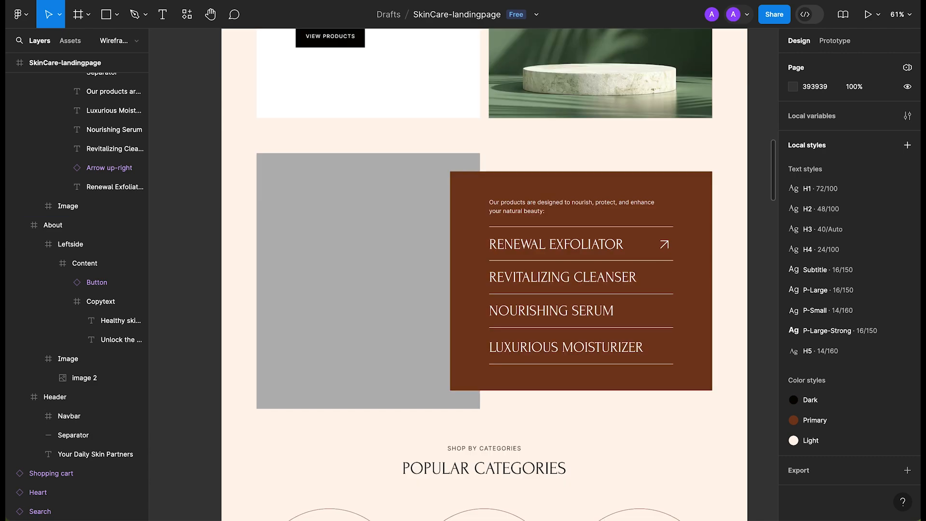
pyautogui.scroll(-5, 615, 351)
pyautogui.scroll(5, 376, 329)
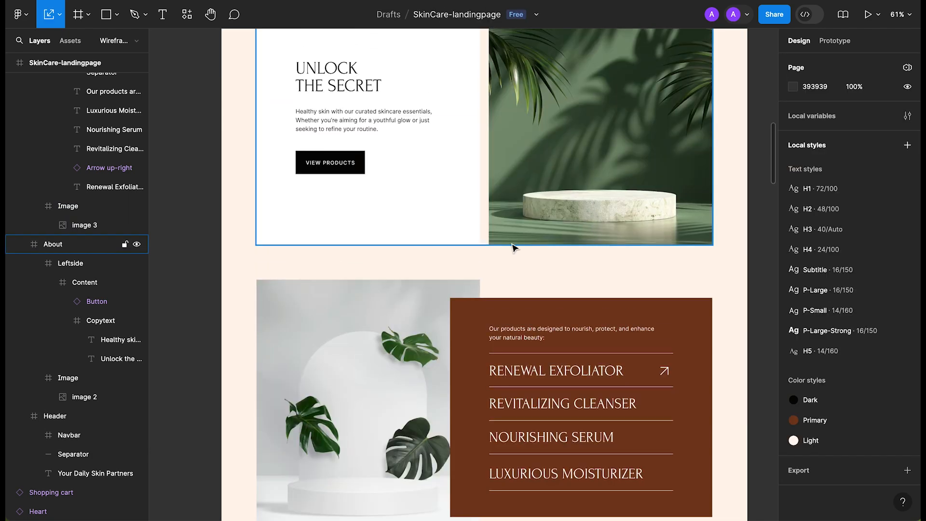
pyautogui.scroll(-3, 423, 337)
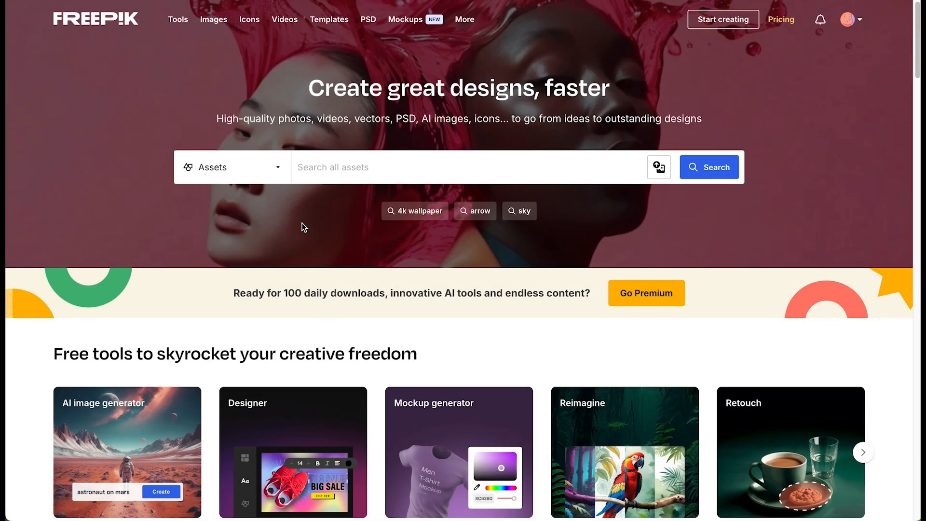
# Switch to Freepik, search all assets for "skin care label design" and limit the results to free ones.
pyautogui.click(322, 158)
pyautogui.write('skin care label design')
pyautogui.press('Return')
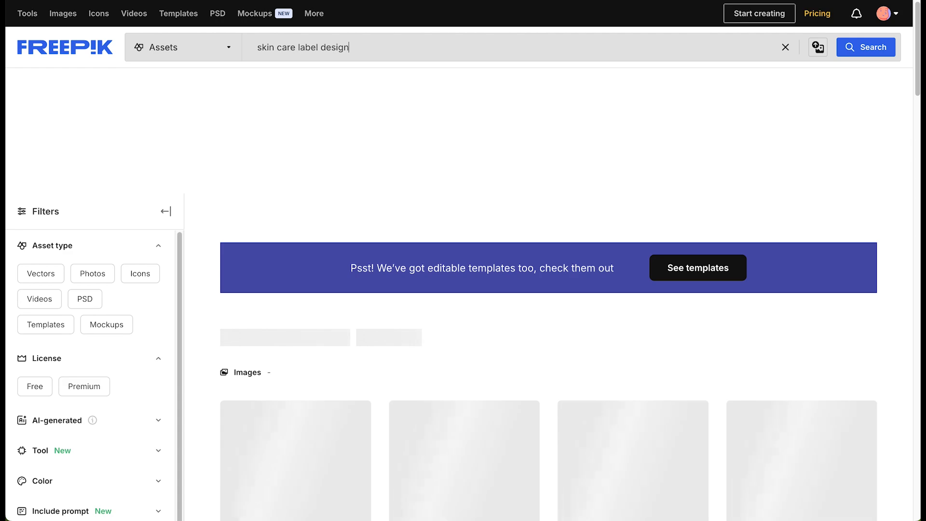
pyautogui.scroll(-5, 500, 244)
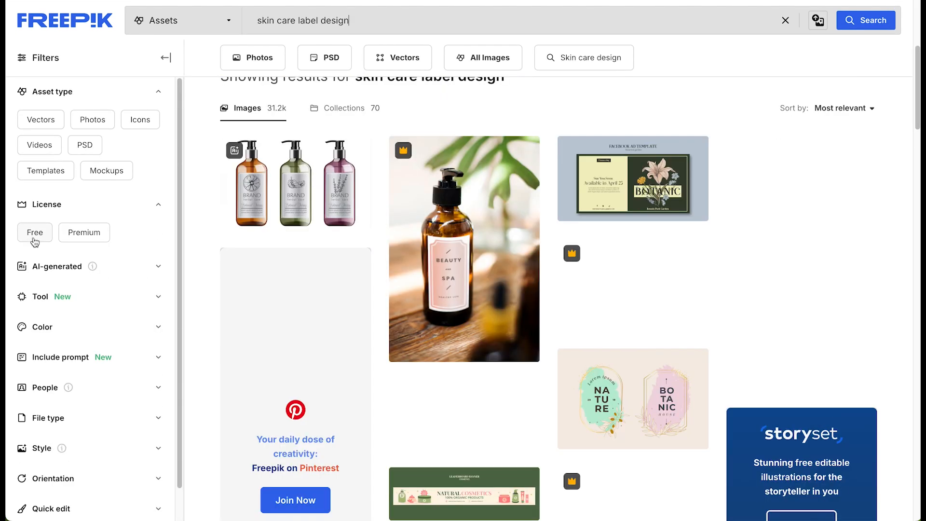
pyautogui.click(34, 233)
# Pick the Realistic nature poster template from the free label designs, request its free download and close the preview.
pyautogui.scroll(-12, 438, 424)
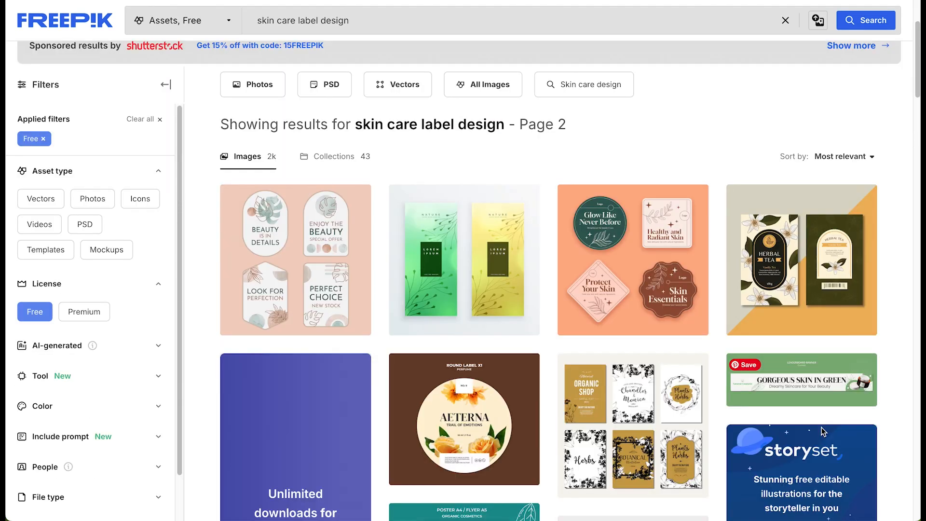
pyautogui.scroll(-15, 834, 436)
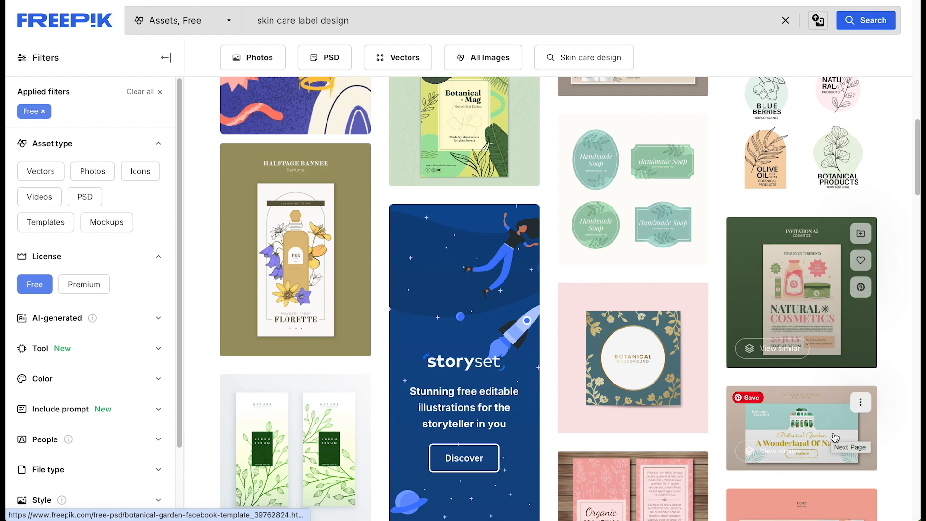
pyautogui.scroll(-1, 836, 438)
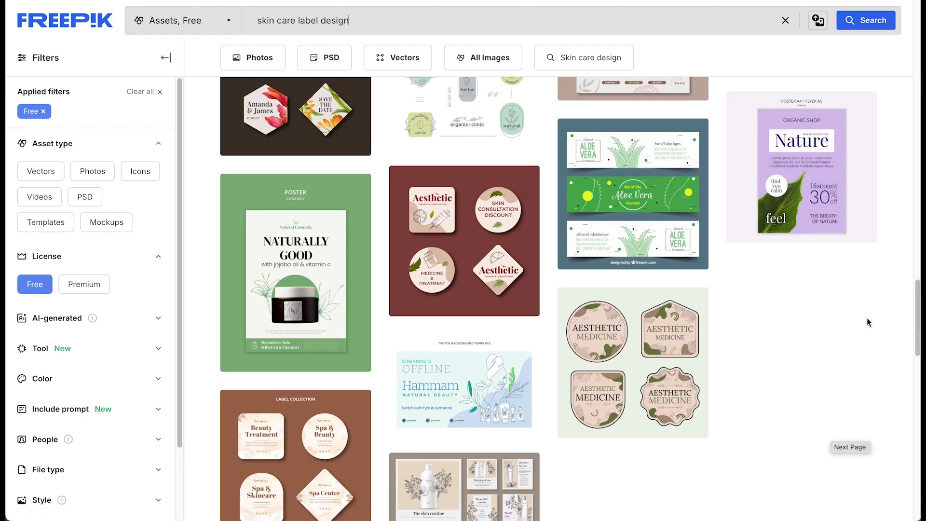
pyautogui.scroll(1, 863, 270)
pyautogui.click(794, 210)
pyautogui.click(753, 235)
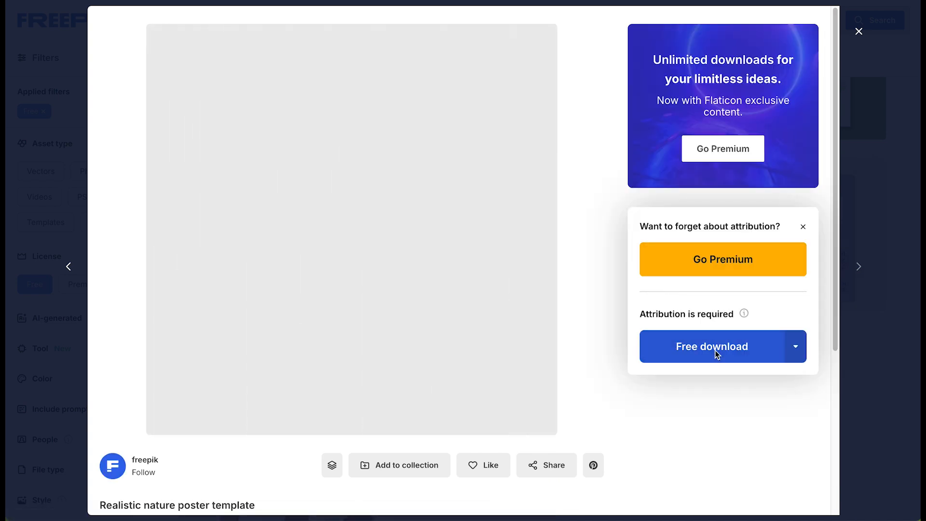
pyautogui.click(717, 351)
pyautogui.click(858, 31)
# Request the free download of the Hand drawn outline hammam twitch background and return to the search results.
pyautogui.scroll(-4, 830, 231)
pyautogui.click(450, 251)
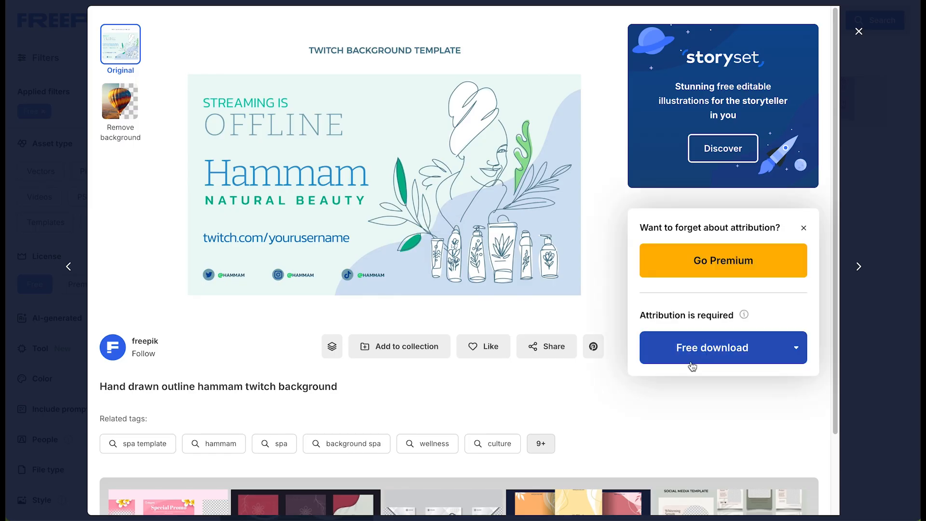
pyautogui.click(711, 345)
pyautogui.press('Escape')
pyautogui.scroll(-4, 796, 287)
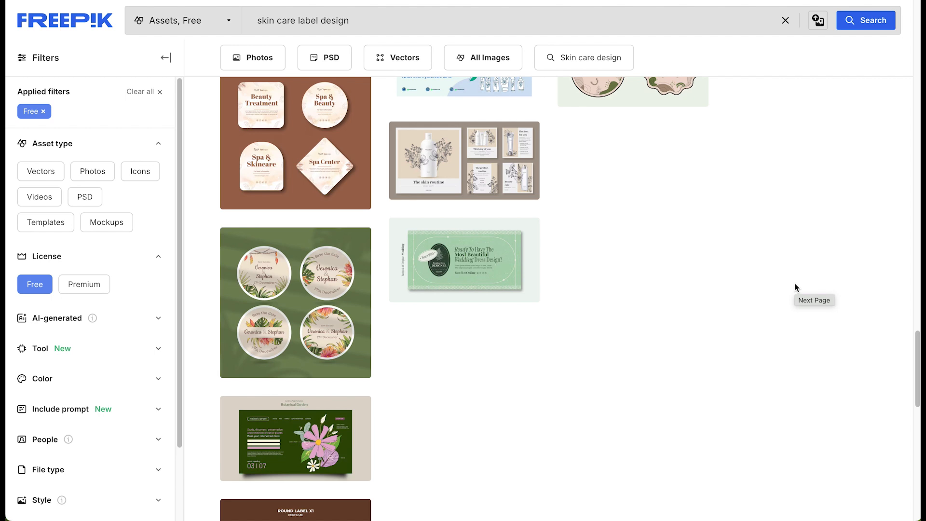
pyautogui.scroll(4, 794, 284)
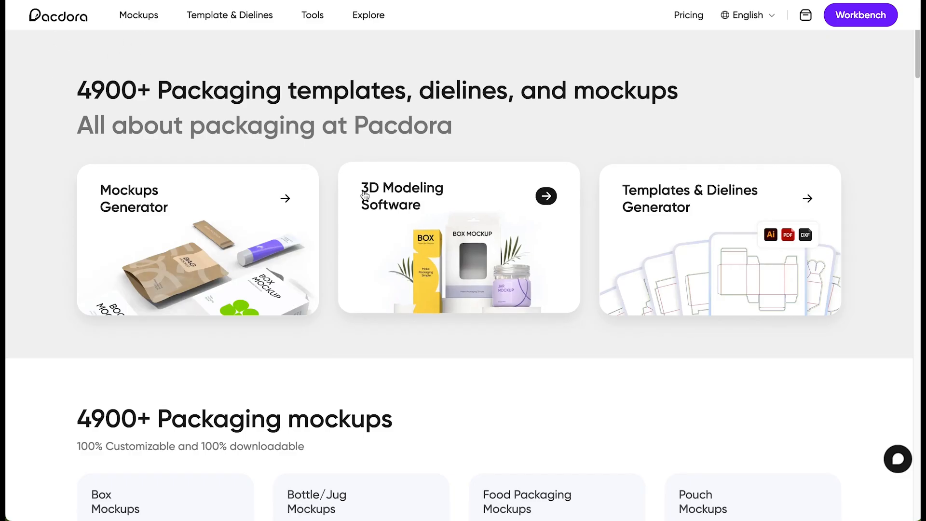
# Switch to Pacdora and look through its packaging mockup categories and sample 3D mockups.
pyautogui.scroll(-1, 867, 182)
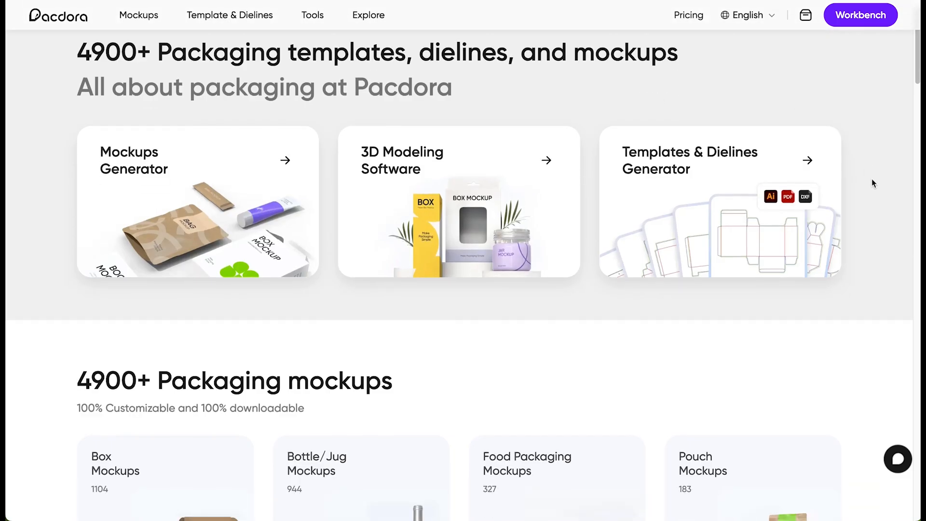
pyautogui.scroll(-1, 872, 178)
pyautogui.scroll(-1, 27, 209)
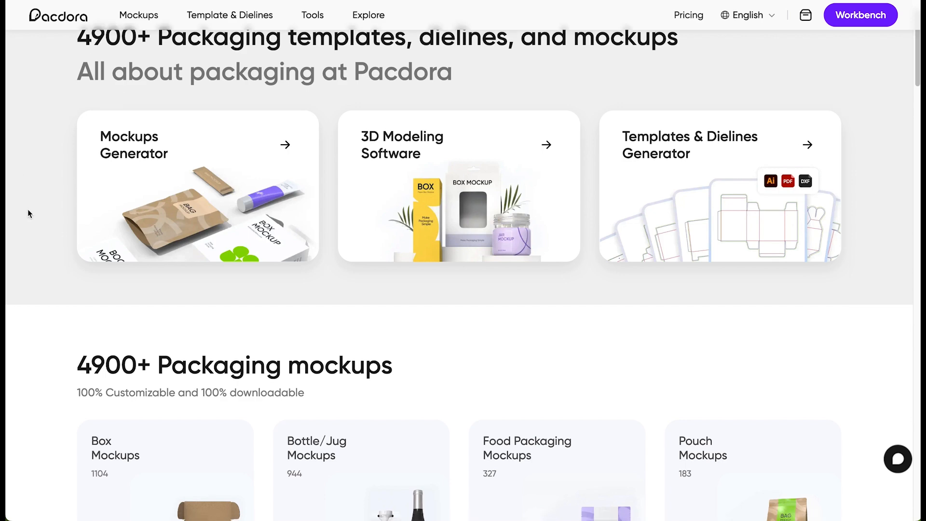
pyautogui.scroll(-4, 28, 209)
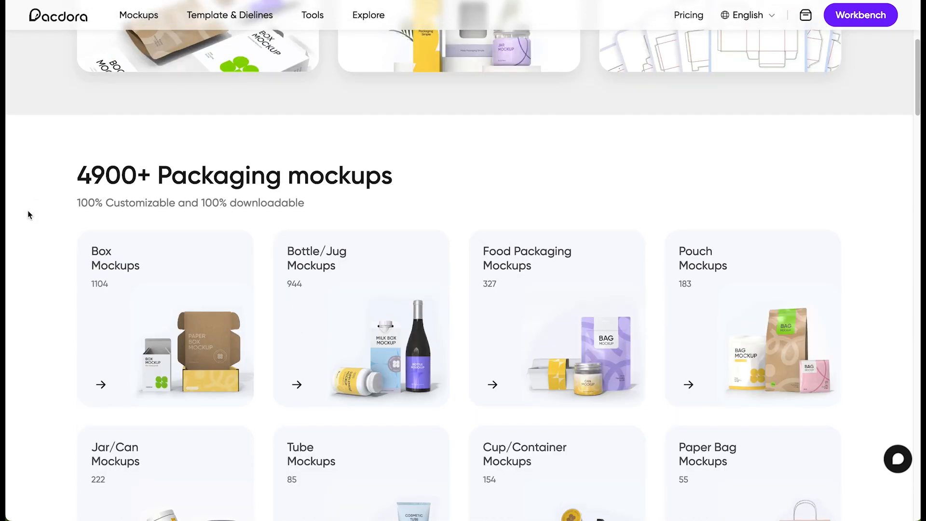
pyautogui.scroll(-3, 28, 210)
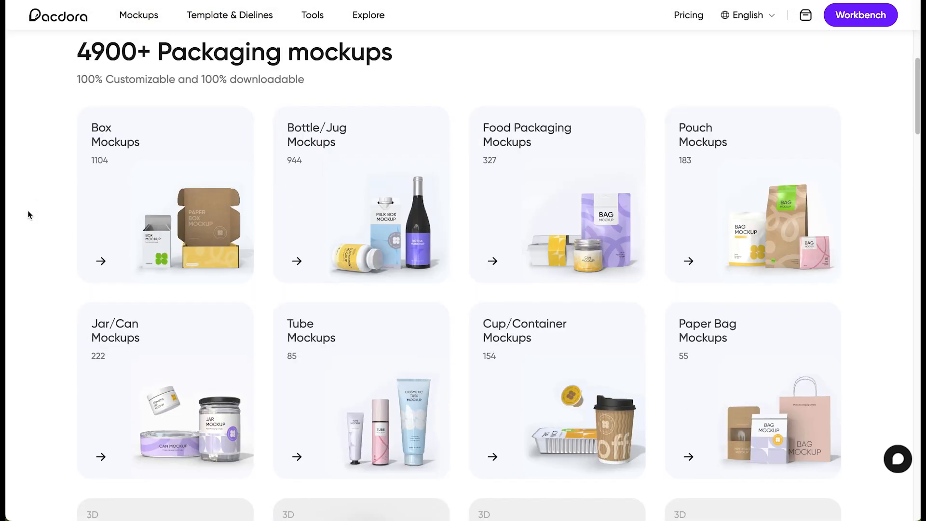
pyautogui.scroll(-1, 28, 210)
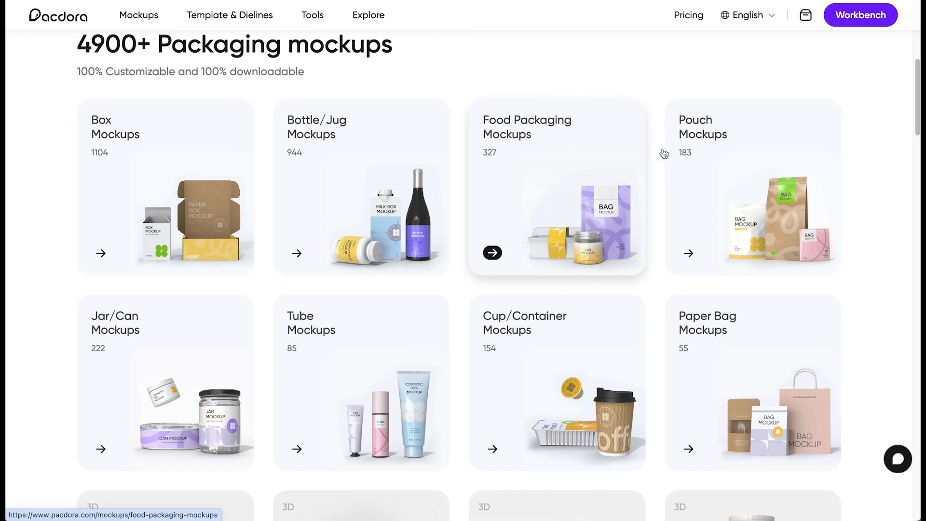
pyautogui.scroll(-6, 867, 173)
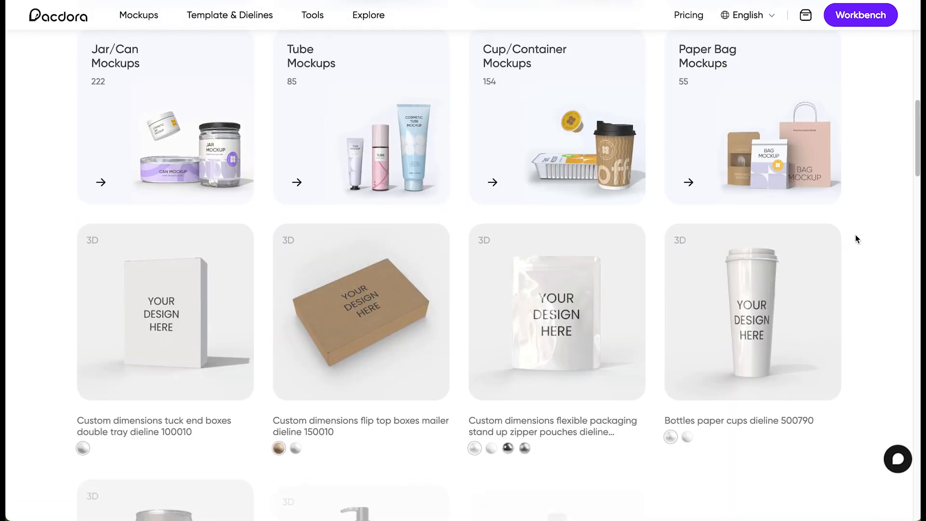
pyautogui.scroll(15, 854, 234)
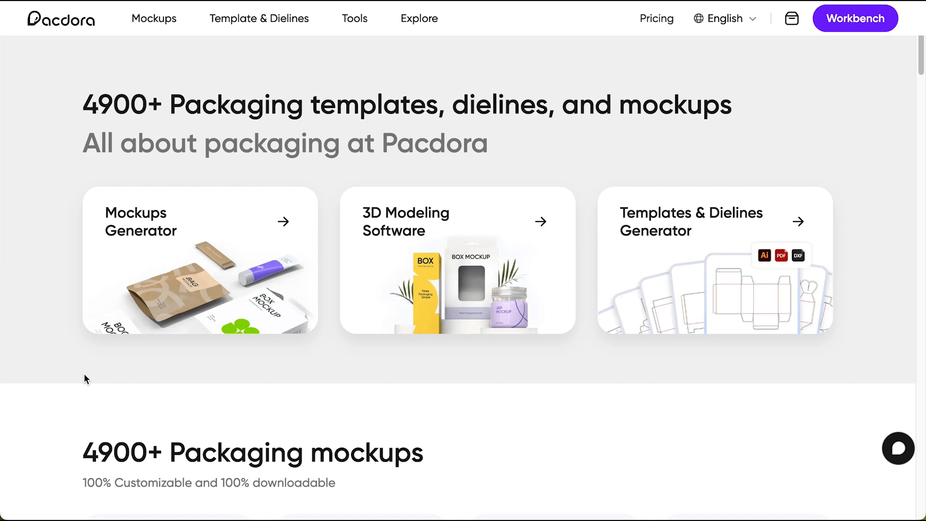
# Open Pacdora's 3D mockup library and search it for "skin care".
pyautogui.click(133, 21)
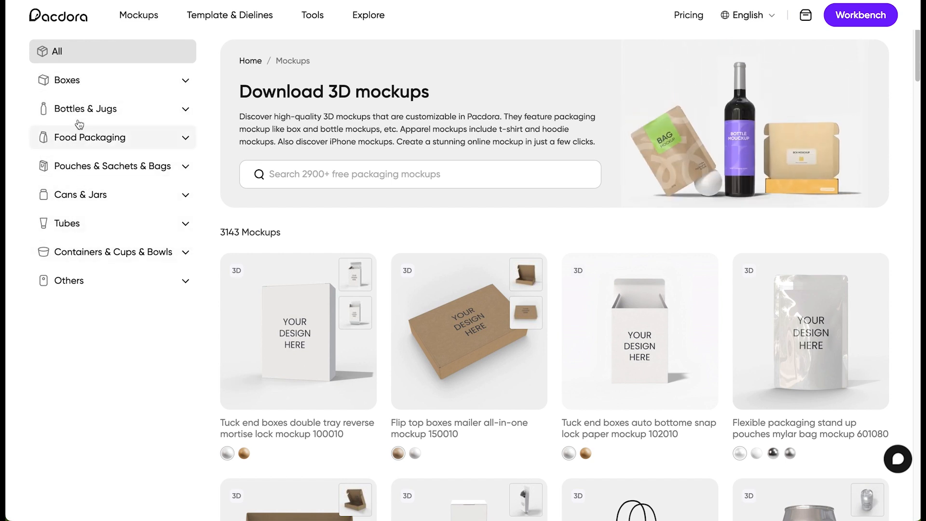
pyautogui.click(296, 174)
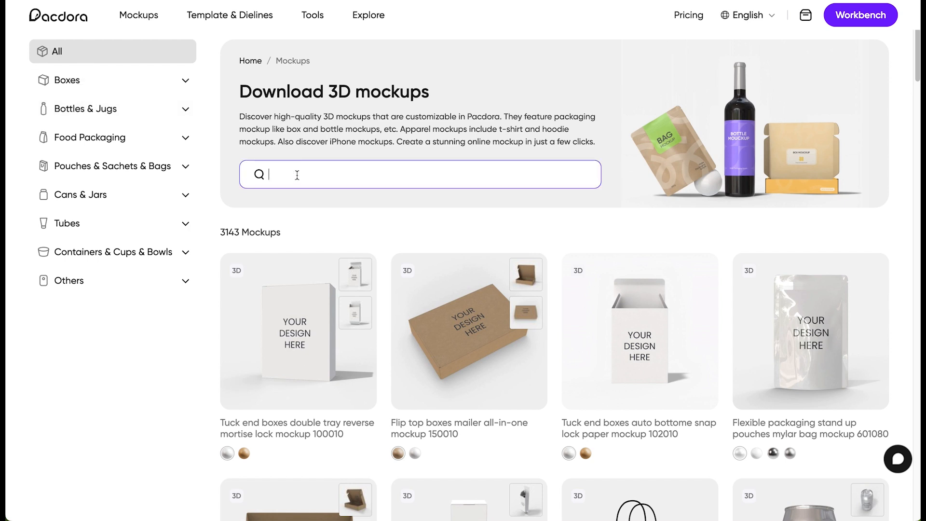
pyautogui.write('skin care')
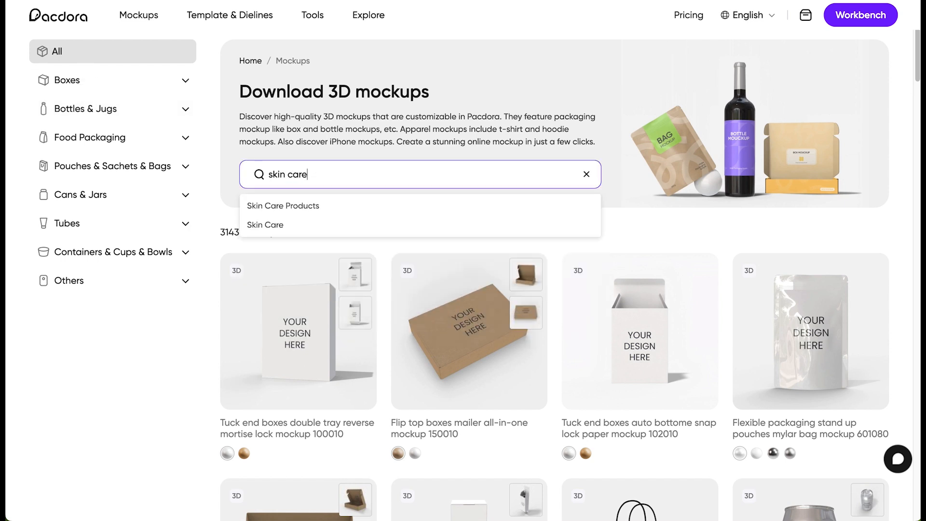
pyautogui.press('Return')
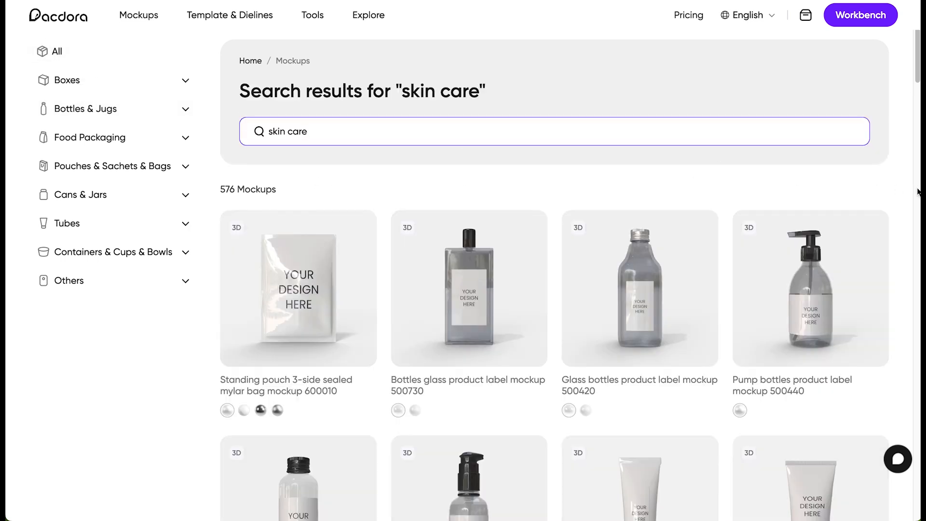
# Browse the skin care mockups and open Plastic bottles product label mockup 500460 in the mockup editor.
pyautogui.scroll(-4, 881, 184)
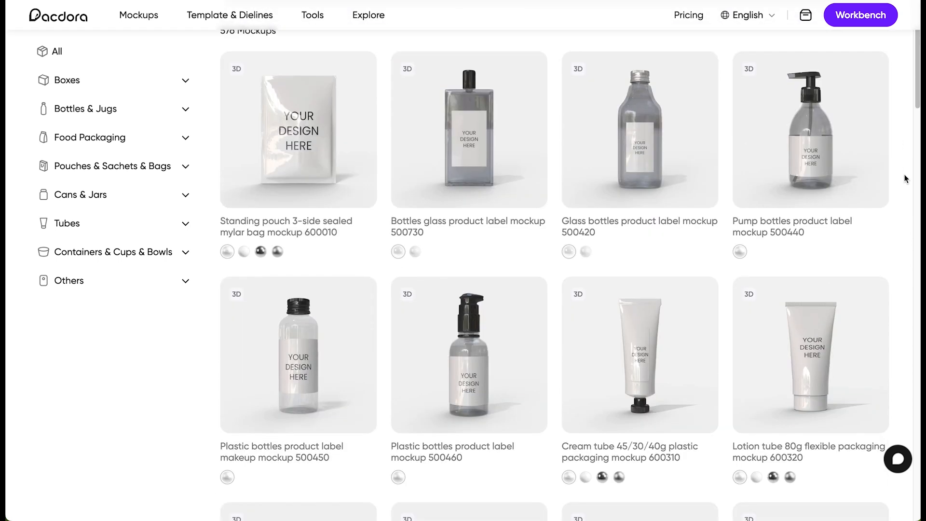
pyautogui.scroll(-4, 906, 178)
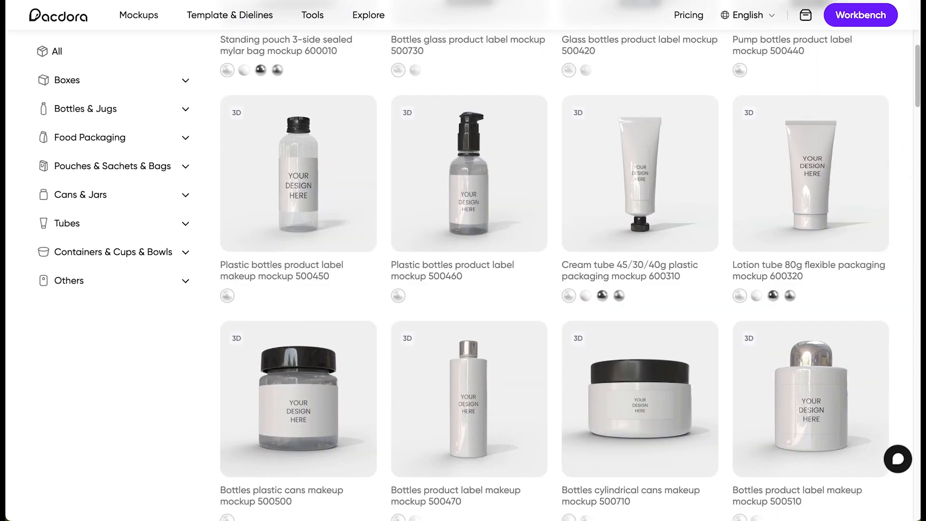
pyautogui.moveTo(804, 228)
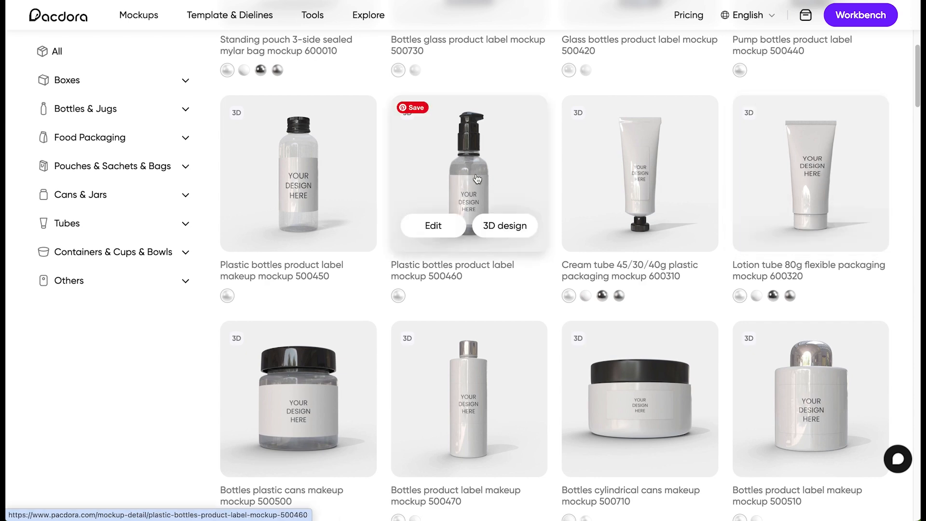
pyautogui.scroll(-15, 511, 277)
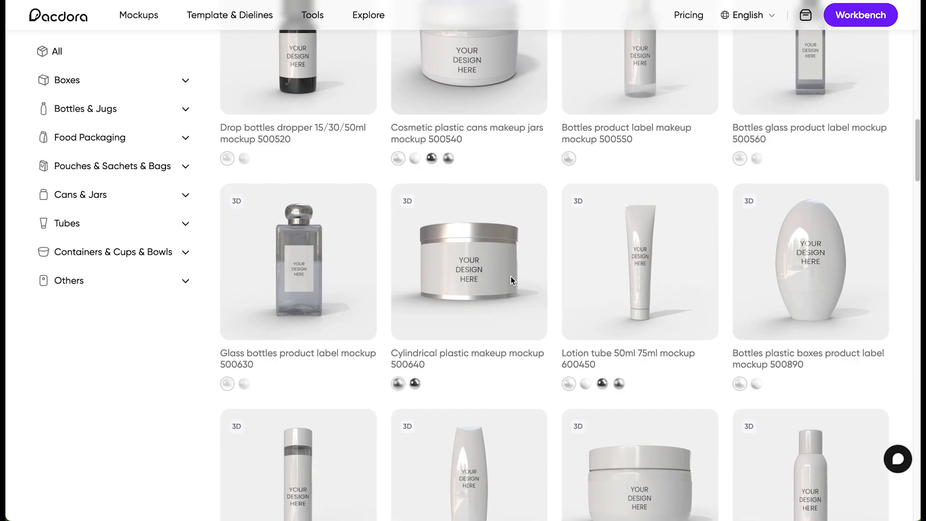
pyautogui.scroll(-5, 512, 282)
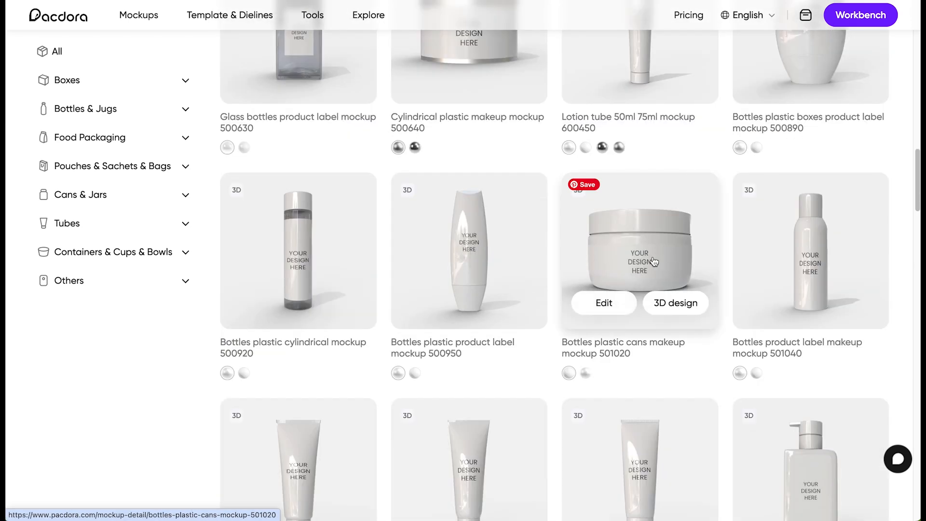
pyautogui.scroll(-5, 653, 261)
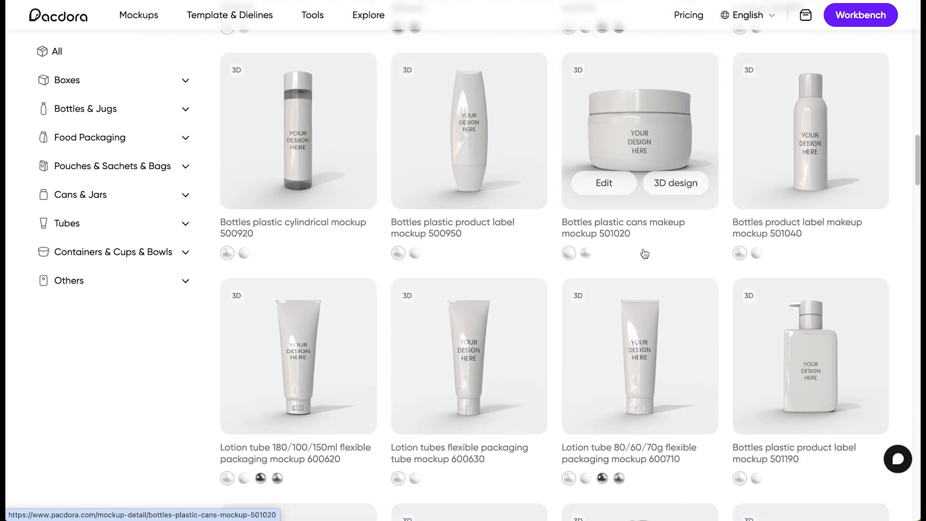
pyautogui.scroll(10, 475, 299)
pyautogui.scroll(10, 474, 299)
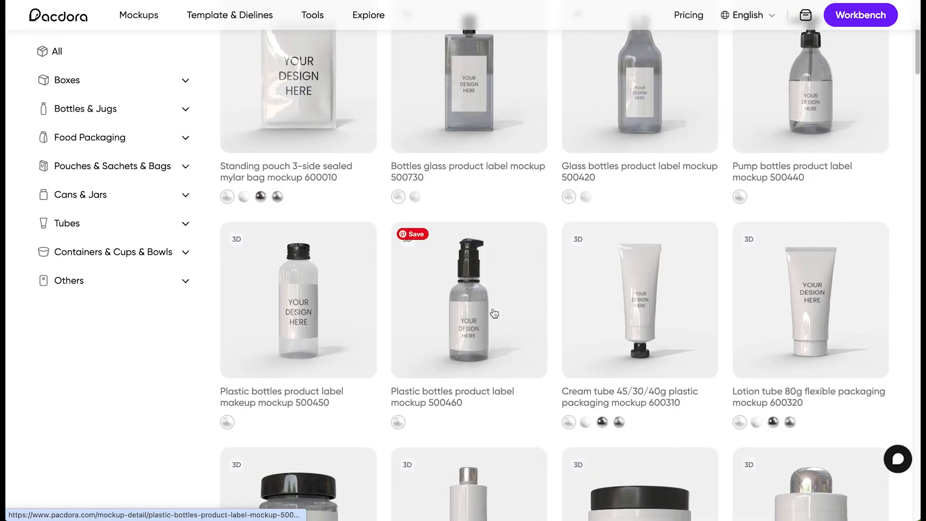
pyautogui.click(471, 298)
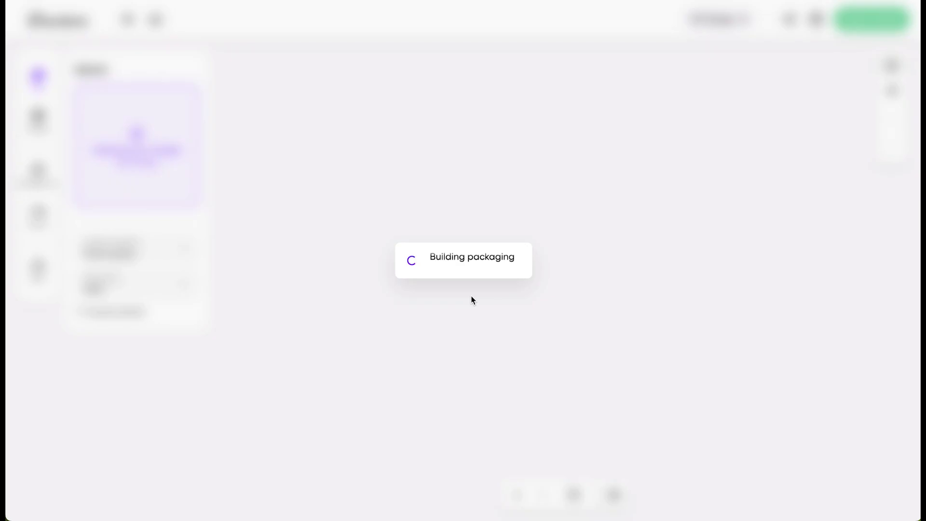
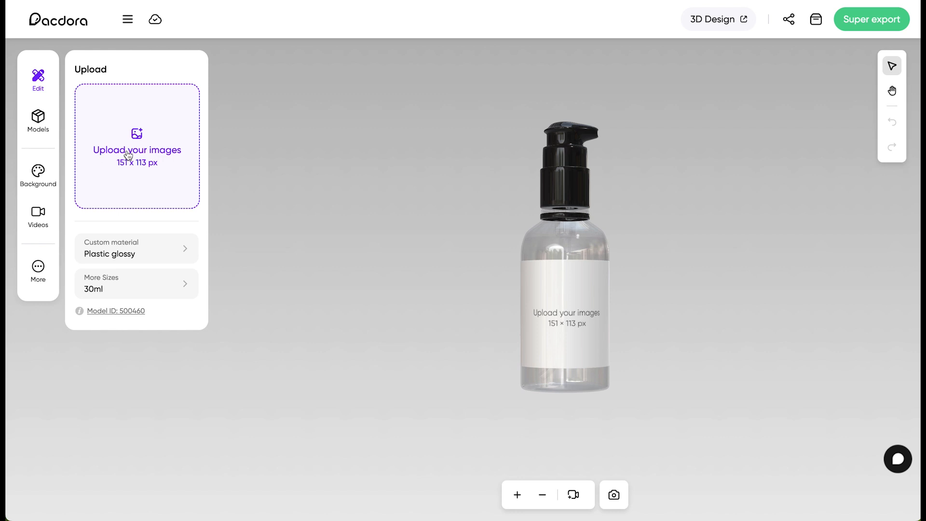
# Open the pump bottle's label artwork for design and add the uploaded Lorelai Events banner with the smaller lettering to it.
pyautogui.click(126, 162)
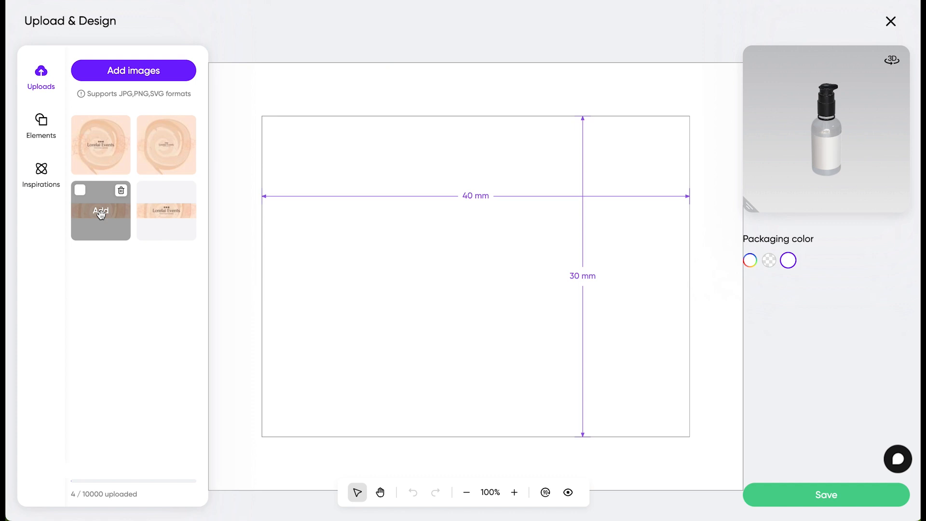
pyautogui.click(136, 75)
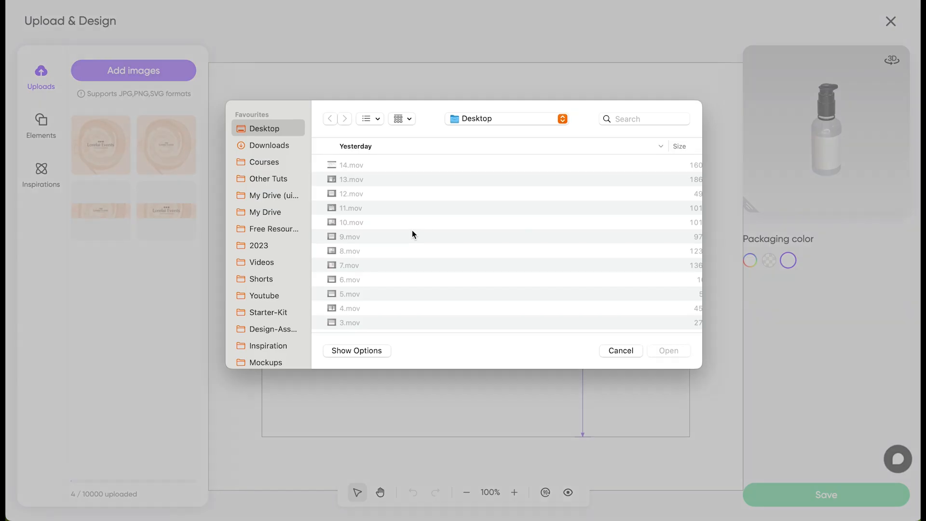
pyautogui.click(632, 351)
pyautogui.click(102, 214)
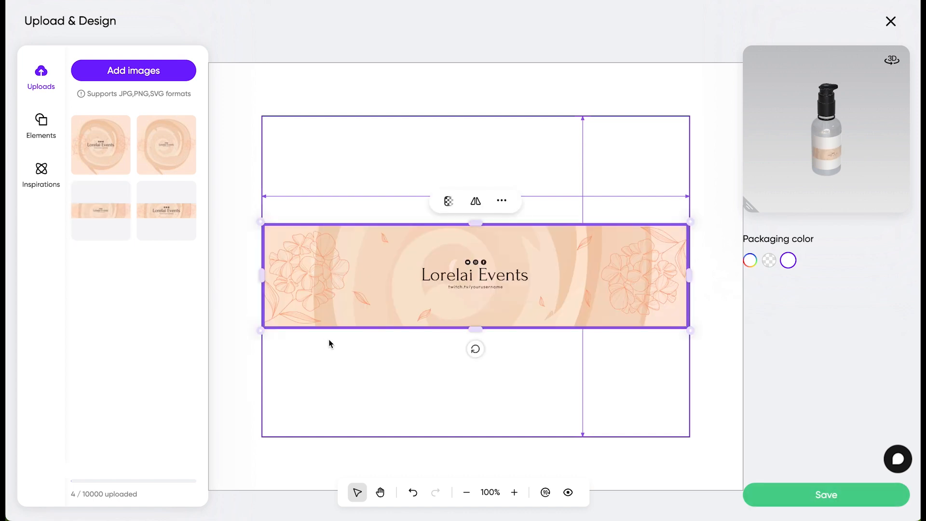
# Replace the banner with the square Lorelai Events artwork with the larger lettering, stretch it across the whole label area and save the label.
pyautogui.moveTo(476, 223); pyautogui.dragTo(484, 116)
pyautogui.moveTo(476, 327); pyautogui.dragTo(485, 436)
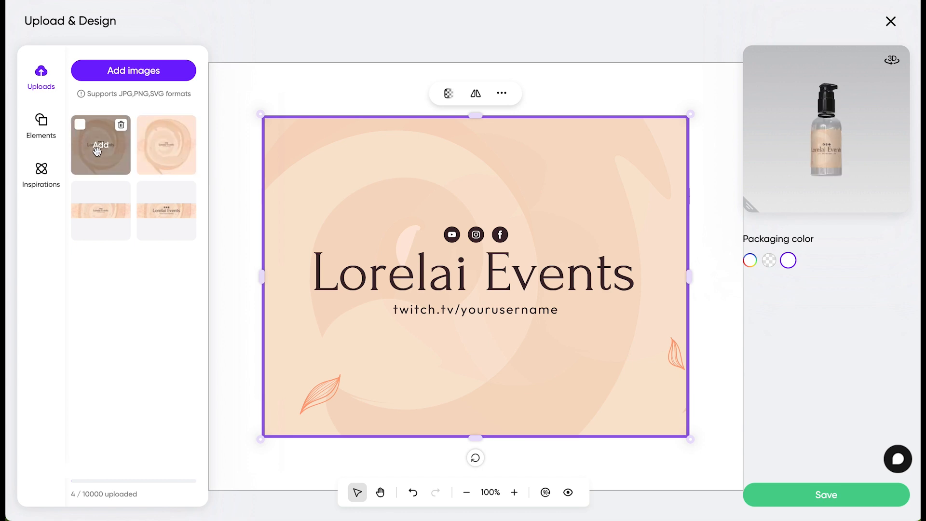
pyautogui.click(100, 148)
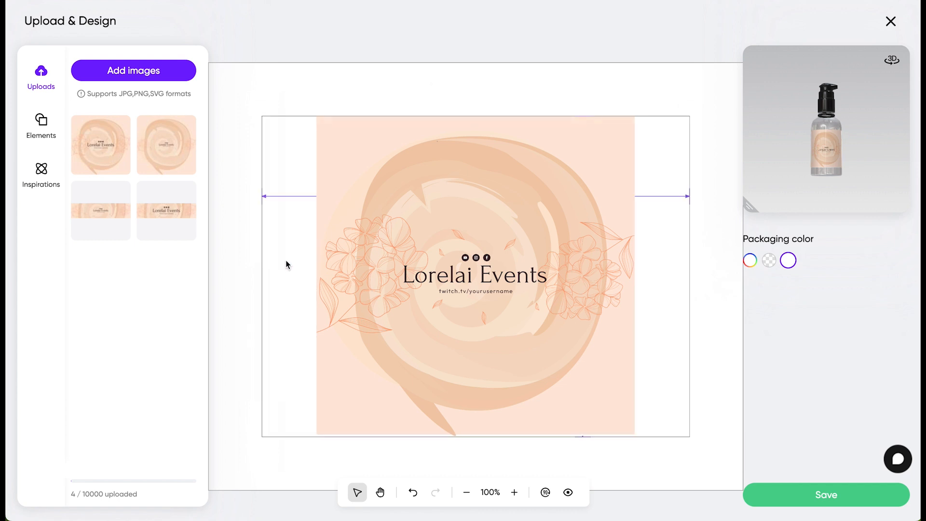
pyautogui.moveTo(430, 262); pyautogui.dragTo(380, 264)
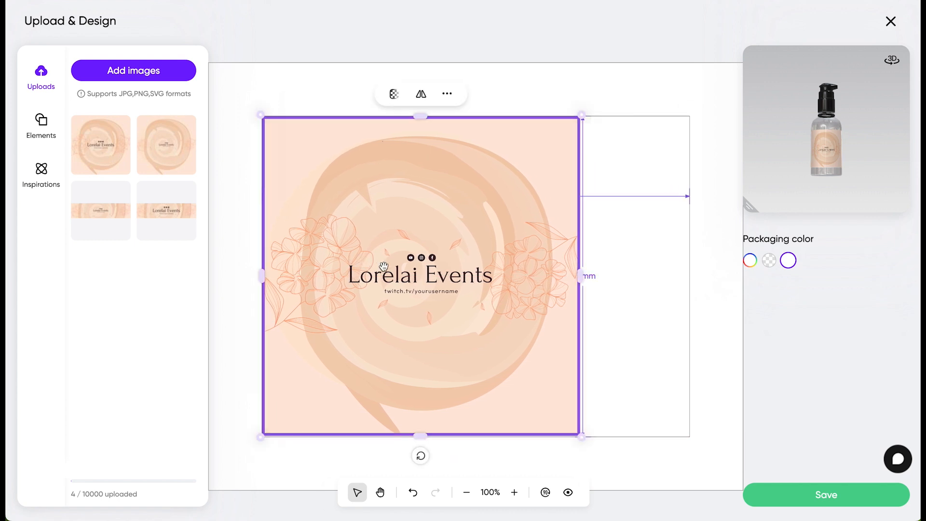
pyautogui.moveTo(585, 275); pyautogui.dragTo(700, 277)
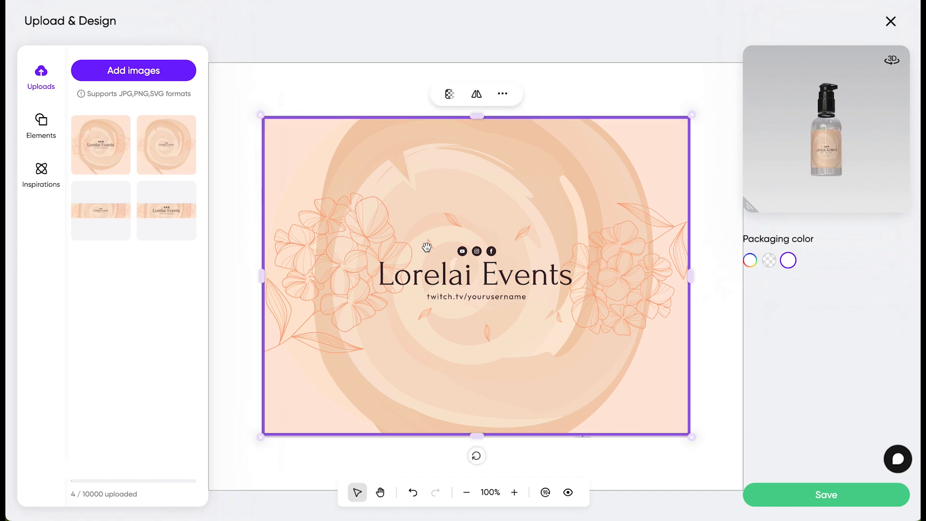
pyautogui.click(798, 502)
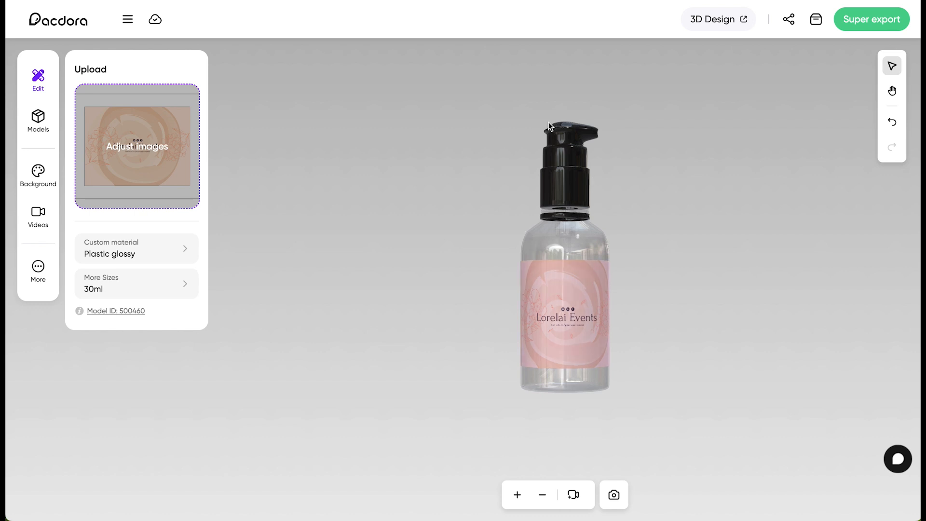
# Open the bottle's custom material settings and set the Surface metalness to 5%.
pyautogui.click(107, 255)
pyautogui.click(99, 133)
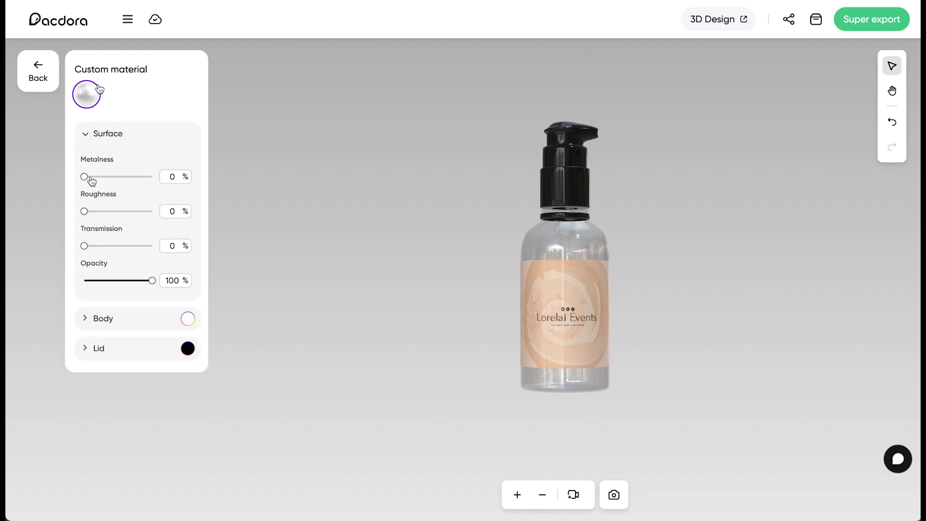
pyautogui.moveTo(87, 180); pyautogui.dragTo(98, 180)
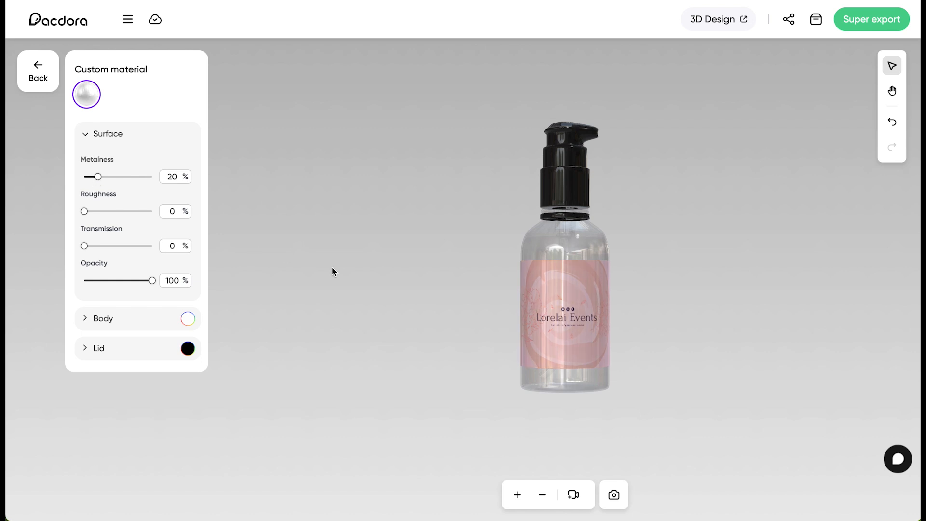
pyautogui.moveTo(96, 180); pyautogui.dragTo(92, 181)
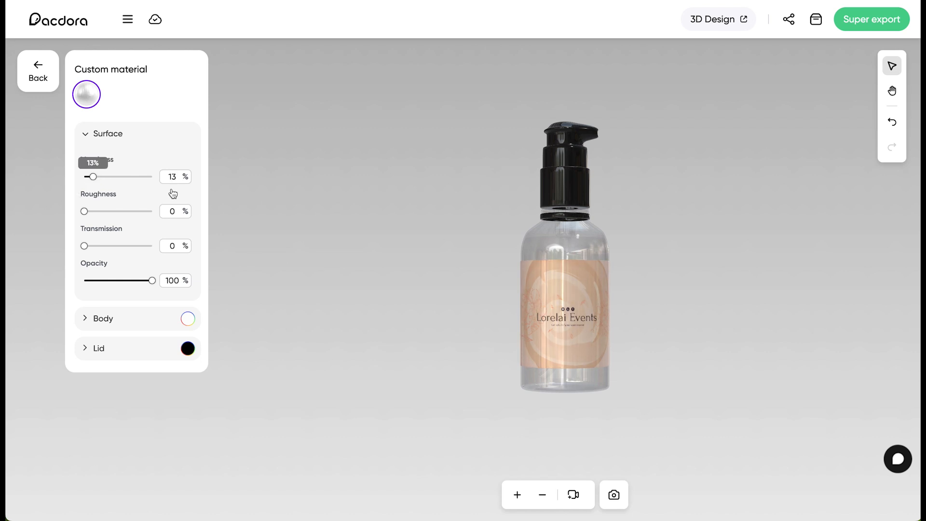
pyautogui.click(175, 177)
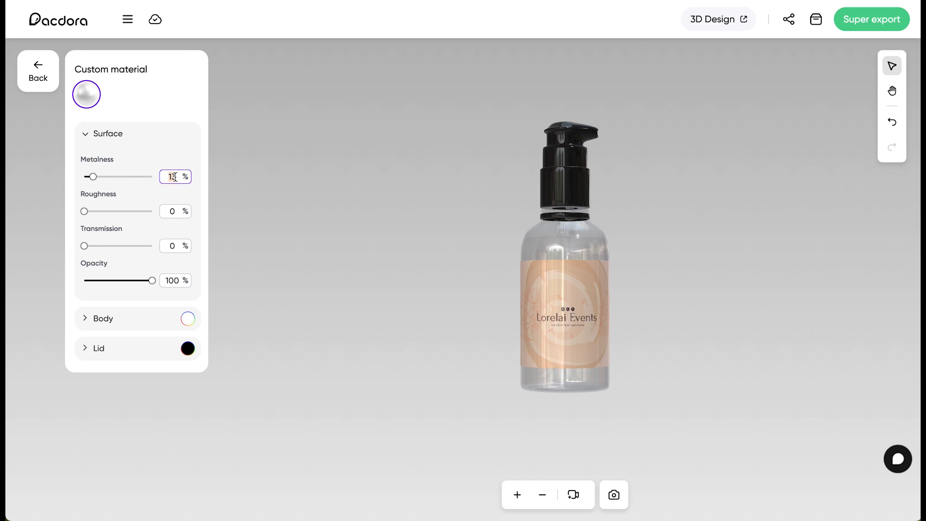
pyautogui.write('5')
# Set the Surface roughness to 20% and its transmission to 5%.
pyautogui.moveTo(84, 212); pyautogui.dragTo(93, 213)
pyautogui.click(173, 212)
pyautogui.press('BackSpace')
pyautogui.press('BackSpace')
pyautogui.write('20')
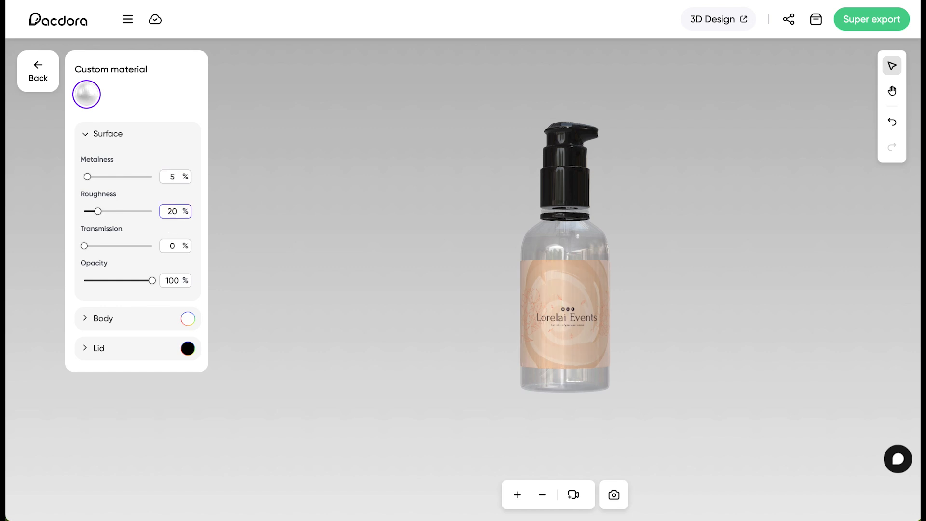
pyautogui.moveTo(84, 246)
pyautogui.mouseDown()
pyautogui.moveTo(152, 254)
pyautogui.moveTo(91, 253)
pyautogui.mouseUp()
pyautogui.doubleClick(172, 246)
pyautogui.write('5')
pyautogui.click(152, 282)
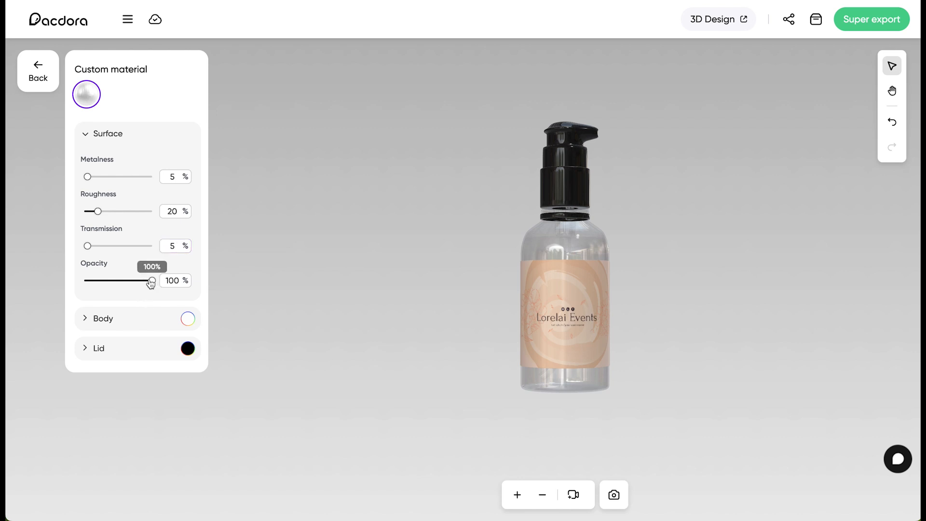
# Set both the metalness and the roughness of the bottle's Body material to 5%.
pyautogui.click(100, 322)
pyautogui.scroll(-1, 165, 342)
pyautogui.click(103, 343)
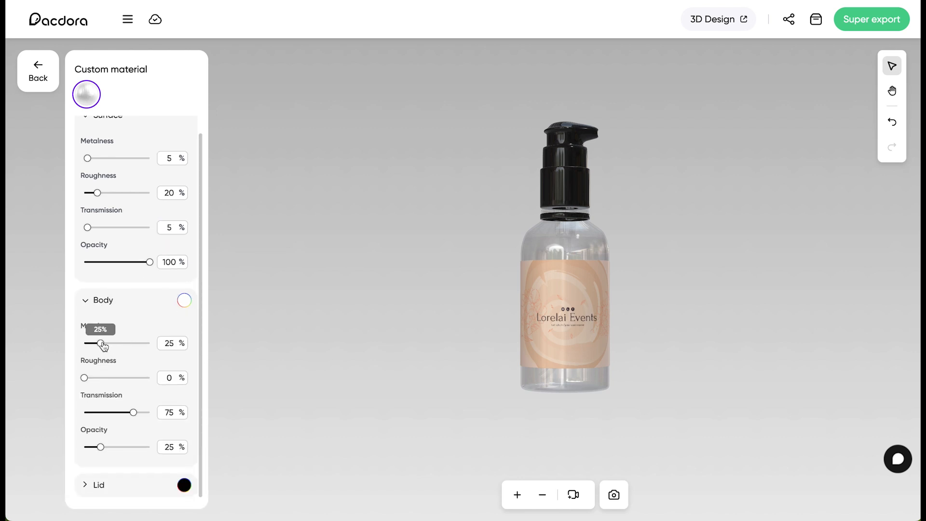
pyautogui.moveTo(117, 346); pyautogui.dragTo(75, 346)
pyautogui.click(168, 343)
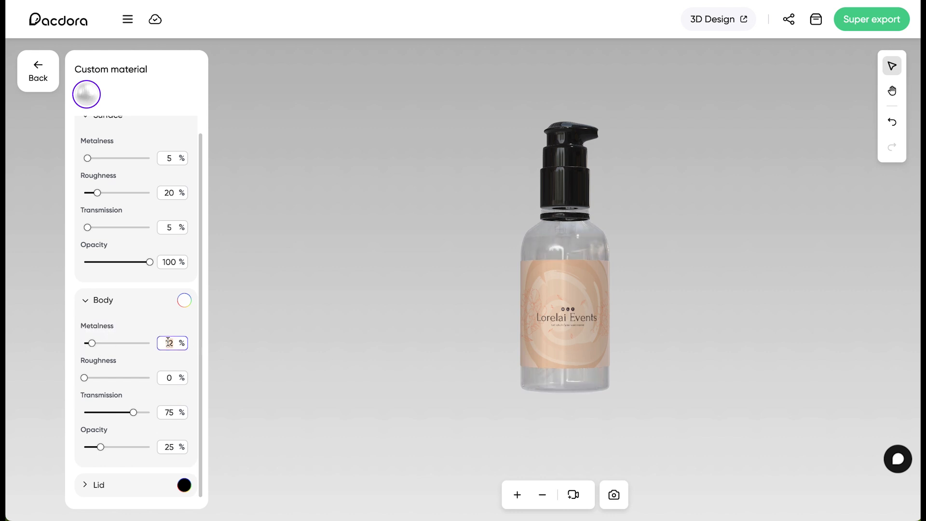
pyautogui.write('5')
pyautogui.click(85, 379)
pyautogui.moveTo(86, 381)
pyautogui.mouseDown()
pyautogui.moveTo(103, 381)
pyautogui.moveTo(90, 382)
pyautogui.mouseUp()
pyautogui.click(171, 379)
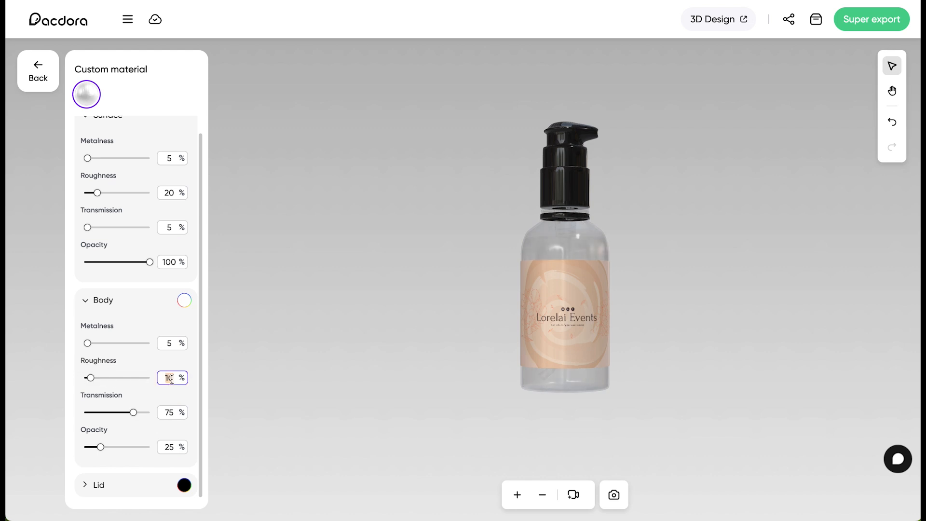
pyautogui.write('5')
# Make the bottle's Body material solid with 2% transmission and 100% opacity.
pyautogui.moveTo(133, 412); pyautogui.dragTo(157, 413)
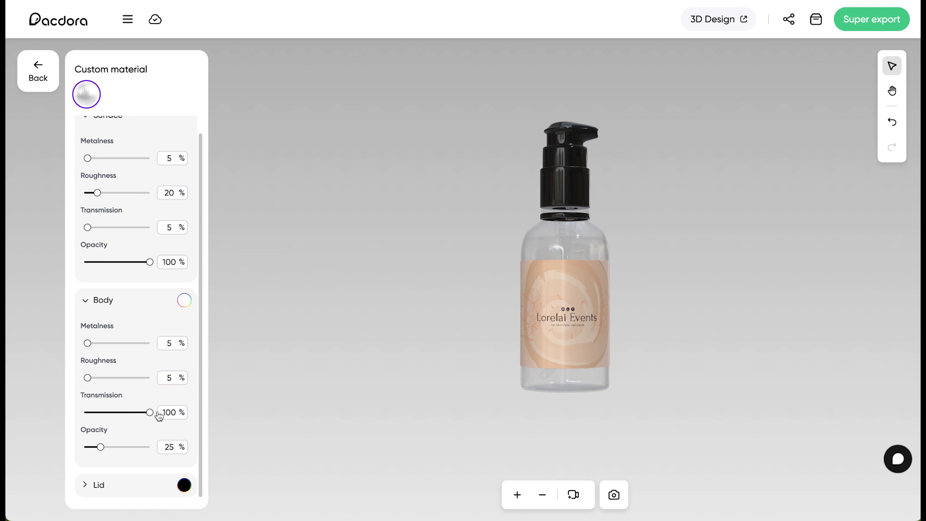
pyautogui.click(172, 412)
pyautogui.write('74')
pyautogui.write('7')
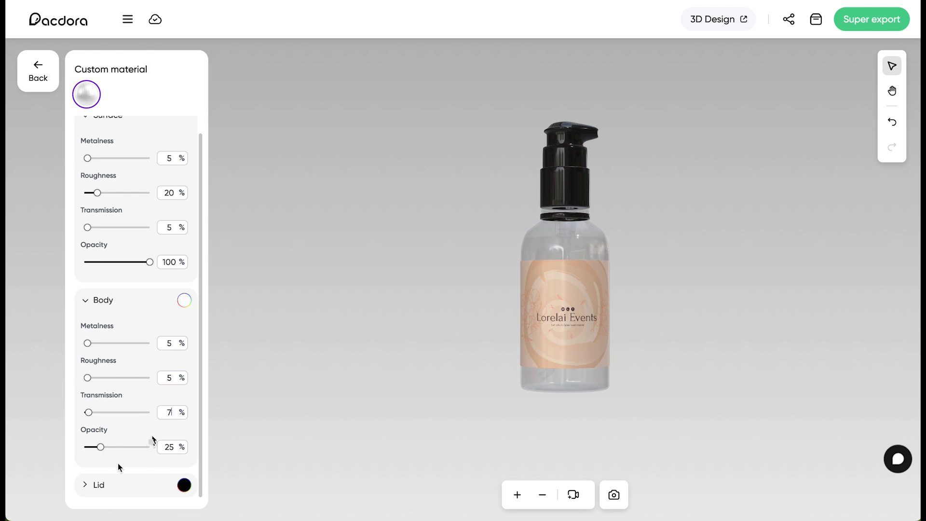
pyautogui.moveTo(101, 448); pyautogui.dragTo(154, 444)
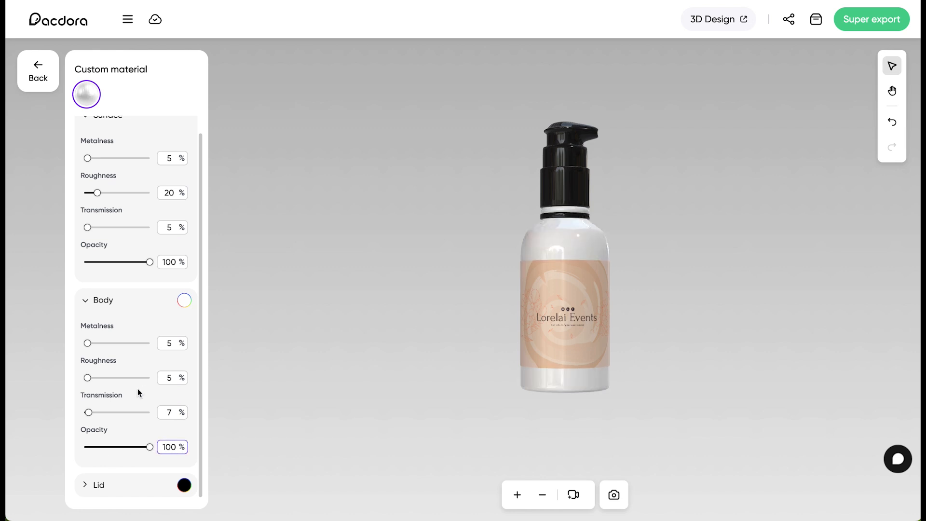
pyautogui.moveTo(88, 413)
pyautogui.mouseDown()
pyautogui.moveTo(121, 415)
pyautogui.moveTo(99, 417)
pyautogui.mouseUp()
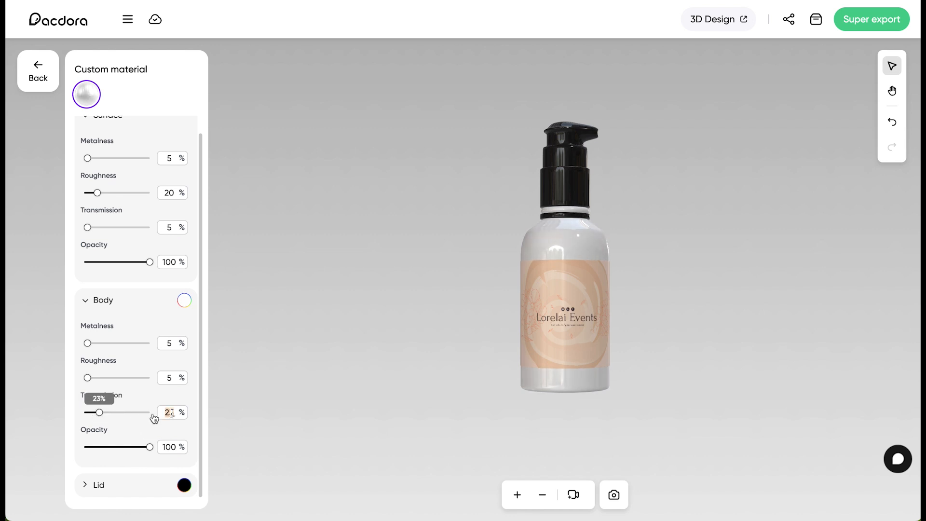
pyautogui.press('BackSpace')
# Change the pump Lid color to the dark brown #291c15 and leave the custom material settings.
pyautogui.click(92, 484)
pyautogui.click(184, 331)
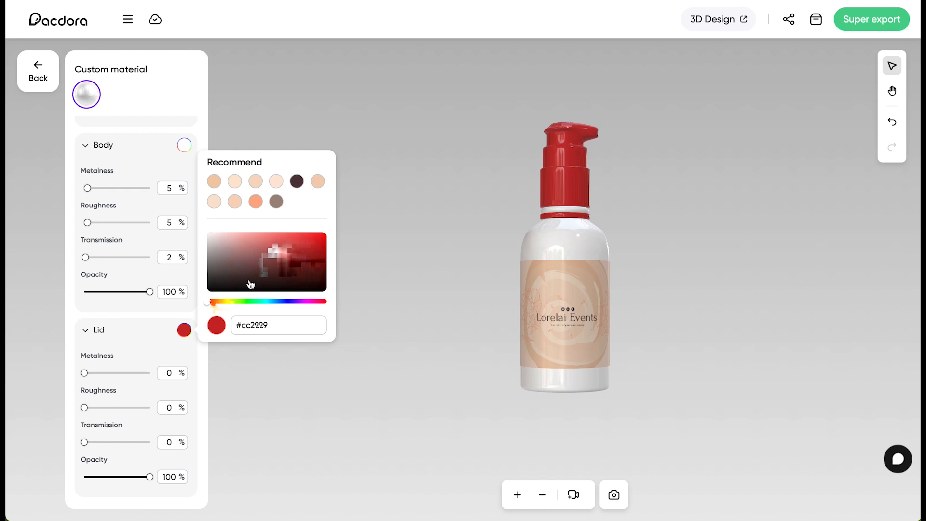
pyautogui.click(270, 278)
pyautogui.click(272, 276)
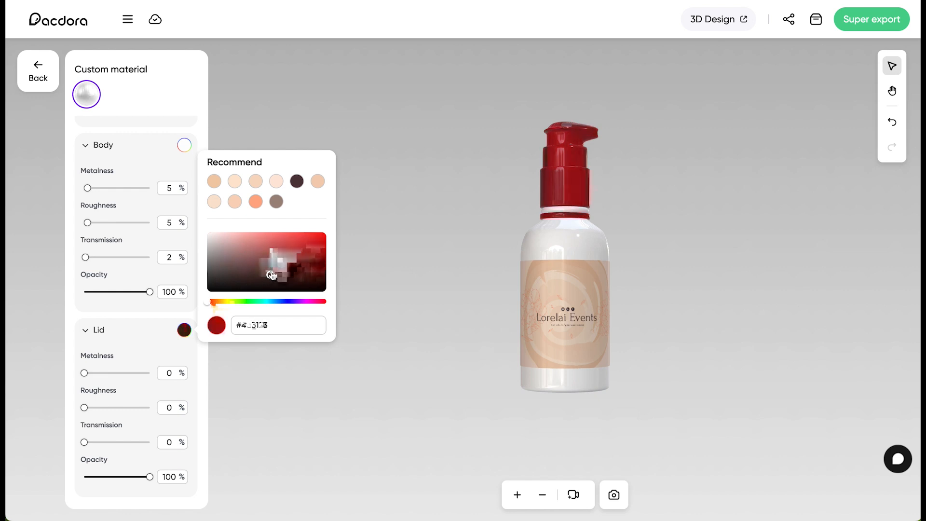
pyautogui.moveTo(271, 276); pyautogui.dragTo(265, 282)
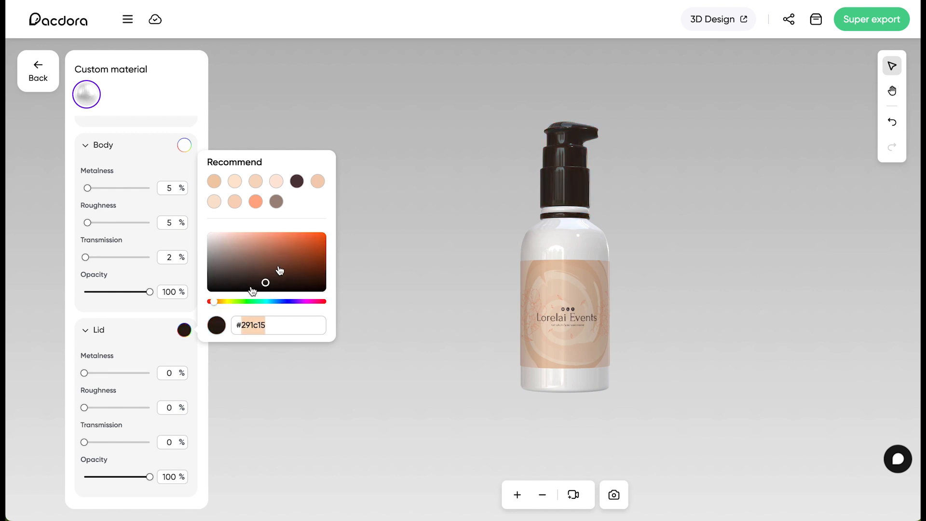
pyautogui.click(381, 171)
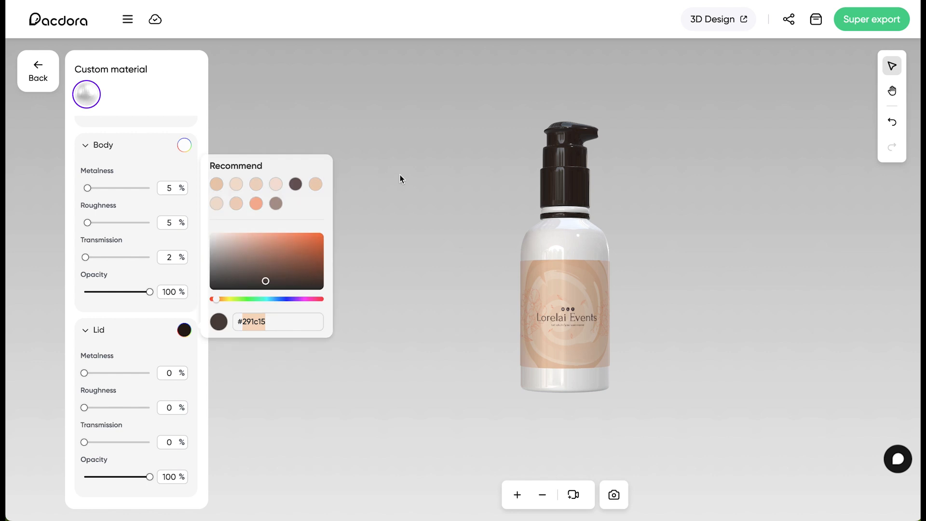
pyautogui.click(48, 71)
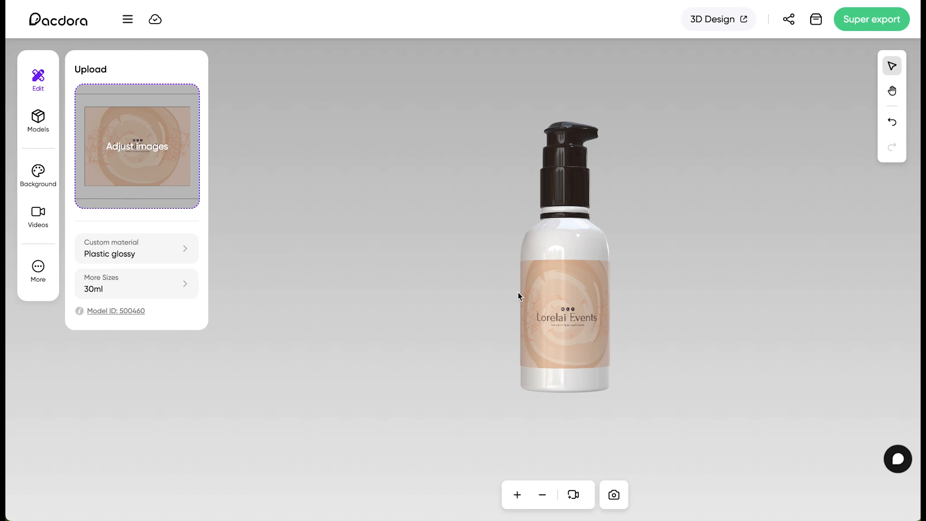
# Try two gradient backgrounds behind the bottle and settle on a transparent background.
pyautogui.click(39, 173)
pyautogui.click(154, 115)
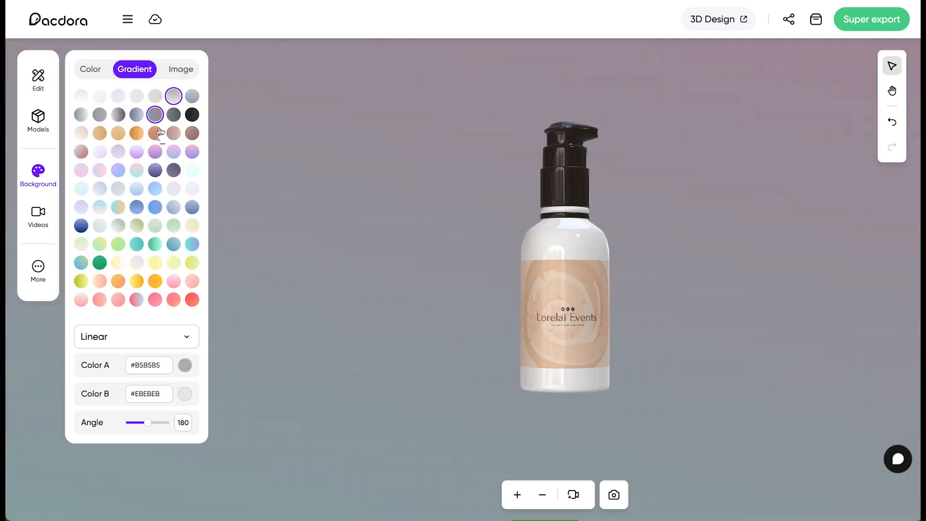
pyautogui.click(160, 139)
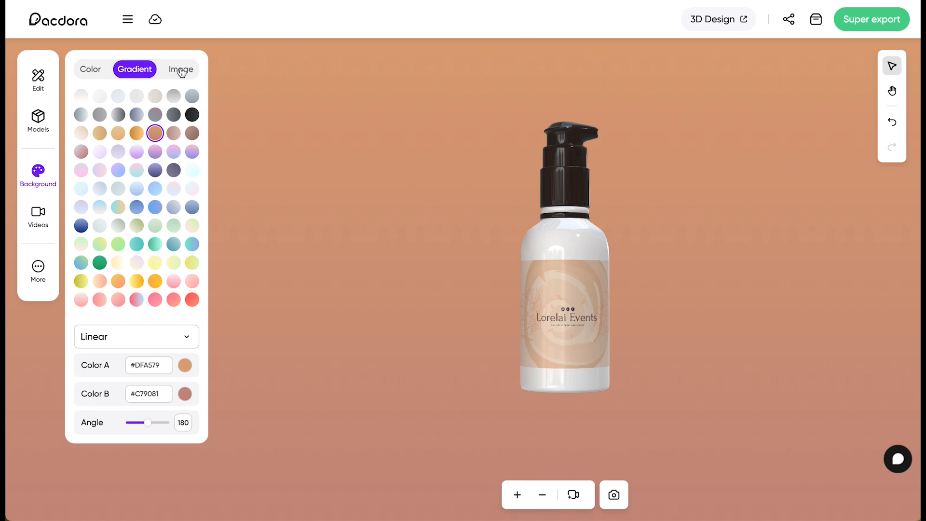
pyautogui.click(95, 71)
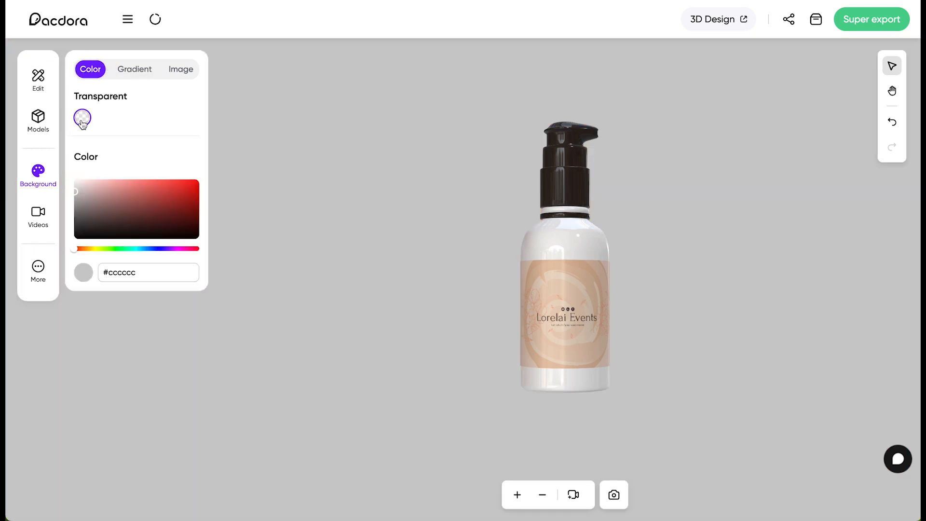
pyautogui.click(82, 119)
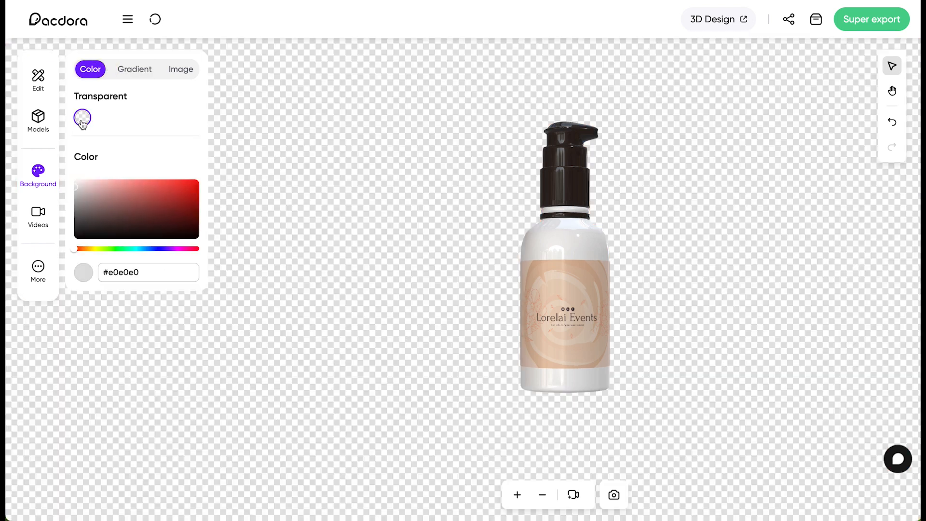
# Look through the basic video animation presets offered for the bottle mockup and return to the background settings.
pyautogui.click(36, 218)
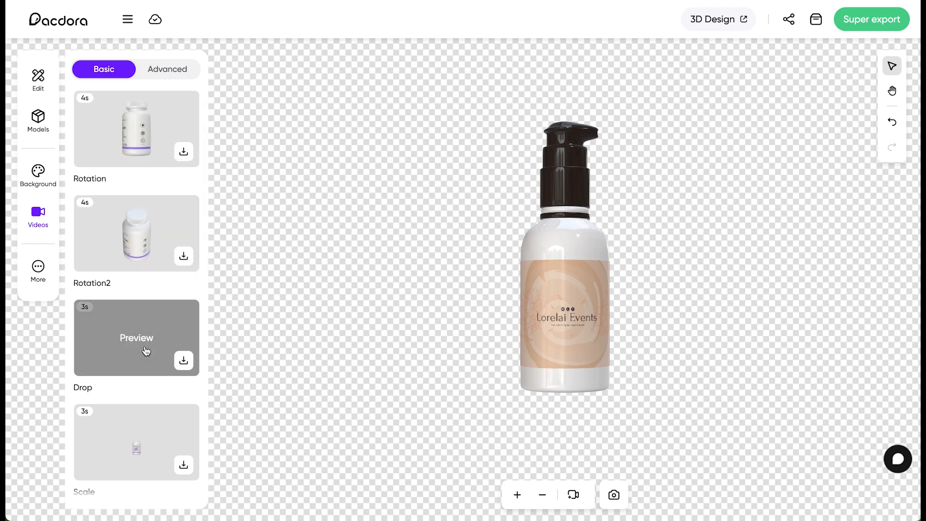
pyautogui.scroll(-1, 146, 351)
pyautogui.scroll(-8, 146, 351)
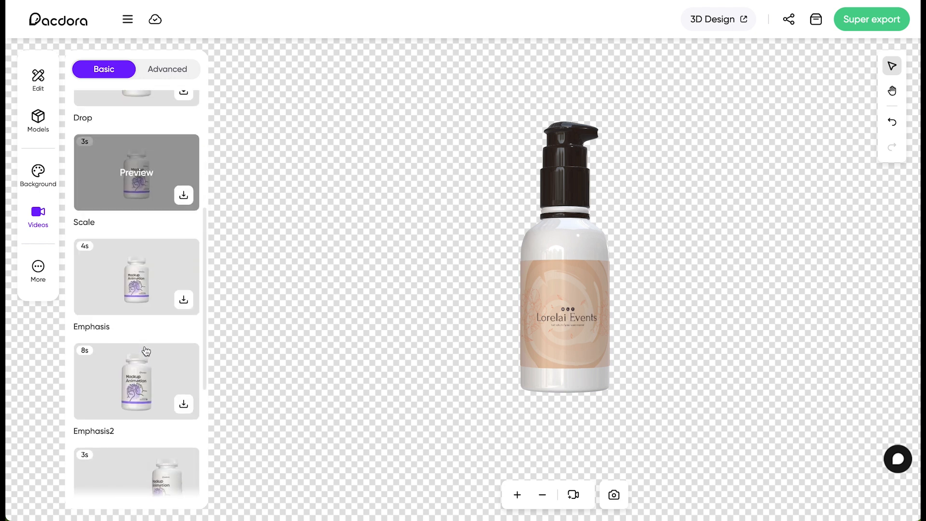
pyautogui.scroll(8, 146, 351)
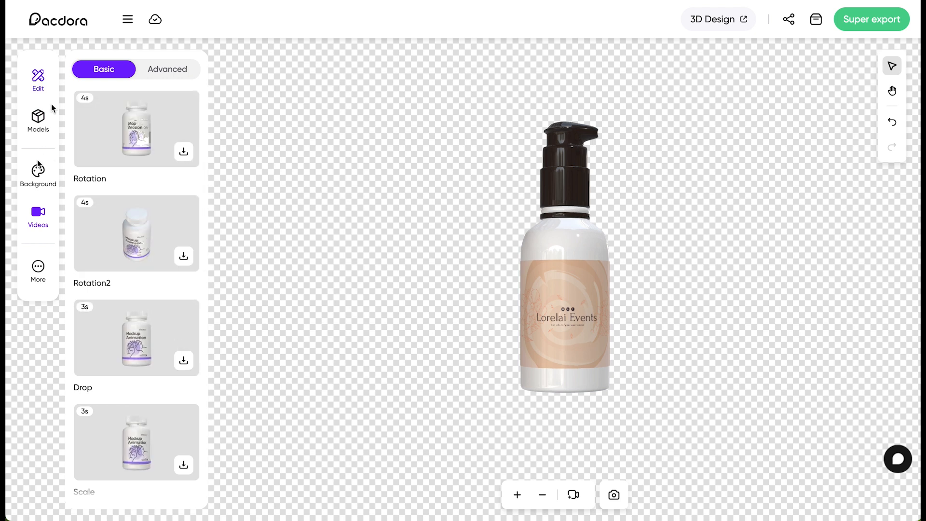
pyautogui.click(53, 176)
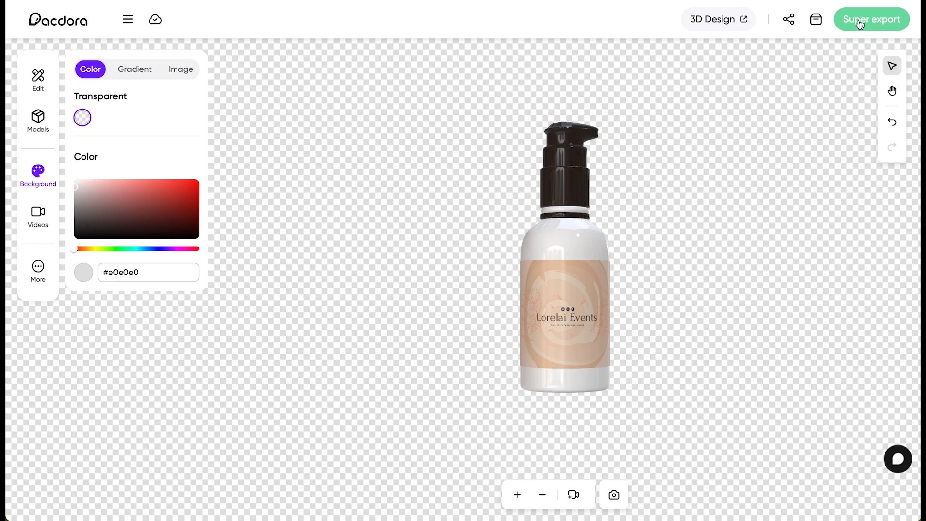
# Open the Super export options and examine the Mockup, Dieline, Videos and Code export choices.
pyautogui.click(859, 22)
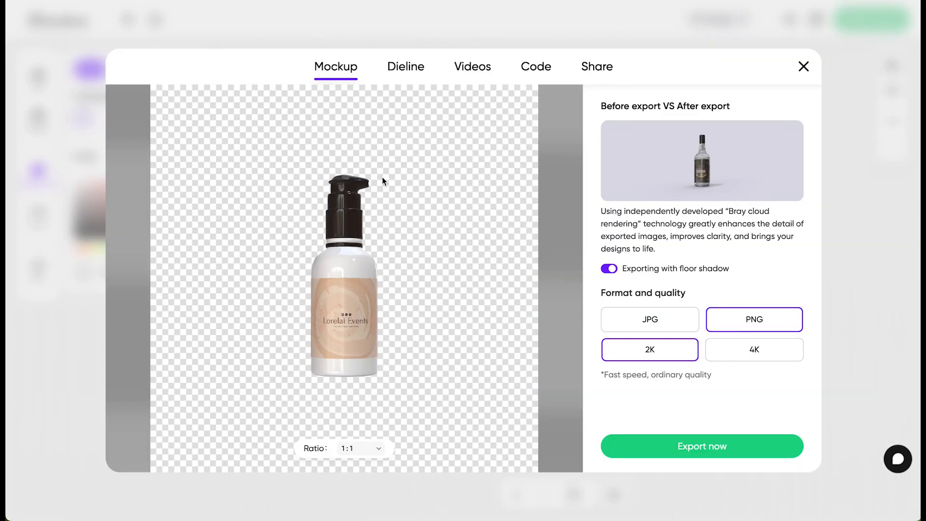
pyautogui.click(409, 74)
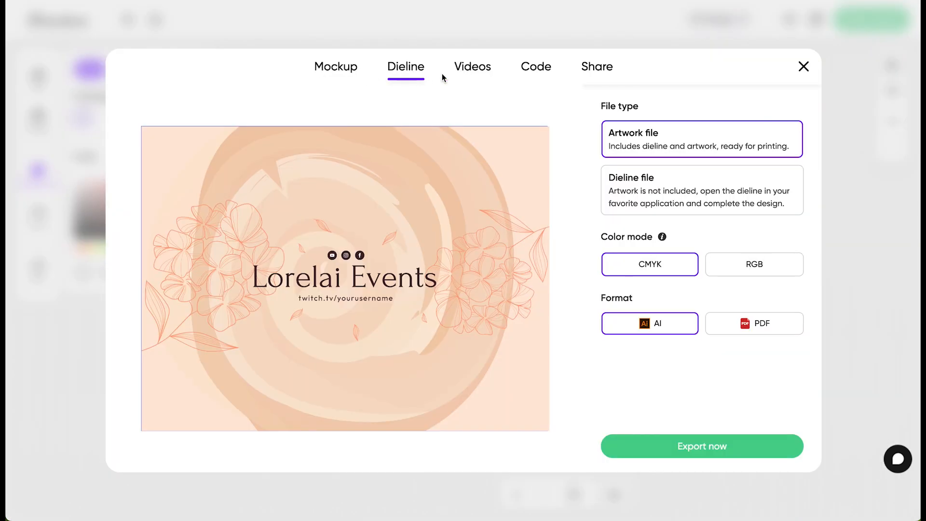
pyautogui.click(480, 73)
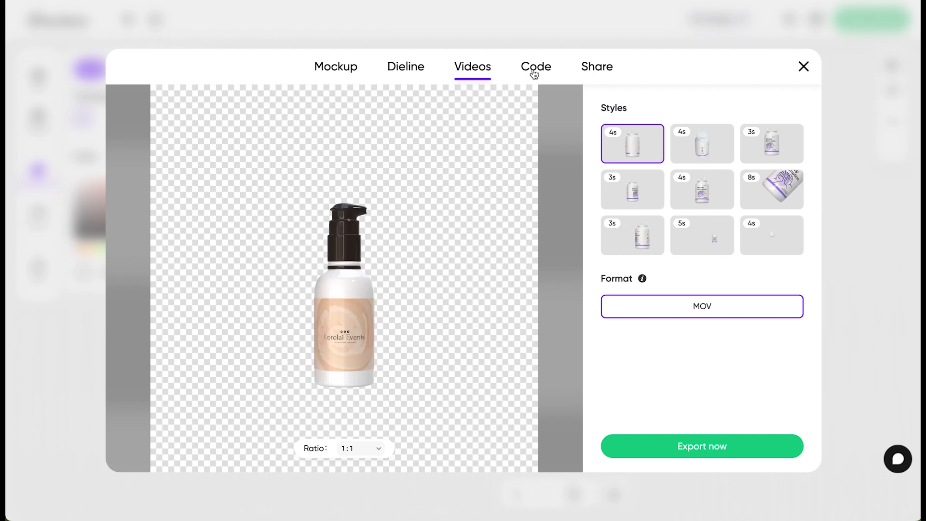
pyautogui.click(534, 73)
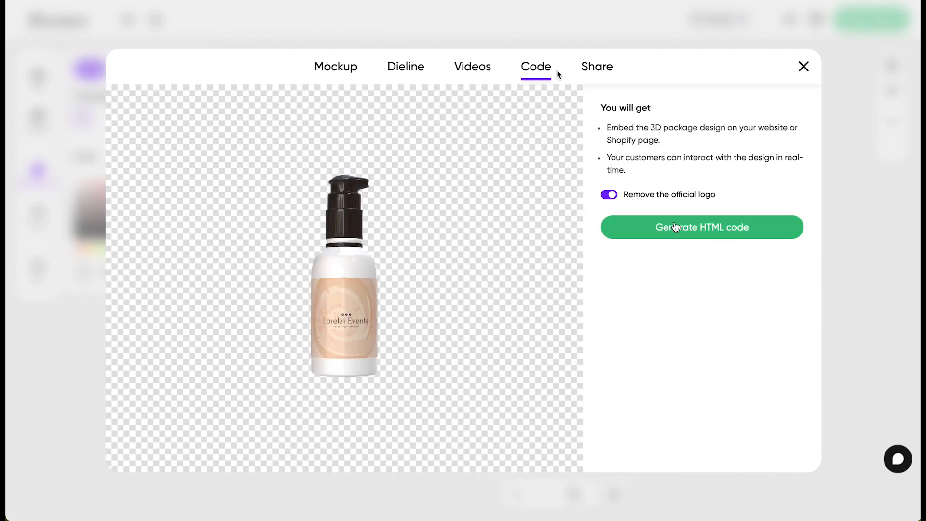
# Check the Share options and try the 16:9 and 3:4 ratios for the bottle mockup export.
pyautogui.click(597, 70)
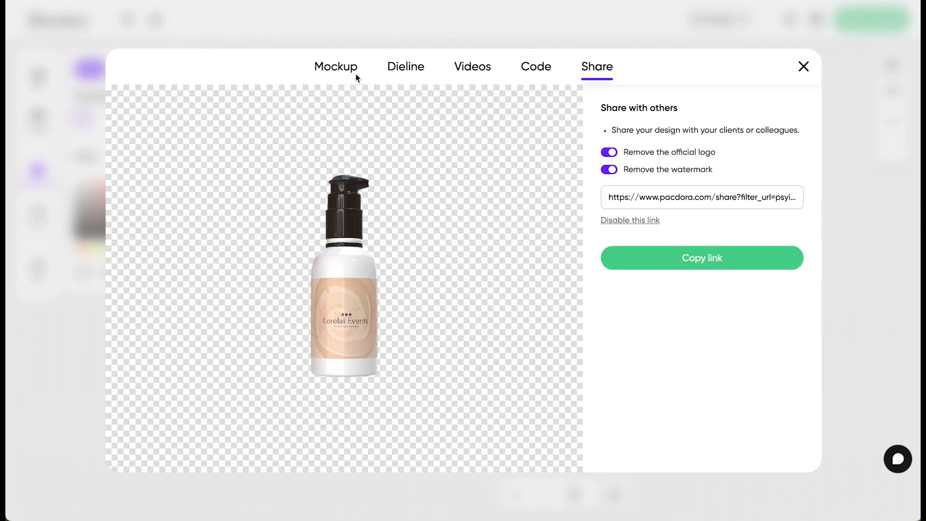
pyautogui.click(339, 73)
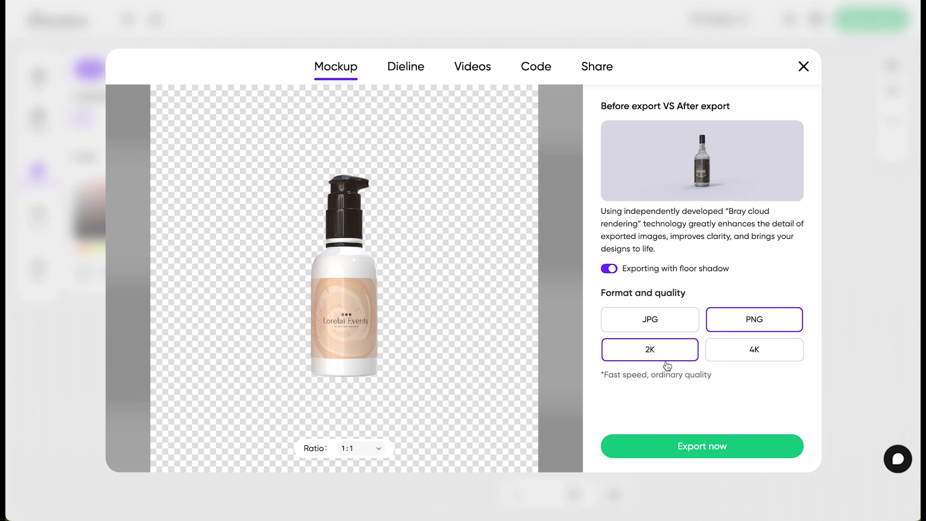
pyautogui.click(377, 452)
pyautogui.click(362, 337)
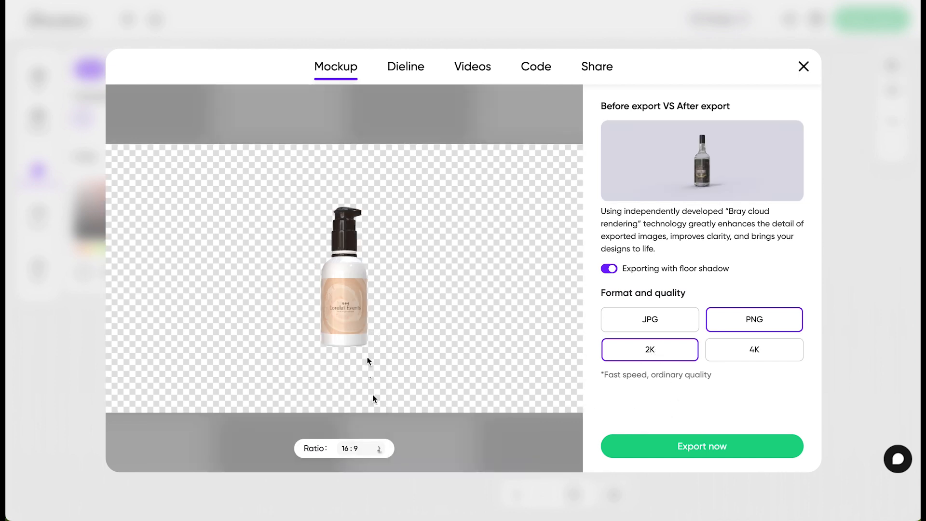
pyautogui.click(366, 451)
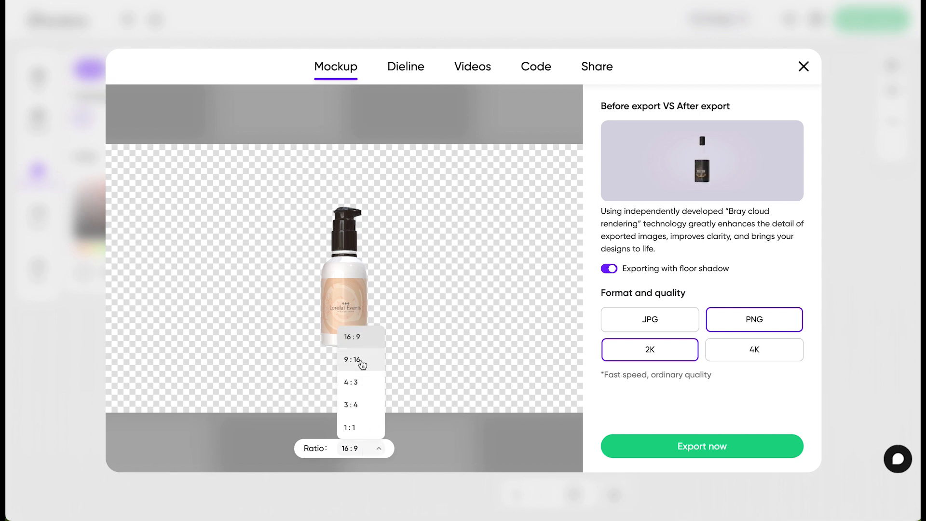
pyautogui.click(359, 409)
# Export the bottle mockup as a 2K PNG with a 1:1 ratio and floor shadow.
pyautogui.click(372, 448)
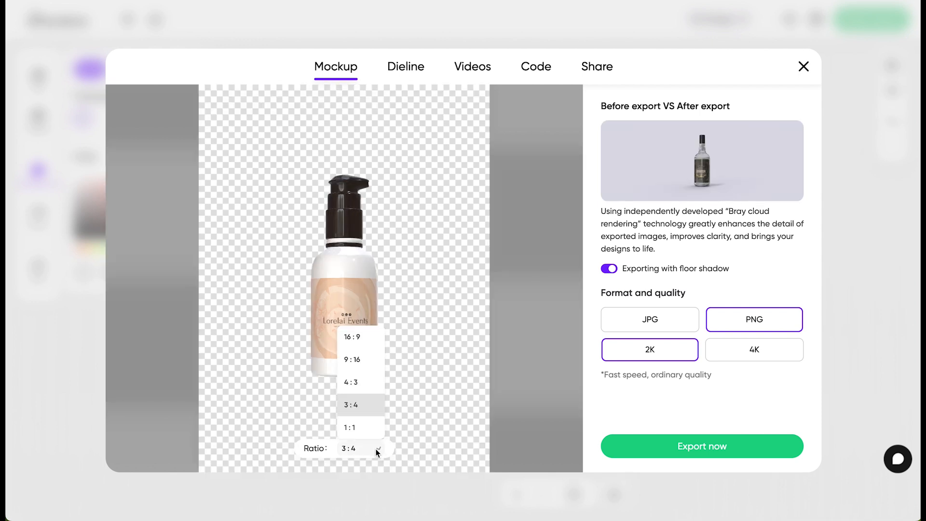
pyautogui.click(363, 428)
pyautogui.click(695, 448)
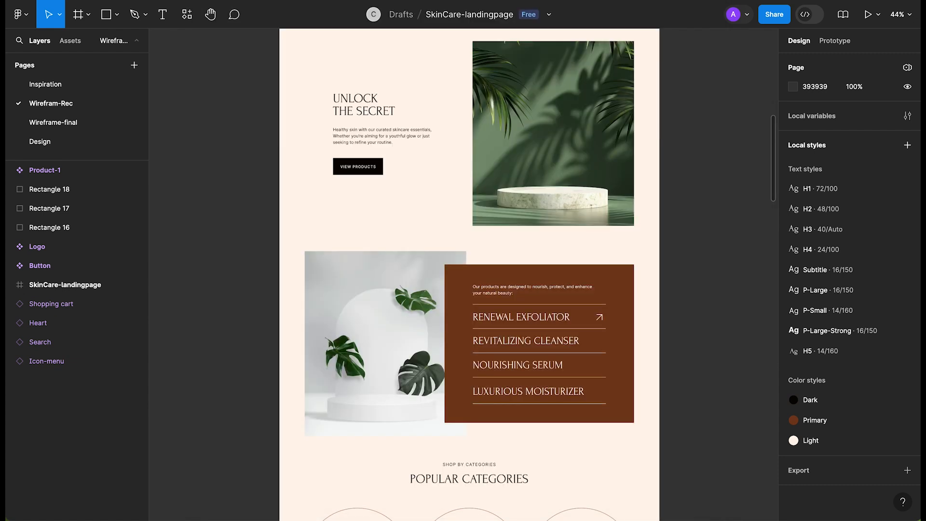
# Switch to Figma, paste the cream jar mockup into the About section's green image and scale it down onto the stone podium.
pyautogui.click(569, 118)
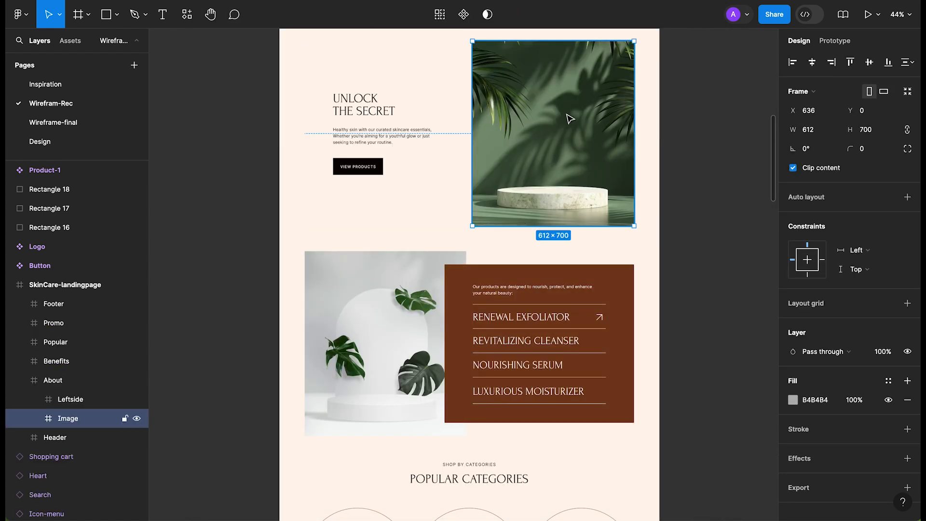
pyautogui.hotkey('ctrl', 'v')
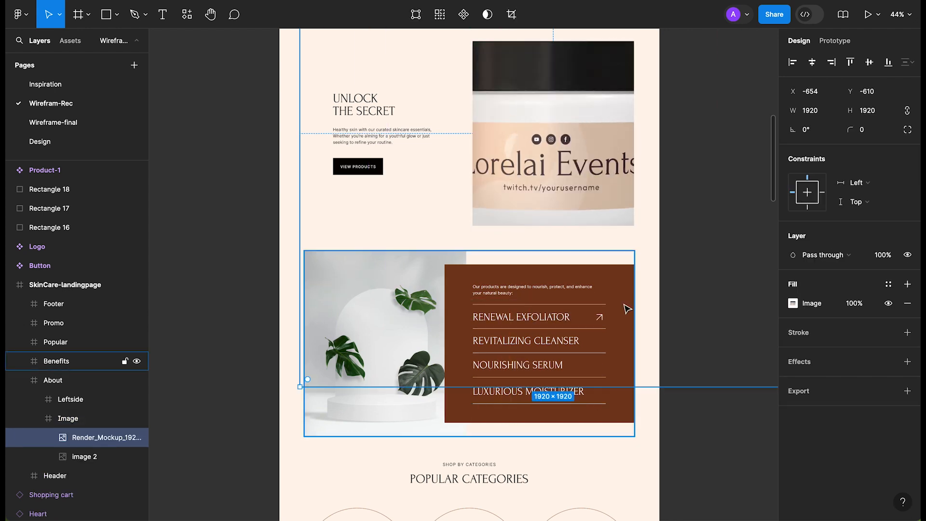
pyautogui.press('k')
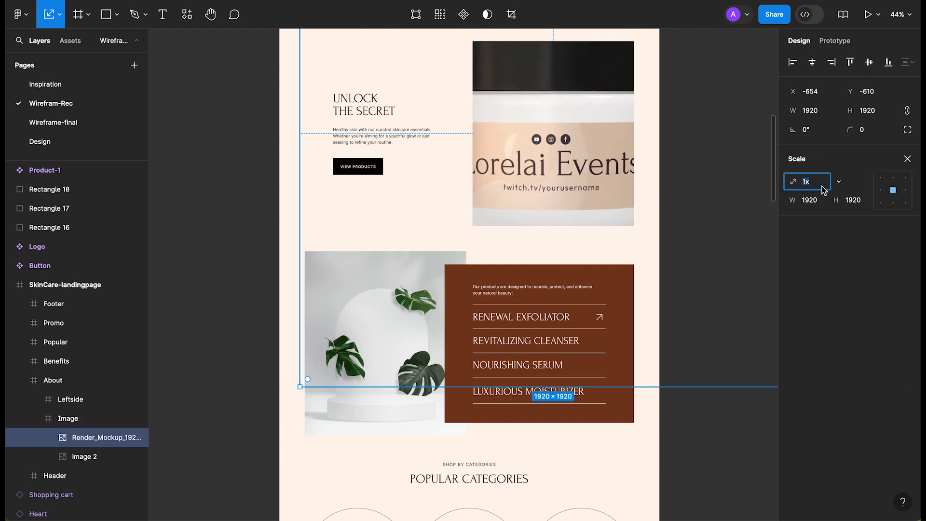
pyautogui.click(839, 186)
pyautogui.click(826, 142)
pyautogui.moveTo(575, 147); pyautogui.dragTo(575, 176)
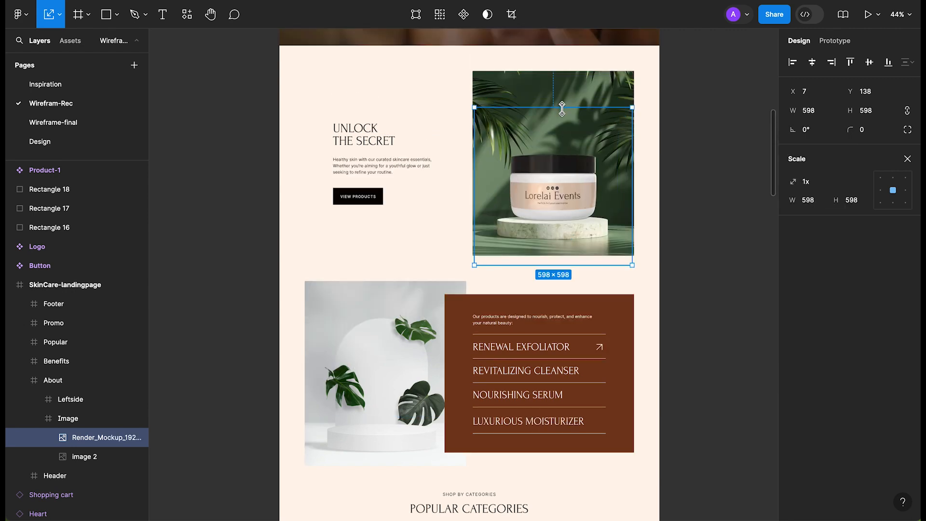
pyautogui.moveTo(561, 109); pyautogui.dragTo(561, 118)
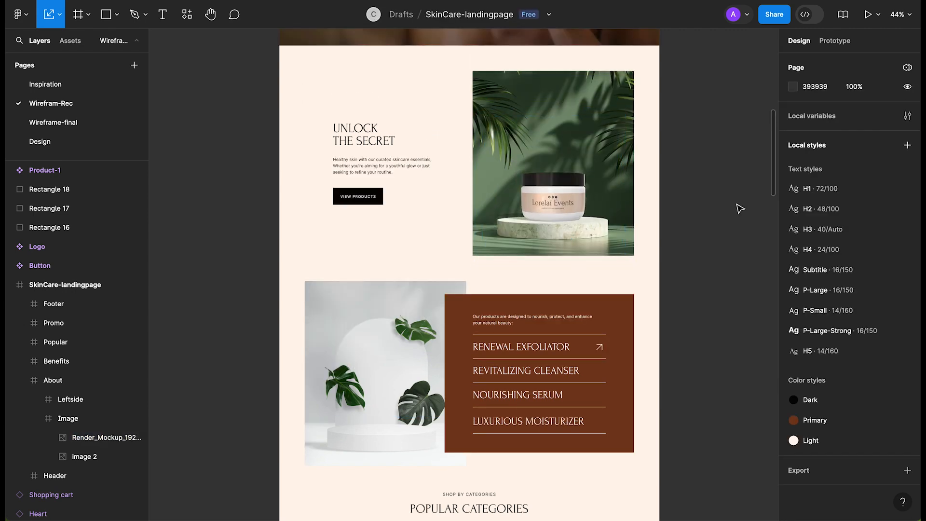
# Place the pump bottle mockup in the Benefits section's leaf image and scale it to about 663 × 663 on the white podium.
pyautogui.scroll(1, 737, 204)
pyautogui.scroll(5, 684, 234)
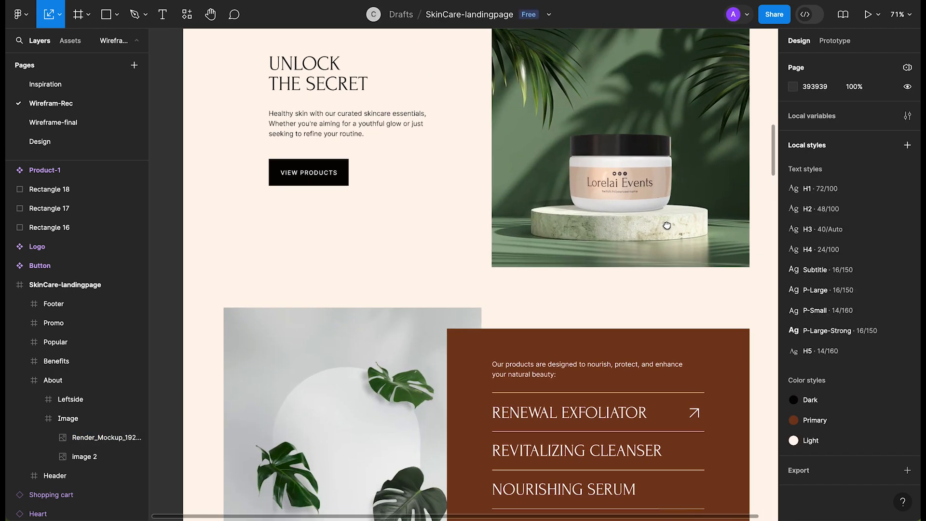
pyautogui.scroll(-2, 663, 232)
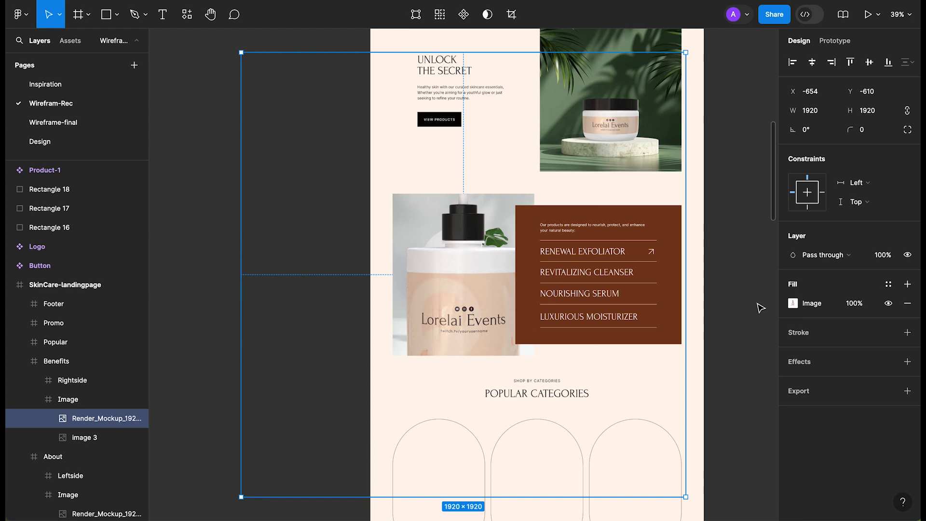
pyautogui.press('k')
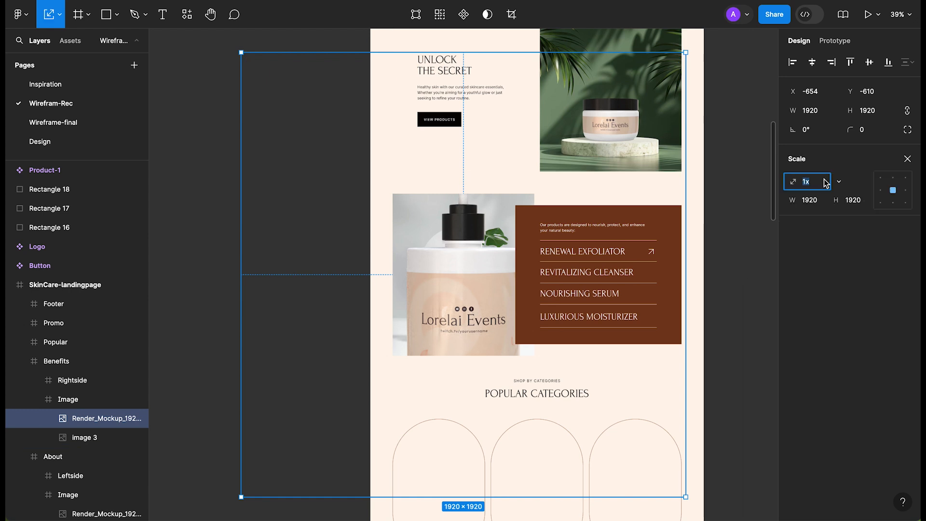
pyautogui.click(838, 181)
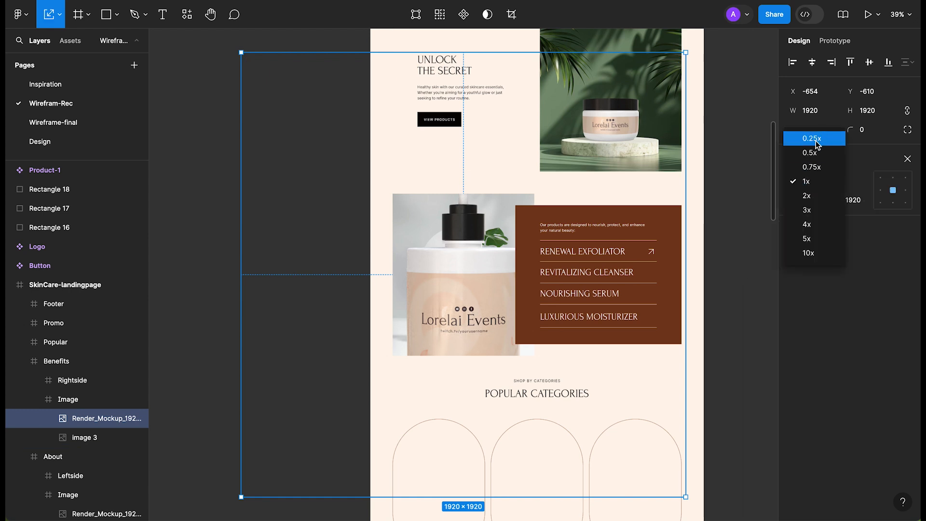
pyautogui.click(812, 139)
pyautogui.moveTo(475, 213); pyautogui.dragTo(477, 200)
pyautogui.moveTo(456, 276); pyautogui.dragTo(456, 290)
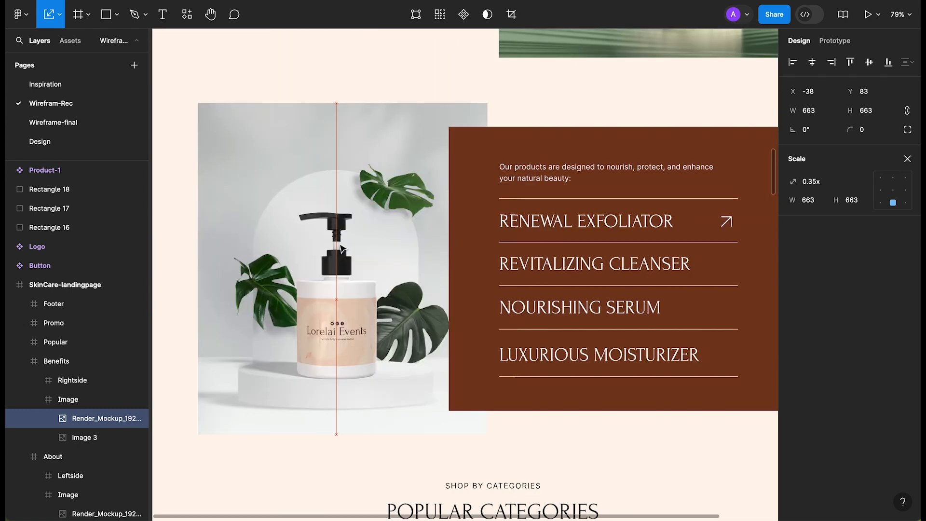
pyautogui.moveTo(344, 247); pyautogui.dragTo(344, 242)
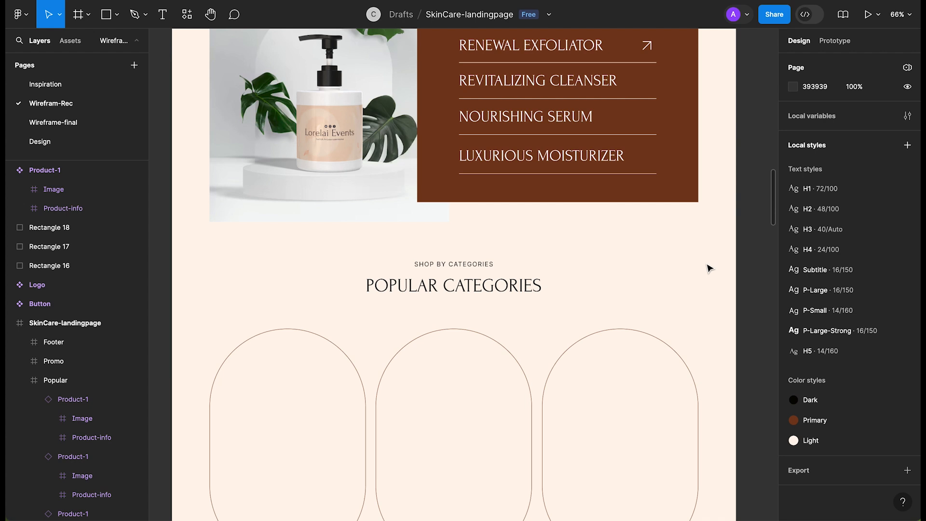
# Go to the main component of the first product card in the Popular Categories section.
pyautogui.scroll(-3, 381, 201)
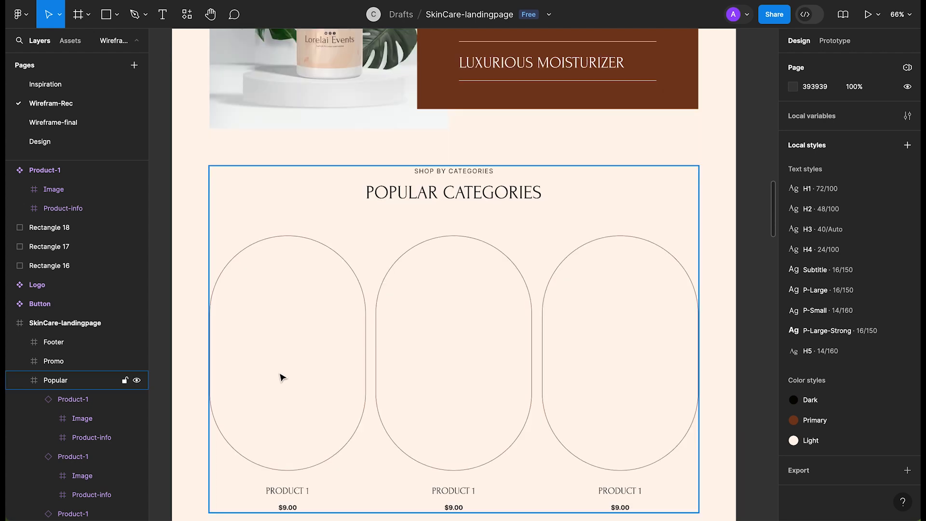
pyautogui.scroll(-3, 282, 377)
pyautogui.doubleClick(307, 289)
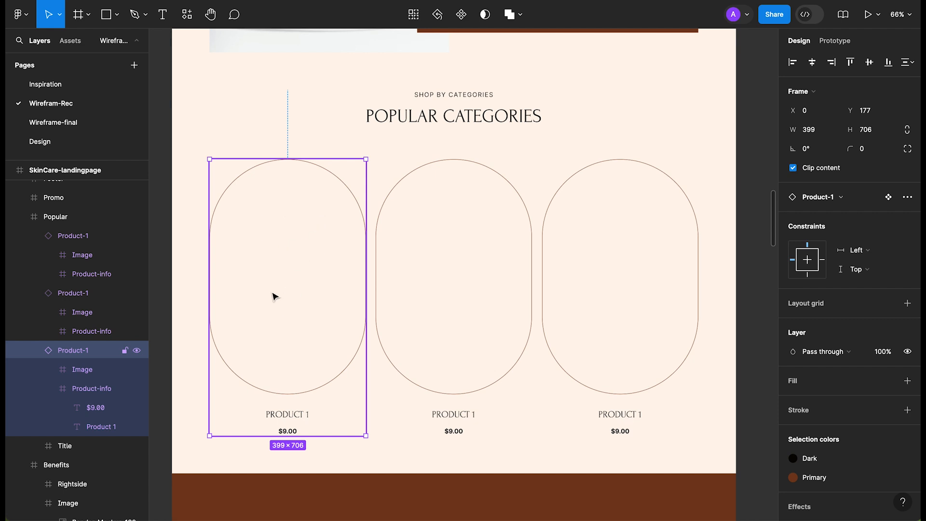
pyautogui.click(887, 198)
pyautogui.scroll(-5, 439, 236)
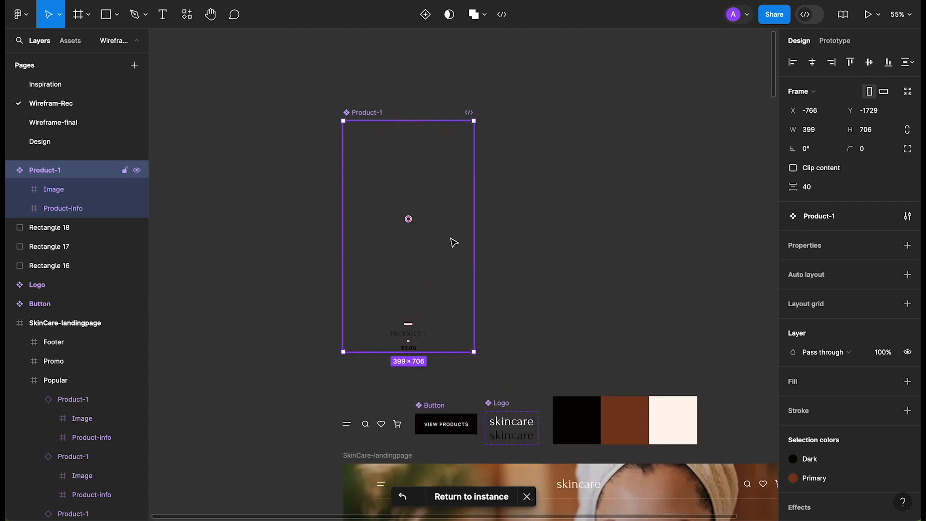
pyautogui.scroll(3, 454, 242)
# Fill the Product-1 component's image frame with the brown-lidded pump bottle mockup and return to the instance.
pyautogui.click(442, 198)
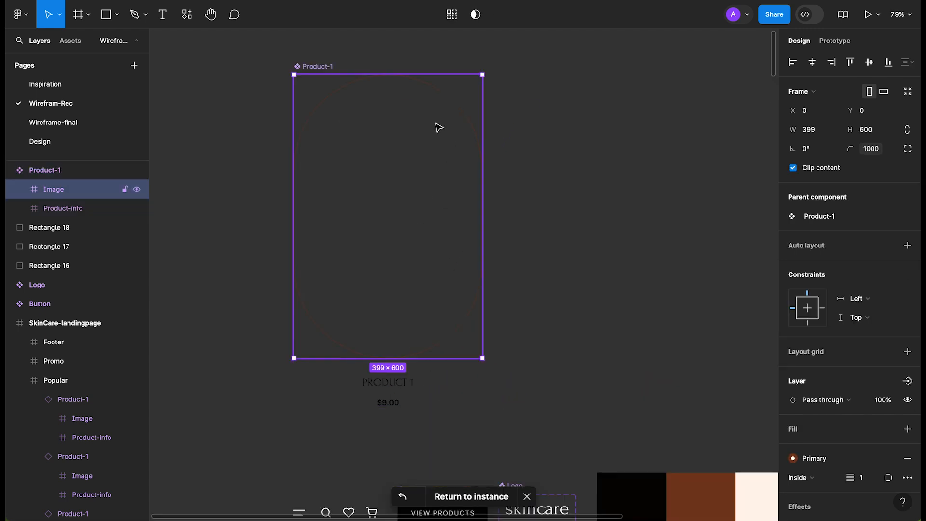
pyautogui.scroll(-1, 805, 399)
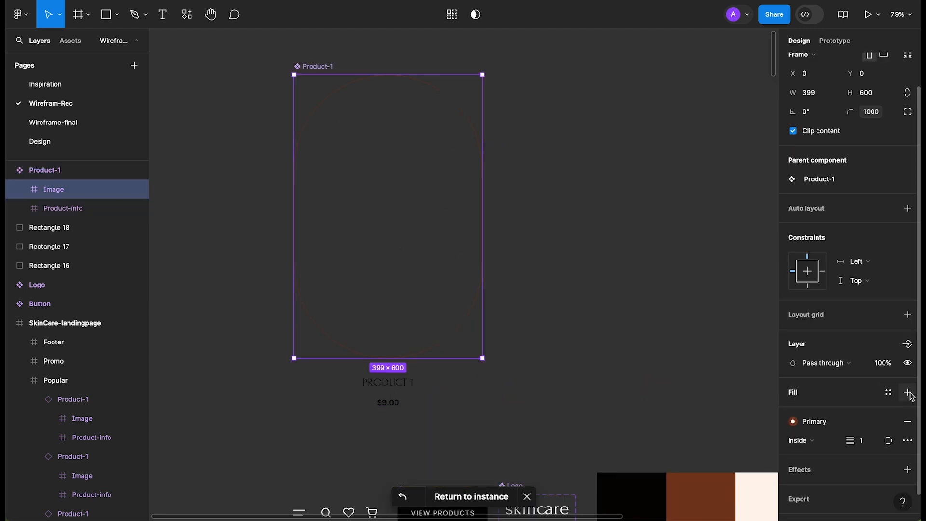
pyautogui.click(906, 392)
pyautogui.click(792, 411)
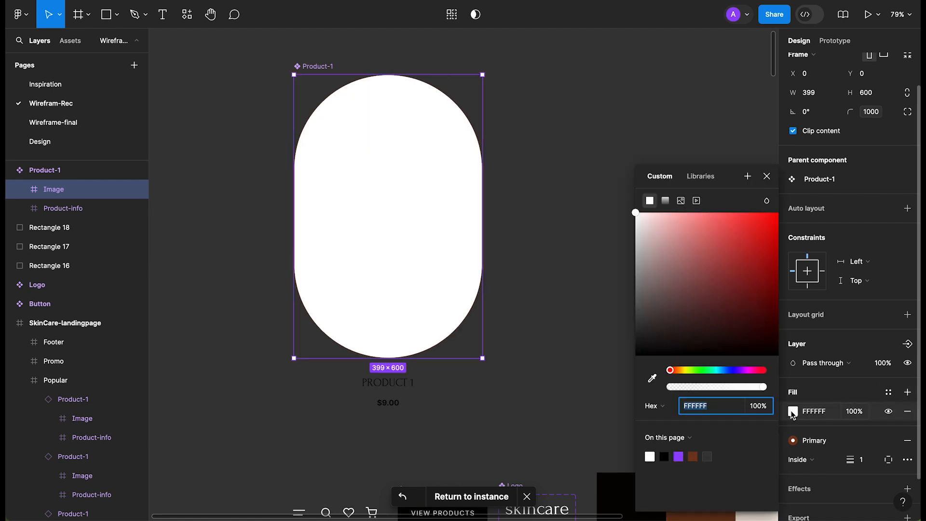
pyautogui.click(681, 201)
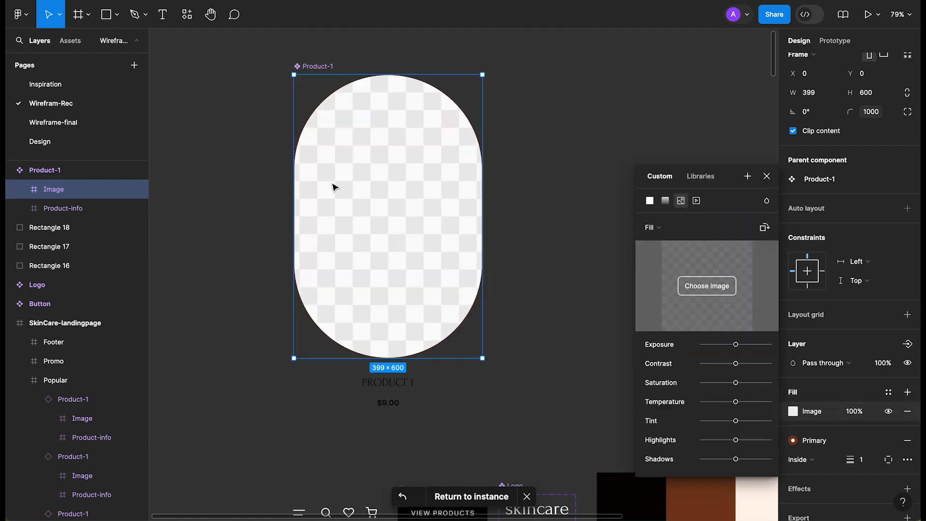
pyautogui.click(696, 289)
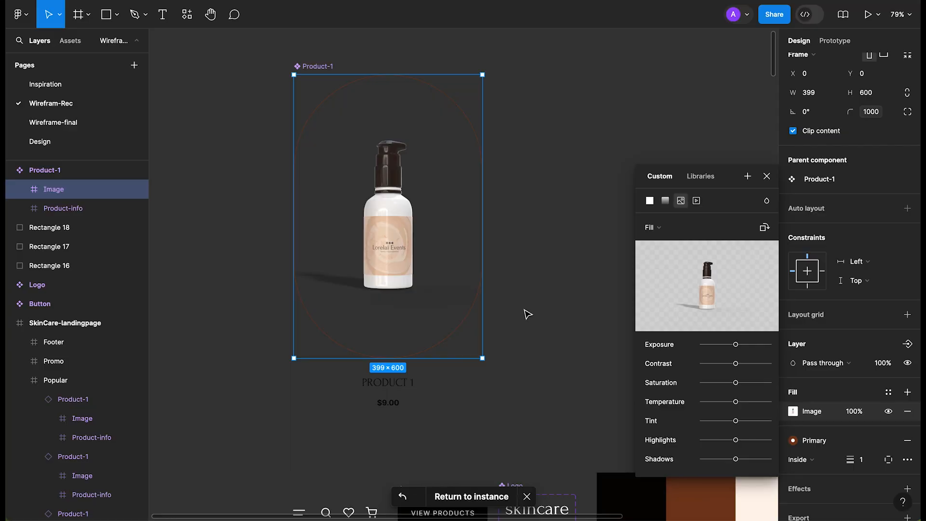
pyautogui.click(461, 503)
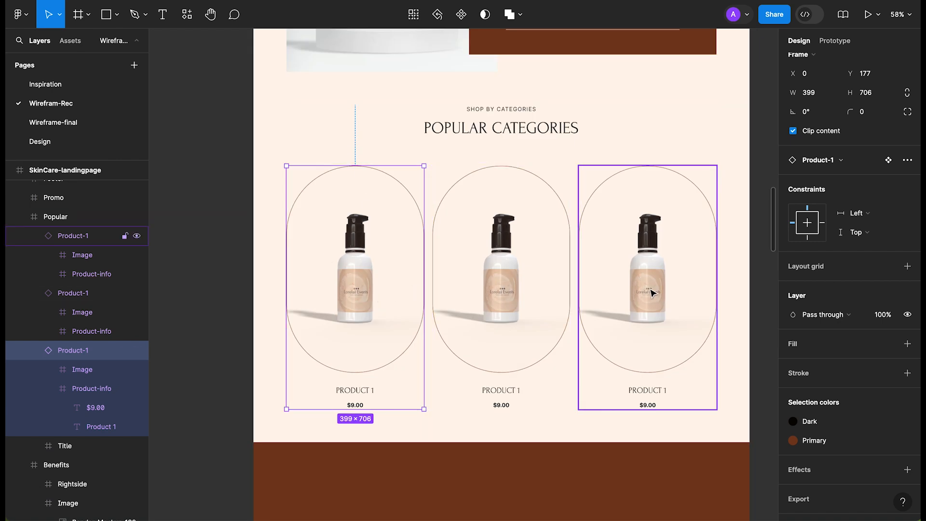
pyautogui.click(232, 244)
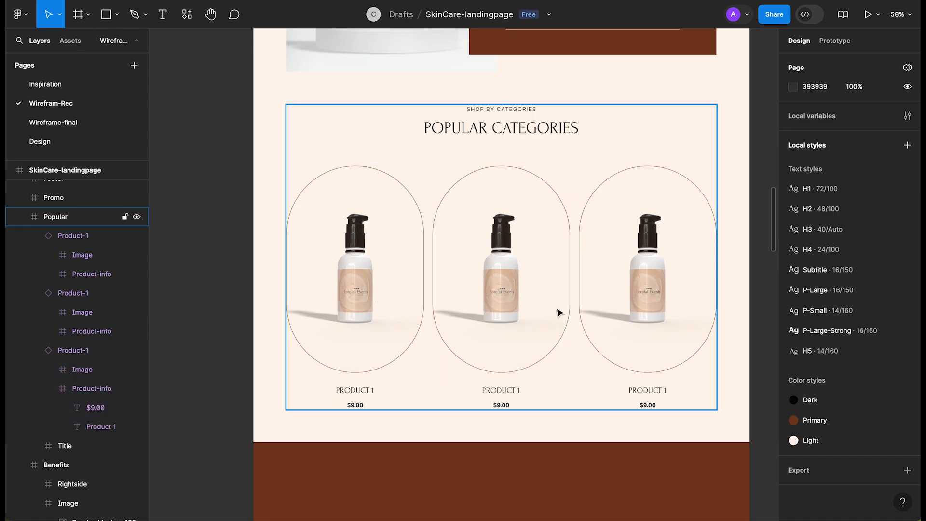
# Replace the image fill of the middle Popular Categories card with the black-capped tube mockup.
pyautogui.click(512, 282)
pyautogui.doubleClick(511, 283)
pyautogui.doubleClick(504, 291)
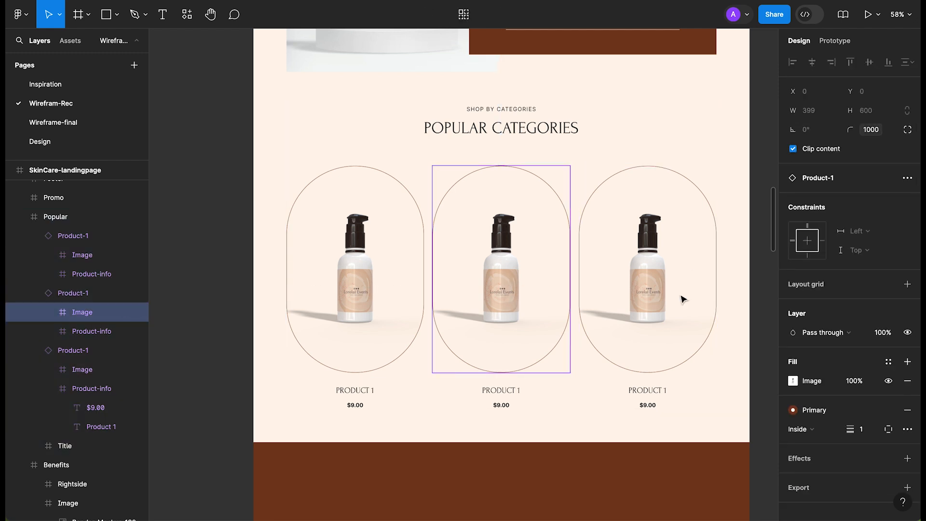
pyautogui.click(795, 381)
pyautogui.click(714, 323)
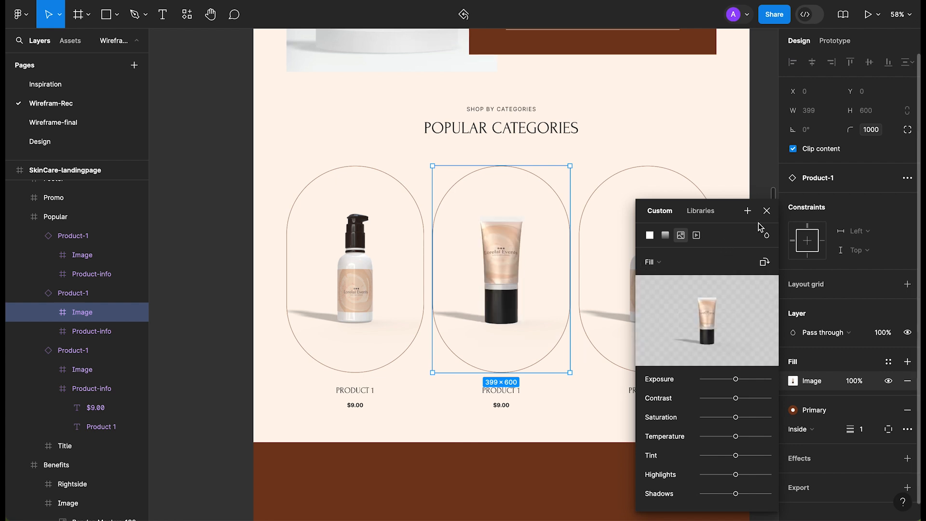
pyautogui.click(767, 211)
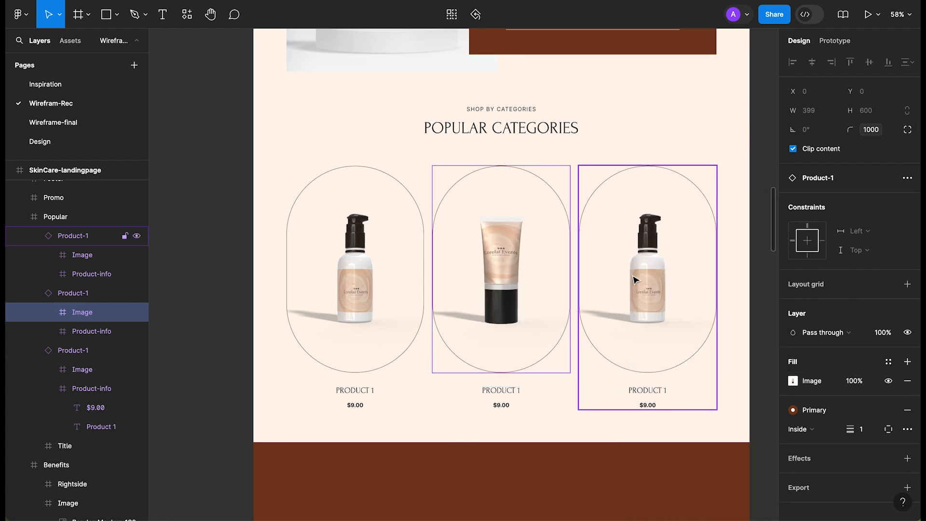
# Replace the image fill of the third Popular Categories card with the cream jar mockup.
pyautogui.click(638, 268)
pyautogui.click(786, 384)
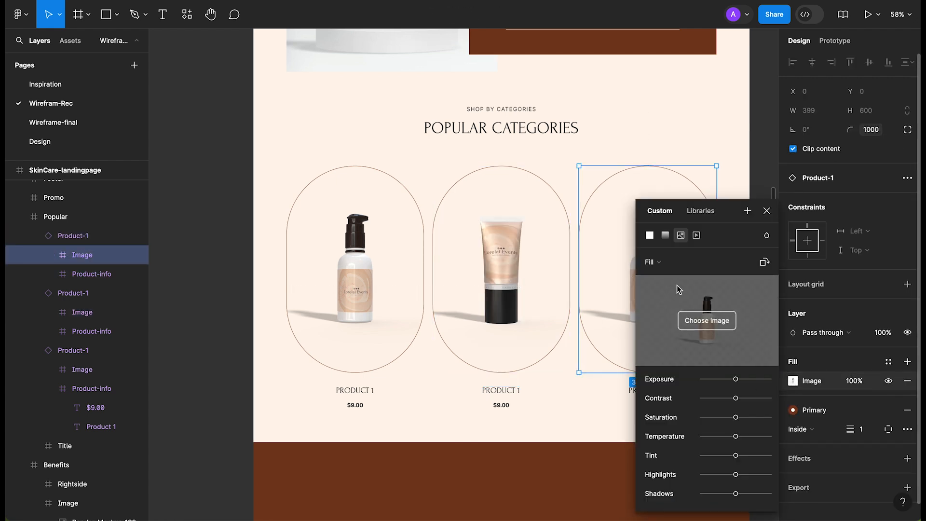
pyautogui.click(707, 318)
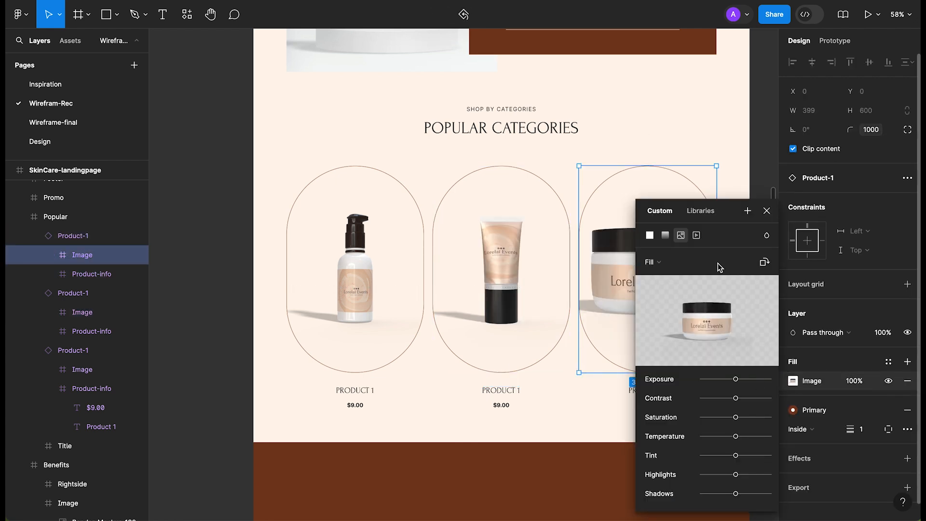
pyautogui.click(767, 211)
pyautogui.click(750, 255)
# Scale the cream jar image fill of the third Popular Categories card so the whole image fits inside its frame.
pyautogui.scroll(-3, 723, 262)
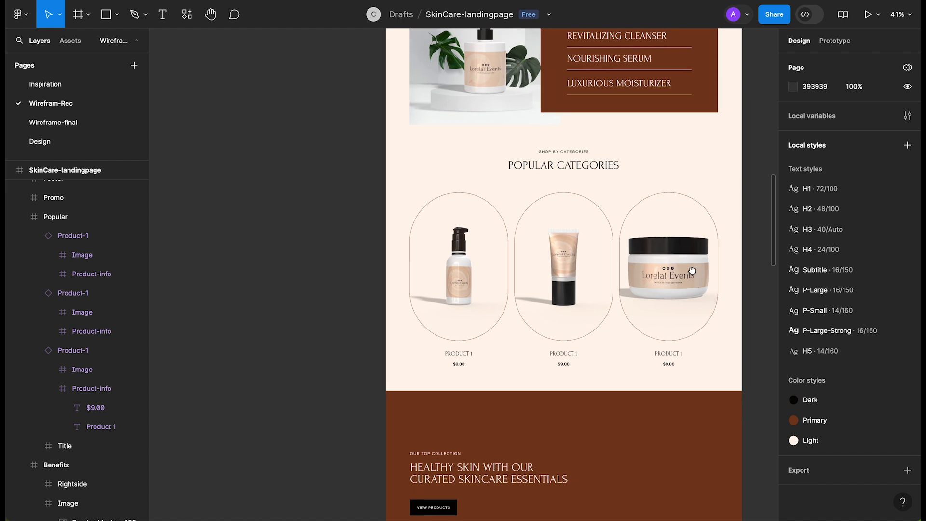
pyautogui.hscroll(3, 642, 285)
pyautogui.scroll(4, 586, 296)
pyautogui.moveTo(438, 354); pyautogui.dragTo(521, 305)
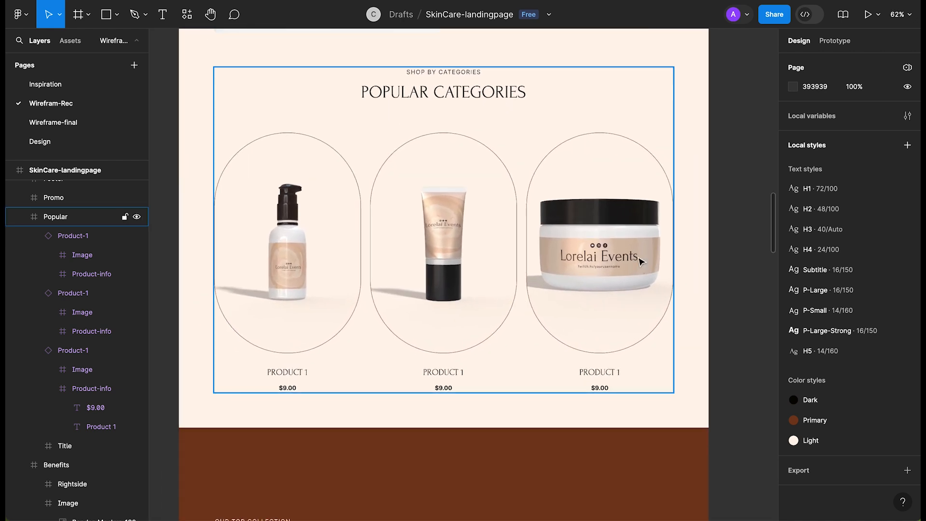
pyautogui.keyDown('ctrl'); pyautogui.click(603, 249); pyautogui.keyUp('ctrl')
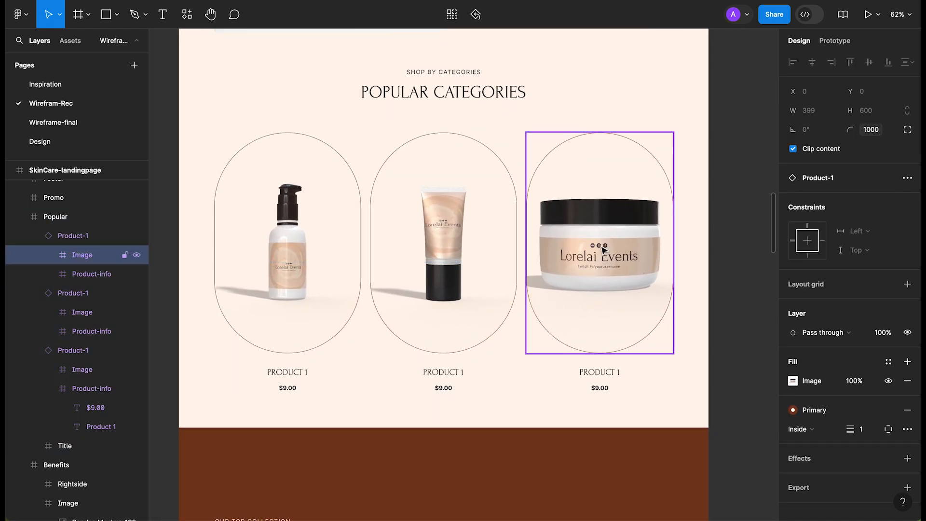
pyautogui.click(792, 381)
pyautogui.click(673, 262)
pyautogui.click(675, 289)
pyautogui.scroll(-2, 419, 246)
pyautogui.hscroll(2, 419, 246)
pyautogui.moveTo(418, 246); pyautogui.dragTo(430, 245)
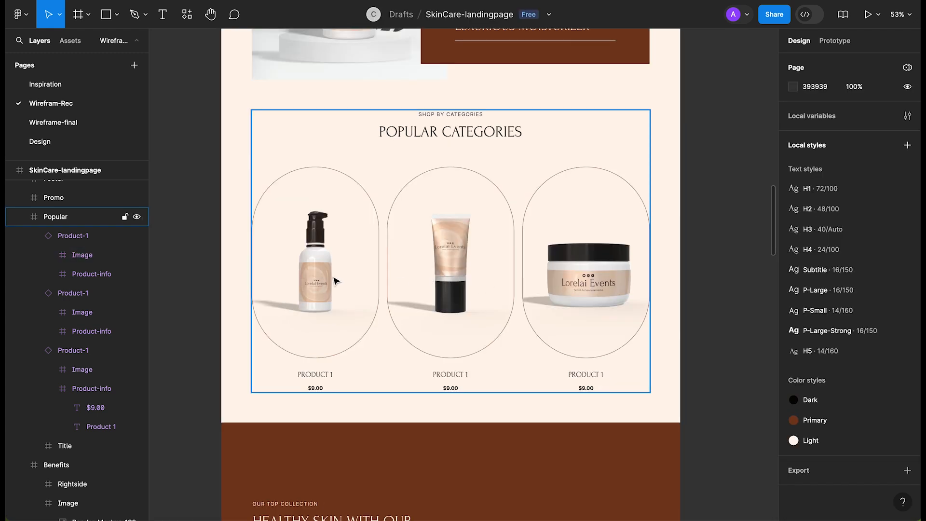
# Paste the brown-lidded pump bottle mockup into the Promo section, scaled to about 618 × 618, on the side opposite the text.
pyautogui.scroll(-5, 502, 263)
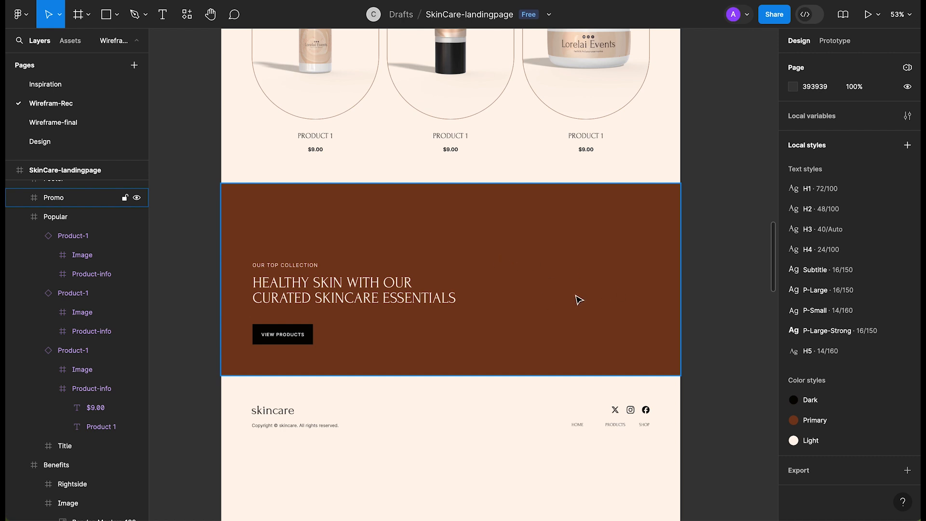
pyautogui.scroll(3, 576, 299)
pyautogui.click(556, 308)
pyautogui.scroll(2, 541, 304)
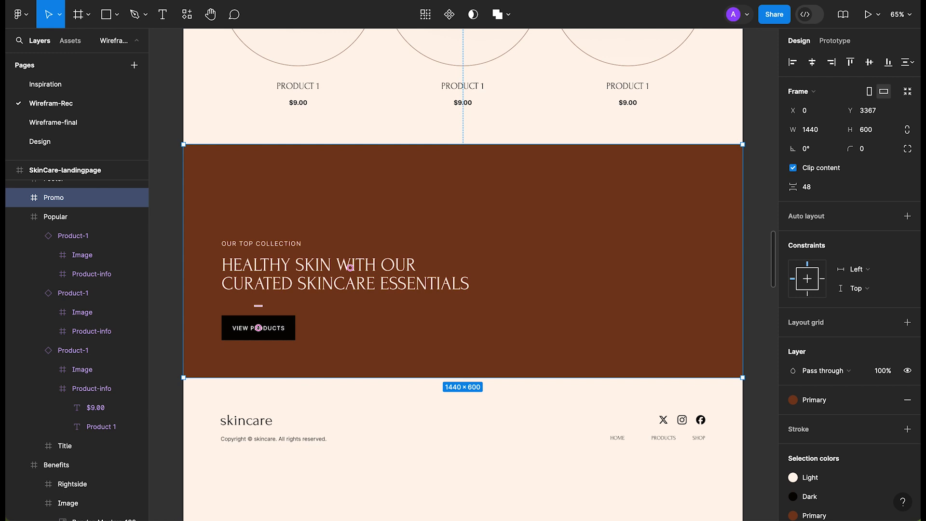
pyautogui.press('super+v')
pyautogui.moveTo(685, 55); pyautogui.dragTo(533, 211)
pyautogui.moveTo(488, 278); pyautogui.dragTo(536, 284)
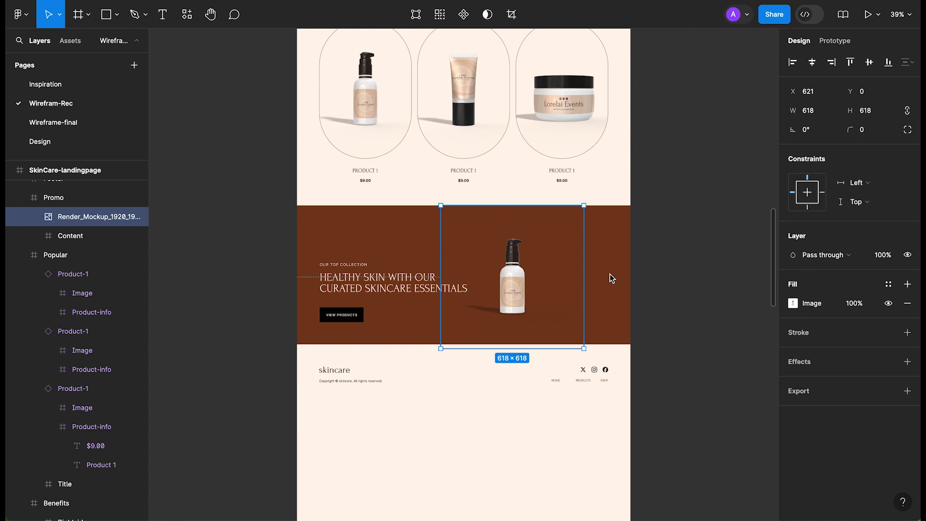
# Paste the black-capped tube mockup, scale it to about 591 × 591 and place it just right of the bottle in Promo.
pyautogui.press('super+v')
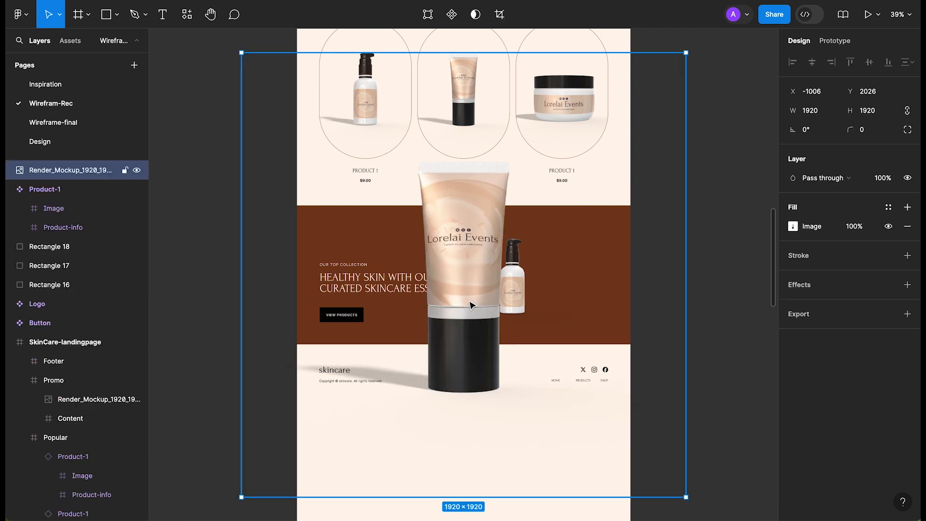
pyautogui.moveTo(471, 304); pyautogui.dragTo(527, 277)
pyautogui.moveTo(743, 469); pyautogui.dragTo(612, 338)
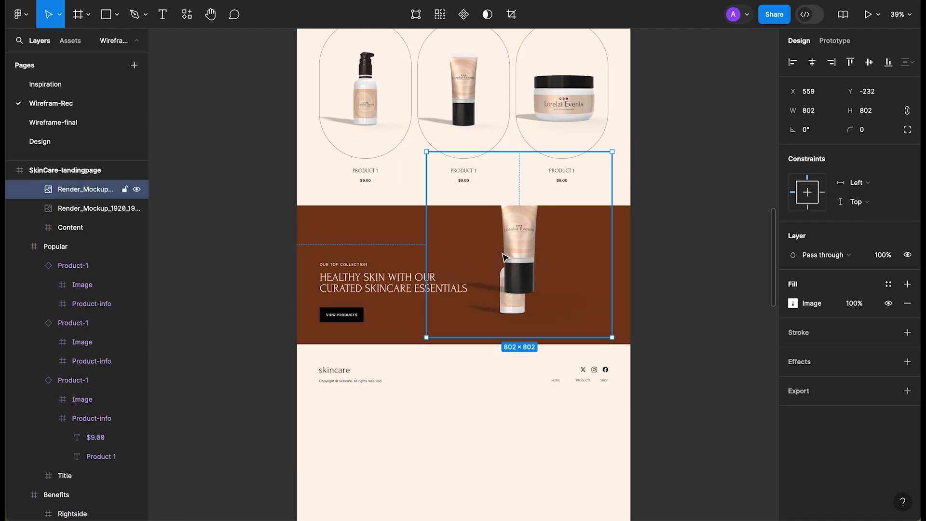
pyautogui.moveTo(515, 256); pyautogui.dragTo(544, 283)
pyautogui.moveTo(640, 178); pyautogui.dragTo(591, 228)
pyautogui.moveTo(523, 304); pyautogui.dragTo(541, 295)
# Paste the black pump dispenser mockup into the Promo section, scale it to about 710 × 710 and move it right of the tube.
pyautogui.click(624, 253)
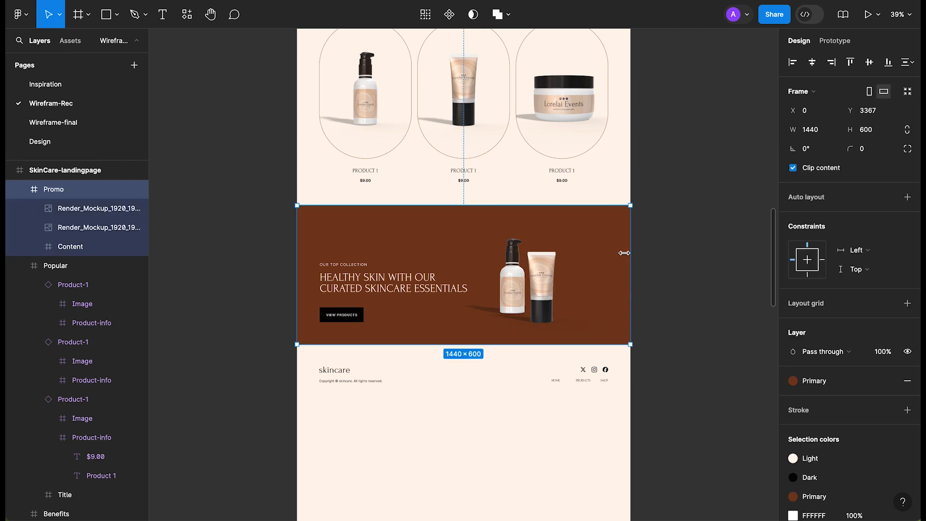
pyautogui.press('super+v')
pyautogui.moveTo(685, 497); pyautogui.dragTo(546, 357)
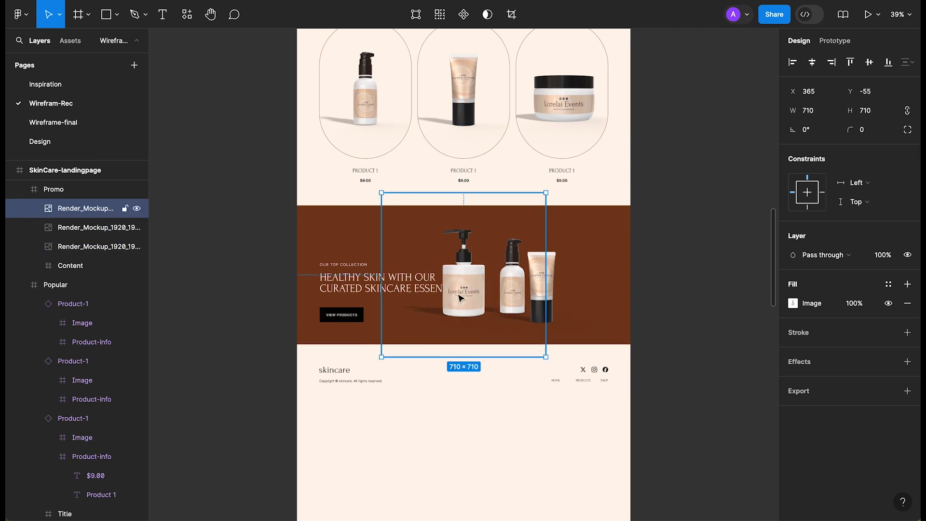
pyautogui.moveTo(461, 298); pyautogui.dragTo(576, 299)
# Paste the cream jar mockup into the Promo section and position it left of the other products.
pyautogui.click(376, 221)
pyautogui.press('super+v')
pyautogui.moveTo(489, 267); pyautogui.dragTo(506, 294)
# Scale down the pump dispenser mockup in the Promo section and realign it with the neighbouring tube.
pyautogui.click(656, 298)
pyautogui.scroll(5, 533, 279)
pyautogui.hscroll(1, 534, 280)
pyautogui.doubleClick(676, 270)
pyautogui.moveTo(530, 118); pyautogui.dragTo(551, 137)
pyautogui.moveTo(668, 263); pyautogui.dragTo(668, 270)
# Scale the cream jar mockup to about 374 × 374 and set it beside the brown-lidded bottle's base.
pyautogui.moveTo(506, 295); pyautogui.dragTo(489, 288)
pyautogui.moveTo(367, 180); pyautogui.dragTo(400, 212)
pyautogui.moveTo(487, 290); pyautogui.dragTo(501, 304)
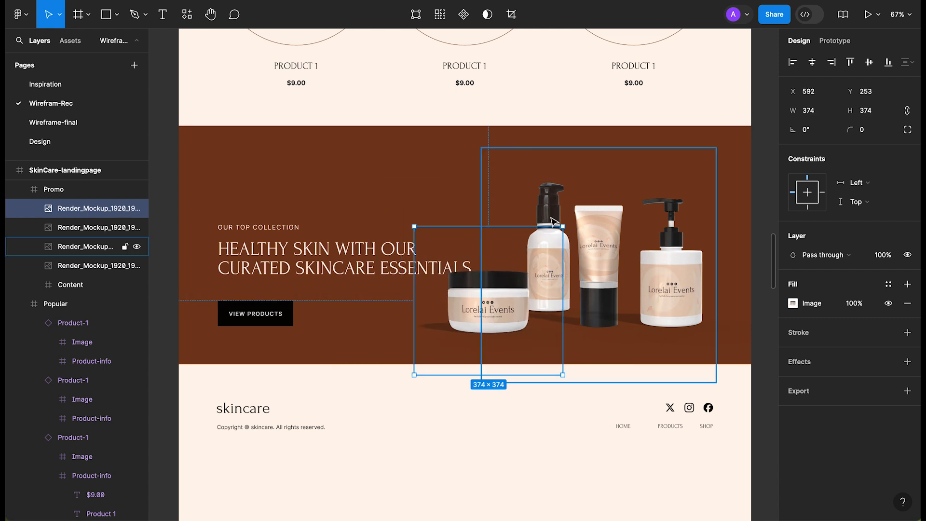
# Nudge the pump dispenser mockup further right within the Promo section.
pyautogui.click(513, 174)
pyautogui.click(597, 241)
pyautogui.hotkey('shift', 'Right')
pyautogui.hotkey('shift', 'Right')
pyautogui.hotkey('shift', 'Right')
pyautogui.hotkey('shift', 'Right')
# Move the tube mockup right and up so it stands slightly behind the pump dispenser.
pyautogui.click(71, 250)
pyautogui.hotkey('shift', 'Right')
pyautogui.hotkey('shift', 'Right')
pyautogui.hotkey('shift', 'Right')
pyautogui.hotkey('shift', 'Right')
pyautogui.hotkey('shift', 'Right')
pyautogui.hotkey('shift', 'Right')
pyautogui.hotkey('shift', 'Up')
pyautogui.hotkey('shift', 'Up')
pyautogui.hotkey('shift', 'Up')
pyautogui.hotkey('shift', 'Up')
pyautogui.hotkey('shift', 'Right')
pyautogui.hotkey('shift', 'Right')
pyautogui.hotkey('shift', 'Right')
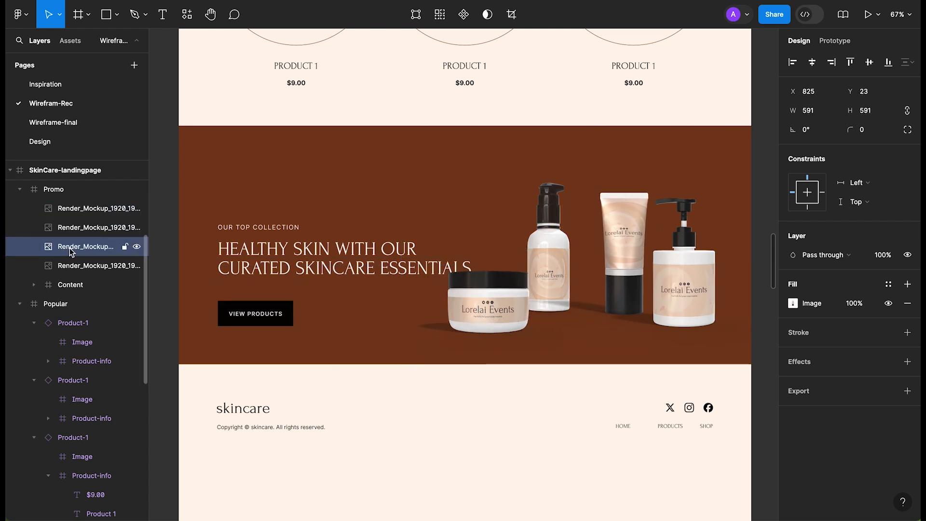
# Move the brown-lidded bottle right and down next to the tube and raise its layer to just below the jar's.
pyautogui.click(71, 264)
pyautogui.hotkey('shift', 'Right')
pyautogui.hotkey('shift', 'Right')
pyautogui.hotkey('shift', 'Right')
pyautogui.hotkey('shift', 'Right')
pyautogui.hotkey('shift', 'Right')
pyautogui.hotkey('shift', 'Right')
pyautogui.hotkey('shift', 'Right')
pyautogui.hotkey('shift', 'Right')
pyautogui.hotkey('shift', 'Right')
pyautogui.hotkey('shift', 'Down')
pyautogui.hotkey('shift', 'Down')
pyautogui.hotkey('shift', 'Down')
pyautogui.hotkey('shift', 'Down')
pyautogui.hotkey('shift', 'Down')
pyautogui.hotkey('shift', 'Right')
pyautogui.hotkey('shift', 'Right')
pyautogui.moveTo(71, 264); pyautogui.dragTo(72, 226)
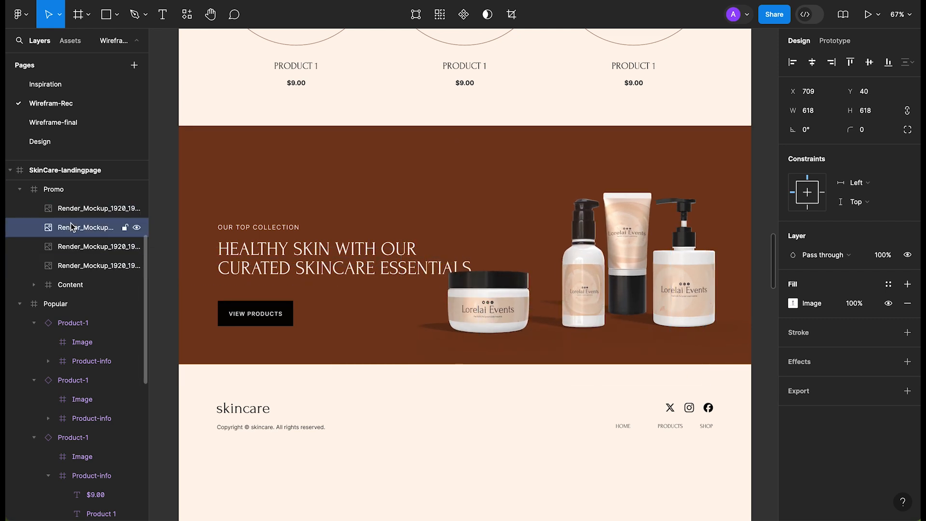
# Move the cream jar mockup right until it sits close beside the brown-lidded bottle.
pyautogui.click(91, 210)
pyautogui.hotkey('shift', 'Right')
pyautogui.hotkey('shift', 'Right')
pyautogui.hotkey('shift', 'Right')
pyautogui.hotkey('shift', 'Right')
pyautogui.hotkey('shift', 'Right')
pyautogui.hotkey('shift', 'Right')
pyautogui.hotkey('shift', 'Right')
pyautogui.hotkey('shift', 'Right')
pyautogui.hotkey('shift', 'Right')
pyautogui.hotkey('shift', 'Right')
pyautogui.hotkey('shift', 'Right')
pyautogui.hotkey('shift', 'Right')
pyautogui.hotkey('shift', 'Left')
pyautogui.hotkey('shift', 'Left')
pyautogui.hotkey('shift', 'Left')
# Shift all four product mockups together slightly further right and down within the Promo section.
pyautogui.scroll(-1, 256, 325)
pyautogui.click(167, 289)
pyautogui.click(70, 216)
pyautogui.keyDown('shift'); pyautogui.click(64, 270); pyautogui.keyUp('shift')
pyautogui.hotkey('shift', 'Right')
pyautogui.hotkey('shift', 'Right')
pyautogui.hotkey('shift', 'Right')
pyautogui.hotkey('shift', 'Right')
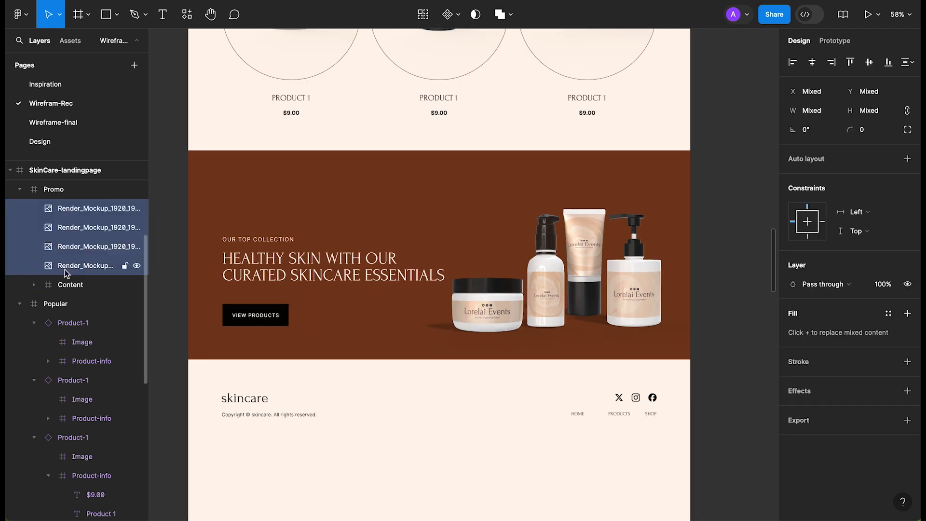
pyautogui.hotkey('shift', 'Down')
pyautogui.hotkey('shift', 'Down')
pyautogui.hotkey('shift', 'Left')
pyautogui.hotkey('shift', 'Down')
pyautogui.hotkey('shift', 'Up')
pyautogui.hotkey('shift', 'Up')
pyautogui.hotkey('shift', 'Right')
pyautogui.click(746, 216)
pyautogui.moveTo(746, 216); pyautogui.dragTo(733, 169)
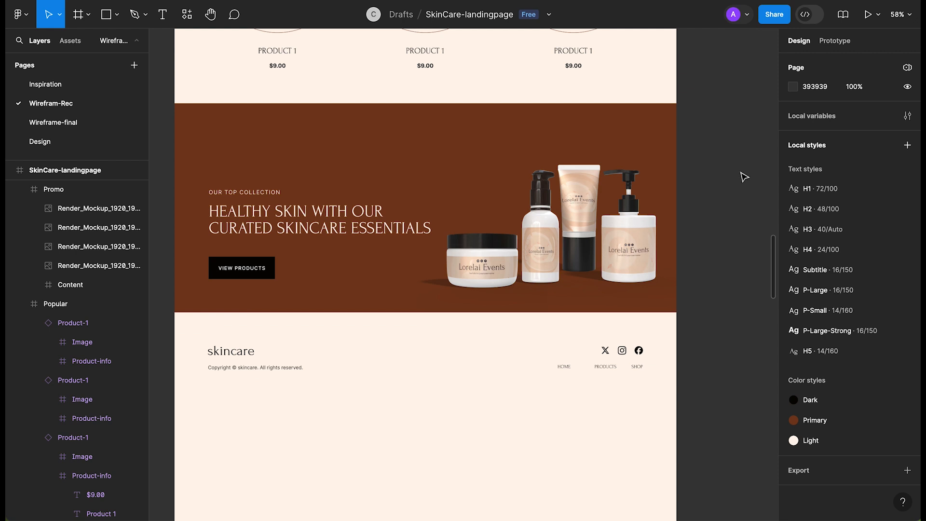
# Detach the Primary colour style from the Promo frame and make its fill a radial gradient with DD7032 at the centre and 773C1B outside.
pyautogui.click(292, 129)
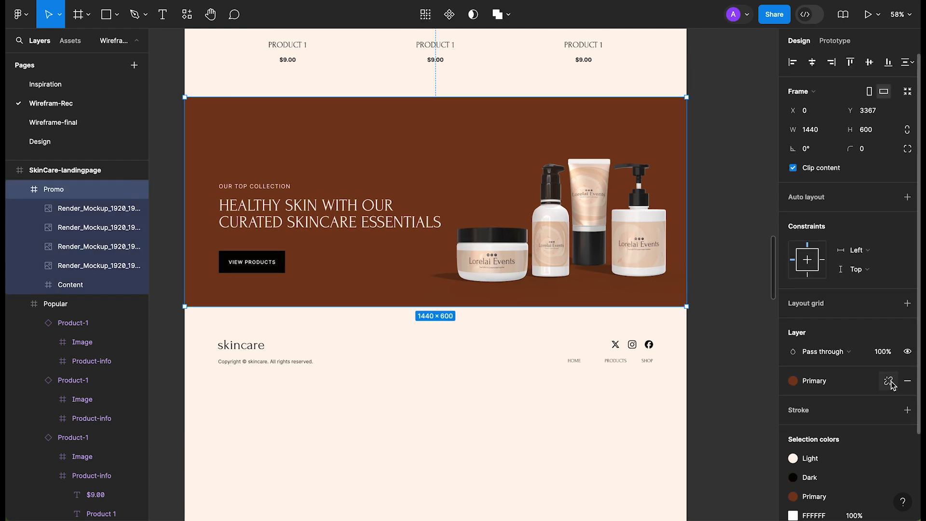
pyautogui.click(891, 382)
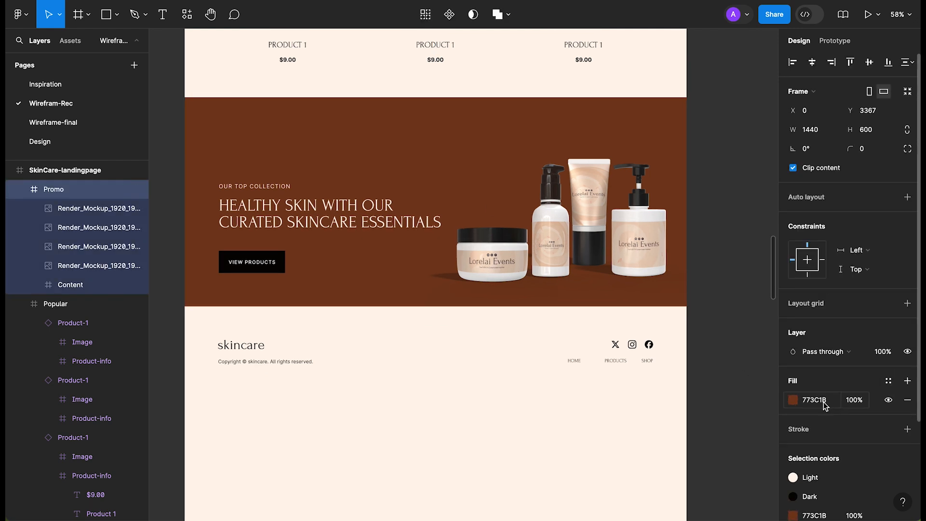
pyautogui.click(795, 402)
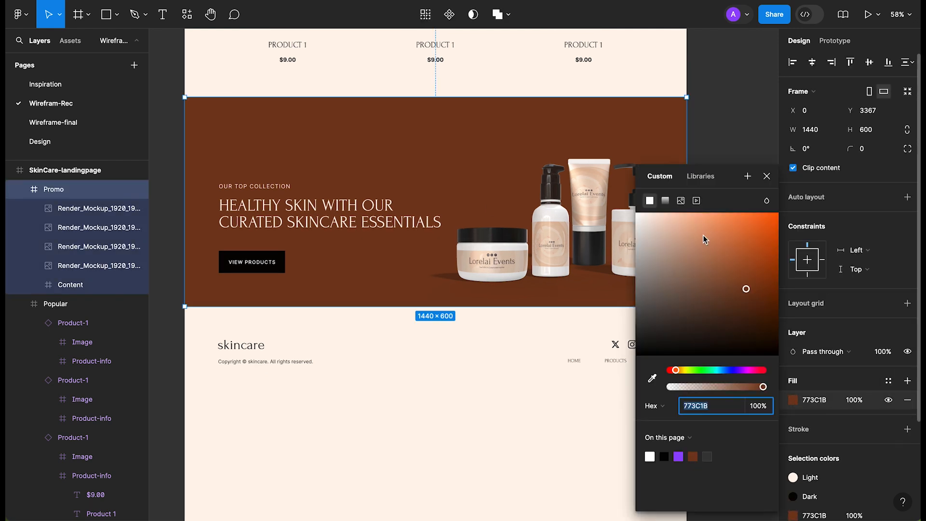
pyautogui.click(666, 200)
pyautogui.click(657, 225)
pyautogui.click(673, 240)
pyautogui.click(747, 225)
pyautogui.click(747, 225)
pyautogui.click(768, 227)
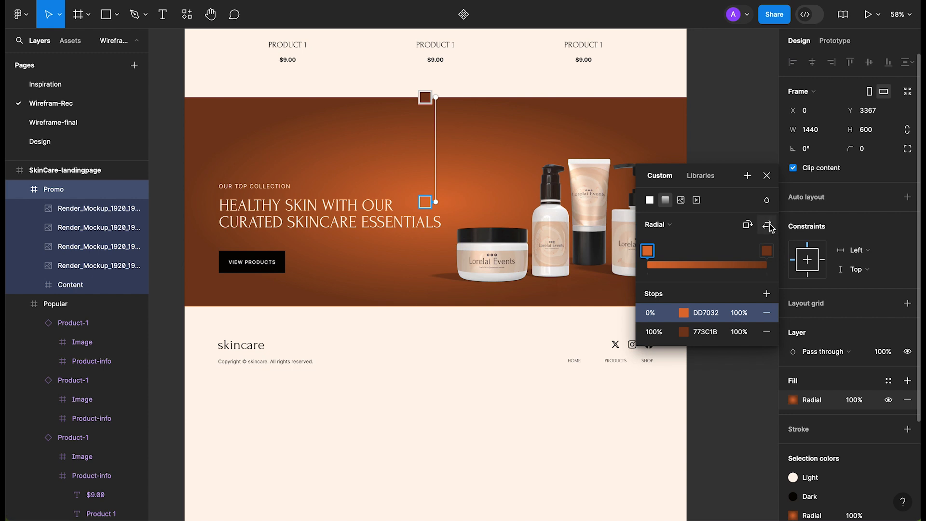
# Move the radial gradient's centre behind the product mockups and bring its outer handle in toward the text.
pyautogui.moveTo(436, 202); pyautogui.dragTo(595, 243)
pyautogui.moveTo(436, 97); pyautogui.dragTo(451, 178)
pyautogui.scroll(-2, 507, 426)
# Set the gradient's 0% stop to the beige EBD3BB sampled from the page.
pyautogui.click(683, 313)
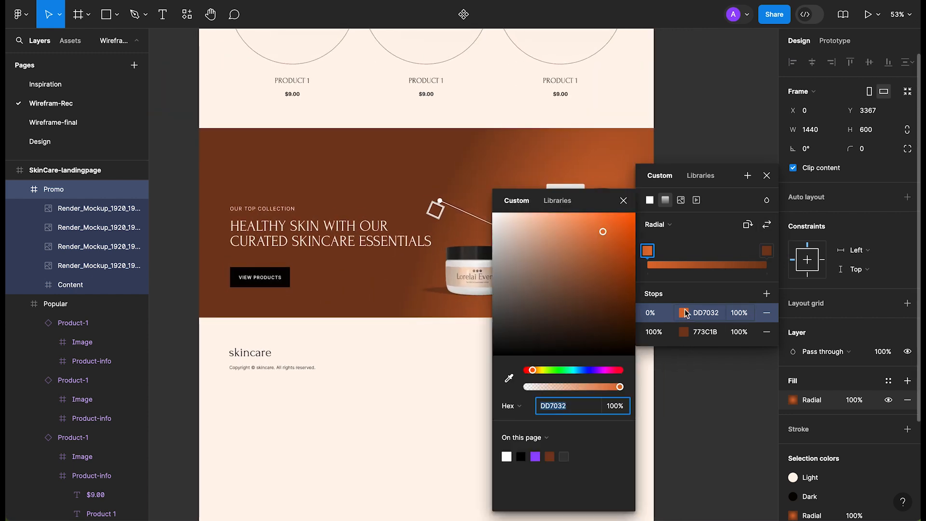
pyautogui.scroll(4, 425, 289)
pyautogui.click(509, 377)
pyautogui.click(720, 87)
pyautogui.scroll(-4, 723, 107)
pyautogui.click(723, 109)
pyautogui.click(626, 193)
# Rotate the Promo gradient and reshape it into a wide, low ellipse centred behind the products.
pyautogui.click(792, 400)
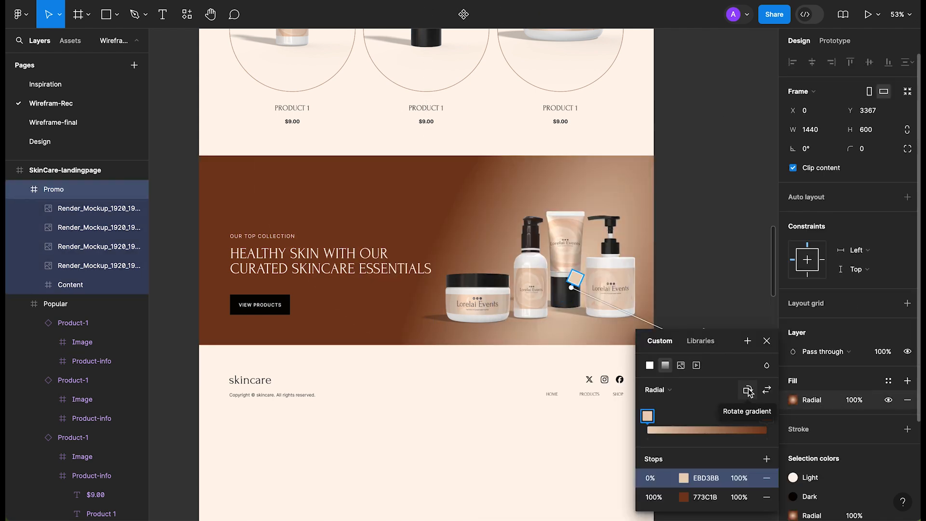
pyautogui.click(748, 390)
pyautogui.moveTo(570, 288); pyautogui.dragTo(566, 295)
pyautogui.moveTo(511, 420); pyautogui.dragTo(567, 346)
pyautogui.moveTo(566, 293); pyautogui.dragTo(567, 280)
pyautogui.moveTo(411, 281); pyautogui.dragTo(299, 280)
pyautogui.moveTo(567, 281); pyautogui.dragTo(567, 302)
pyautogui.moveTo(568, 345); pyautogui.dragTo(568, 381)
pyautogui.click(707, 186)
pyautogui.moveTo(706, 186); pyautogui.dragTo(725, 174)
# Move the Promo section's Content frame up to a Y position of 96.
pyautogui.doubleClick(284, 249)
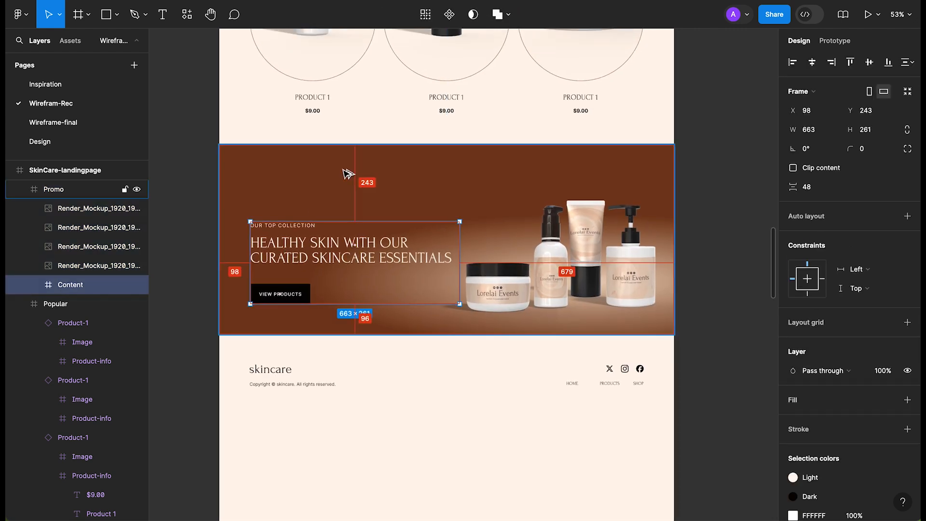
pyautogui.hotkey('alt', 'Up')
pyautogui.press('Down')
pyautogui.press('Down')
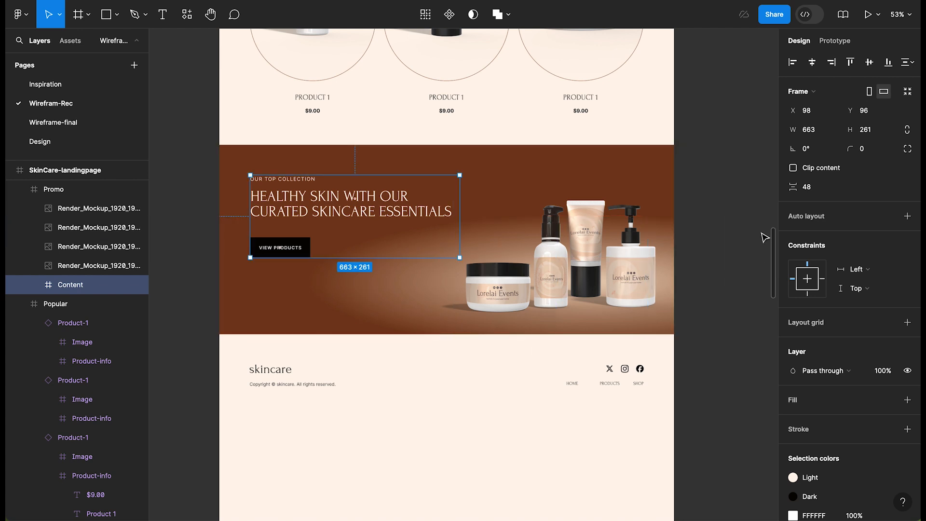
pyautogui.click(703, 307)
pyautogui.scroll(2, 703, 307)
pyautogui.moveTo(670, 272); pyautogui.dragTo(710, 251)
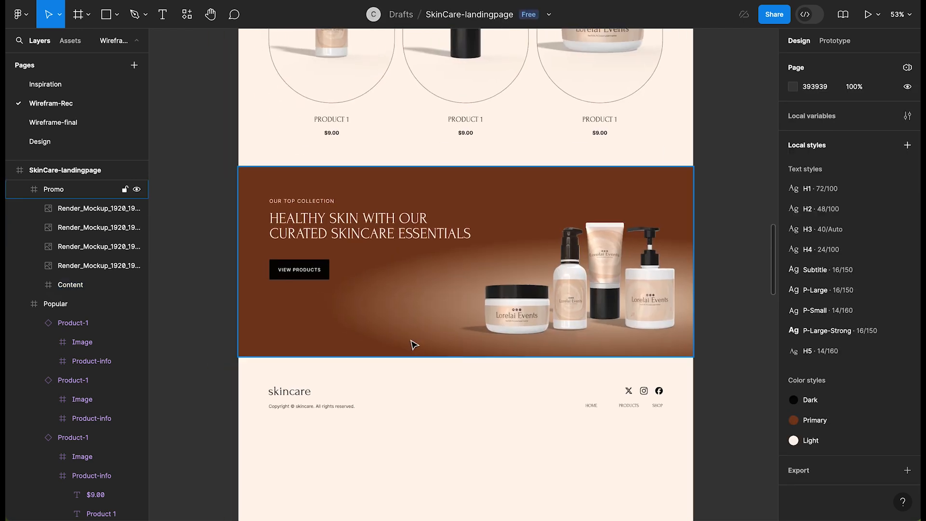
# Tilt the Promo section's radial gradient so its glow spreads diagonally behind the product mockups.
pyautogui.scroll(-3, 718, 169)
pyautogui.click(677, 251)
pyautogui.click(721, 198)
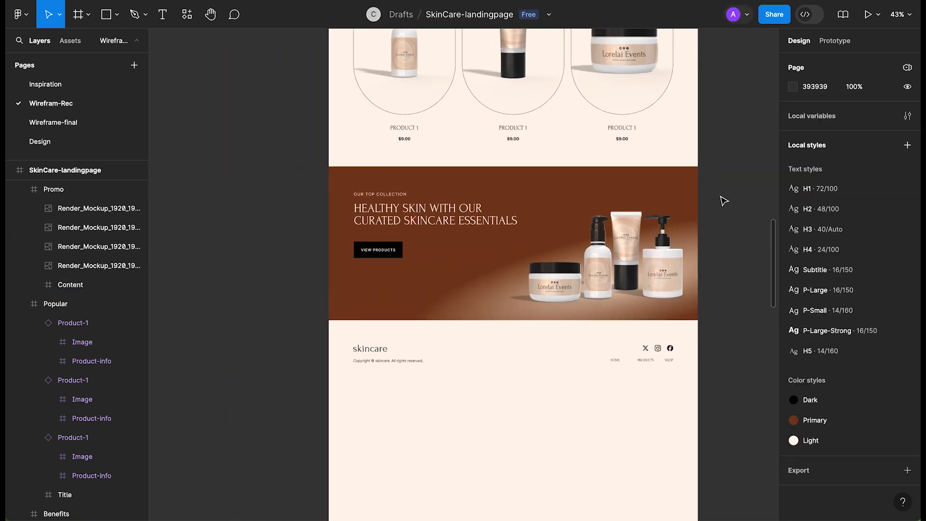
pyautogui.scroll(3, 699, 192)
pyautogui.hscroll(3, 564, 295)
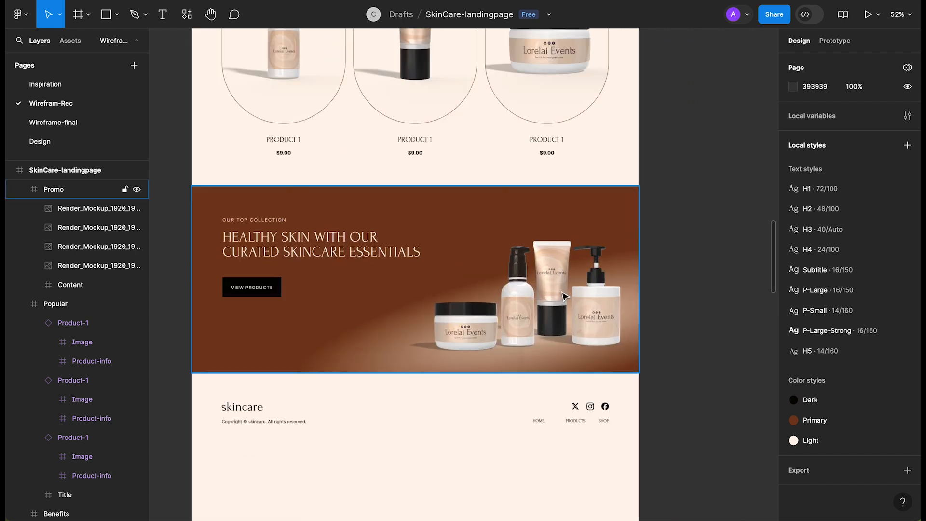
pyautogui.hscroll(-4, 337, 380)
# Place the blue product background image in the Promo section, scaled to 1440 × 960, and send it behind the other content.
pyautogui.click(317, 350)
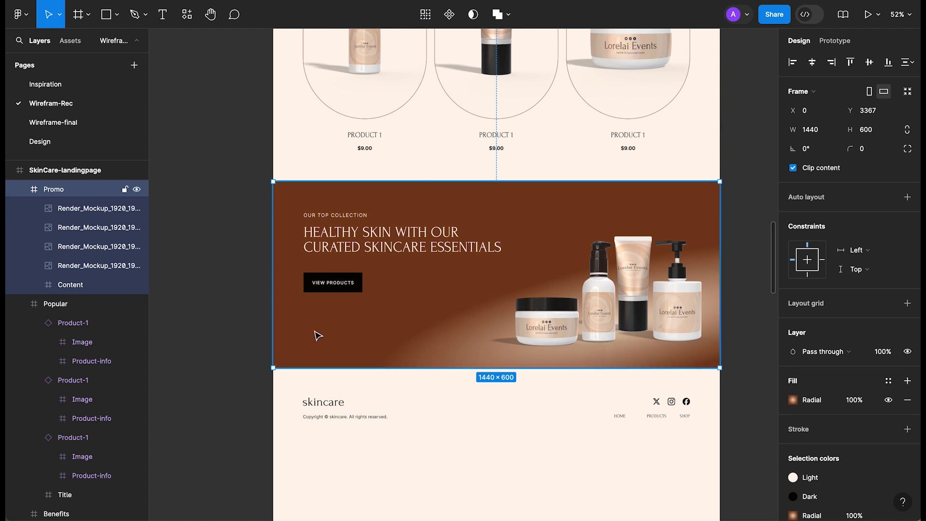
pyautogui.scroll(3, 421, 304)
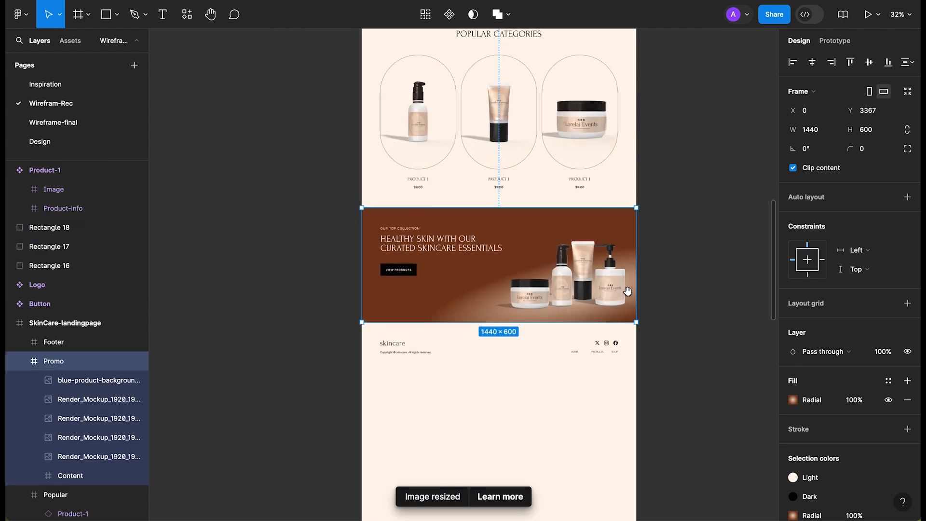
pyautogui.scroll(3, 624, 290)
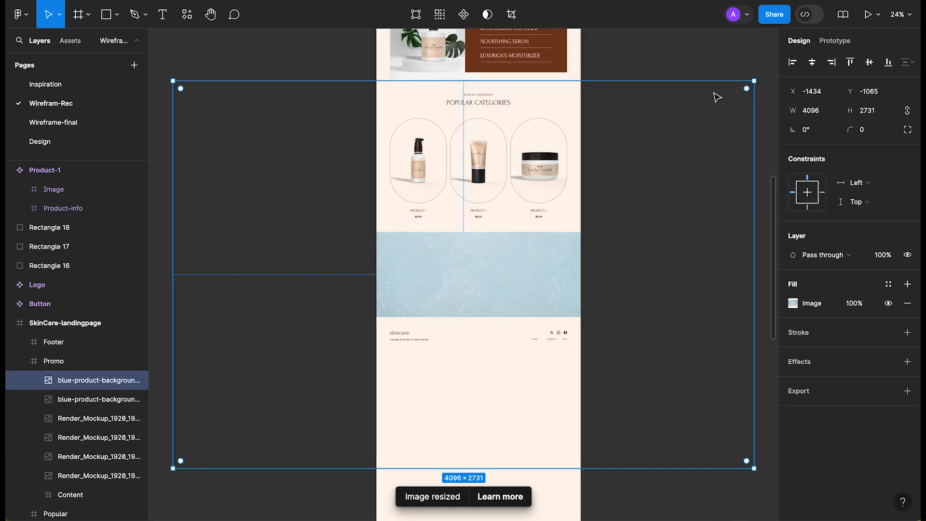
pyautogui.moveTo(756, 81); pyautogui.dragTo(580, 244)
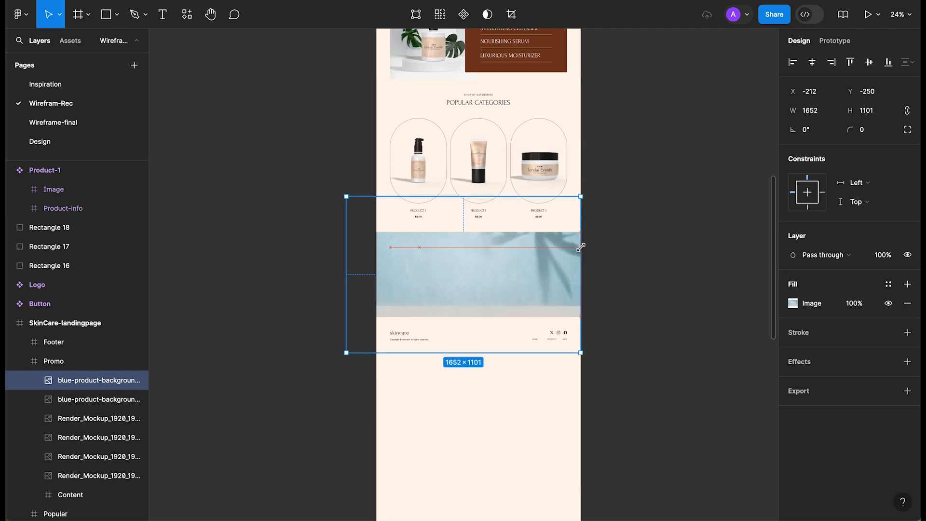
pyautogui.moveTo(344, 196); pyautogui.dragTo(376, 225)
pyautogui.moveTo(416, 297)
pyautogui.mouseDown()
pyautogui.moveTo(415, 279)
pyautogui.moveTo(417, 289)
pyautogui.mouseUp()
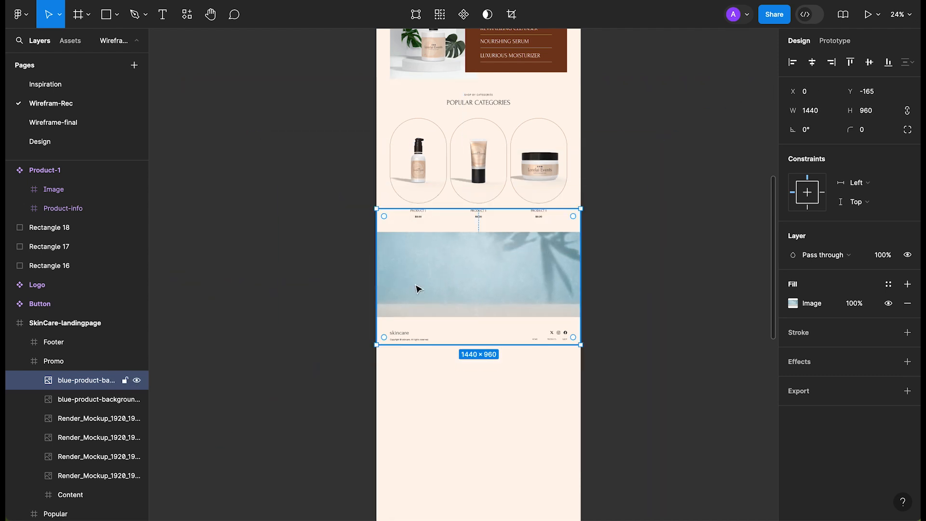
pyautogui.press('[')
# Fully desaturate the Promo background image and set its layer blend mode to Multiply.
pyautogui.click(793, 304)
pyautogui.moveTo(736, 398)
pyautogui.mouseDown()
pyautogui.moveTo(678, 405)
pyautogui.moveTo(729, 399)
pyautogui.moveTo(738, 411)
pyautogui.mouseUp()
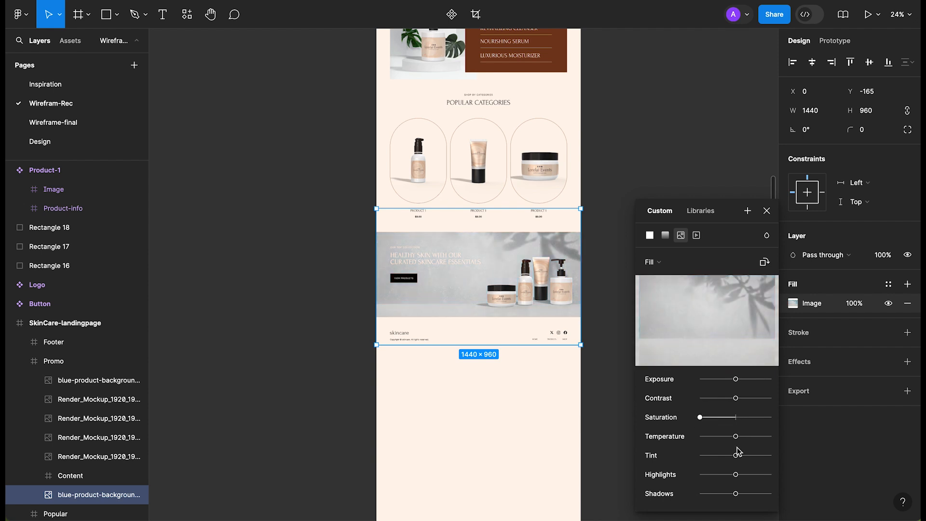
pyautogui.press('Escape')
pyautogui.click(823, 254)
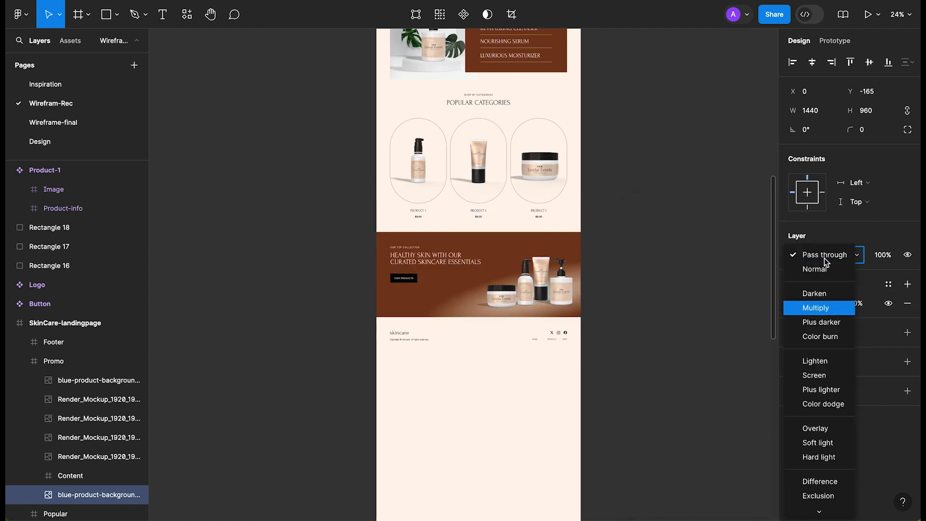
pyautogui.click(823, 311)
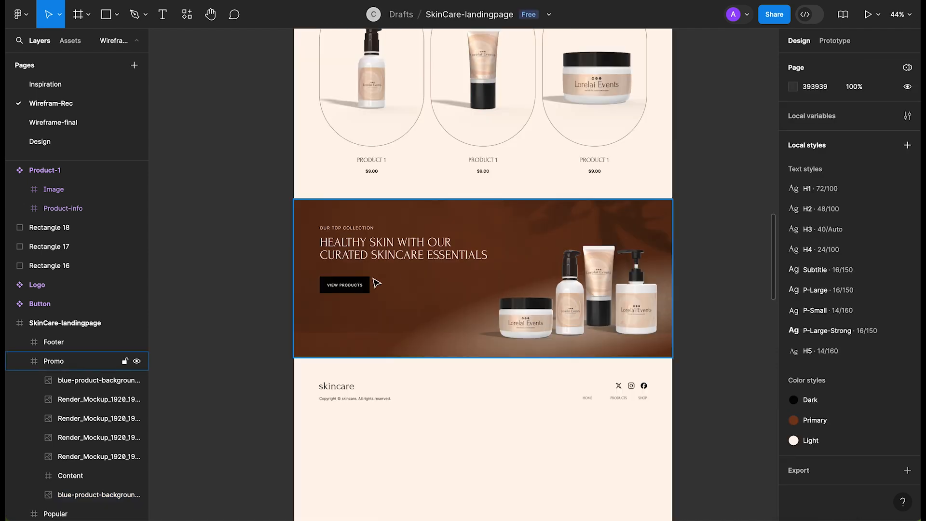
# Stretch the Promo section's radial gradient slightly wider toward the lower left so the glow spreads farther behind the jar.
pyautogui.click(353, 316)
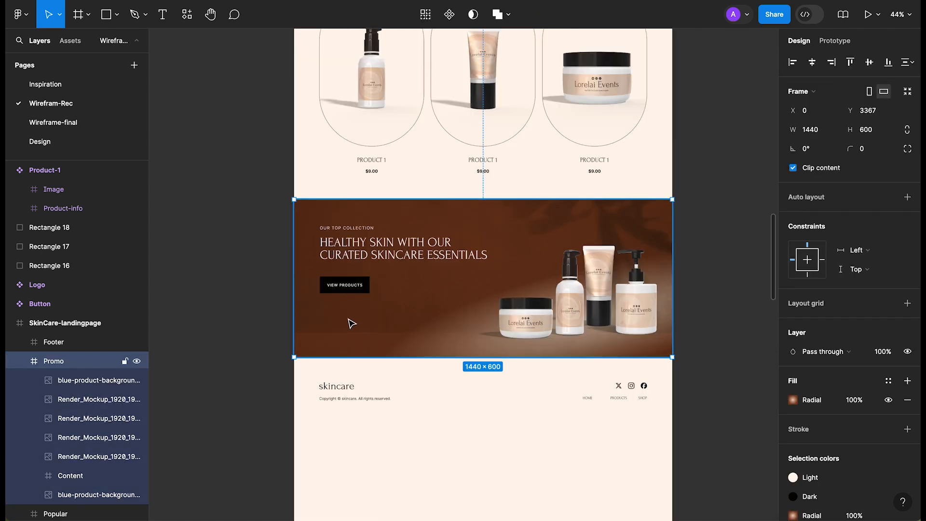
pyautogui.click(792, 400)
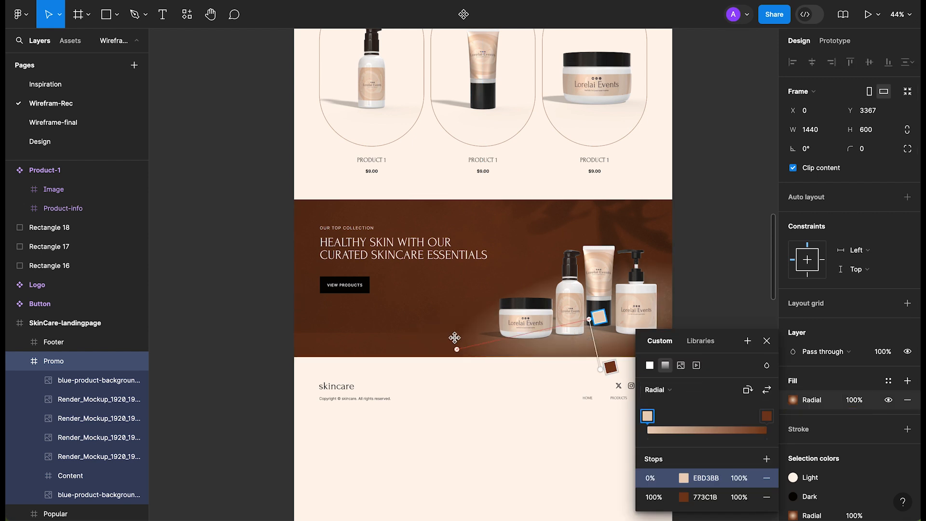
pyautogui.moveTo(456, 349); pyautogui.dragTo(440, 355)
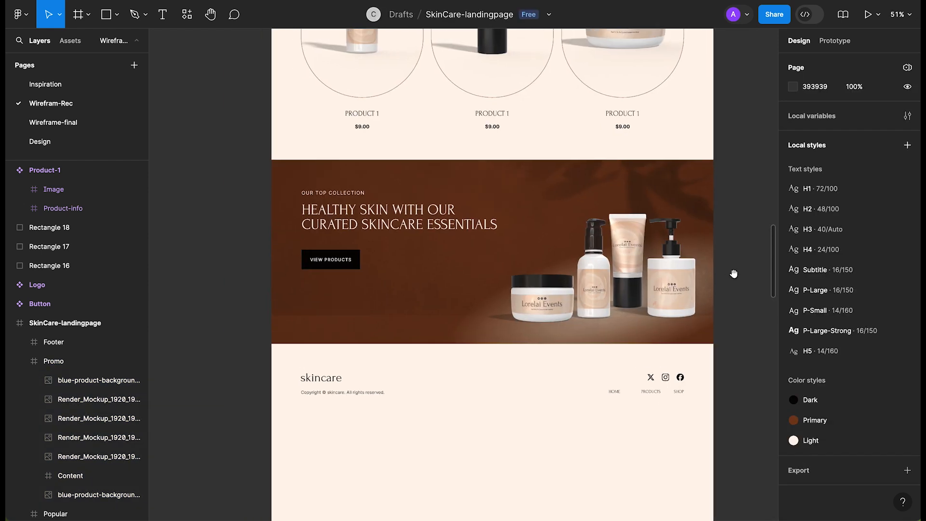
# Try 70% and 100% layer opacity on the Promo background image, then settle on 90%.
pyautogui.doubleClick(702, 273)
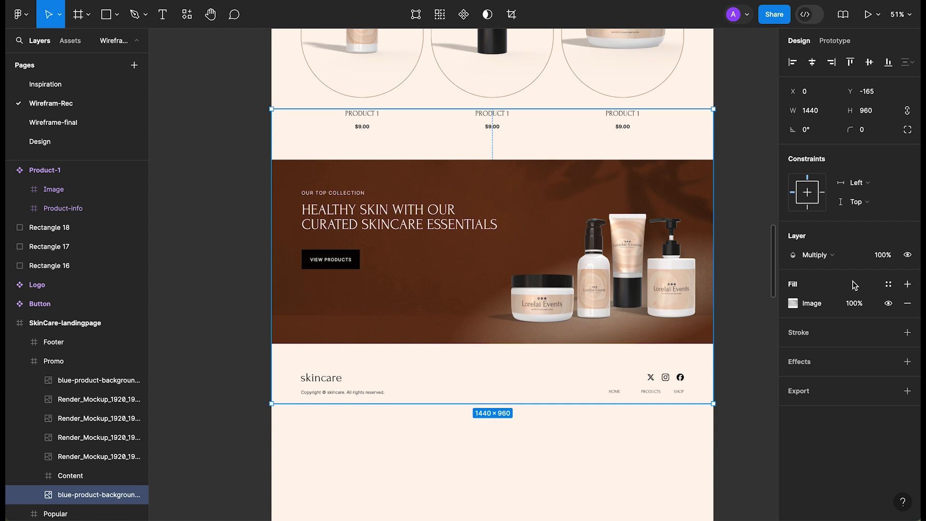
pyautogui.press('6')
pyautogui.press('7')
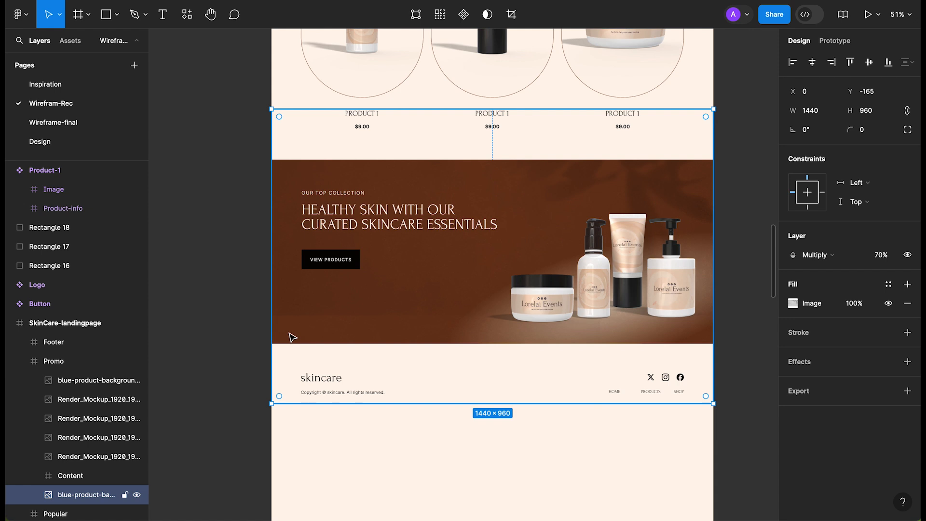
pyautogui.press('0')
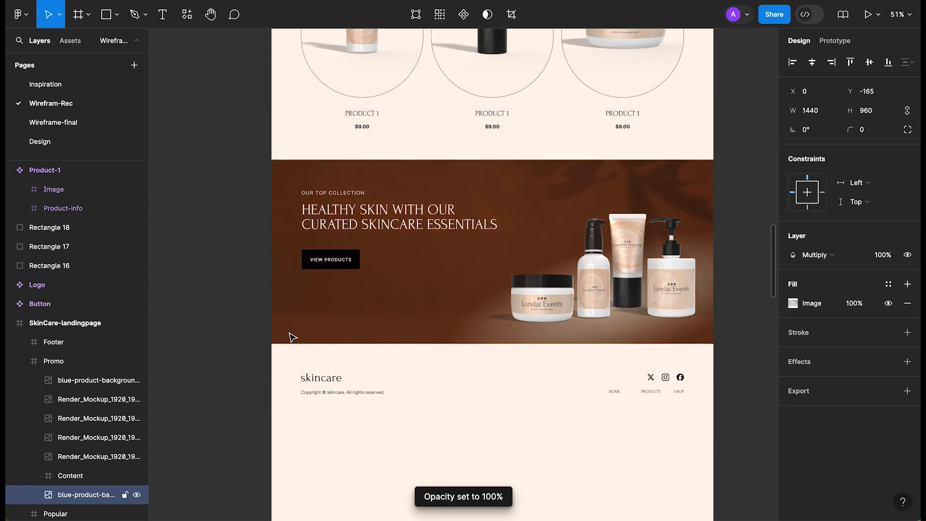
pyautogui.press('9')
pyautogui.press('7')
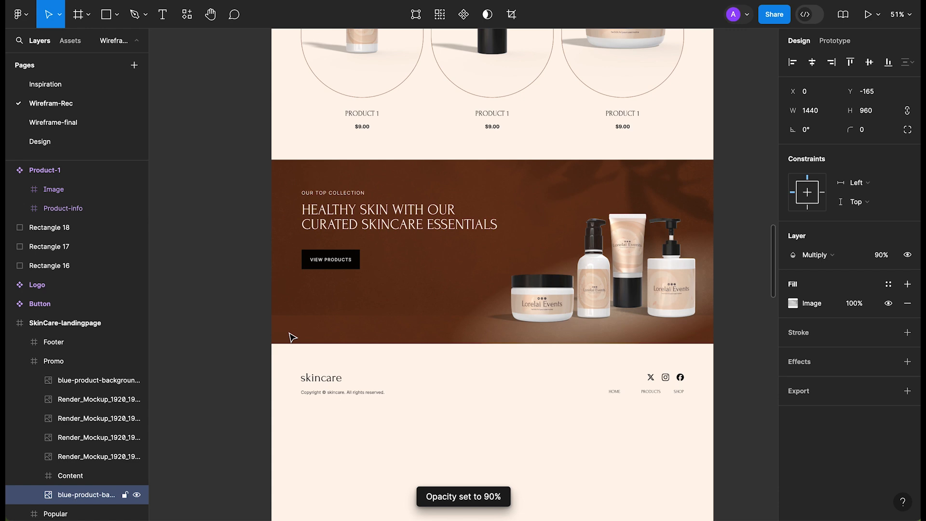
pyautogui.click(252, 275)
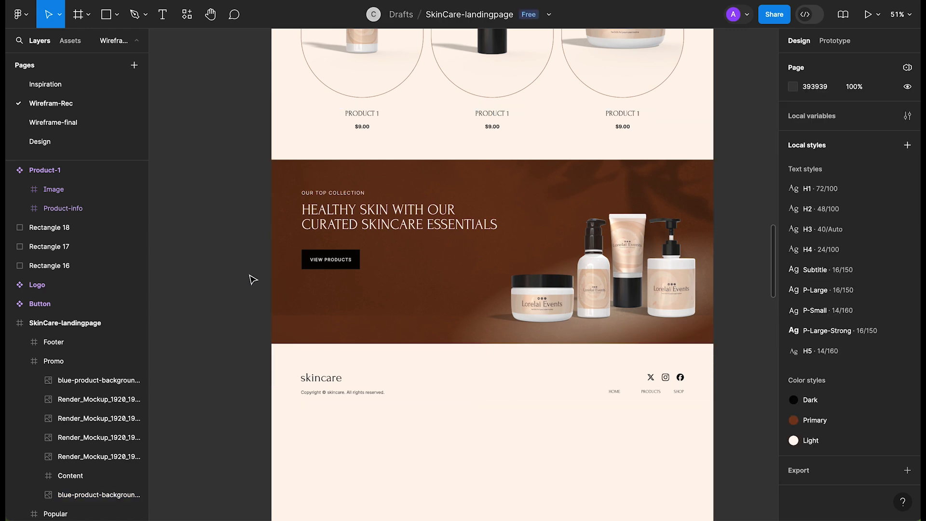
# Return to the top of the landing page, present it as a prototype and scroll down through the preview.
pyautogui.scroll(5, 717, 284)
pyautogui.scroll(15, 718, 285)
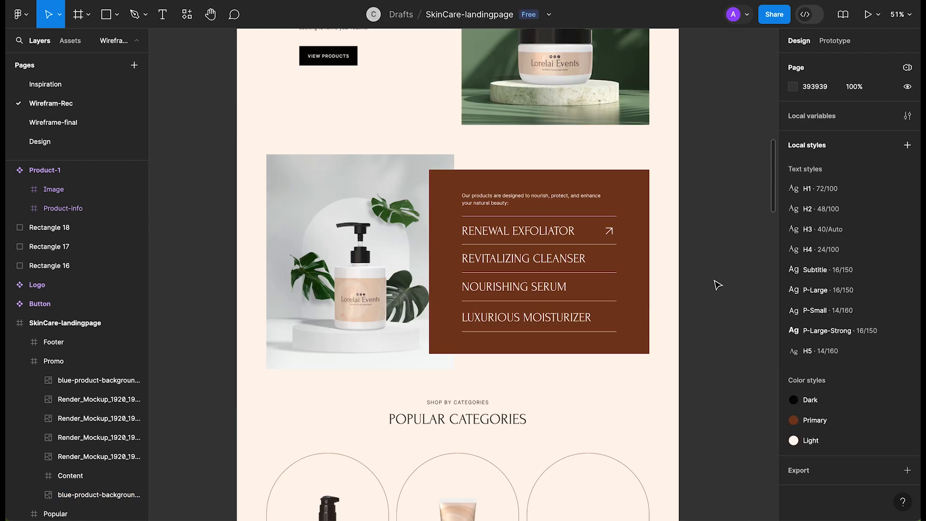
pyautogui.scroll(2, 717, 285)
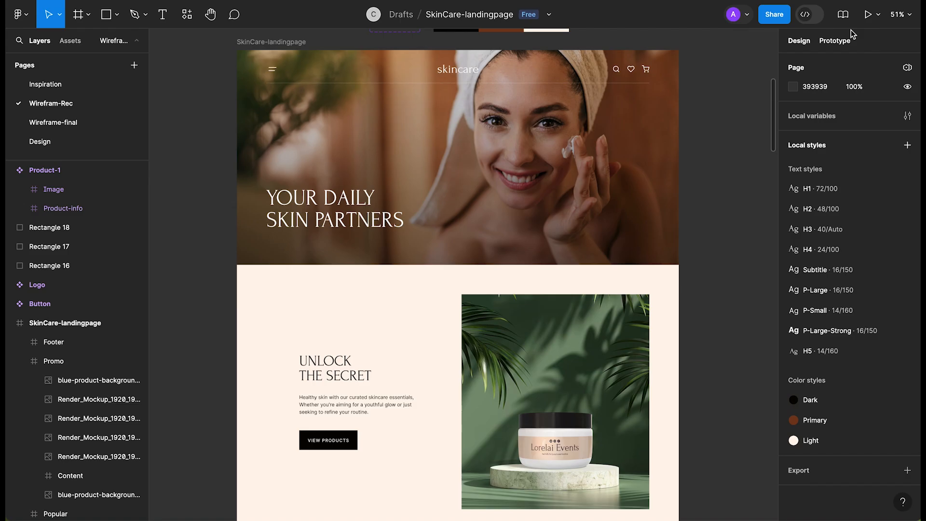
pyautogui.click(867, 15)
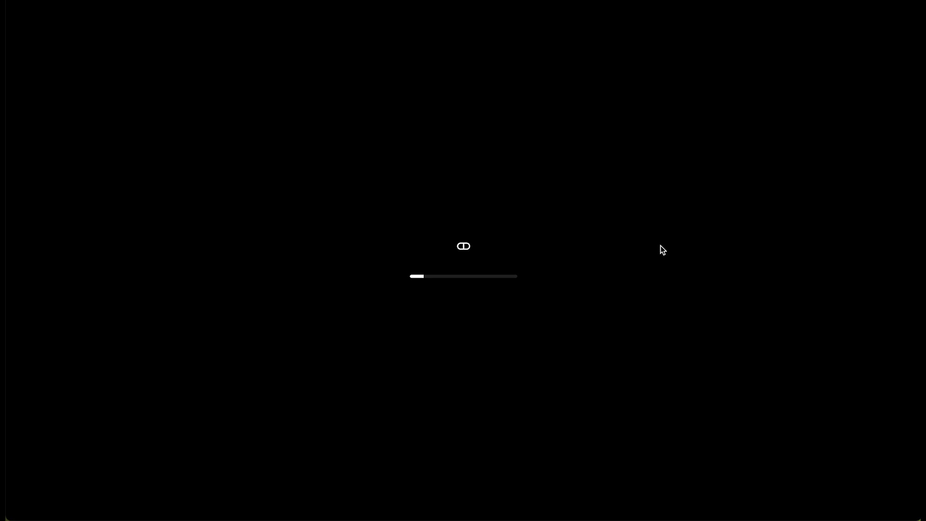
pyautogui.scroll(-4, 414, 246)
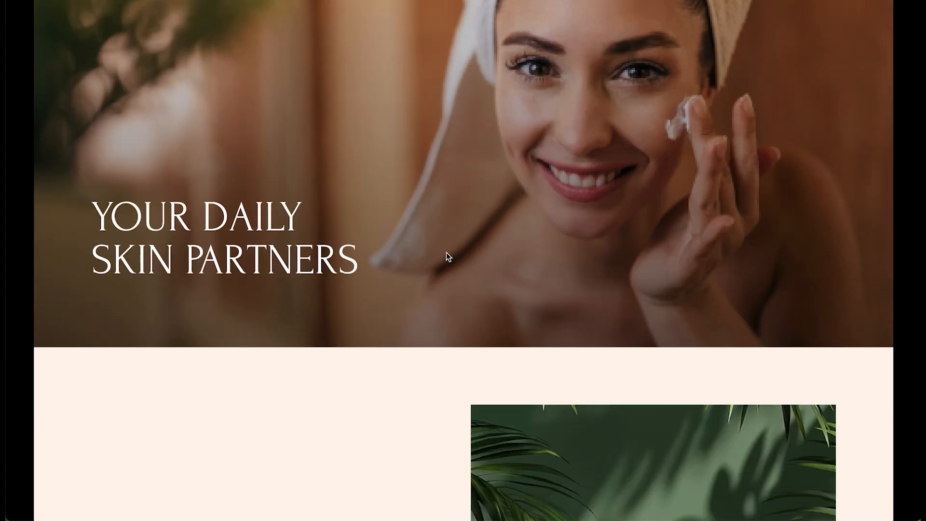